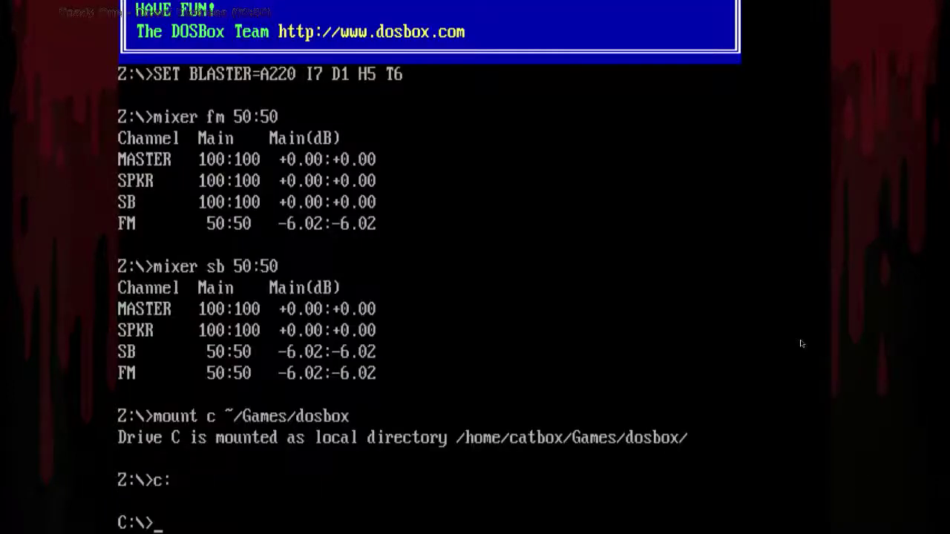
Run W95.BAT from the C: prompt and continue past its pause to boot the Windows 95 hard disk image.
type("w95")
key("Tab")
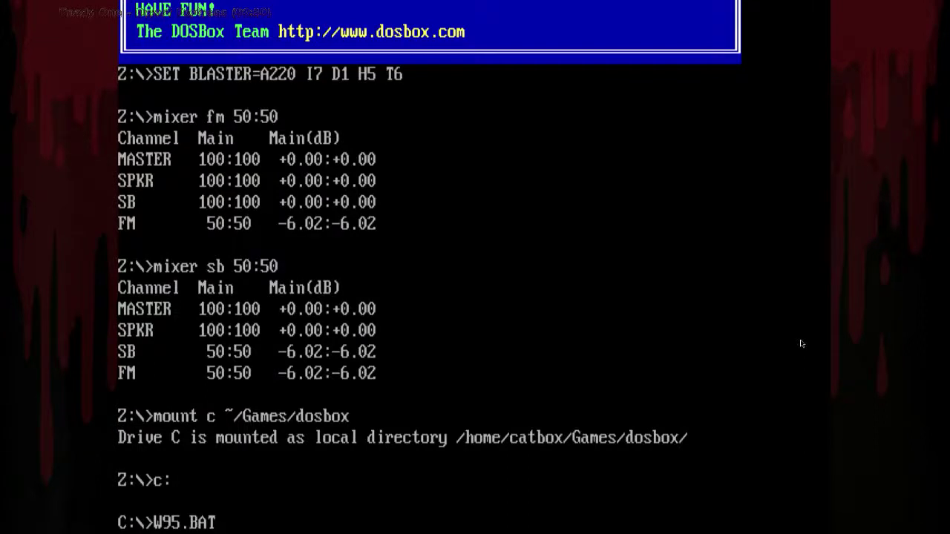
key("Return")
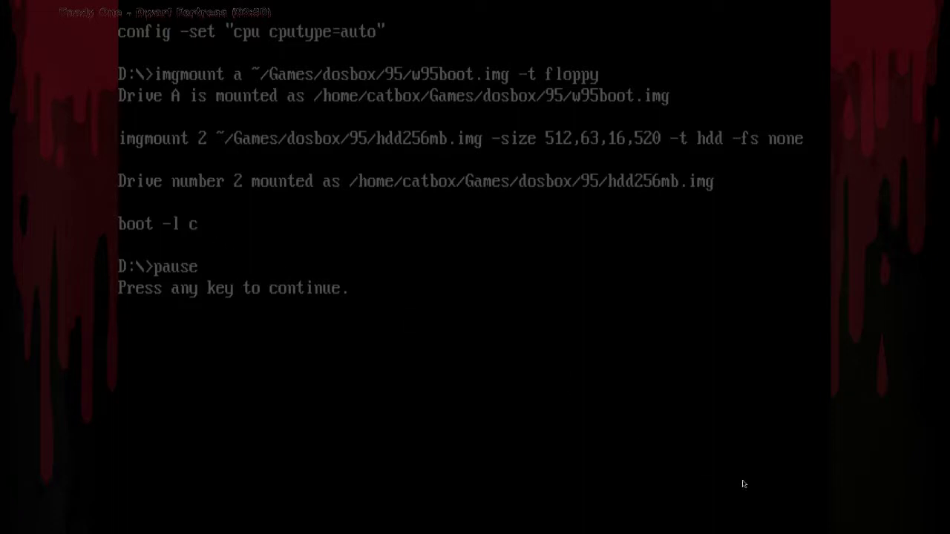
key("Return")
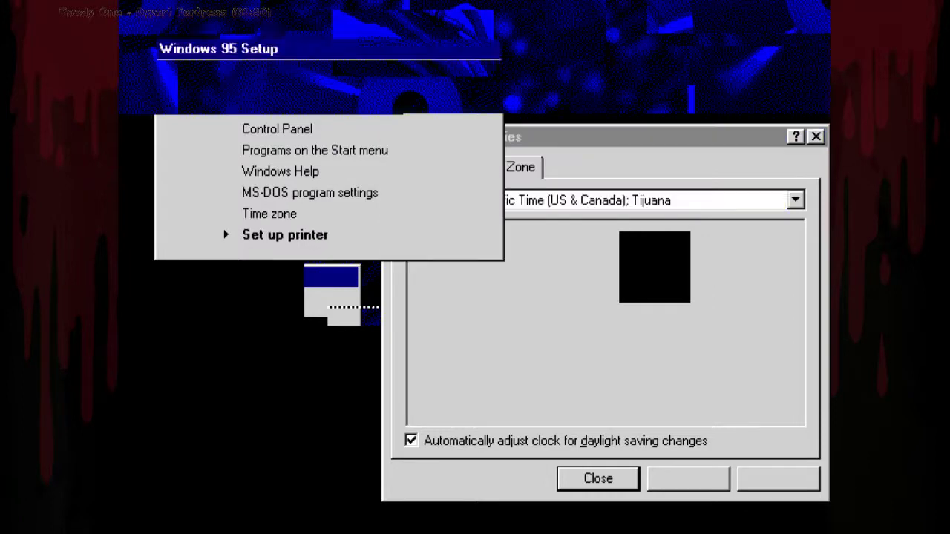
Dismiss the time zone and printer setup dialogs of Windows 95 Setup and restart the computer.
key("Escape")
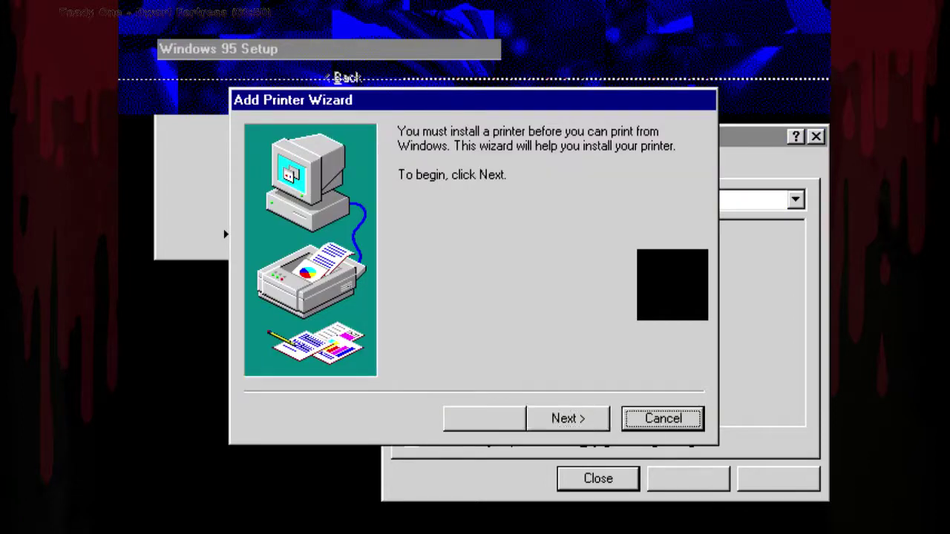
key("Escape")
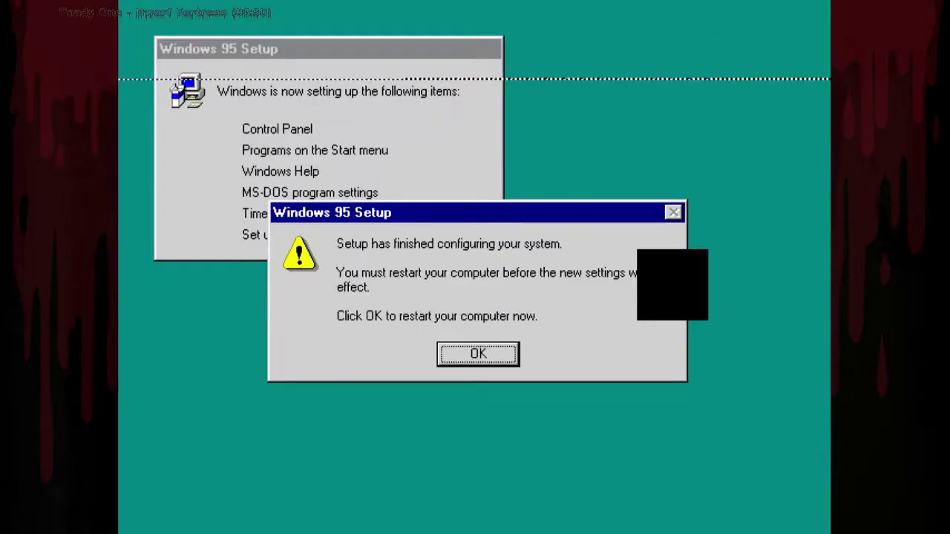
key("Return")
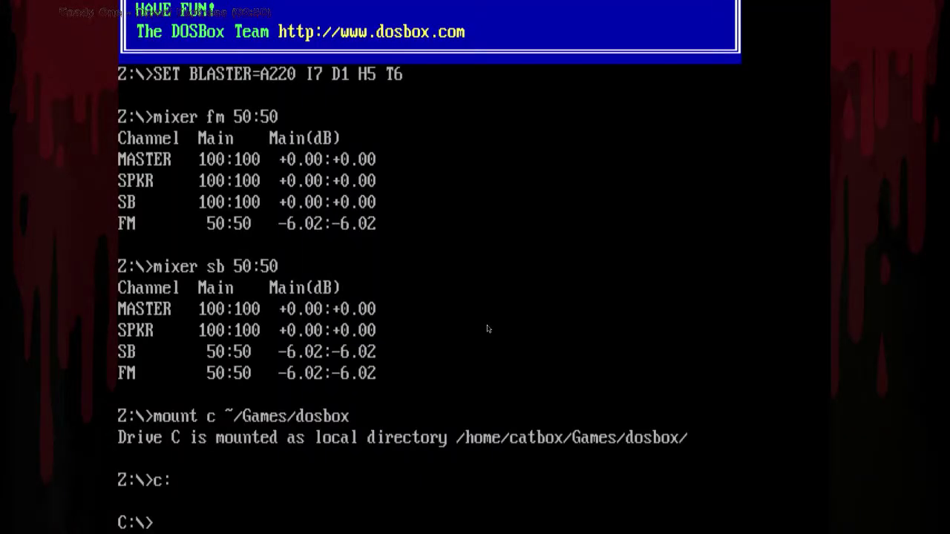
Run W95P.BAT from the C: prompt and continue past its pause to boot Windows 95 with the pentium_slow CPU type.
type("w95p")
key("Tab")
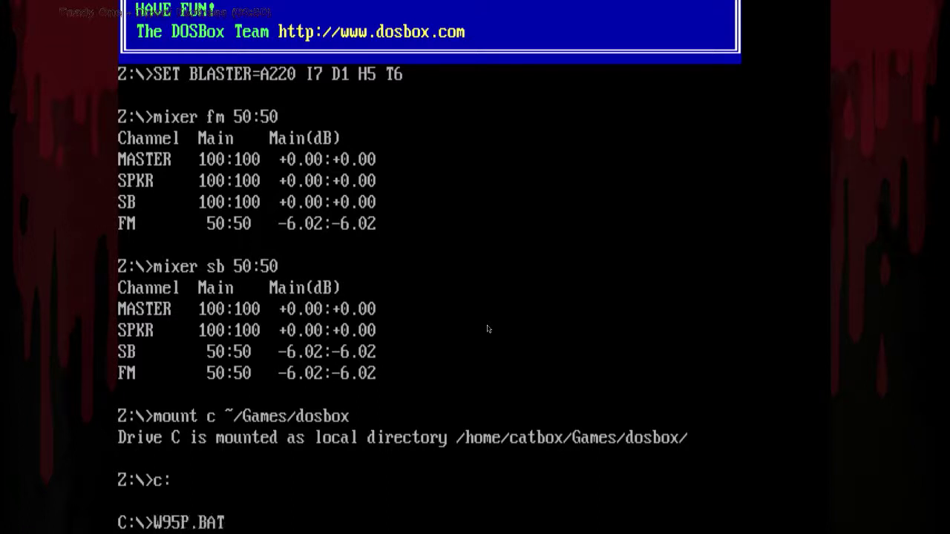
key("Return")
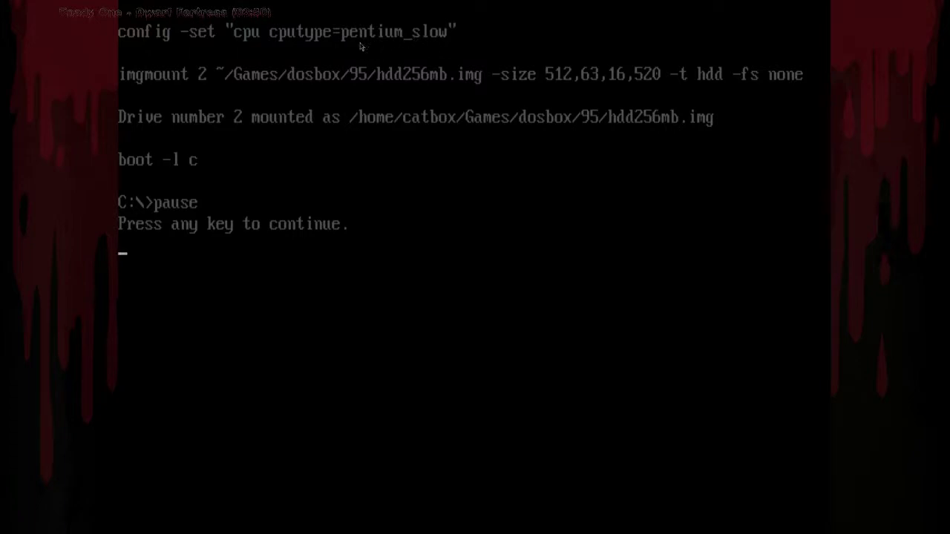
key("Return")
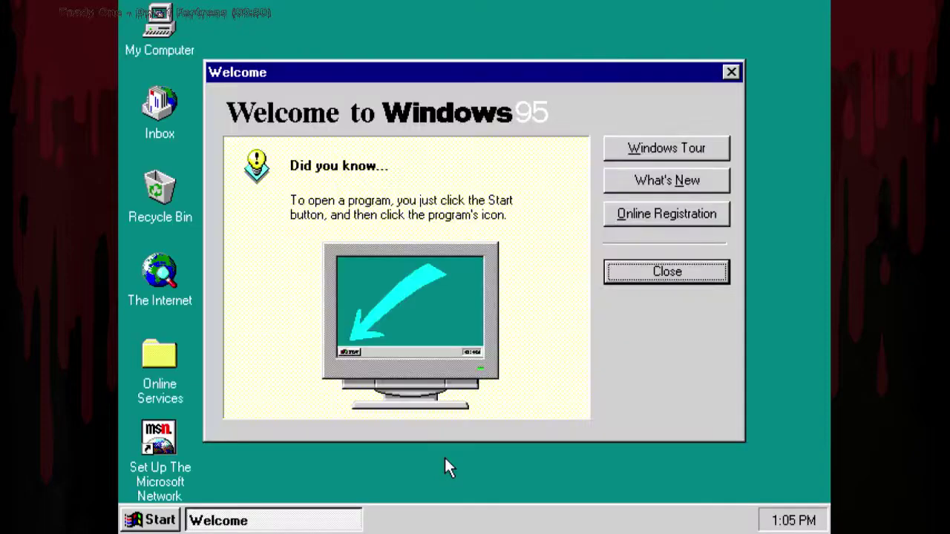
Close the Welcome window and apply black as the desktop color in the display properties.
left_click(626, 270)
right_click(527, 384)
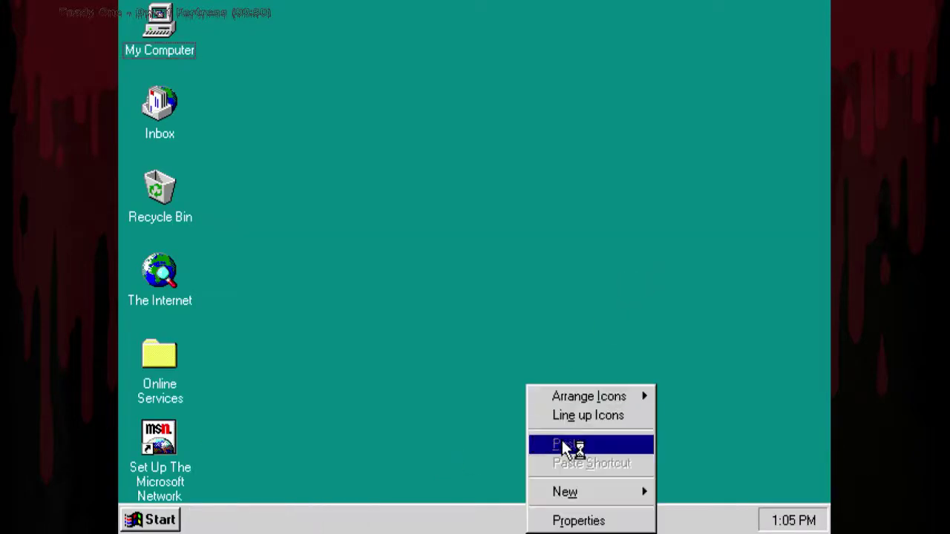
left_click(584, 520)
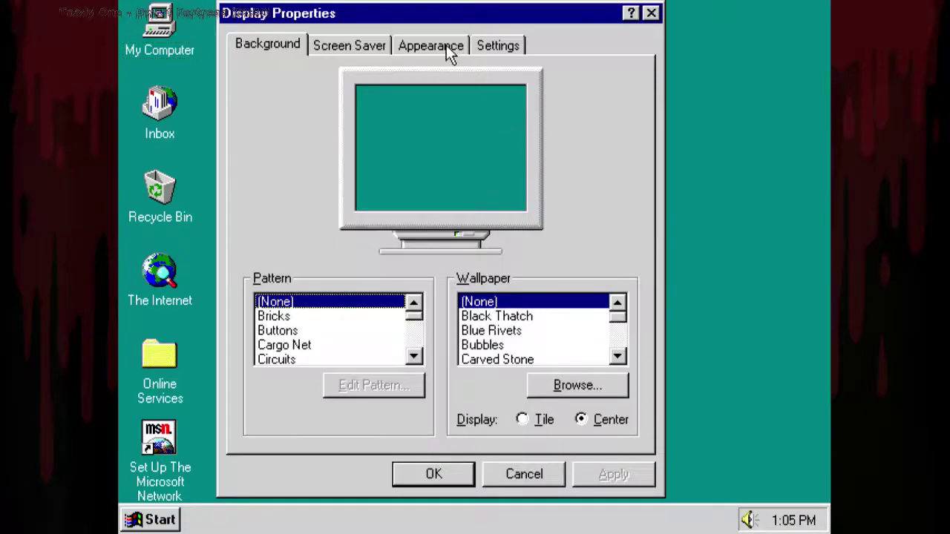
left_click(366, 46)
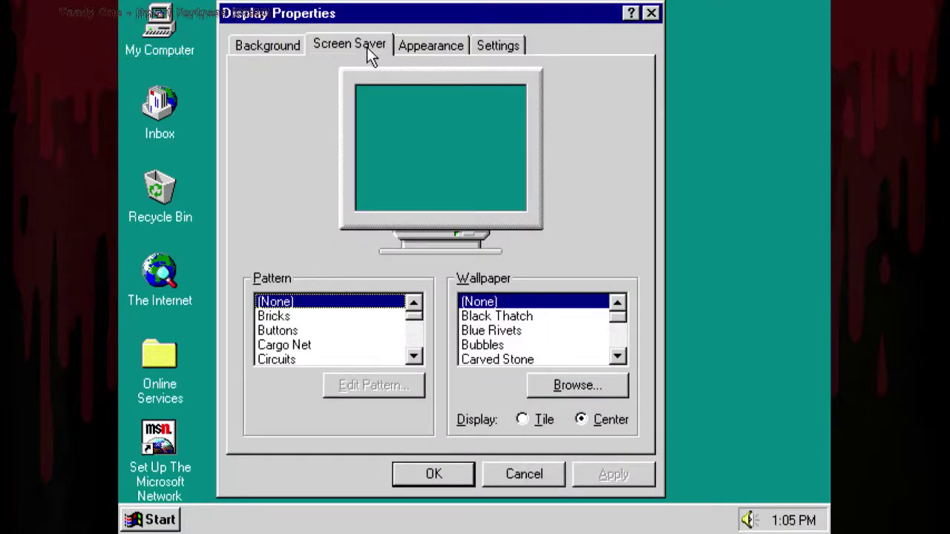
left_click(410, 46)
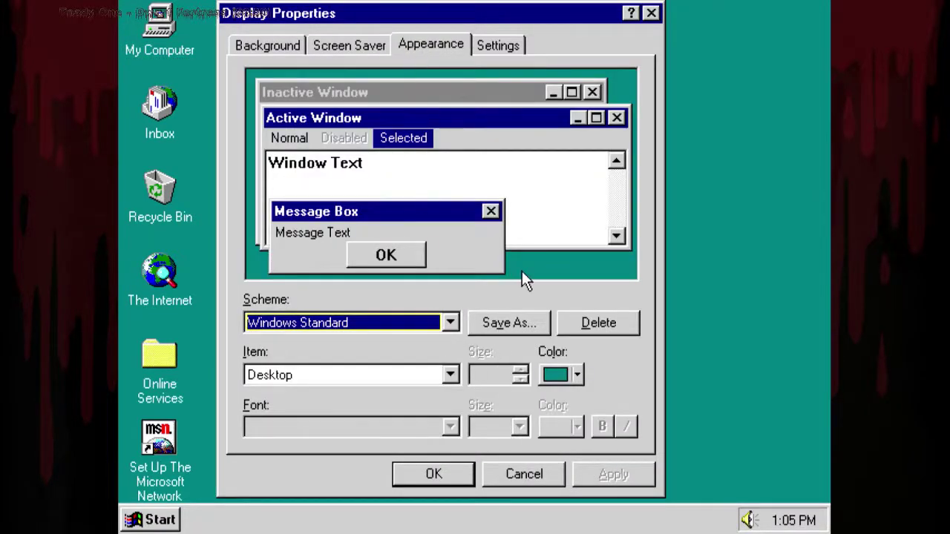
left_click(562, 375)
left_click(569, 397)
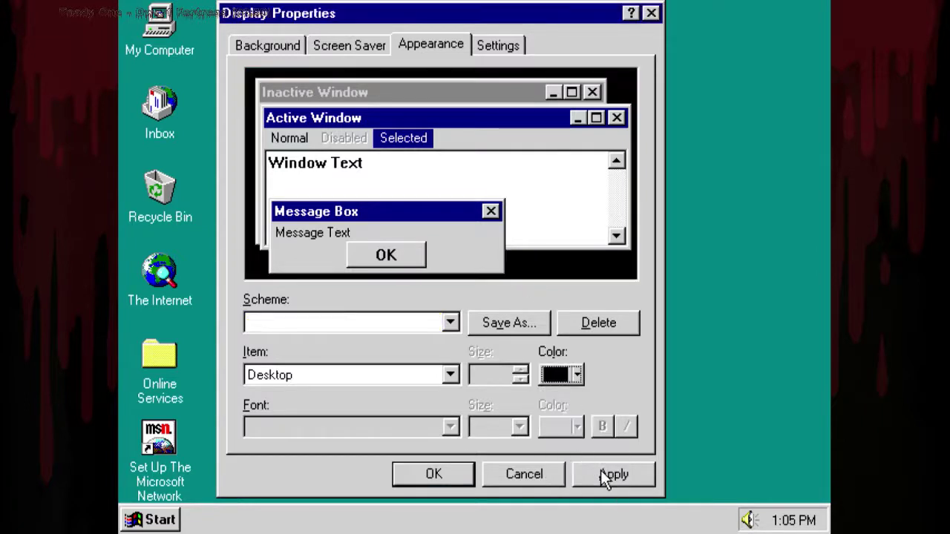
left_click(605, 477)
Set the advanced display properties to apply color setting changes without restarting, check the adapter and monitor settings, and close the display properties.
left_click(499, 45)
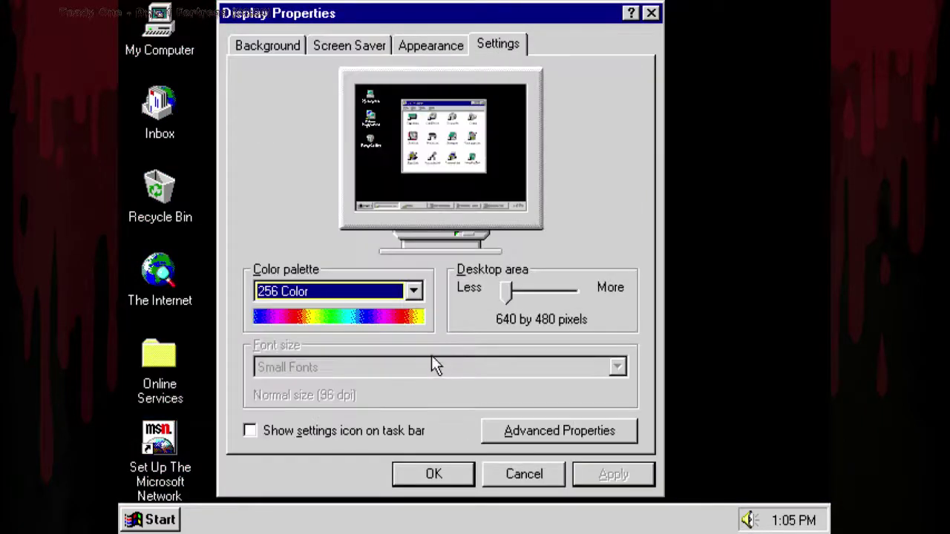
left_click(388, 293)
left_click(388, 293)
left_click(521, 432)
left_click(386, 81)
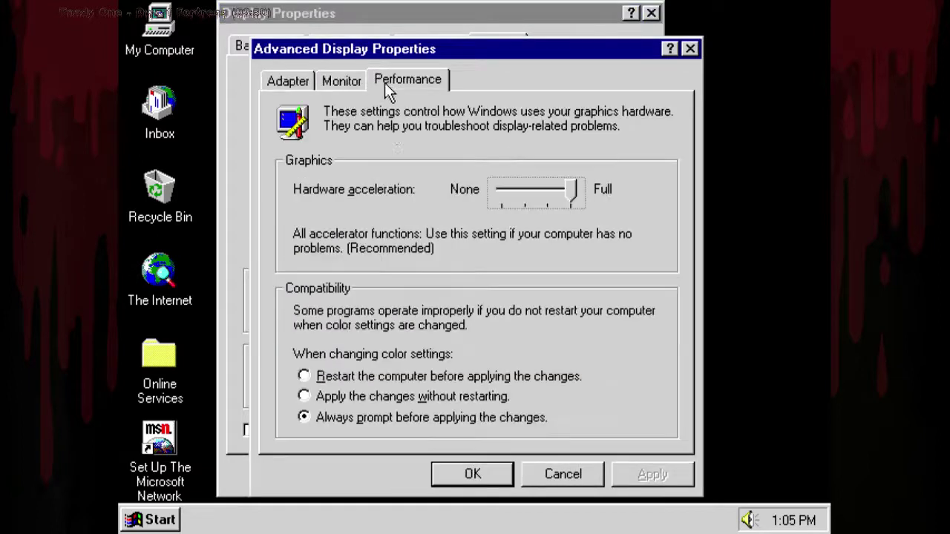
left_click(390, 396)
left_click(631, 467)
left_click(300, 80)
left_click(339, 83)
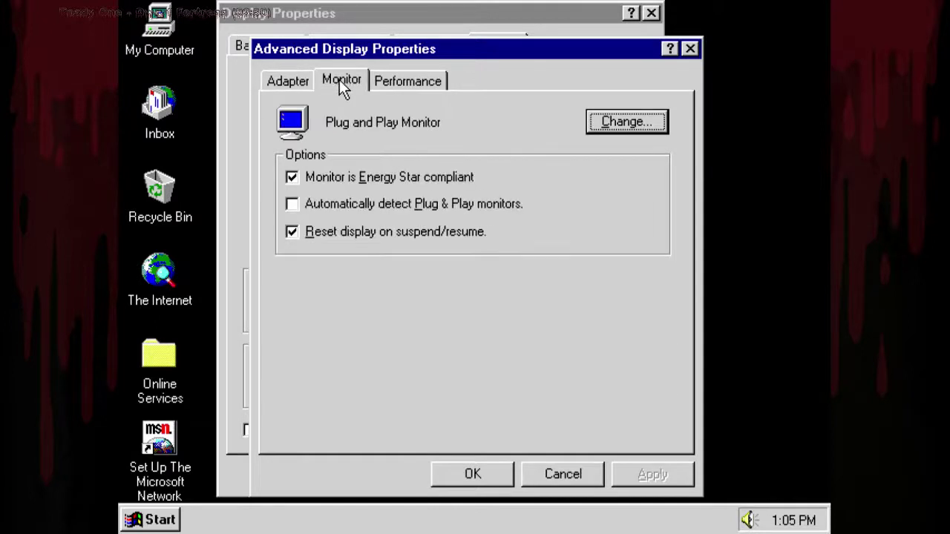
left_click(486, 474)
left_click(442, 469)
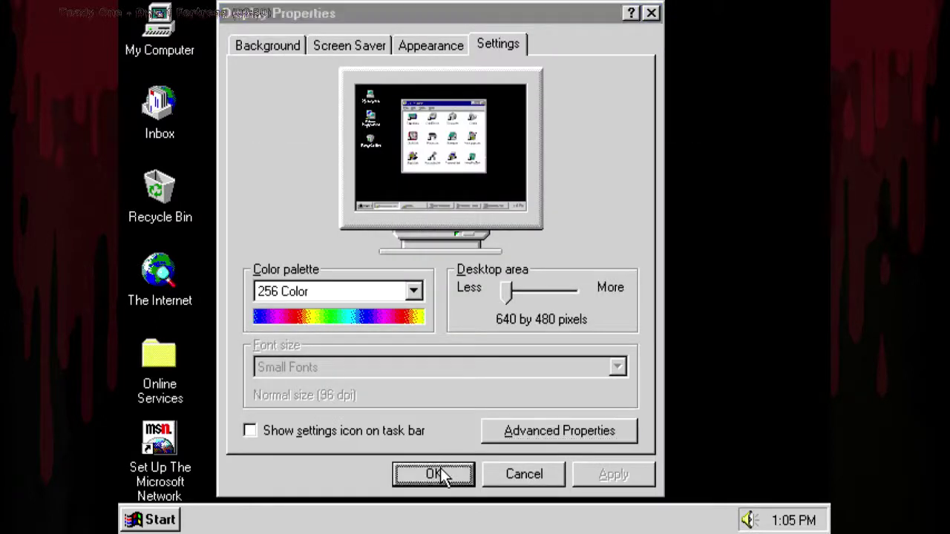
Disable virtual memory in the performance settings of My Computer's system properties and confirm the change.
right_click(157, 16)
left_click(211, 149)
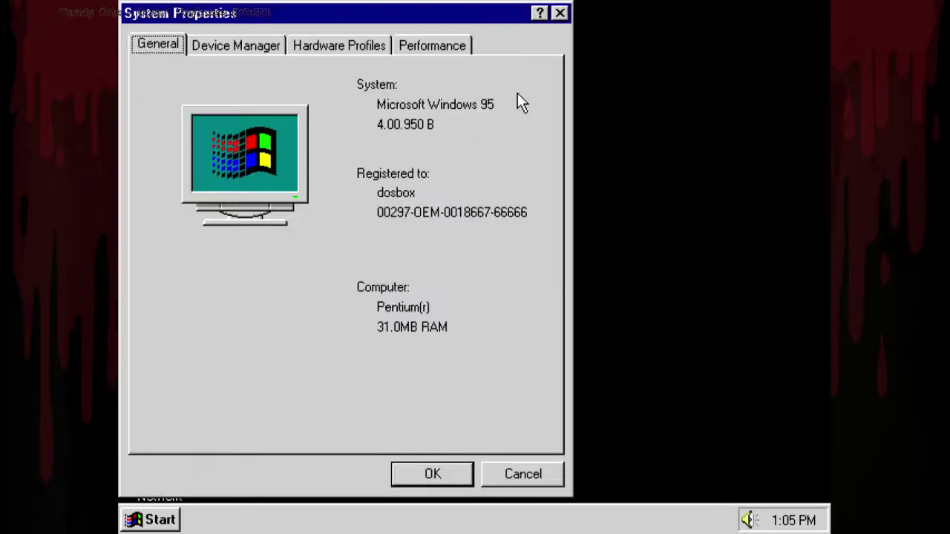
left_click(441, 46)
left_click(450, 407)
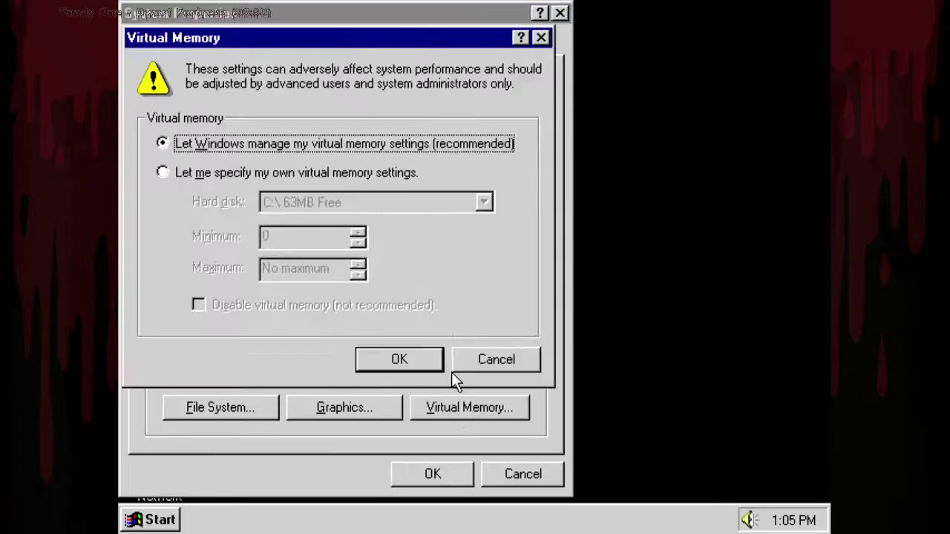
left_click(283, 172)
left_click(282, 305)
left_click(409, 359)
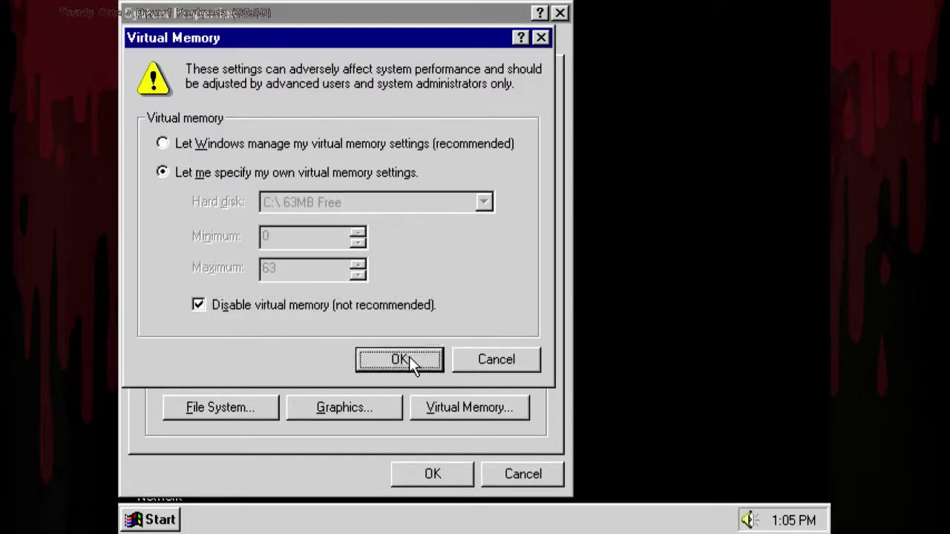
left_click(438, 355)
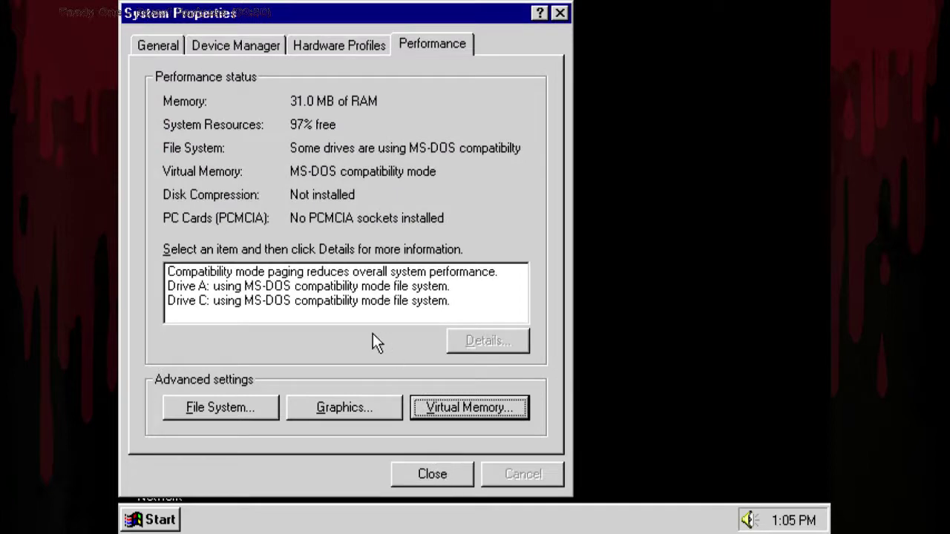
Examine the graphics, file system and hardware profile settings, the devices under Other devices, and the general system information.
left_click(345, 407)
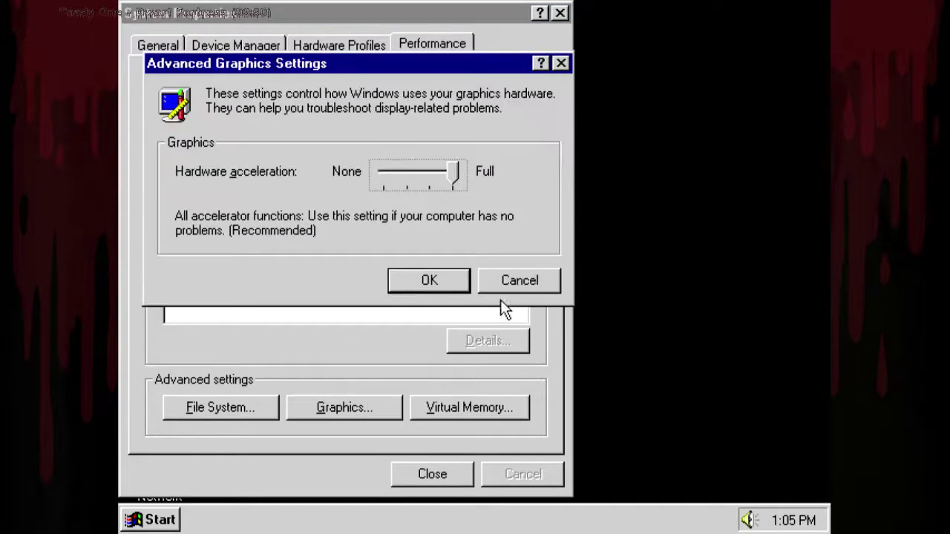
left_click(512, 279)
left_click(256, 403)
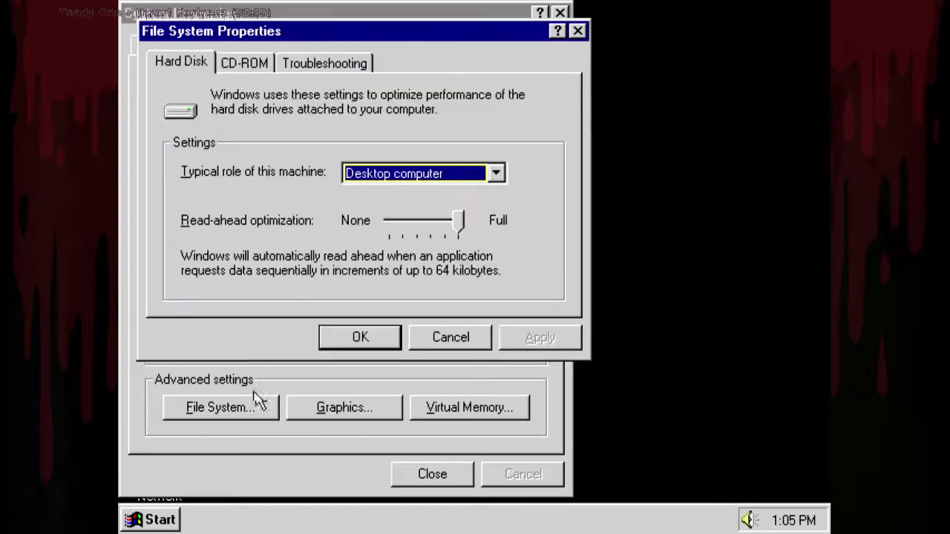
left_click(476, 338)
left_click(357, 50)
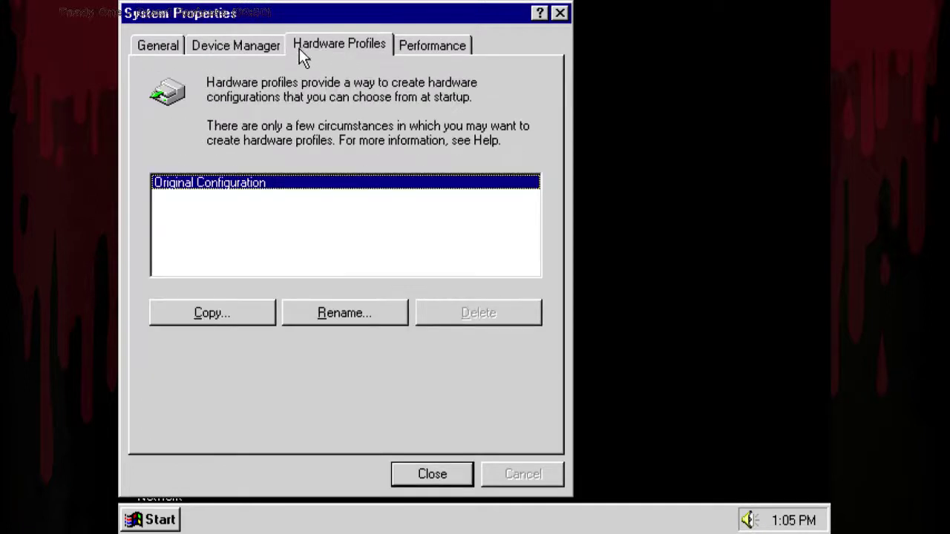
left_click(236, 46)
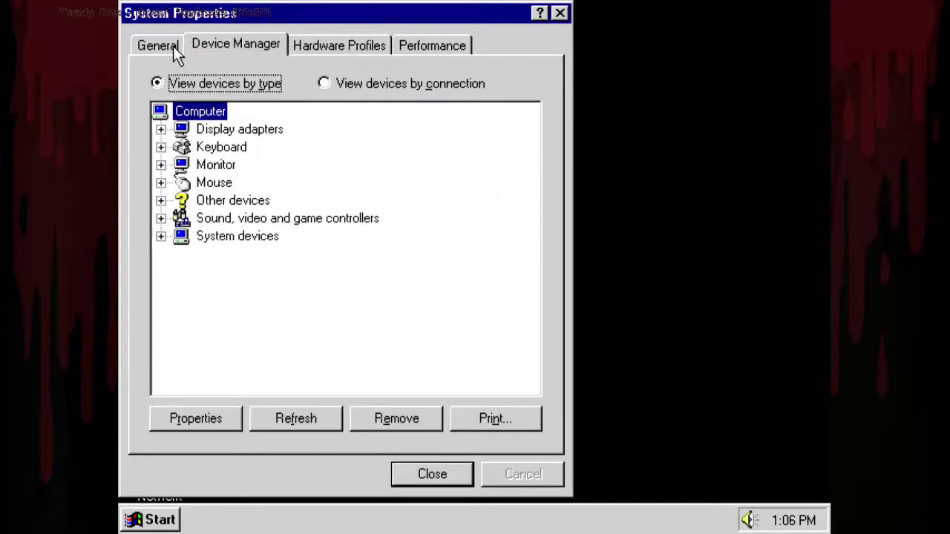
left_click(161, 200)
left_click(236, 218)
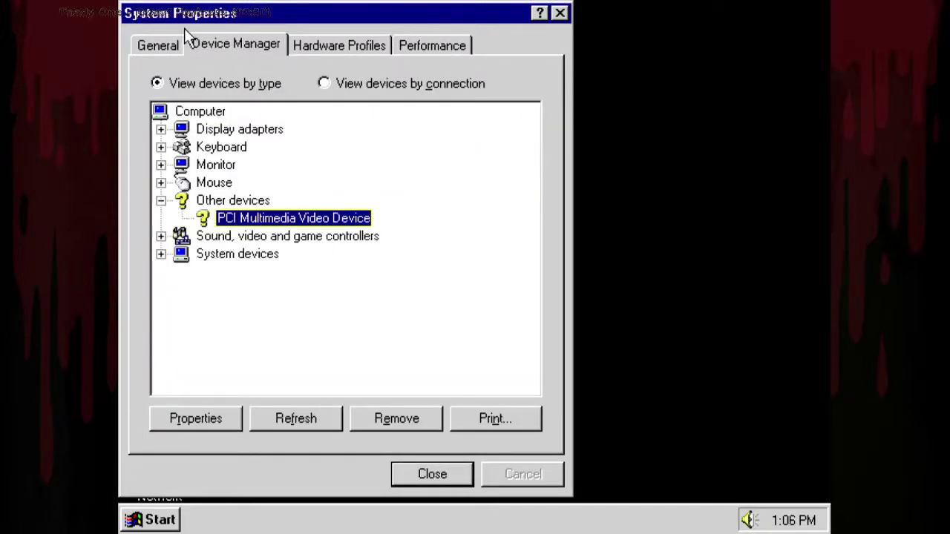
left_click(171, 43)
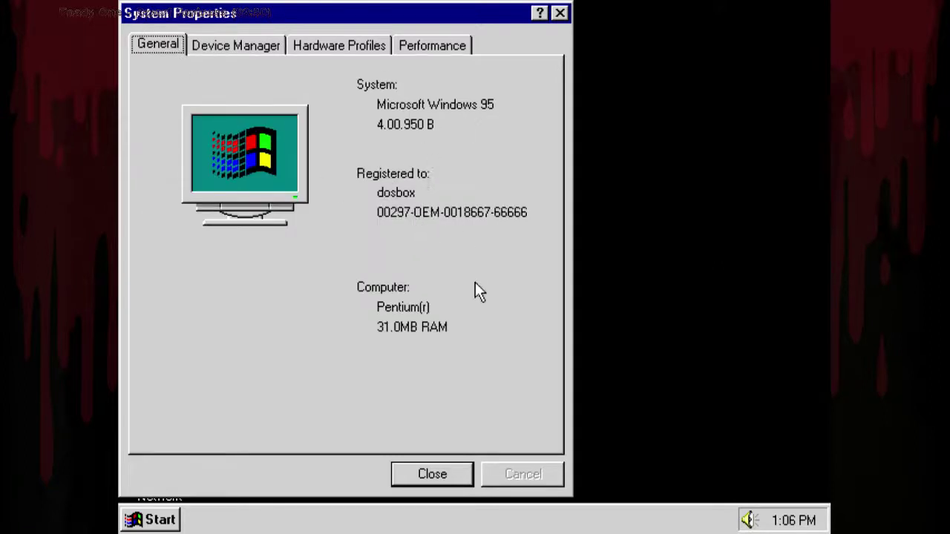
Close the system properties, restart the computer, and boot Windows 95 again with W95P.BAT.
left_click(438, 483)
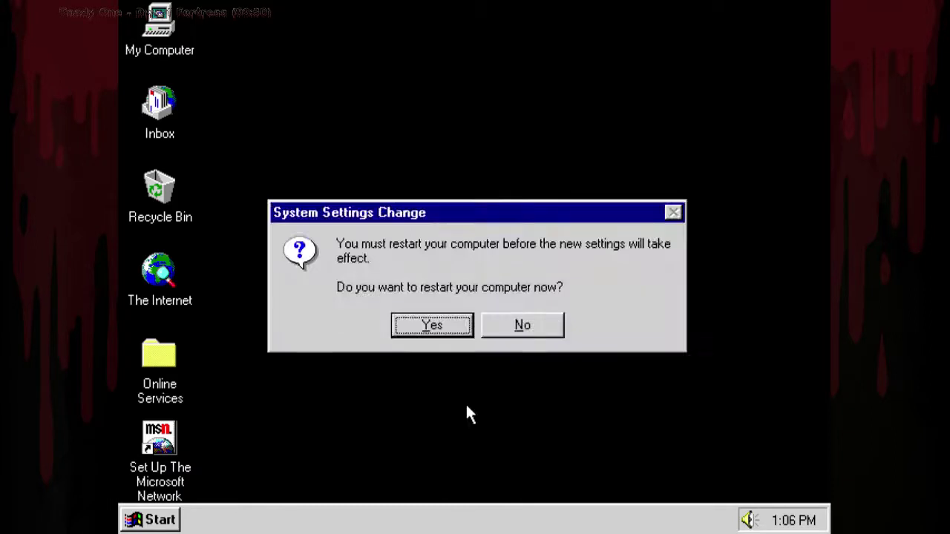
left_click(460, 329)
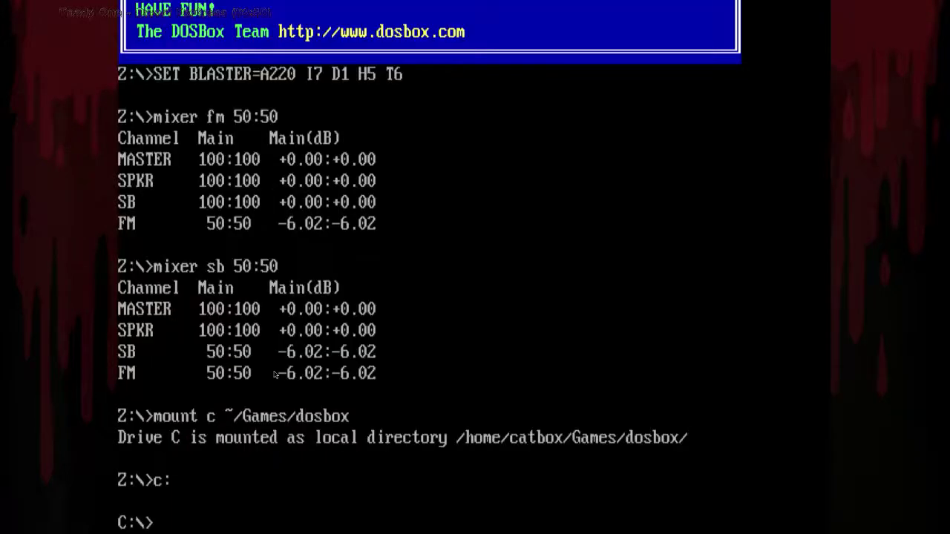
type("w95p")
key("Tab")
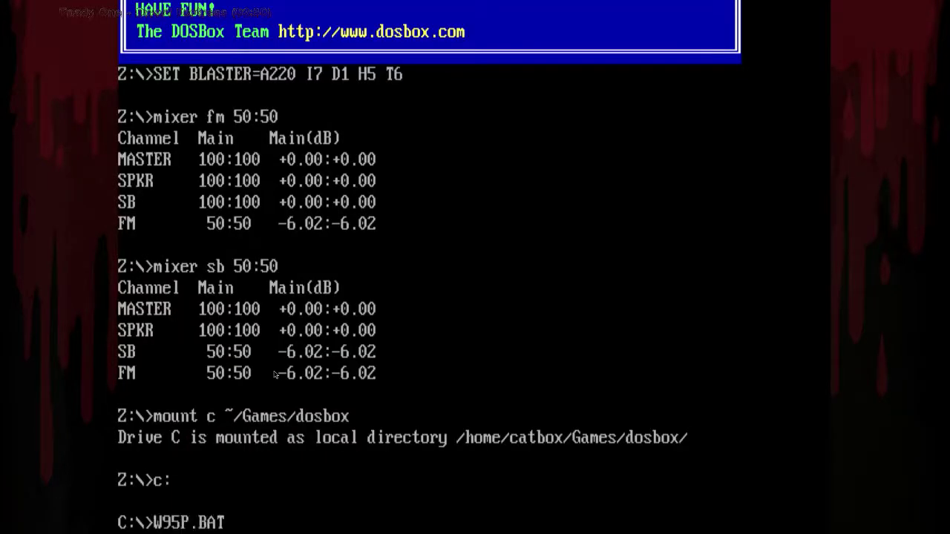
key("Return")
key("Return")
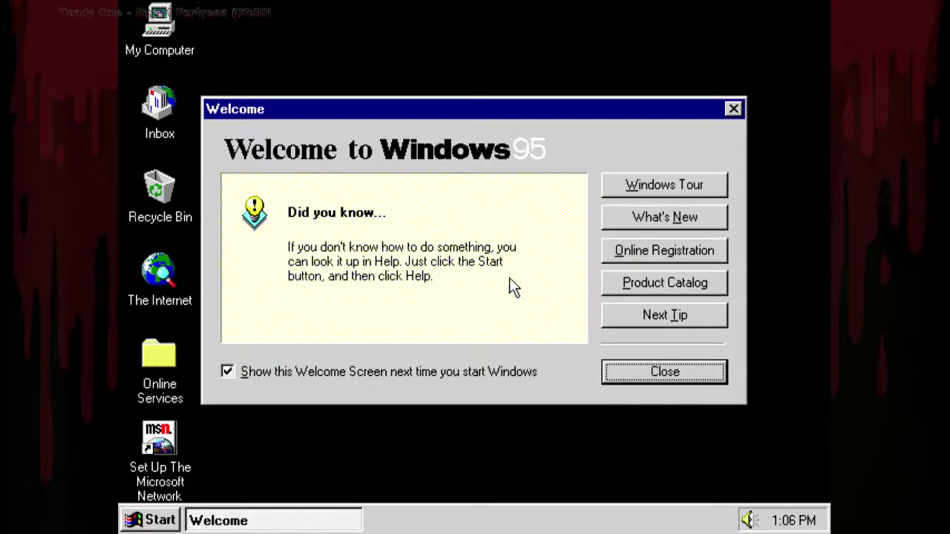
Turn off showing the Welcome Screen at Windows startup and close it.
left_click(442, 373)
left_click(650, 373)
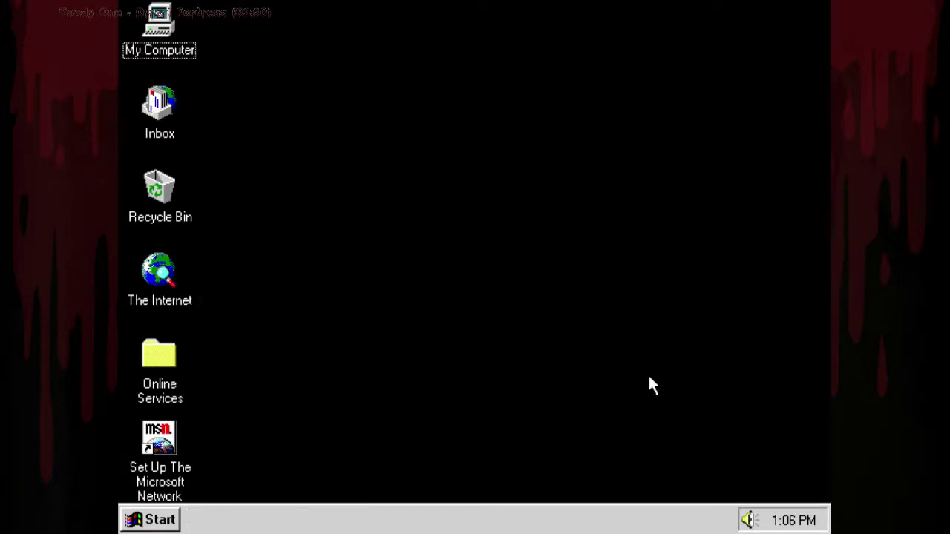
Set the Windows sound scheme to No Sounds through Control Panel, apply it, and close Control Panel.
left_click(167, 519)
left_click(342, 338)
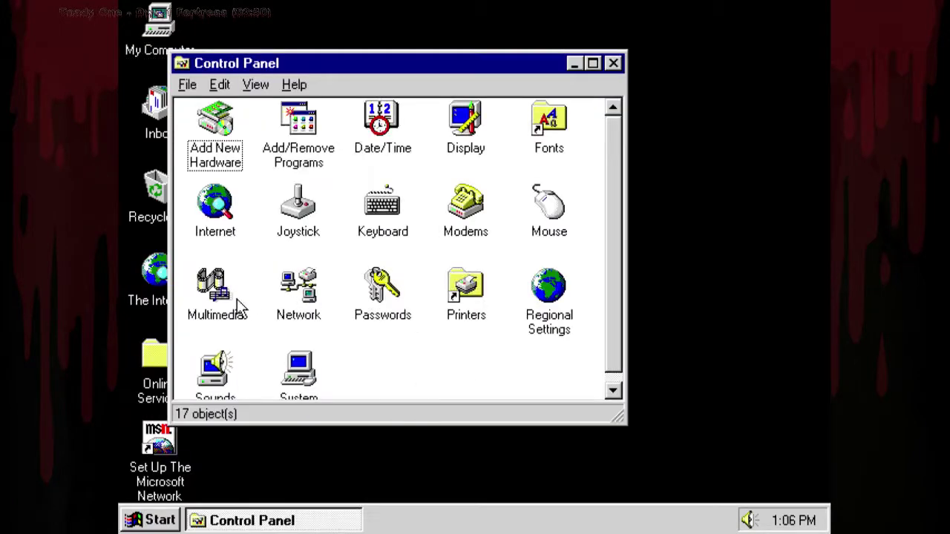
left_click(215, 367)
double_click(215, 367)
left_click(416, 382)
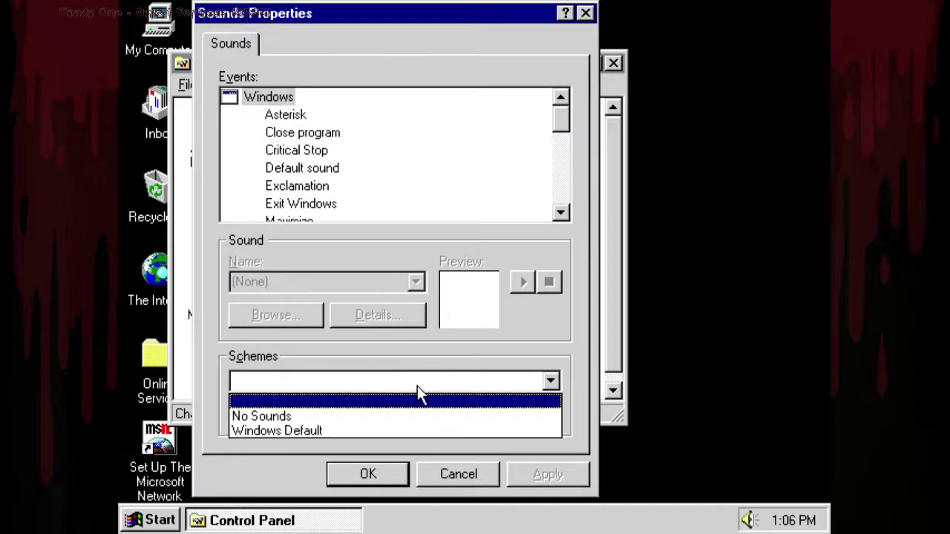
left_click(400, 416)
left_click(478, 317)
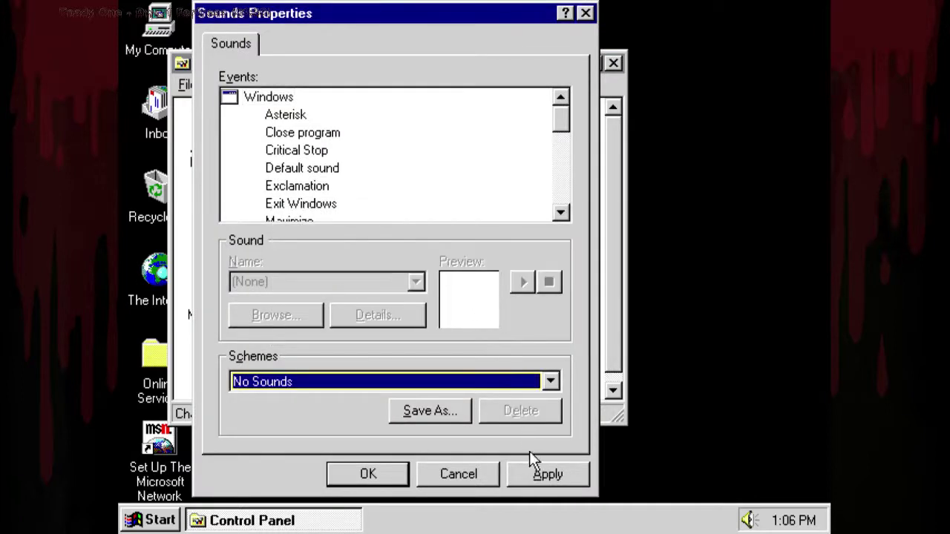
left_click(538, 474)
left_click(366, 476)
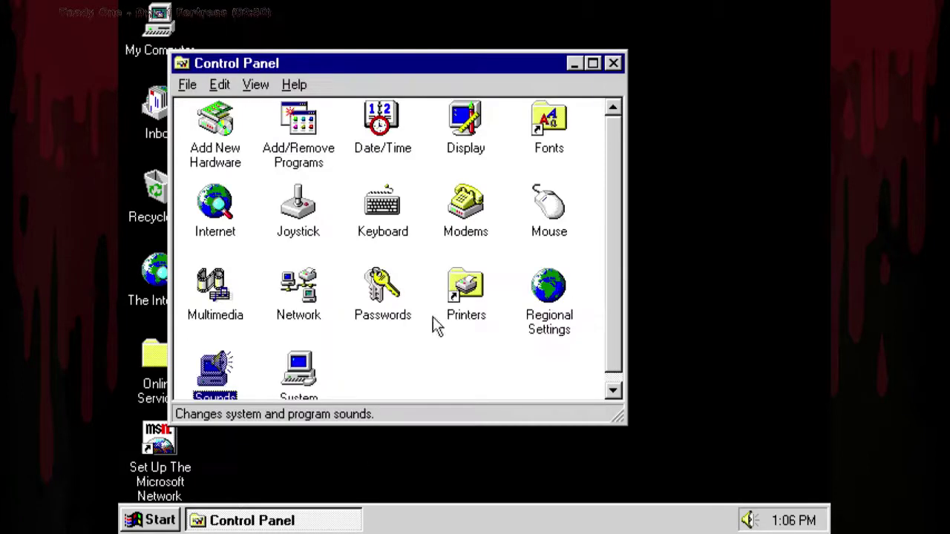
left_click(614, 64)
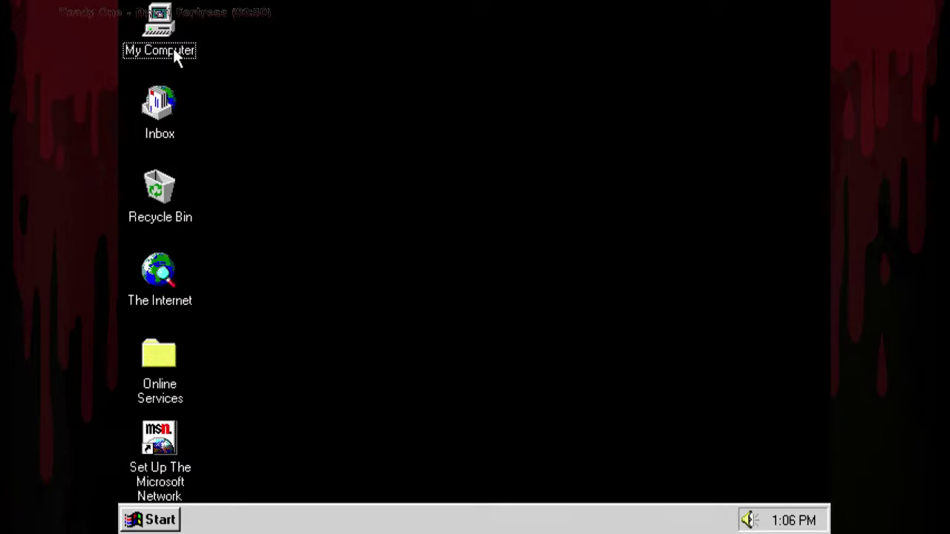
Delete The Internet, Online Services and Set Up The Microsoft Network icons from the desktop.
right_click(172, 45)
left_click_drag(285, 493, 120, 241)
key("Delete")
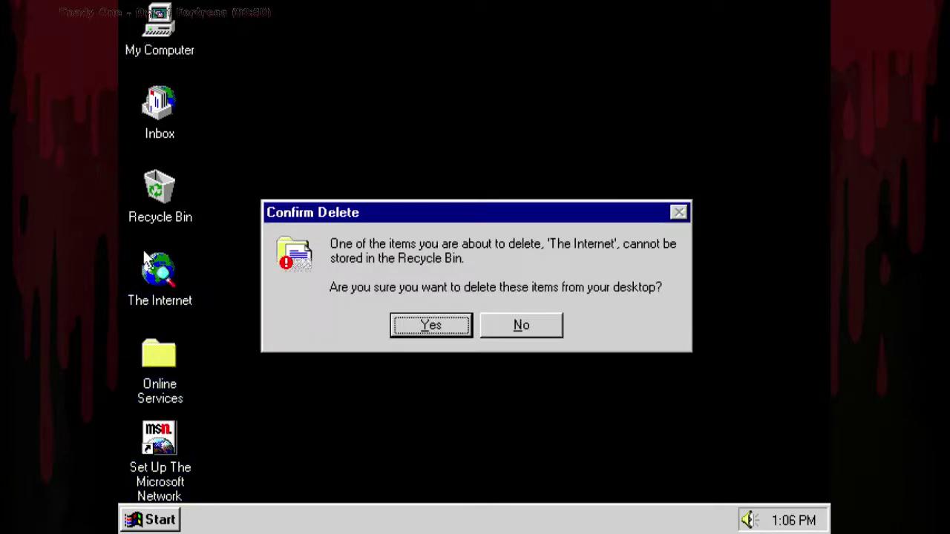
left_click(512, 319)
left_click(521, 305)
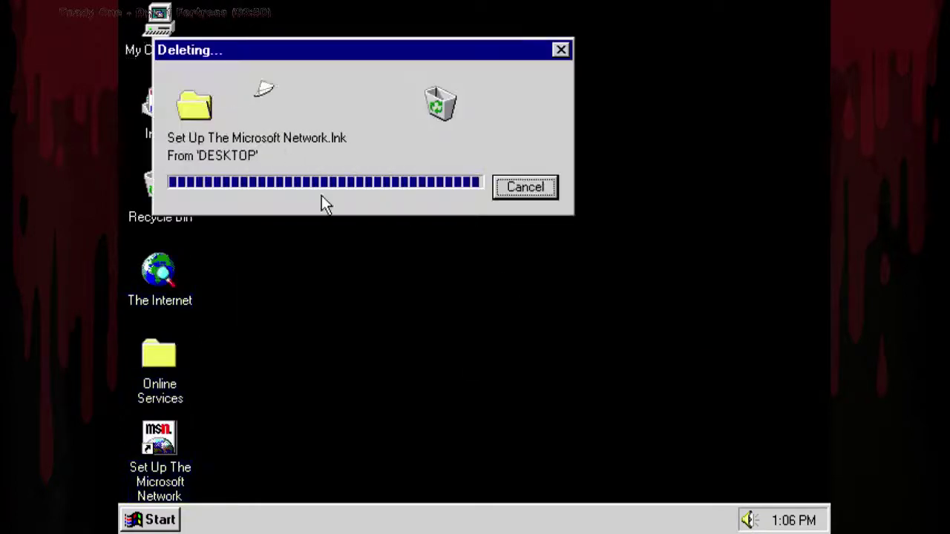
Delete the Inbox icon from the desktop and confirm its removal.
left_click_drag(220, 130, 169, 96)
key("Delete")
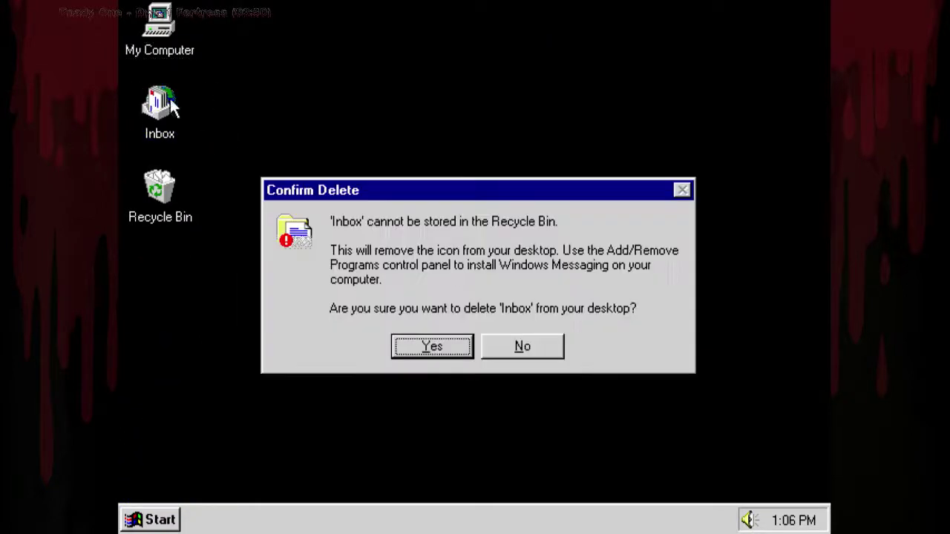
left_click(452, 347)
Explore the Start Menu folder and delete the Online Services folder under Programs.
right_click(154, 520)
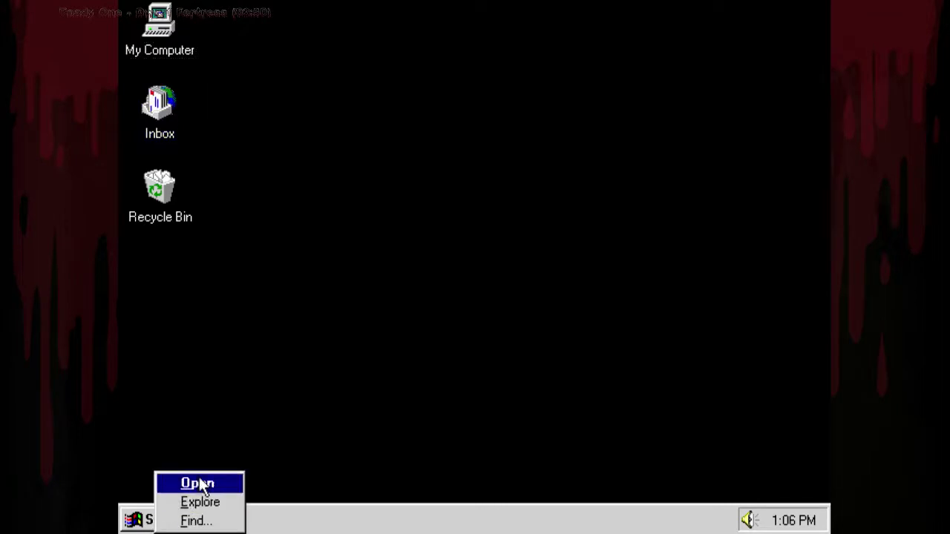
left_click(199, 502)
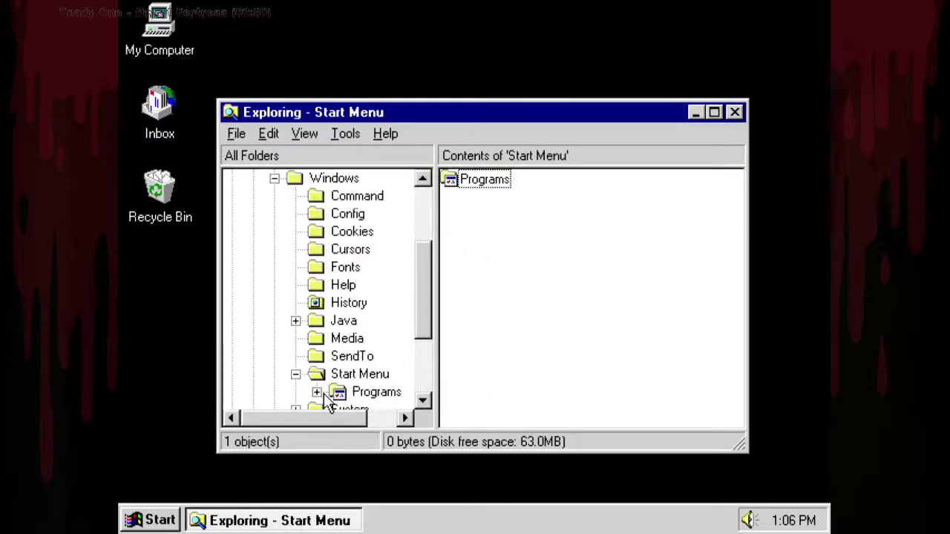
left_click(316, 392)
left_click(372, 377)
key("Delete")
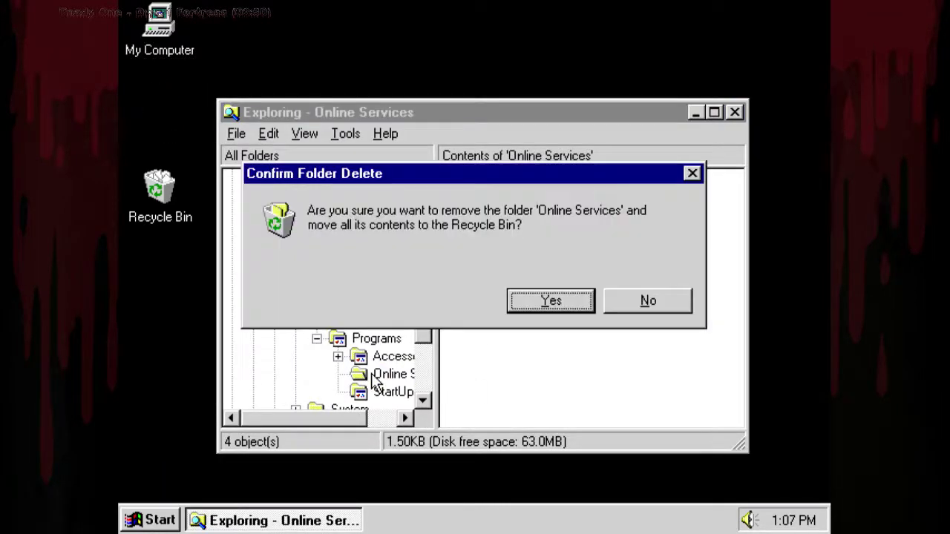
key("Return")
Delete the Internet Mail and Internet News shortcuts from Programs, and move the Internet Explorer shortcut into Accessories.
left_click(367, 339)
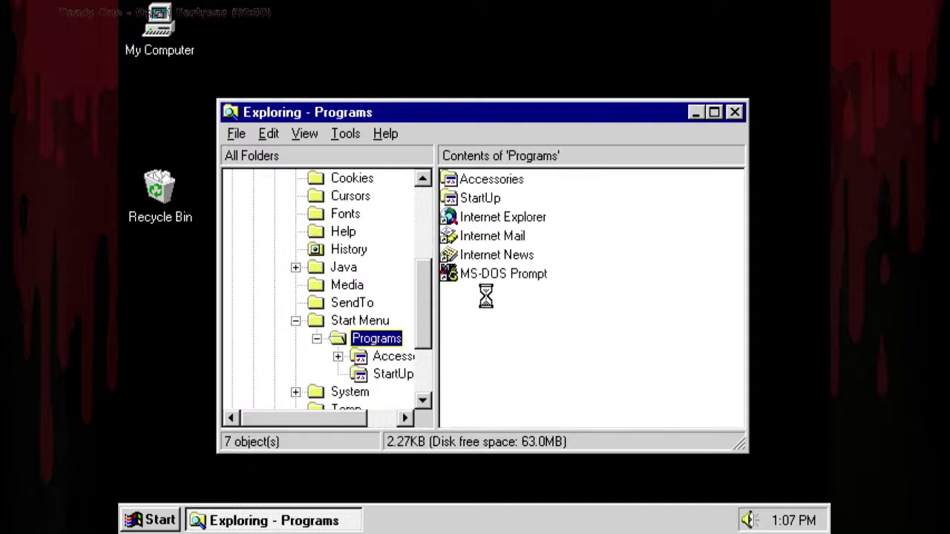
left_click(493, 237)
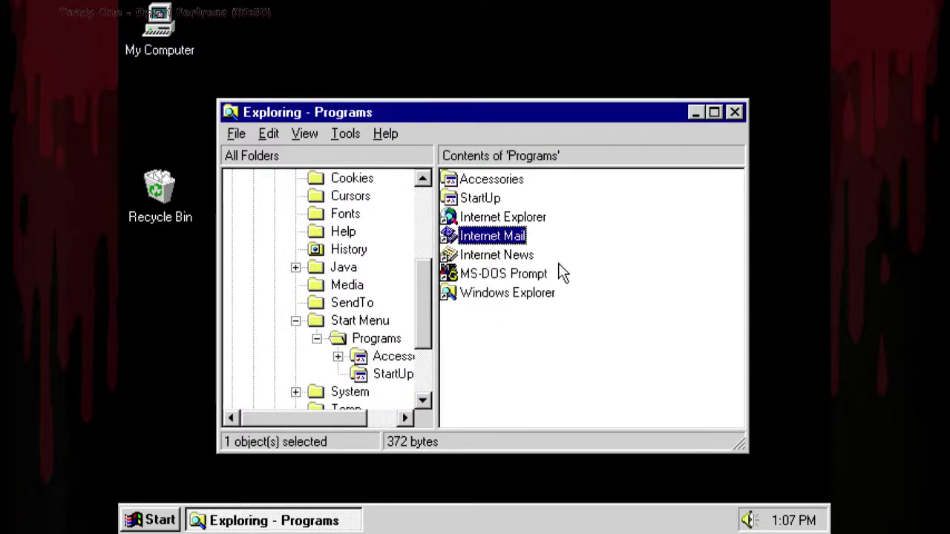
key("shift+Down")
key("Delete")
key("Return")
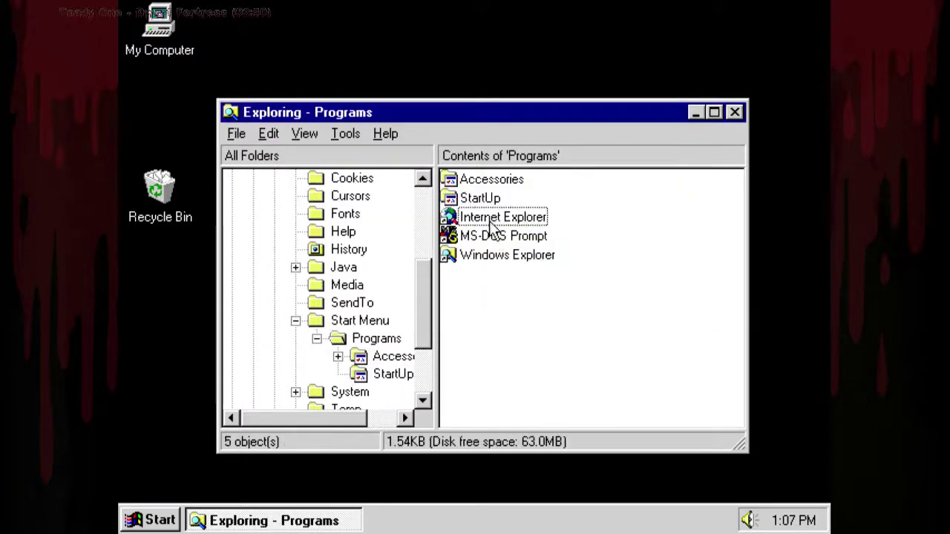
left_click_drag(490, 223, 492, 186)
Delete the Online Registration shortcut from Accessories and move Internet Explorer into the Internet Tools folder.
left_click(410, 357)
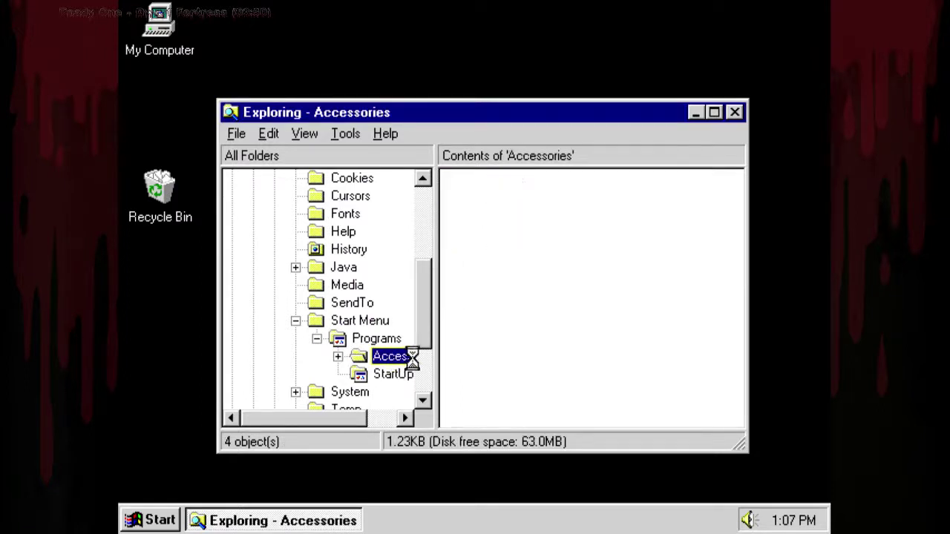
left_click(491, 273)
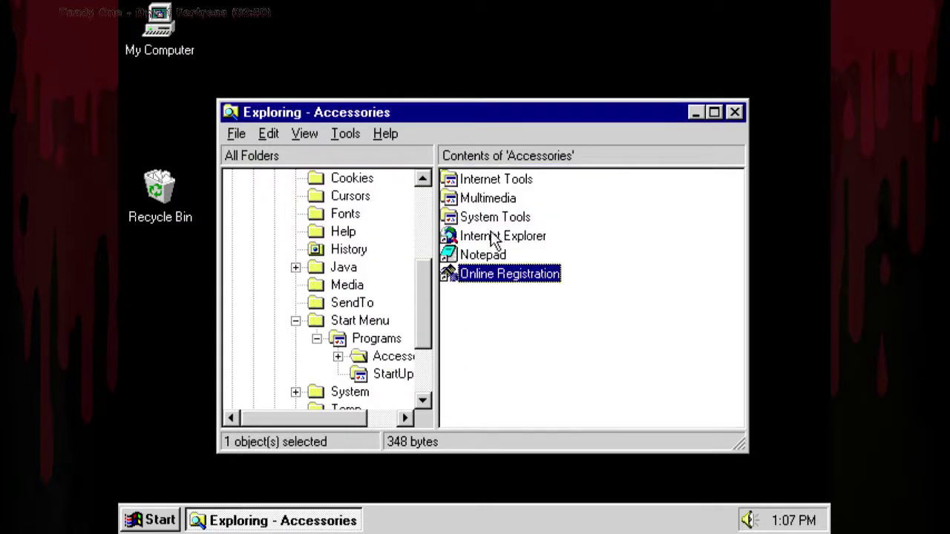
key("Delete")
Delete the Get on the Internet shortcut from the Internet Tools folder.
double_click(479, 180)
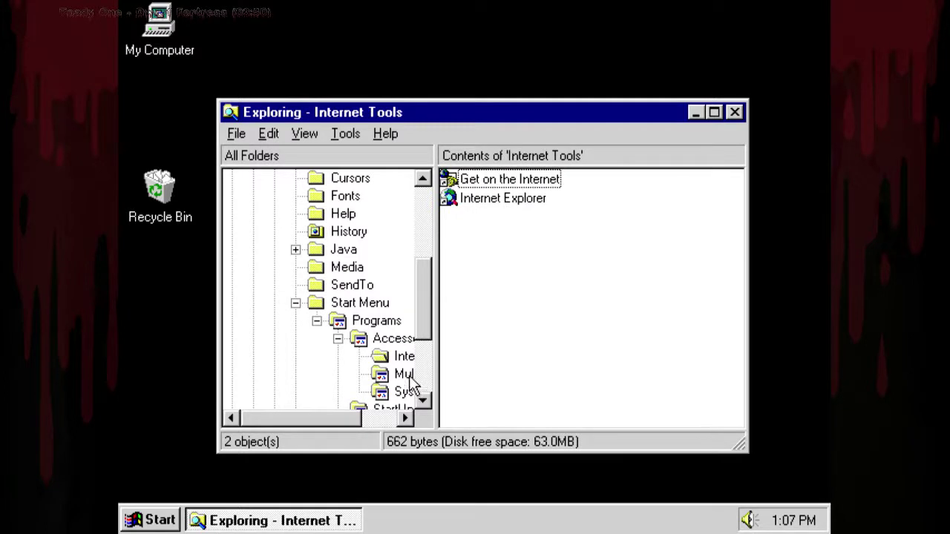
left_click(475, 180)
key("Delete")
key("Return")
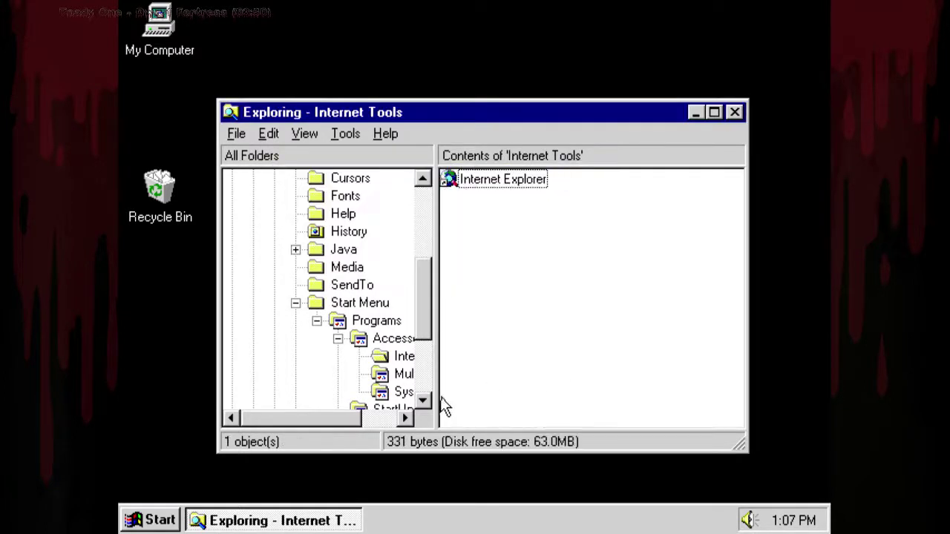
Check the contents of the System Tools, Multimedia and StartUp folders, and return to the Start Menu folder.
left_click(402, 391)
left_click(403, 374)
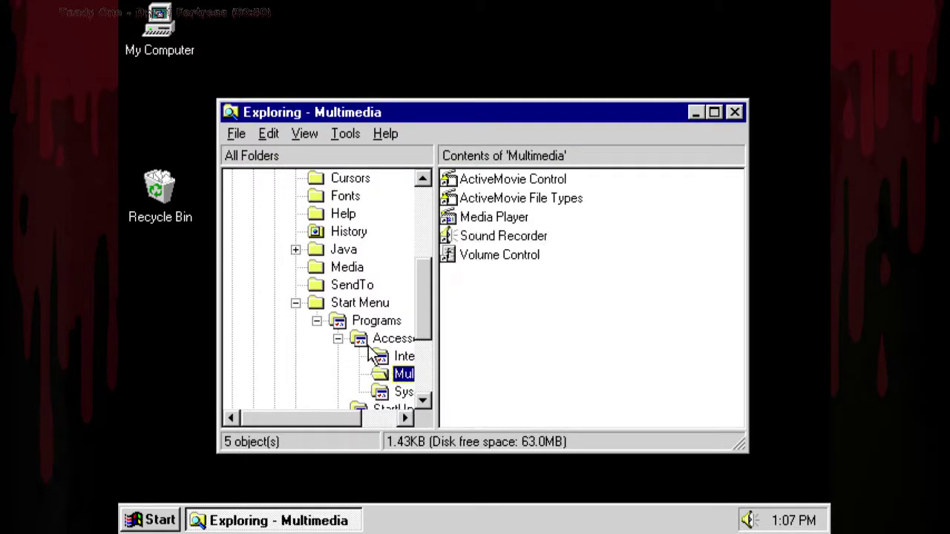
left_click(338, 339)
left_click(362, 355)
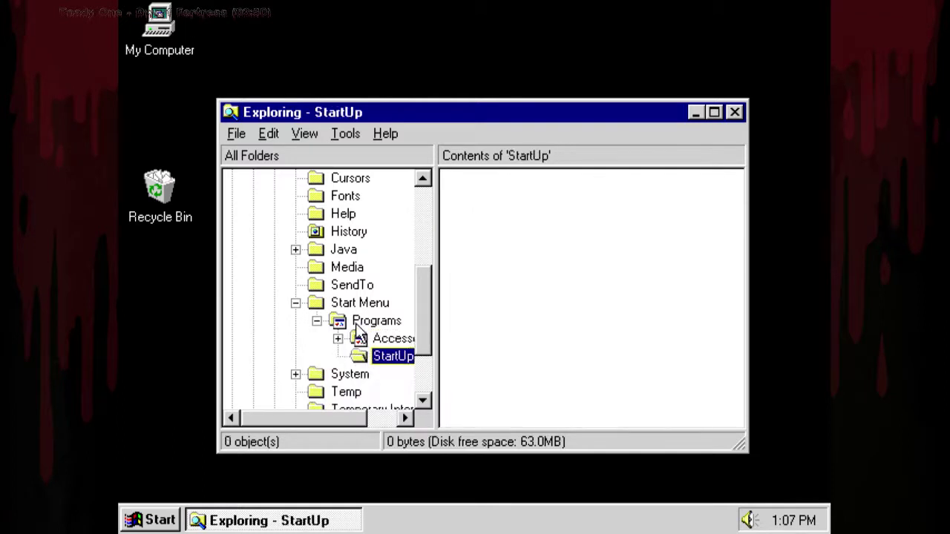
left_click(356, 327)
key("BackSpace")
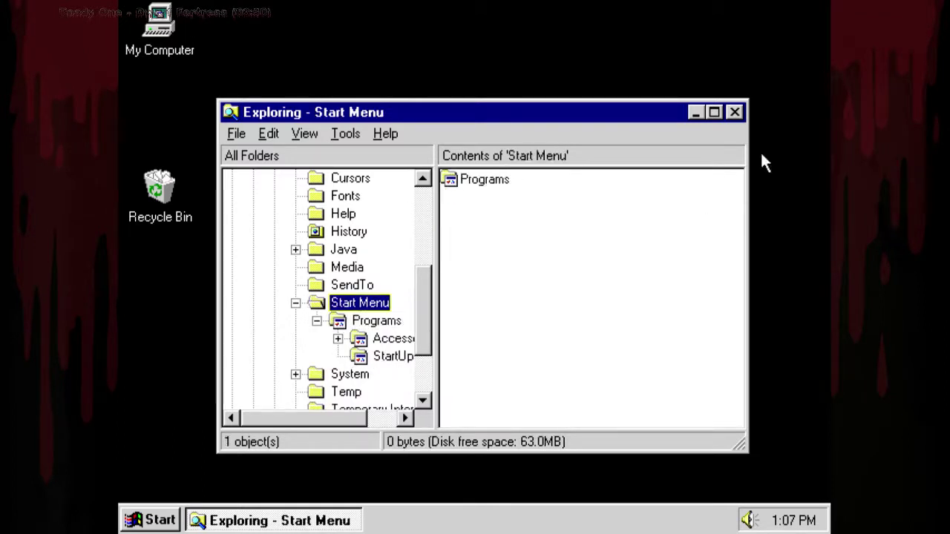
Collapse the Windows folder in the folder tree and open the Drx folder on drive C.
left_click(426, 199)
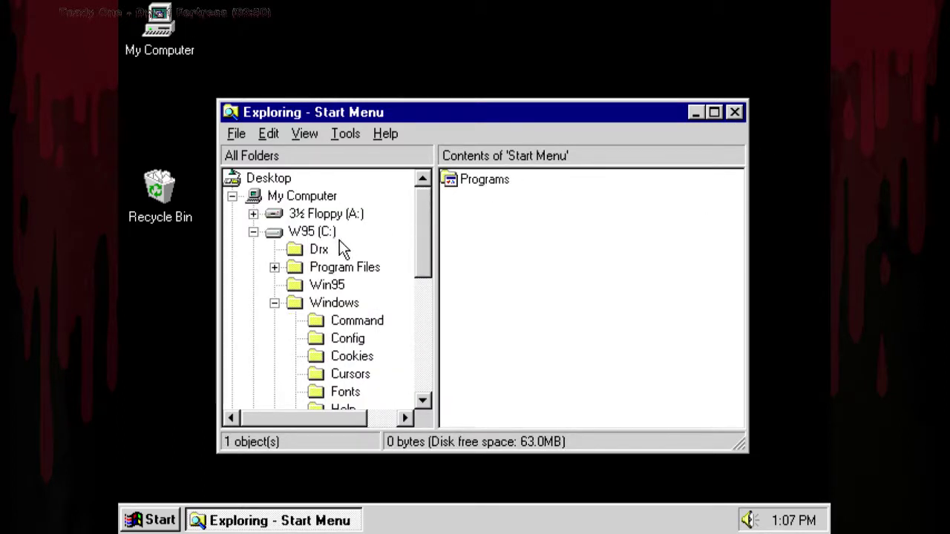
left_click(274, 303)
left_click(319, 249)
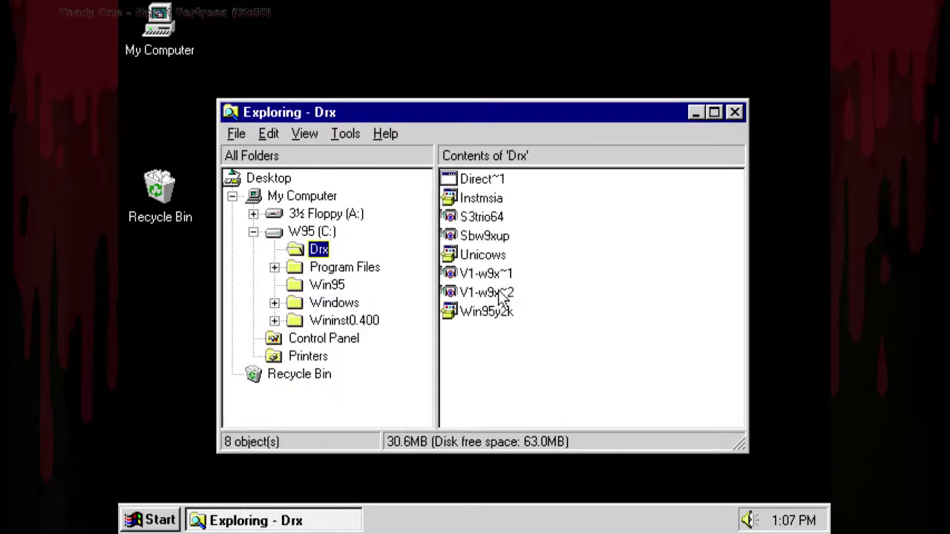
Try to run Win95y2k from the Drx folder, view the error details, and dismiss the error dialogs.
double_click(486, 315)
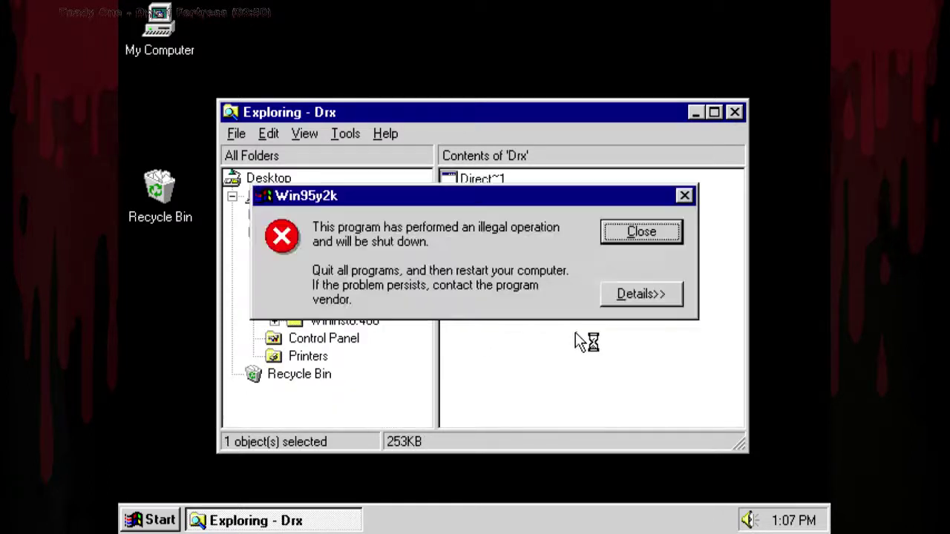
left_click(640, 294)
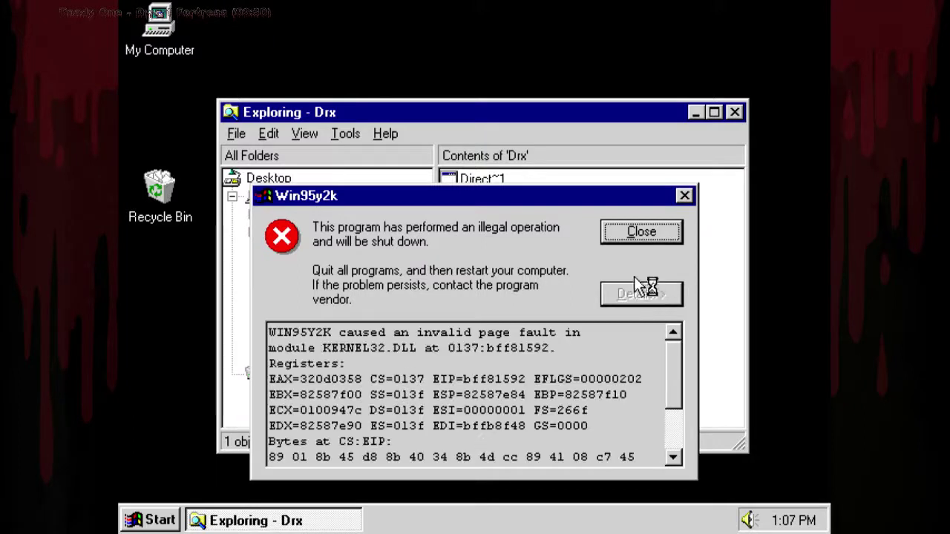
left_click(636, 227)
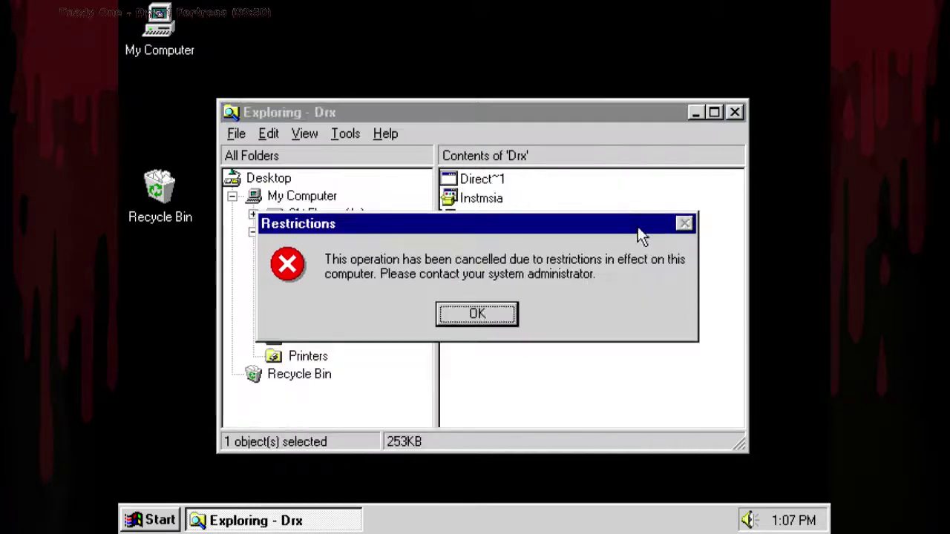
left_click(509, 311)
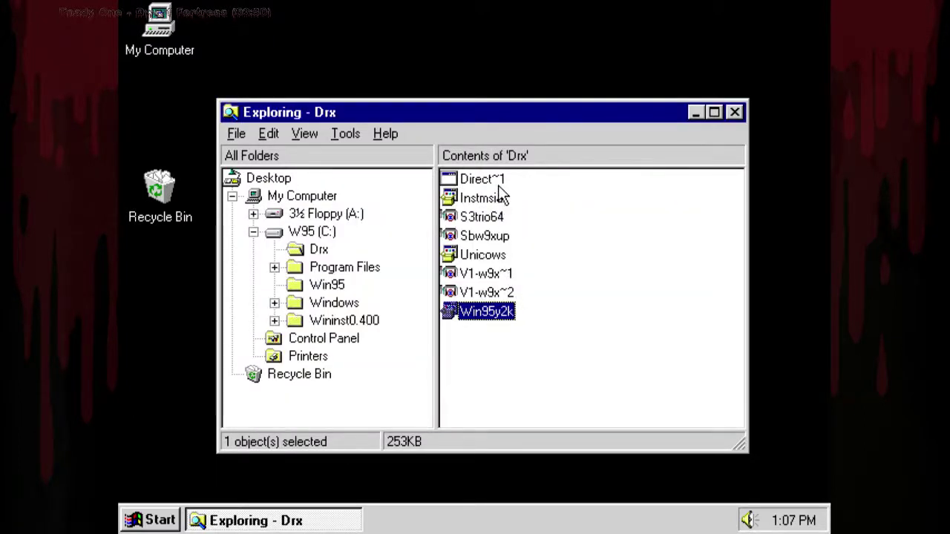
Extract the S3trio64 self-extracting archive to C:\DRX\s3.
double_click(501, 217)
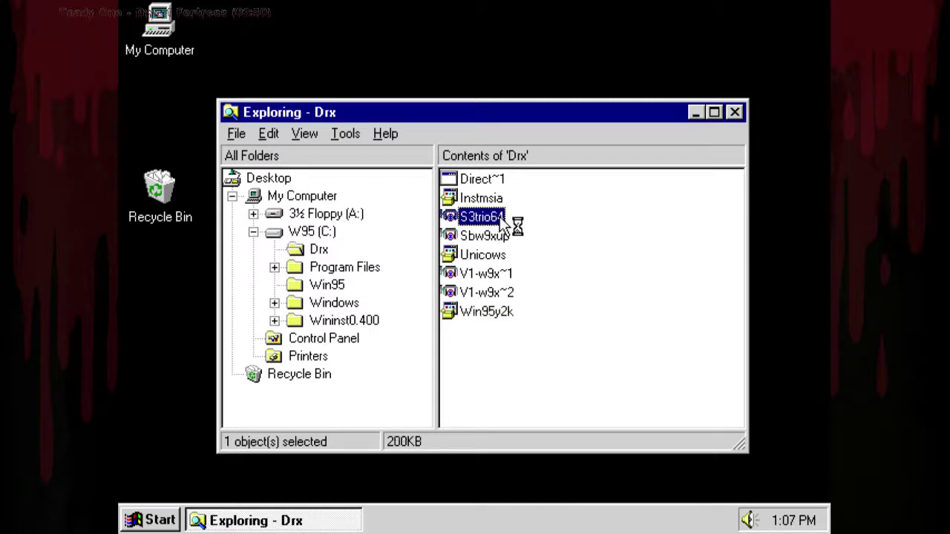
left_click(506, 202)
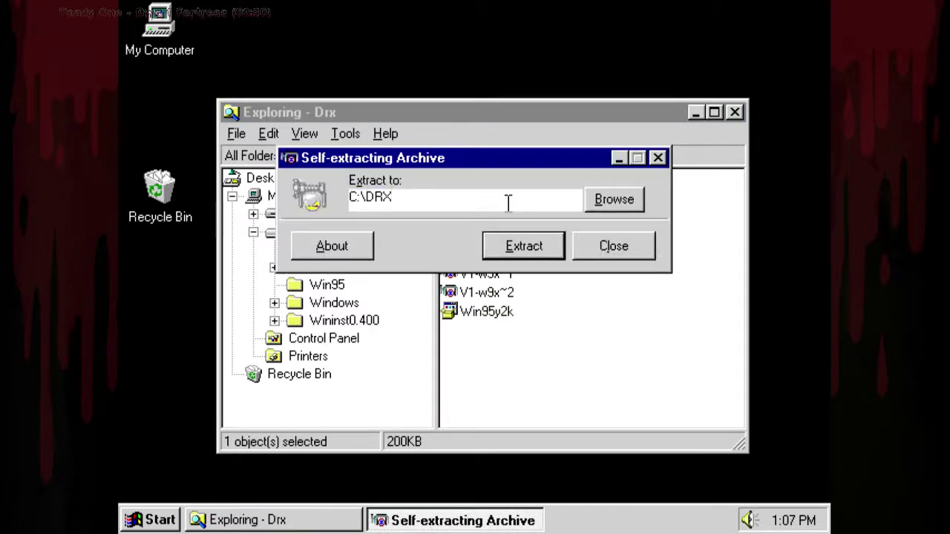
type("\\s3")
left_click(510, 247)
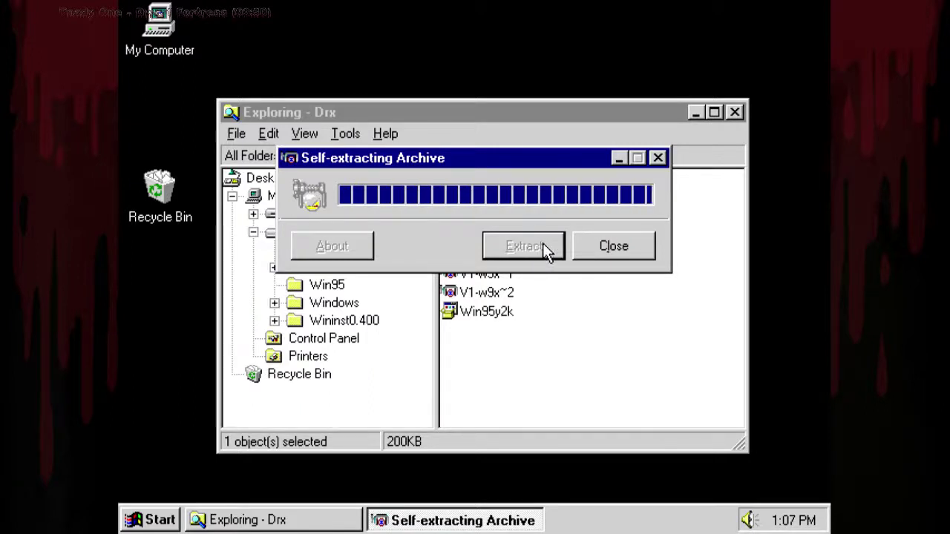
left_click(476, 303)
Extract the Sbw9xup self-extracting archive to C:\DRX\sb.
left_click(487, 236)
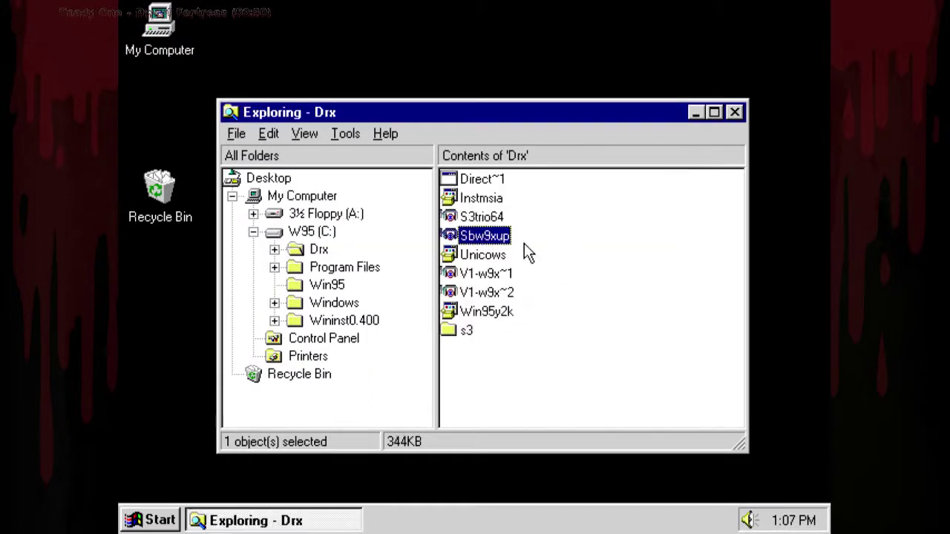
key("Return")
left_click(438, 196)
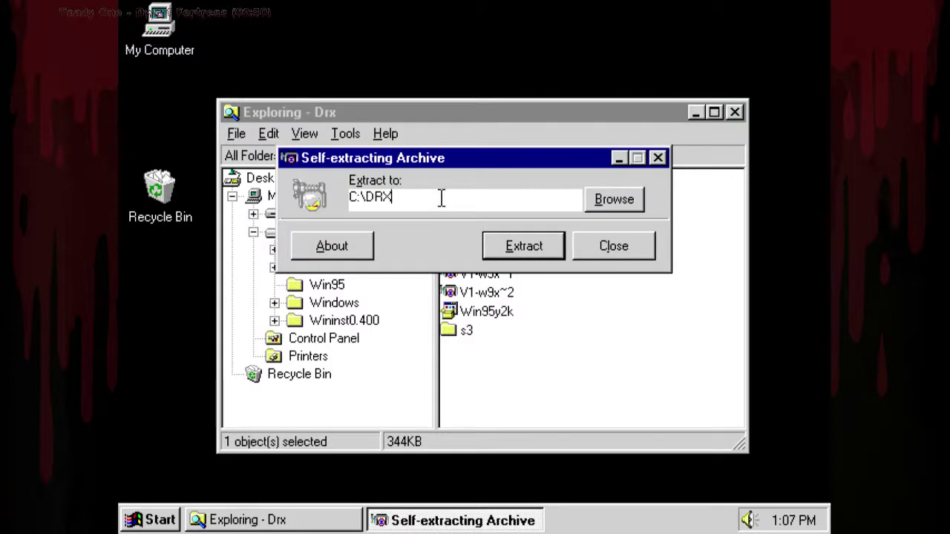
type("\\sb")
left_click(536, 252)
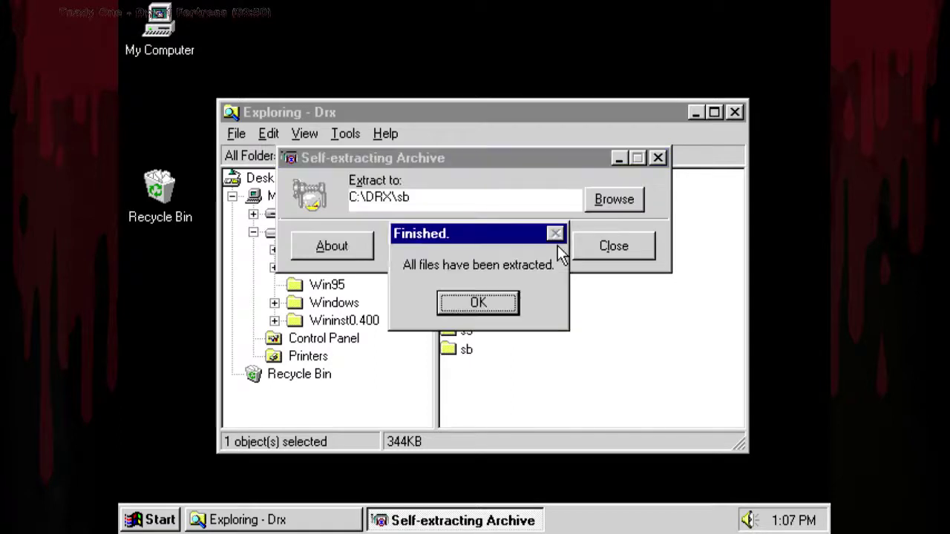
left_click(493, 299)
Extract the V1-w9x~2 self-extracting archive to C:\DRX\vd.
left_click(504, 274)
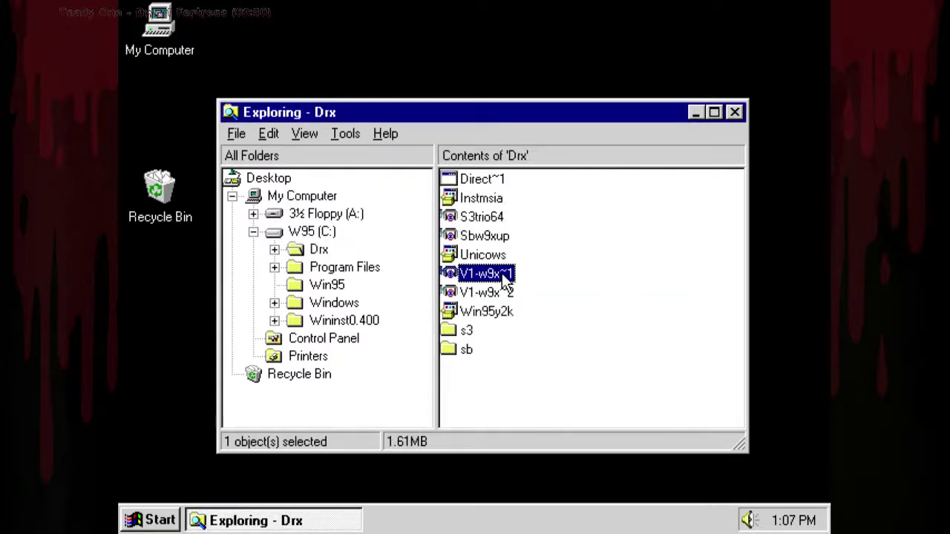
left_click(511, 296)
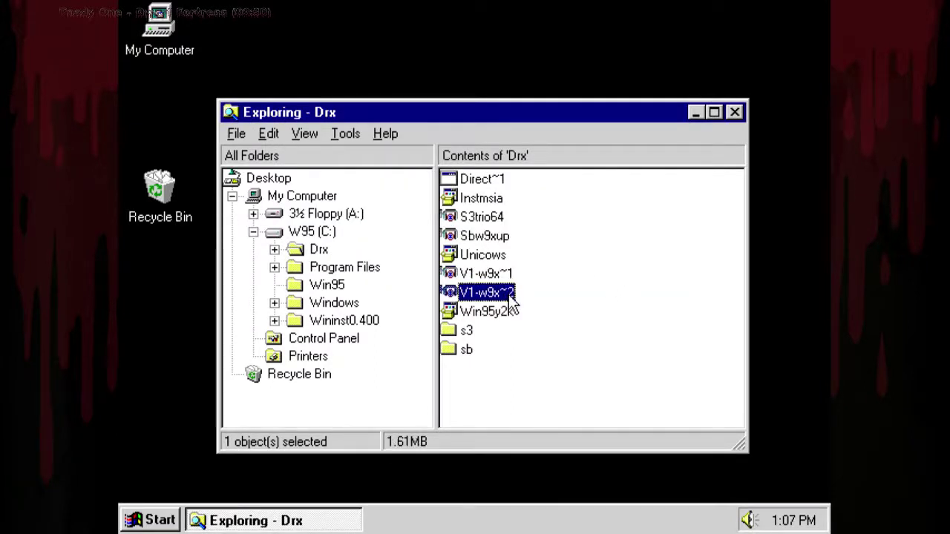
double_click(511, 295)
left_click(486, 201)
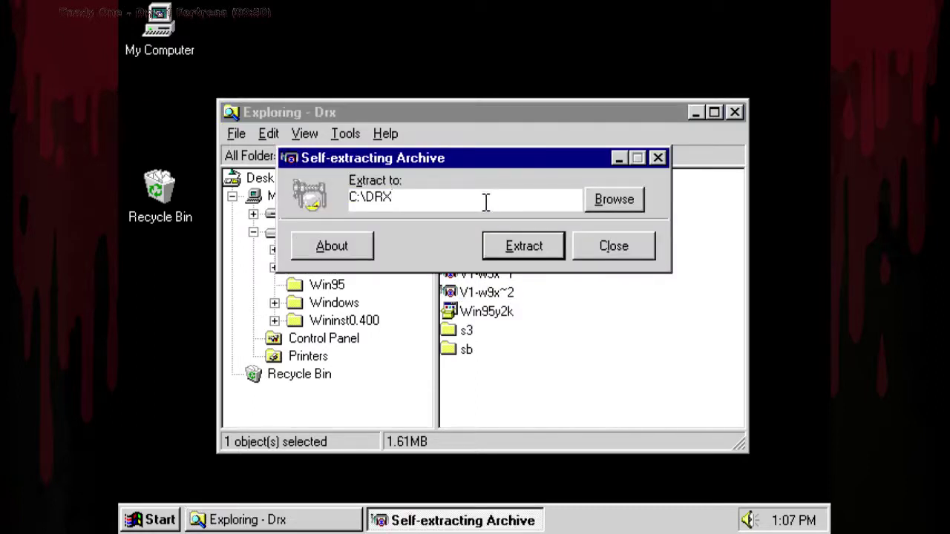
type("\\wd")
left_click(520, 248)
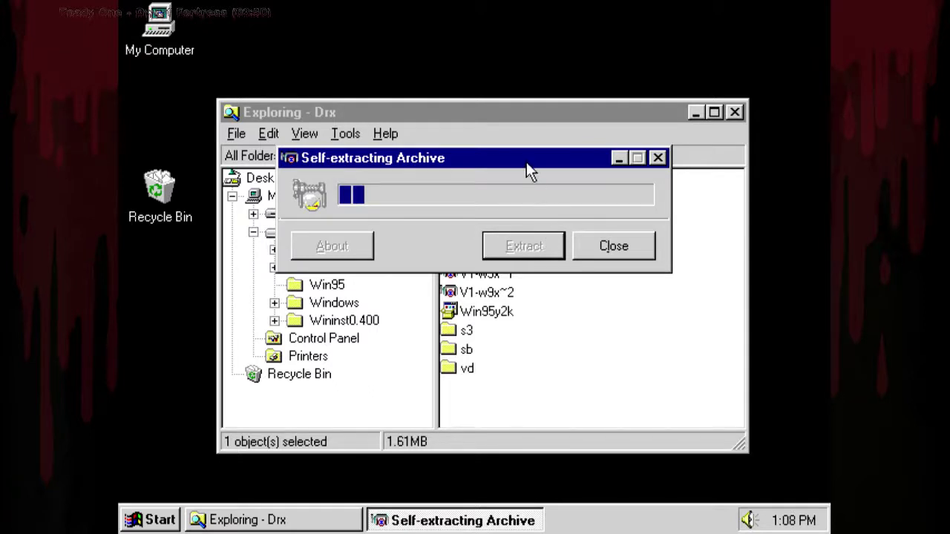
left_click_drag(526, 161, 543, 57)
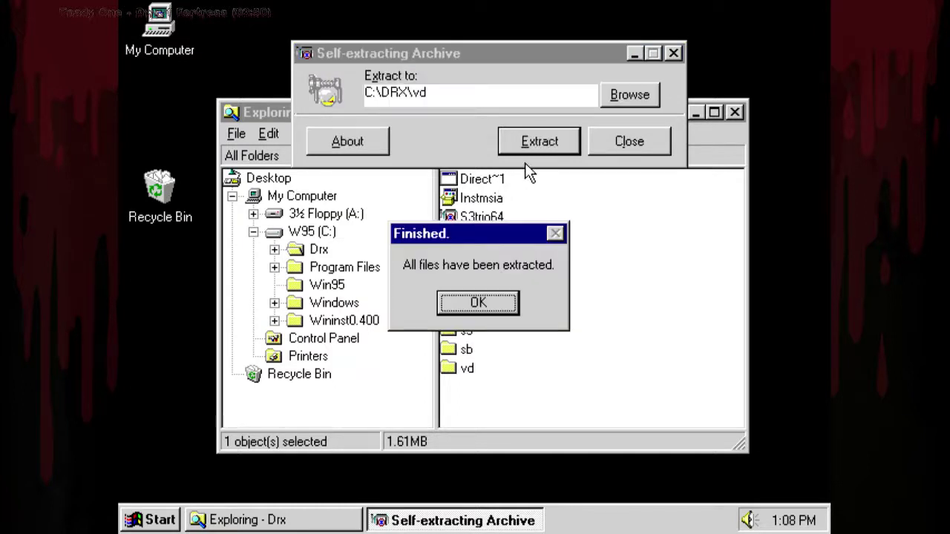
left_click(490, 311)
Start extracting the Direct~1 self-extracting archive to C:\DRX\dx.
left_click(498, 186)
double_click(498, 186)
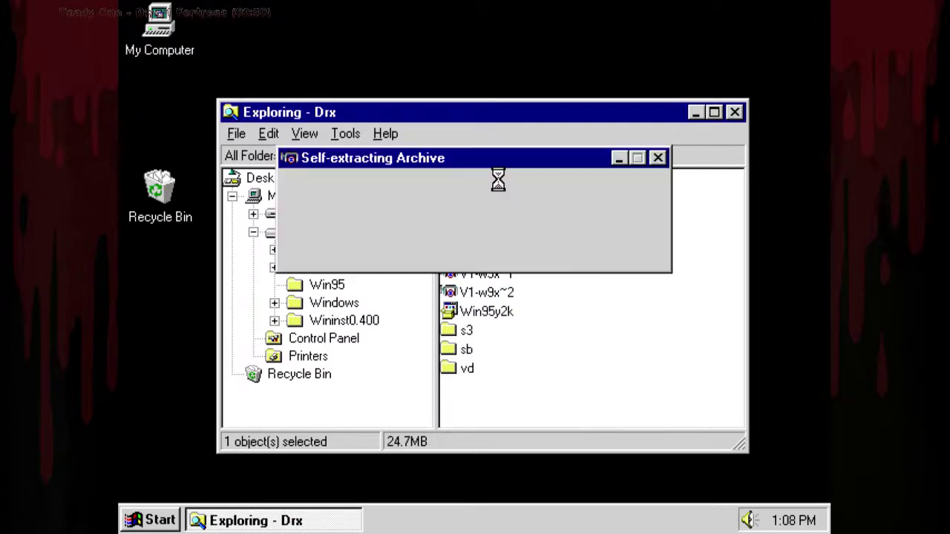
left_click(492, 201)
type("dx")
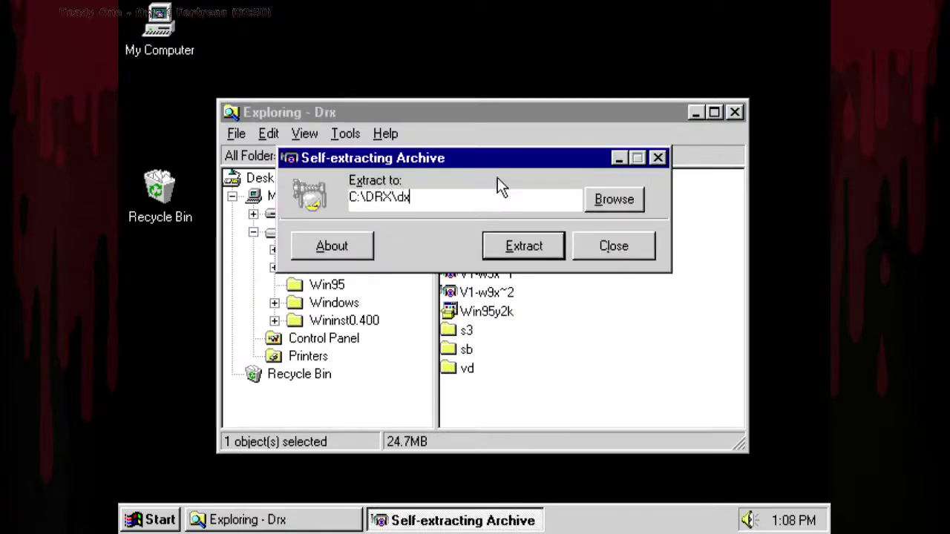
left_click(525, 253)
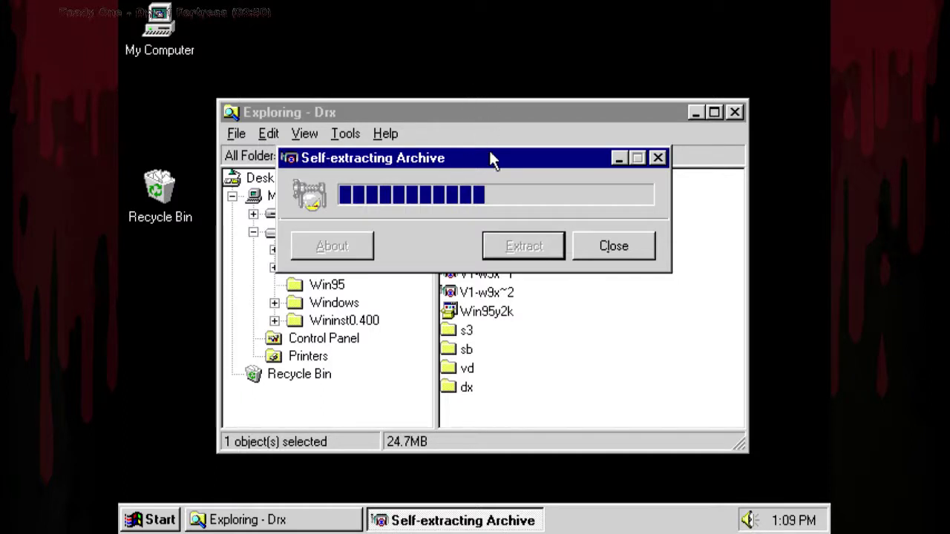
Refresh the contents of the Drx folder while the extraction runs and return to the archive window.
left_click(506, 109)
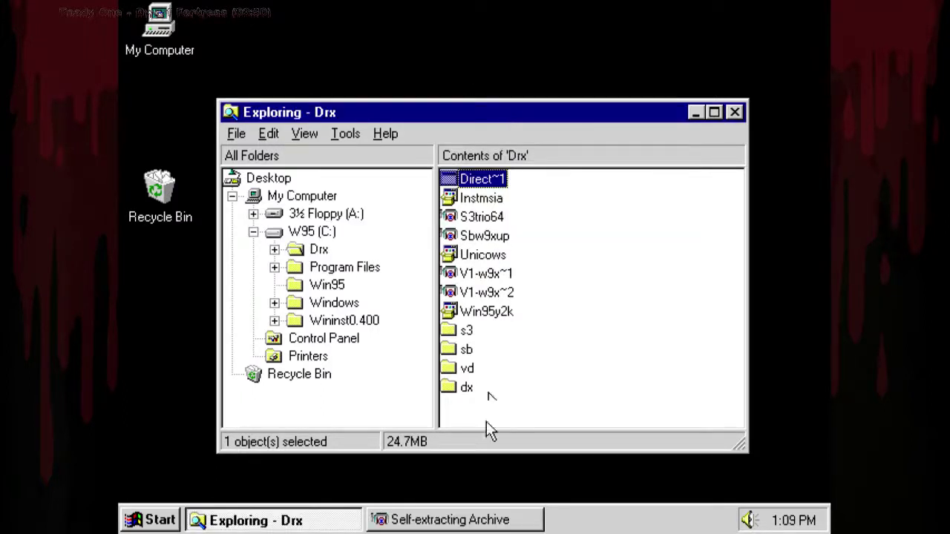
left_click(460, 528)
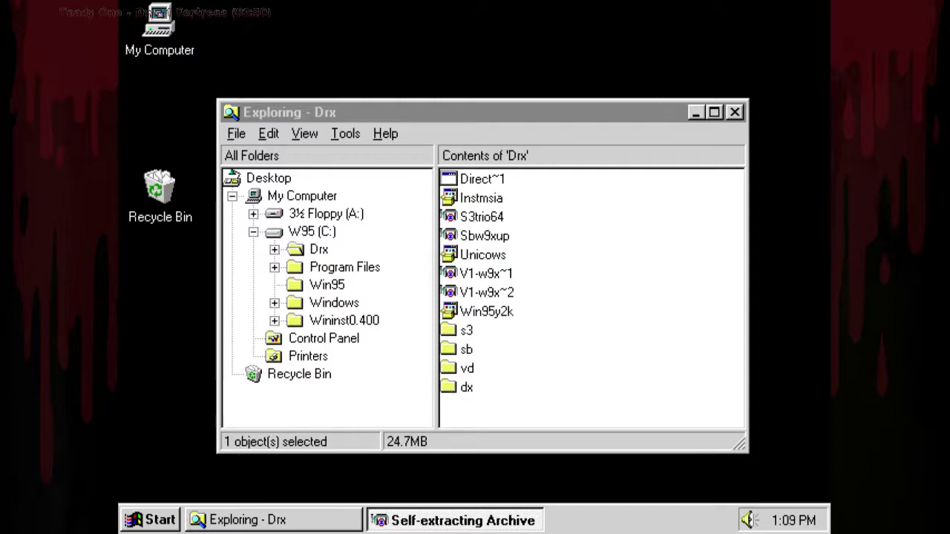
left_click(467, 407)
key("F5")
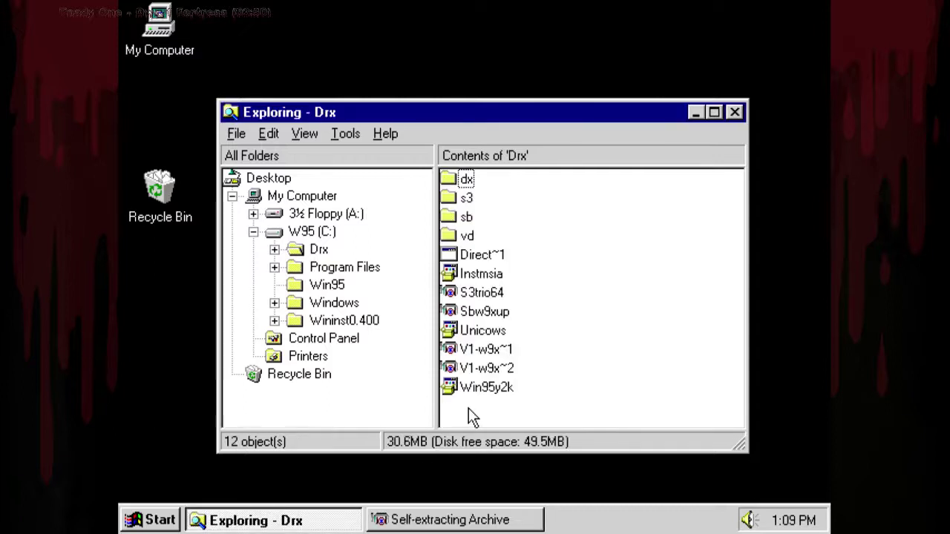
left_click(467, 519)
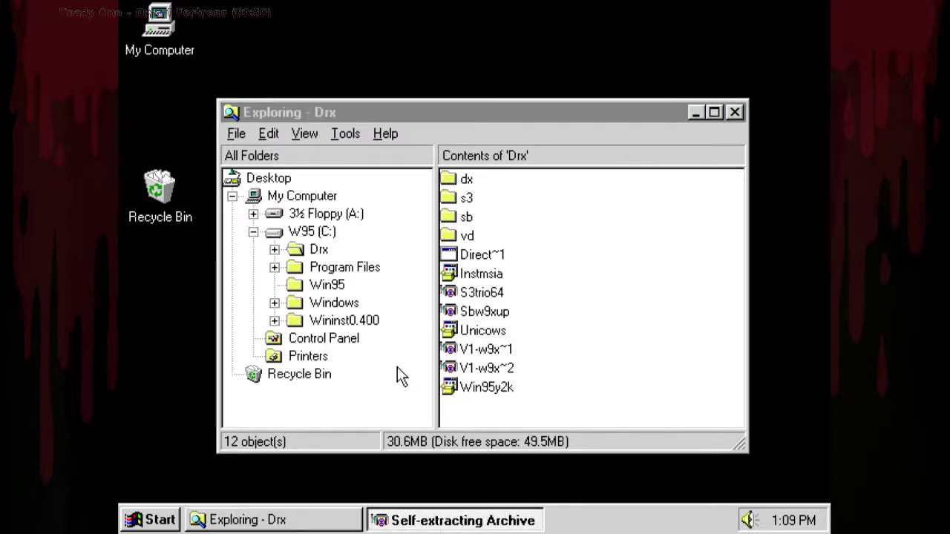
Check the properties of the Wininst0.400 folder on drive C and move that folder to the Recycle Bin.
left_click(346, 320)
right_click(347, 324)
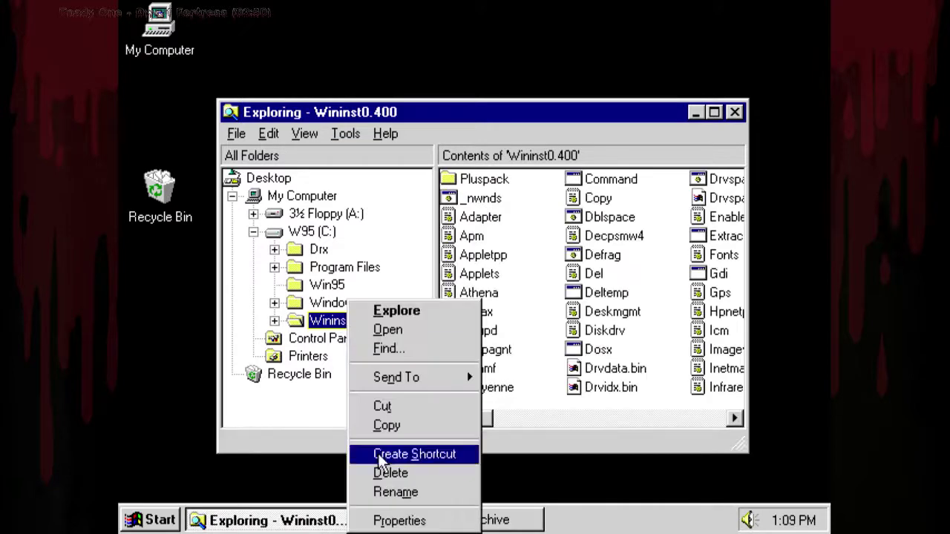
left_click(375, 520)
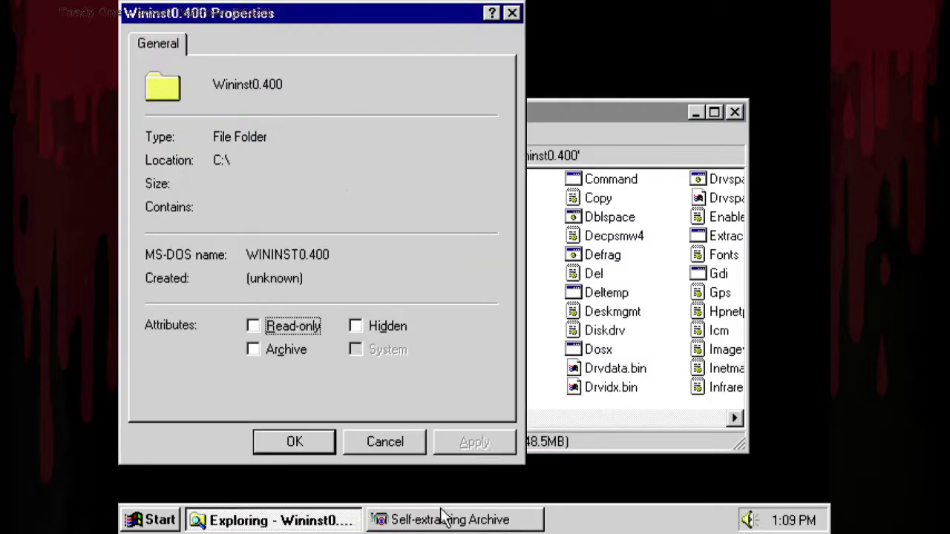
left_click(402, 439)
key("Delete")
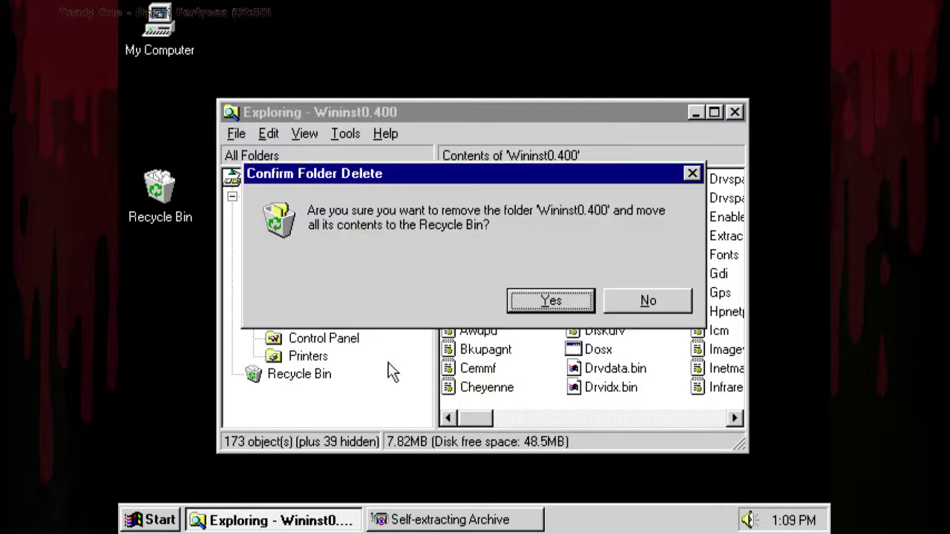
left_click(575, 304)
left_click(436, 320)
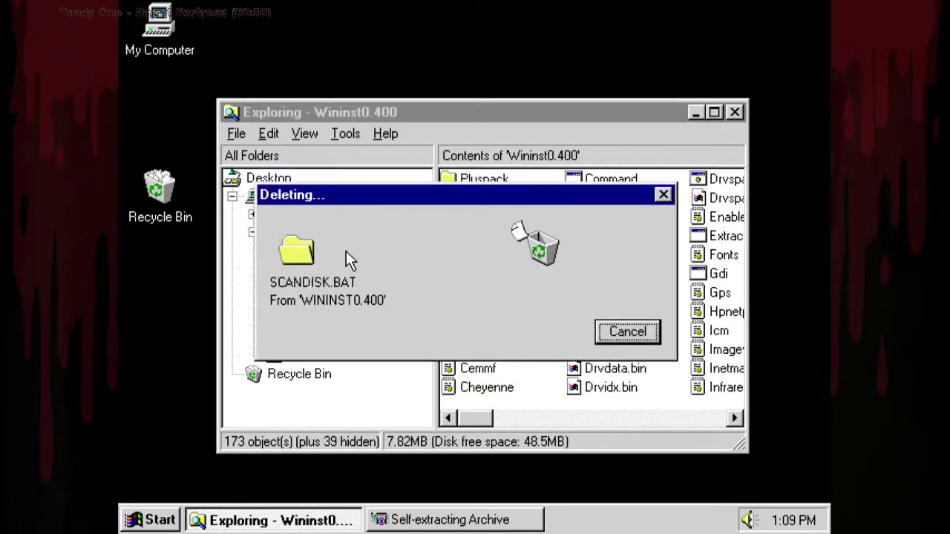
left_click_drag(367, 198, 474, 229)
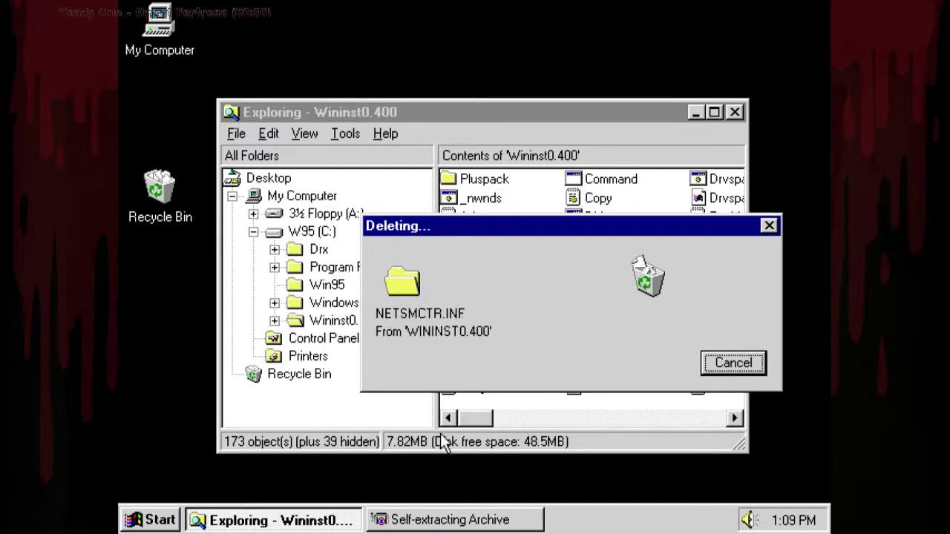
left_click(446, 520)
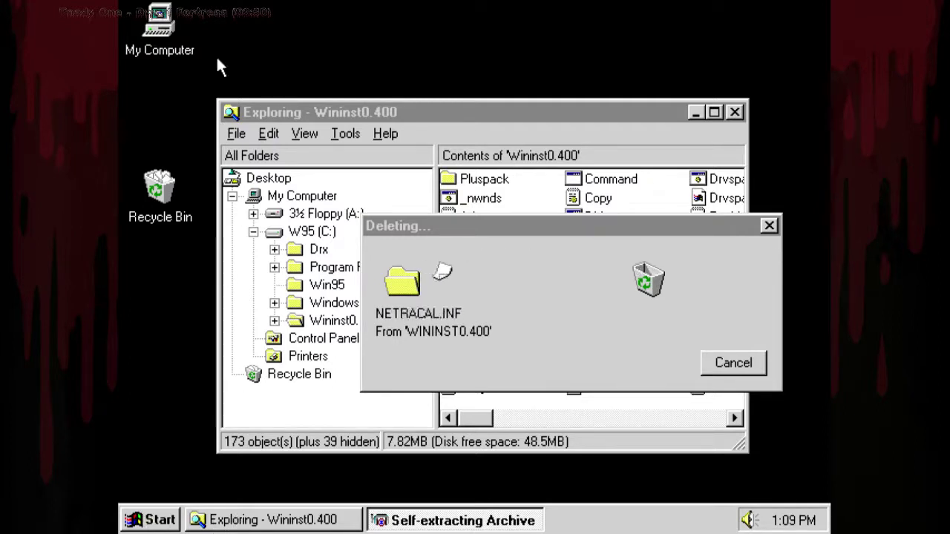
Open Device Manager from the computer's system properties and examine the devices by connection, including those under S3 and PCI bus.
right_click(172, 24)
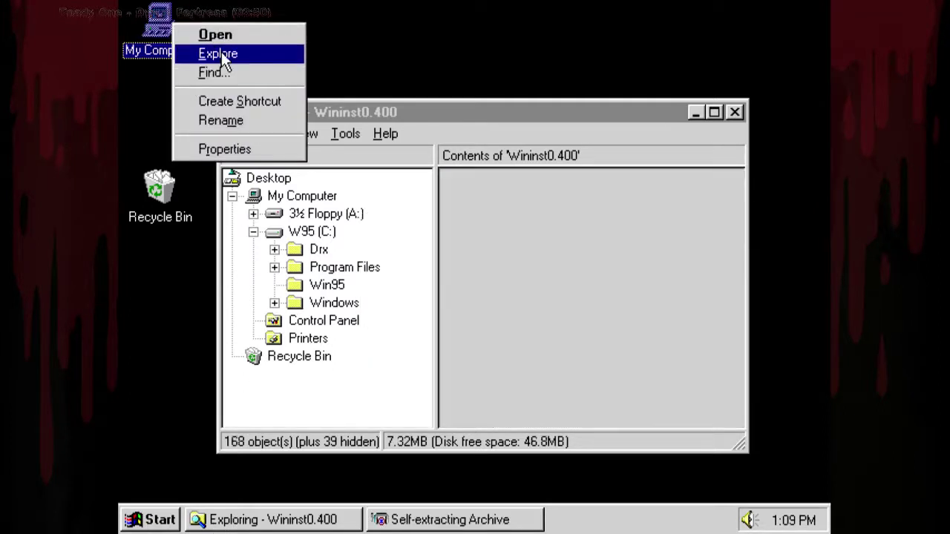
left_click(226, 150)
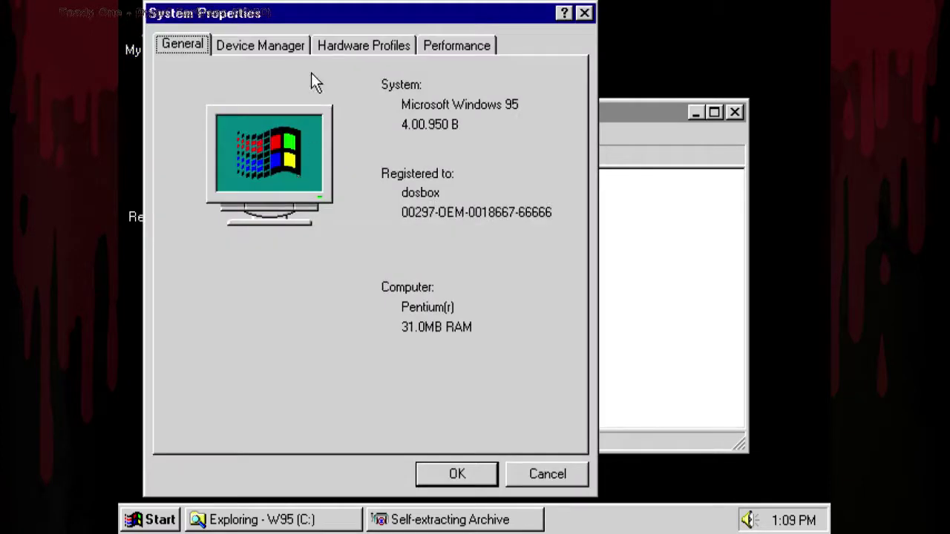
left_click(288, 47)
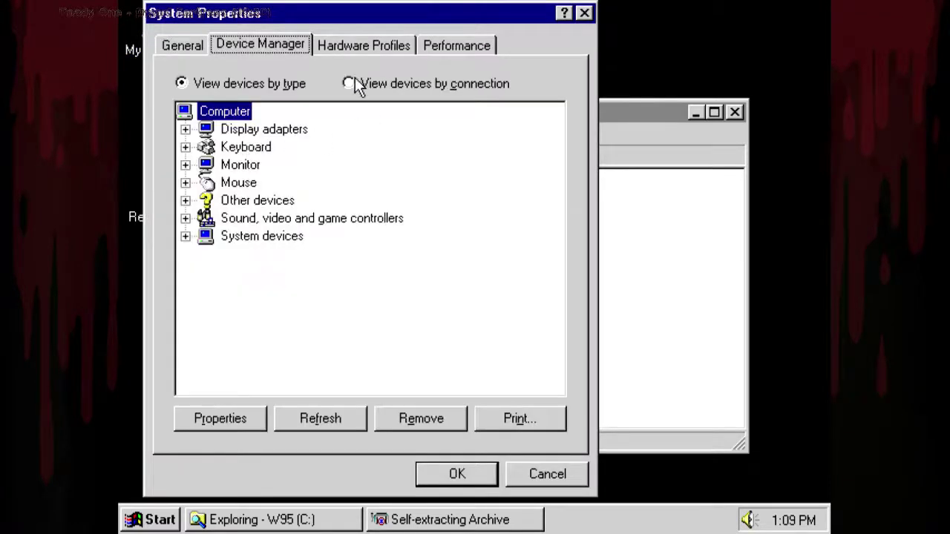
left_click(350, 83)
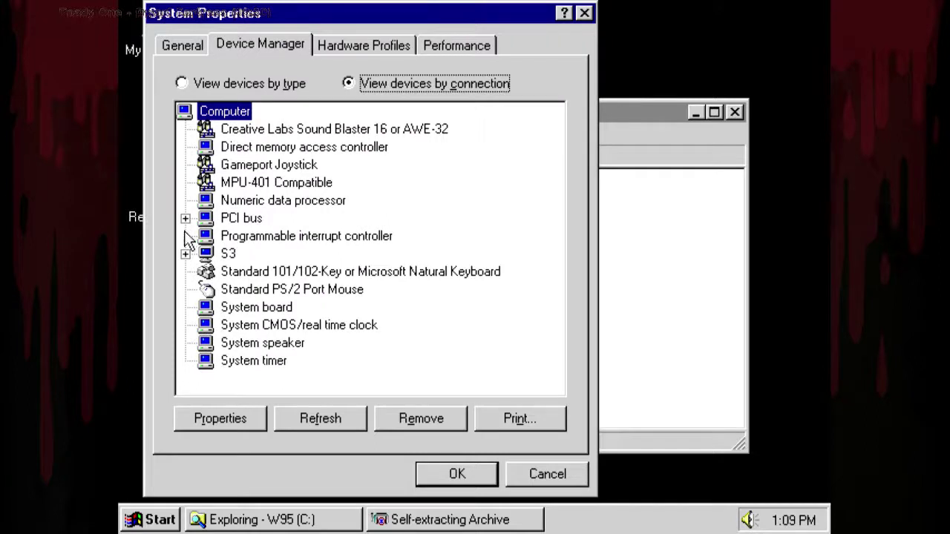
left_click(185, 254)
left_click(241, 271)
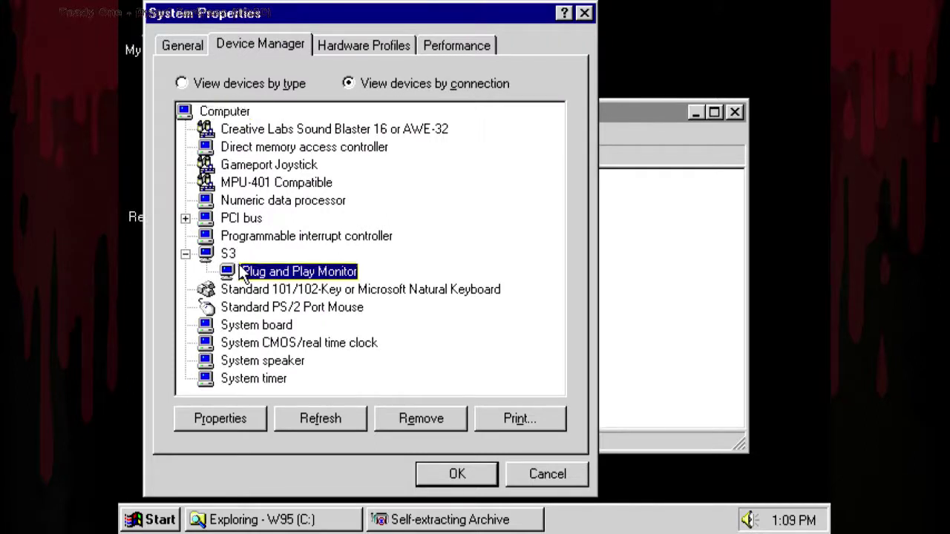
left_click(185, 218)
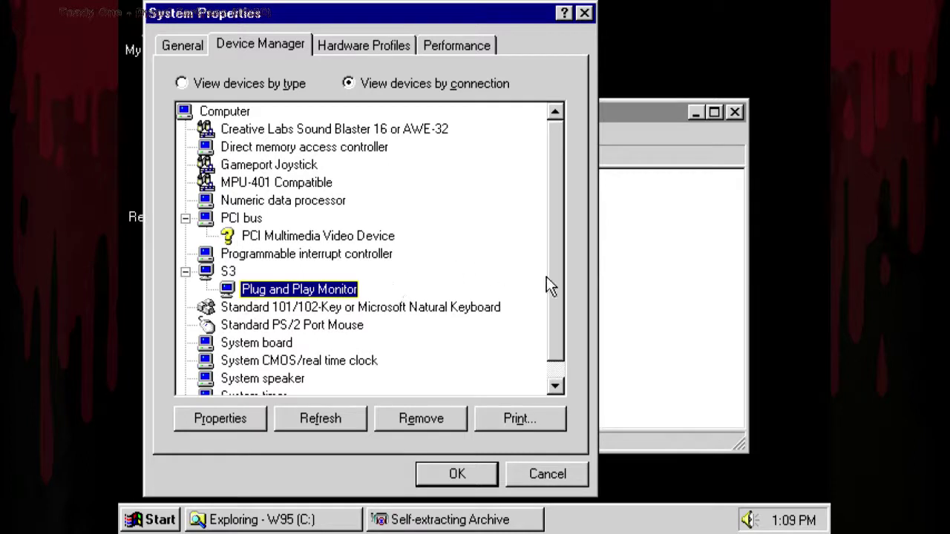
mouse_move(558, 274)
left_mouse_down()
mouse_move(549, 317)
mouse_move(556, 259)
left_mouse_up()
List the devices by type and open the driver properties of the S3 display adapter.
left_click(245, 84)
left_click(185, 129)
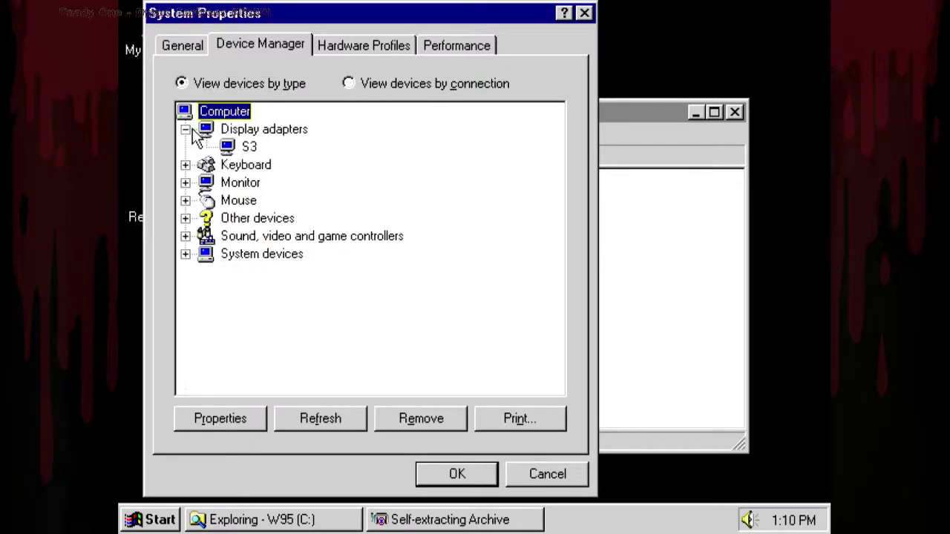
left_click(248, 147)
left_click(419, 418)
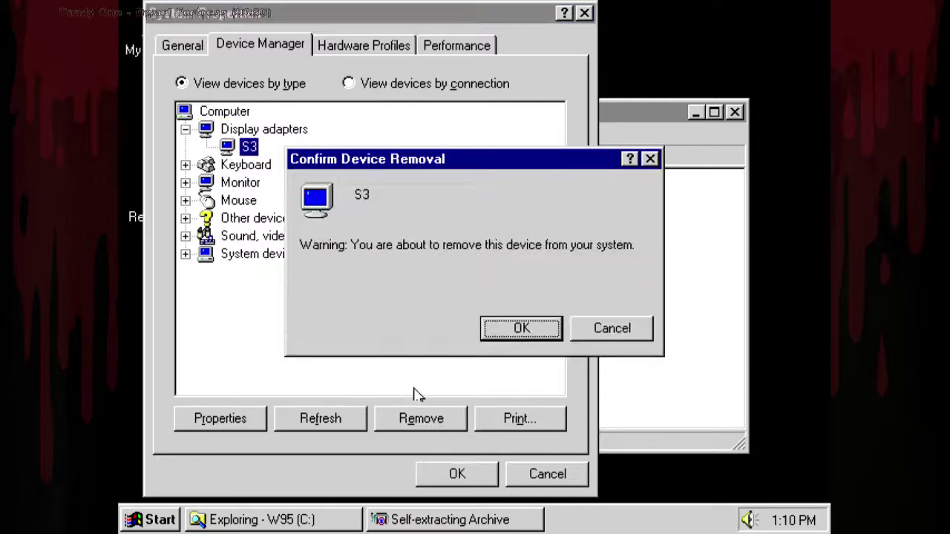
left_click(590, 334)
left_click(215, 417)
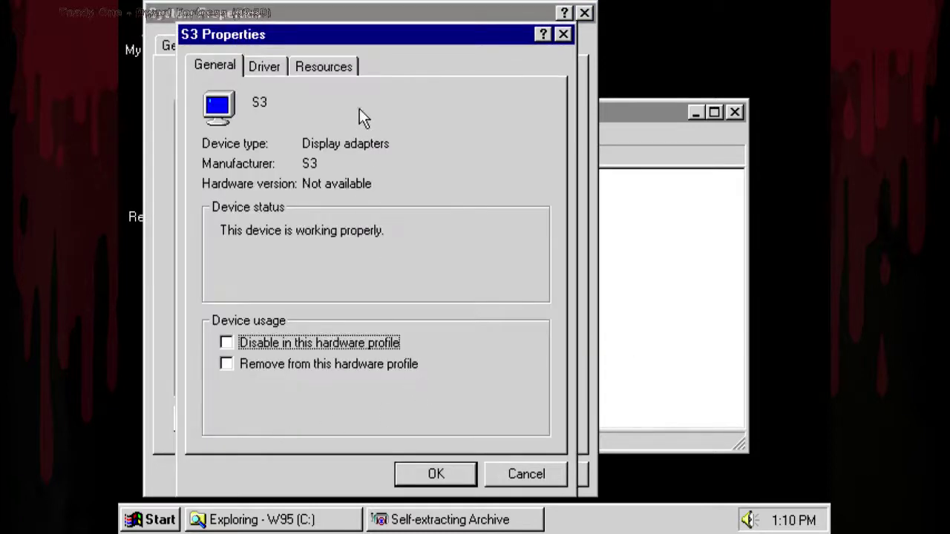
left_click(267, 67)
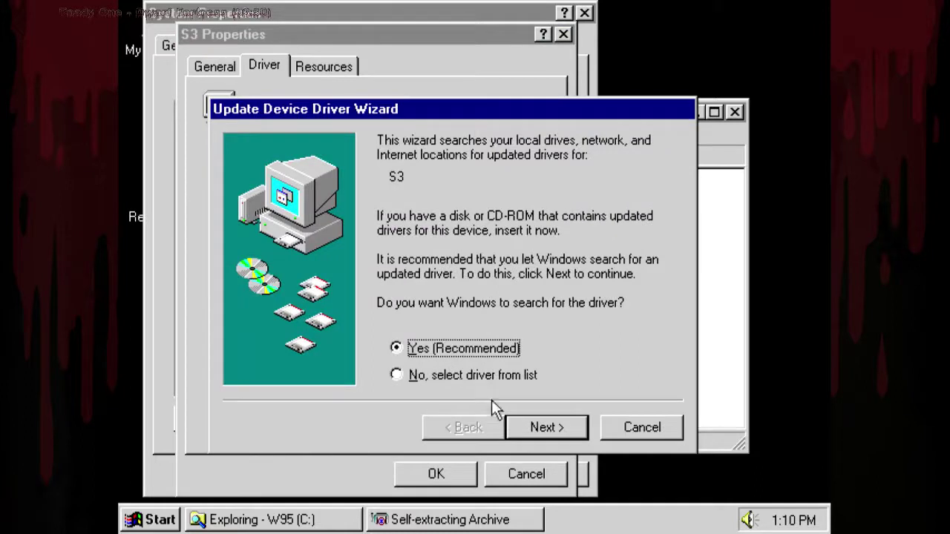
Try to update the S3 display driver from C:\DRX\s3\S3Trio64 and finish the wizard.
left_click(547, 435)
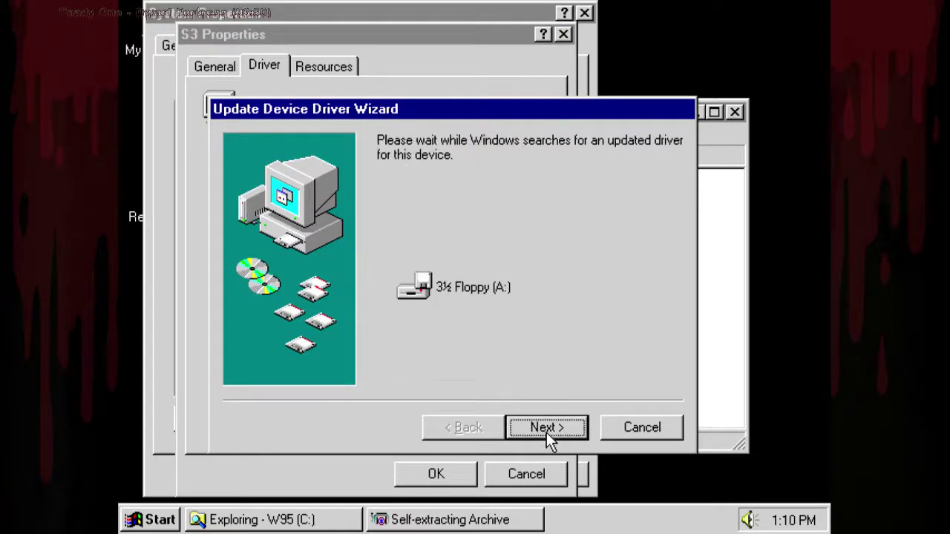
left_click(492, 362)
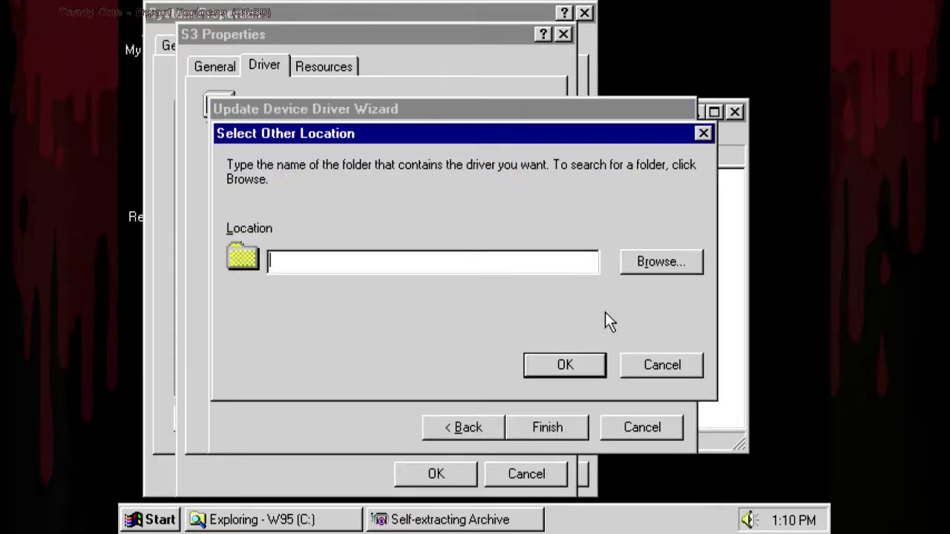
left_click(659, 261)
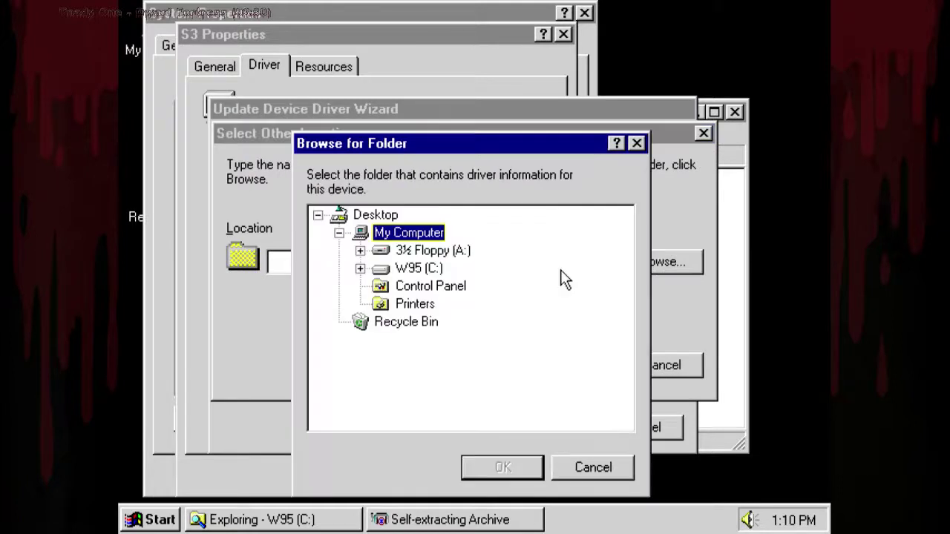
left_click(360, 268)
left_click(381, 285)
double_click(421, 322)
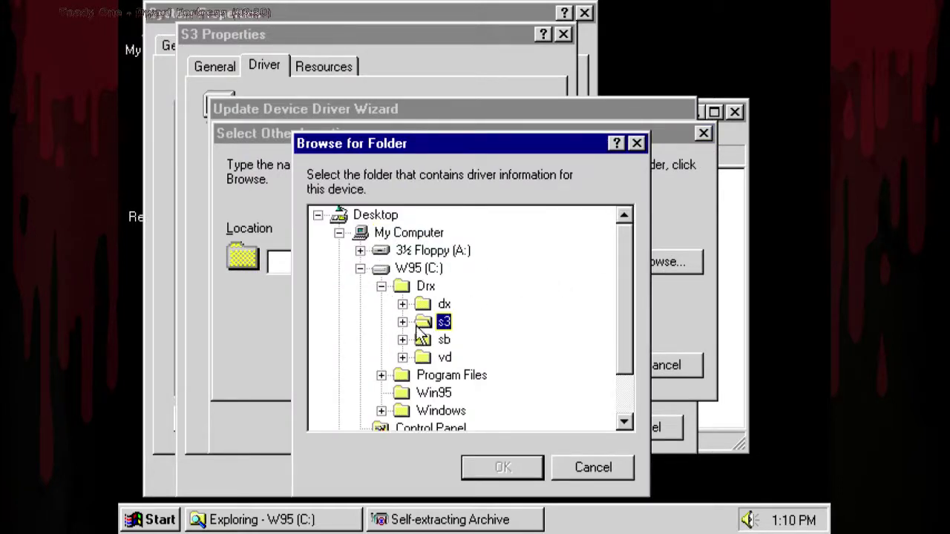
left_click(482, 339)
left_click(497, 466)
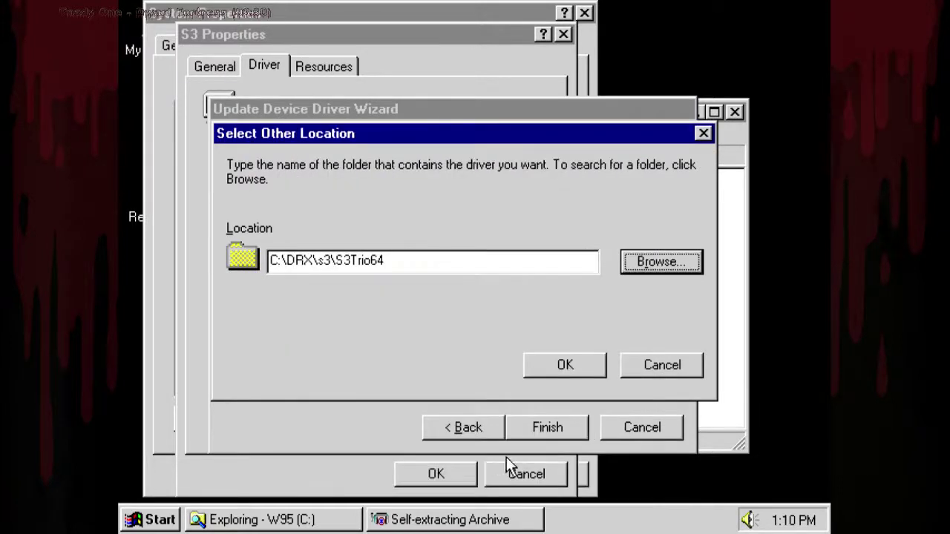
left_click(576, 363)
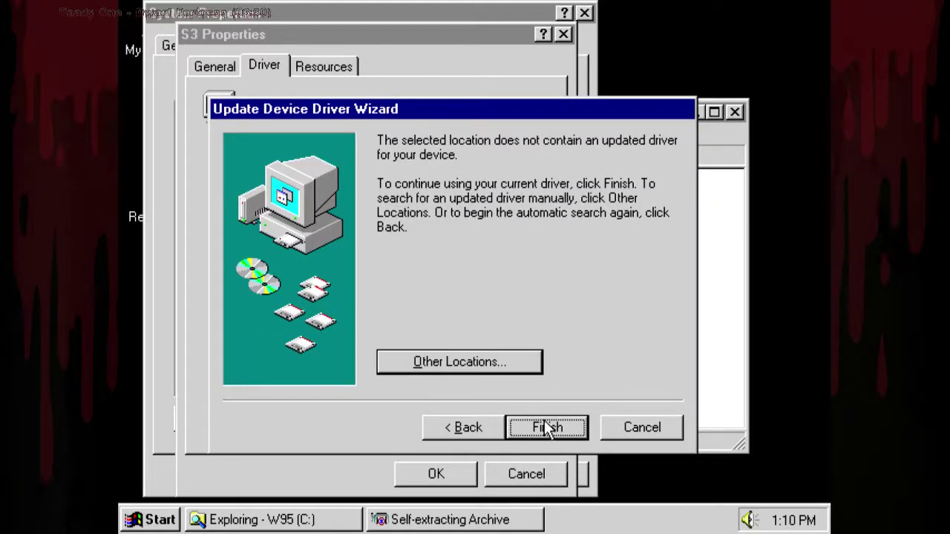
left_click(546, 426)
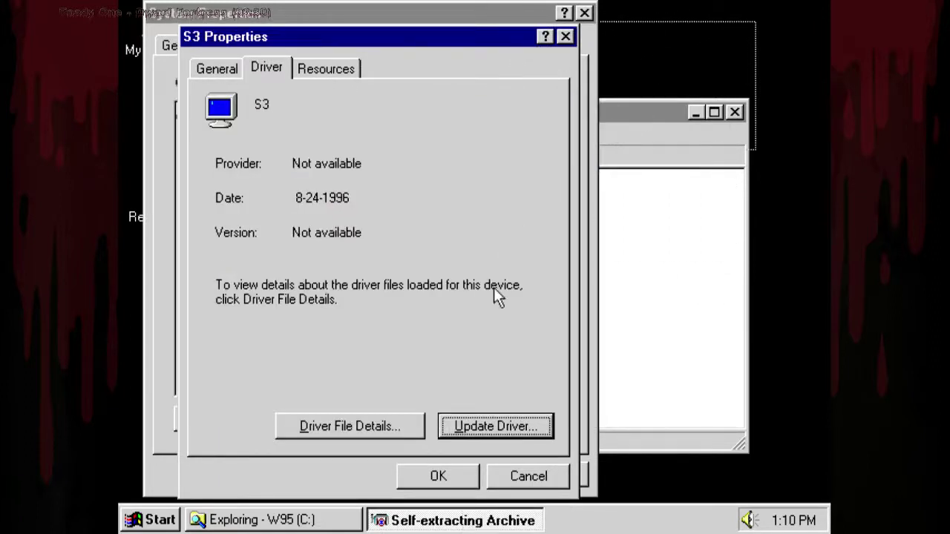
Close the S3 properties and start the driver update wizard for the PCI Multimedia Video Device under Other devices.
left_click(454, 477)
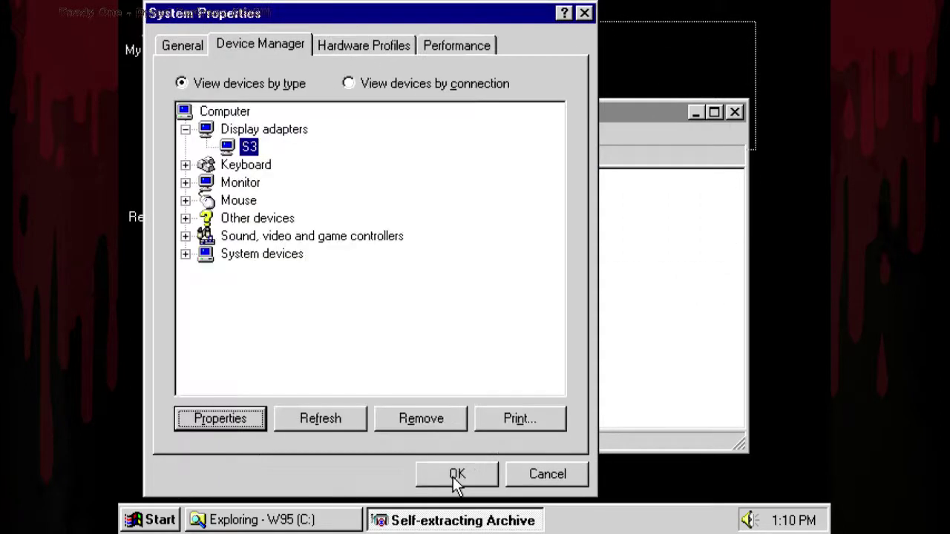
left_click(185, 218)
left_click(259, 236)
left_click(223, 418)
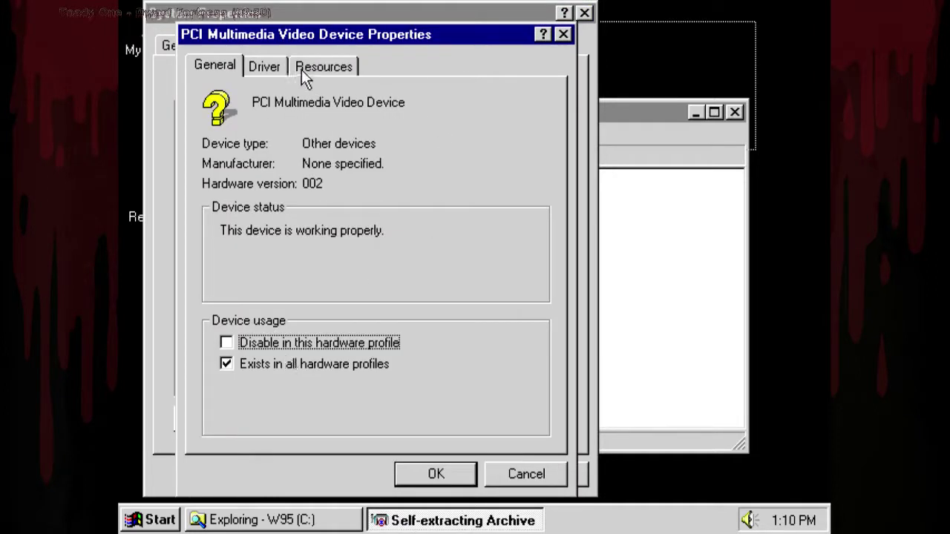
left_click(271, 67)
left_click(475, 427)
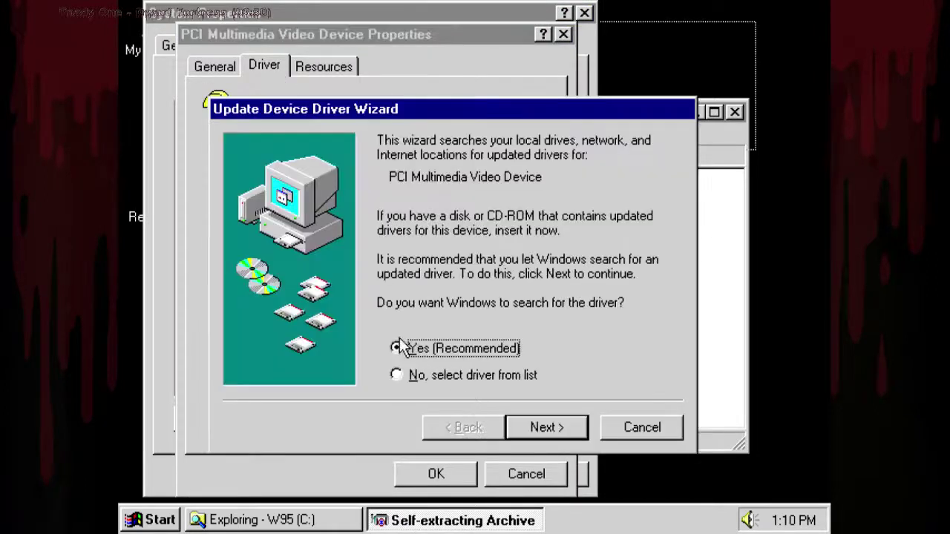
Let Windows search for the video device's driver and choose C:\DRX\vd\v1-w9x-3.01.00 as the other location.
left_click(524, 424)
left_click(509, 367)
left_click(639, 269)
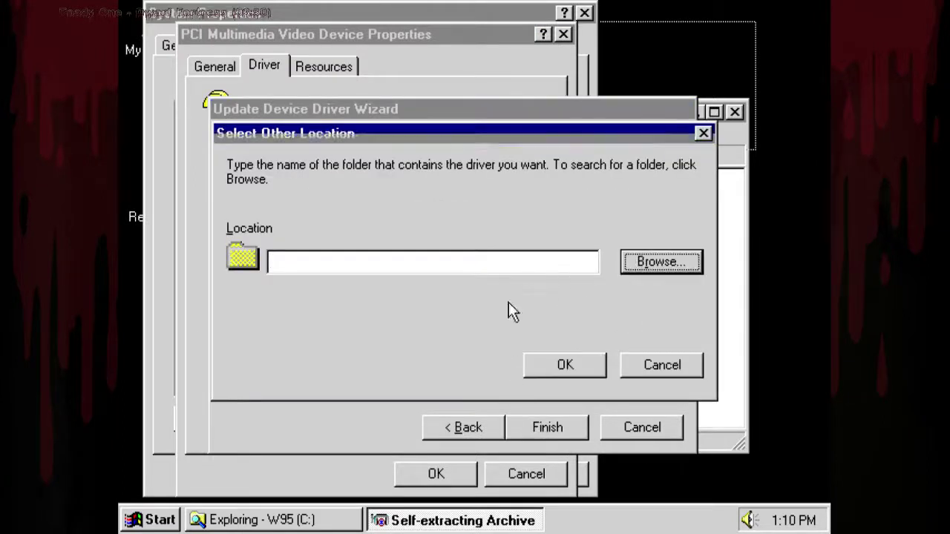
left_click(359, 269)
left_click(381, 286)
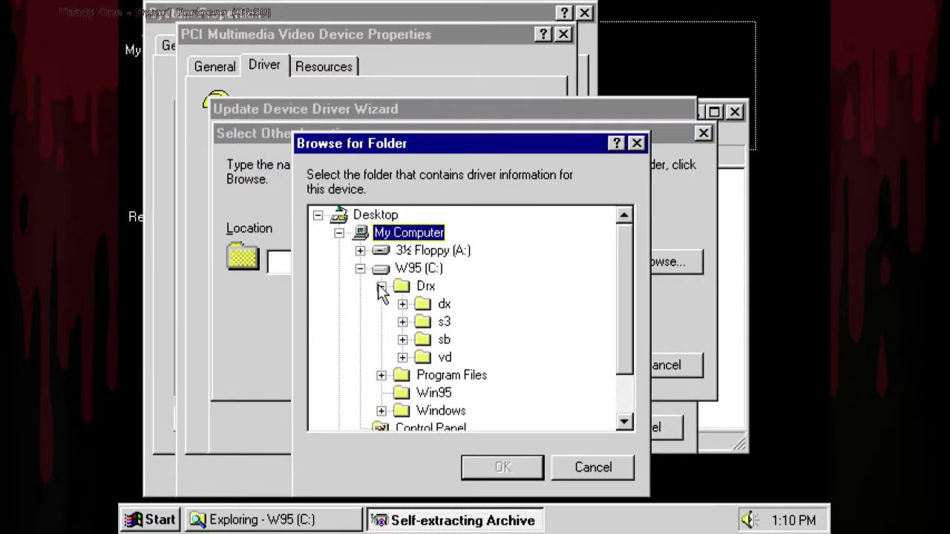
left_click(402, 357)
left_click(434, 393)
left_click(500, 375)
left_click(496, 467)
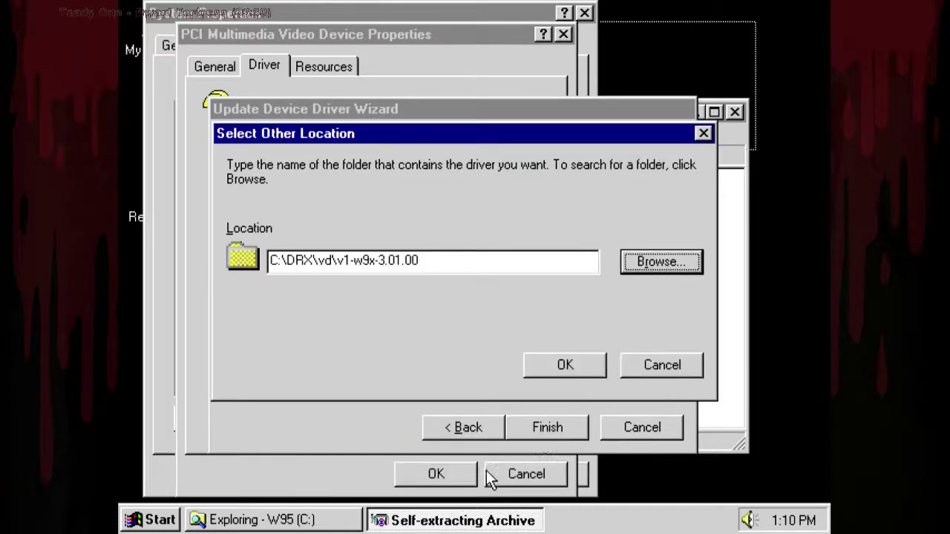
left_click(558, 367)
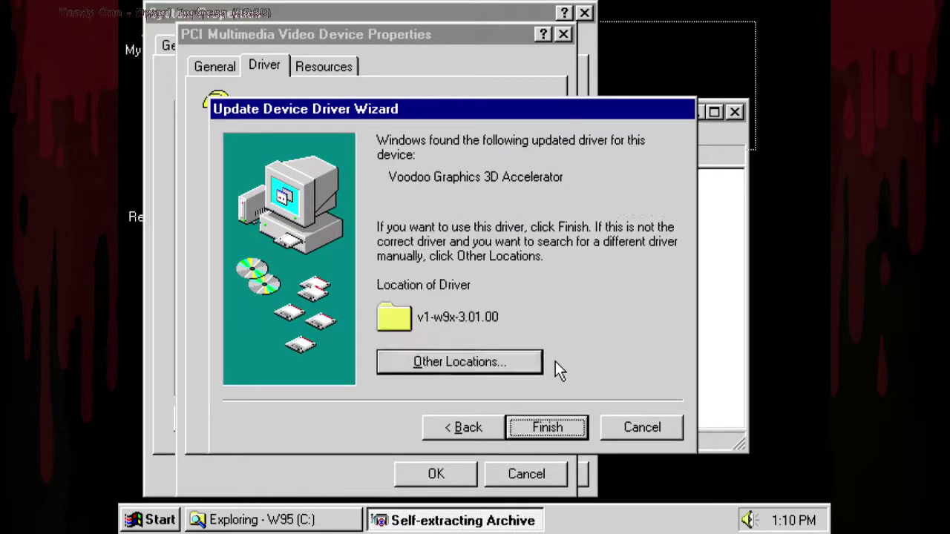
Install the Voodoo Graphics 3D Accelerator driver, copying the files from C:\DRX\VD\V1-W9X~1.00, and decline the restart.
left_click(552, 424)
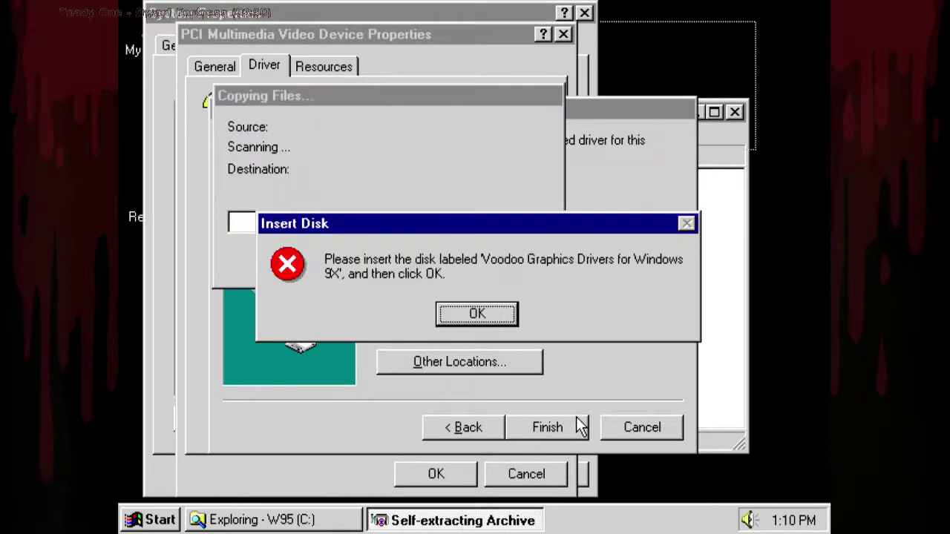
left_click(500, 315)
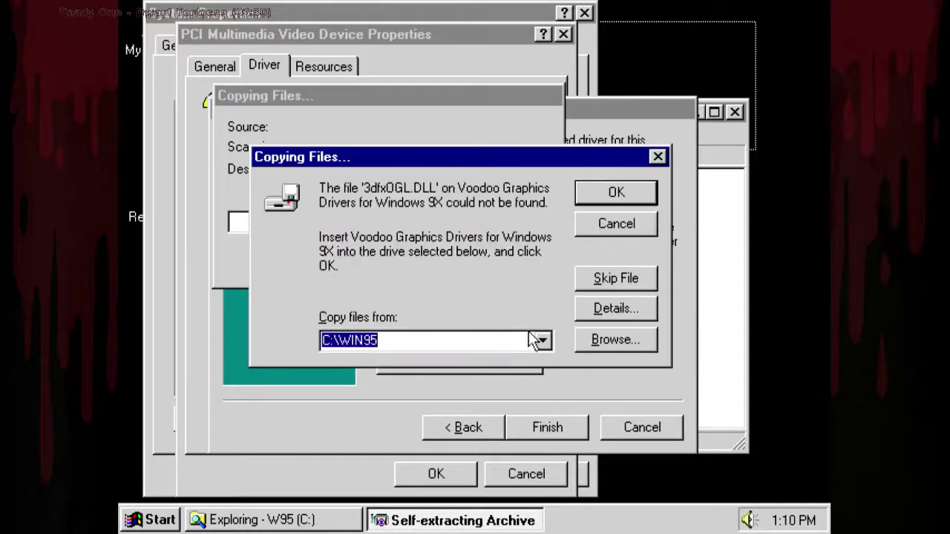
left_click(584, 338)
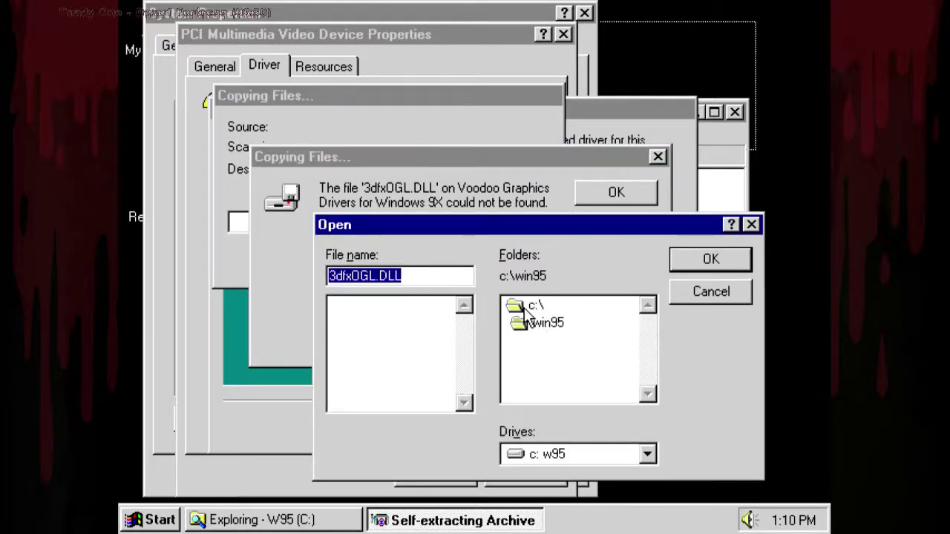
double_click(532, 308)
left_click(543, 325)
double_click(542, 326)
double_click(545, 391)
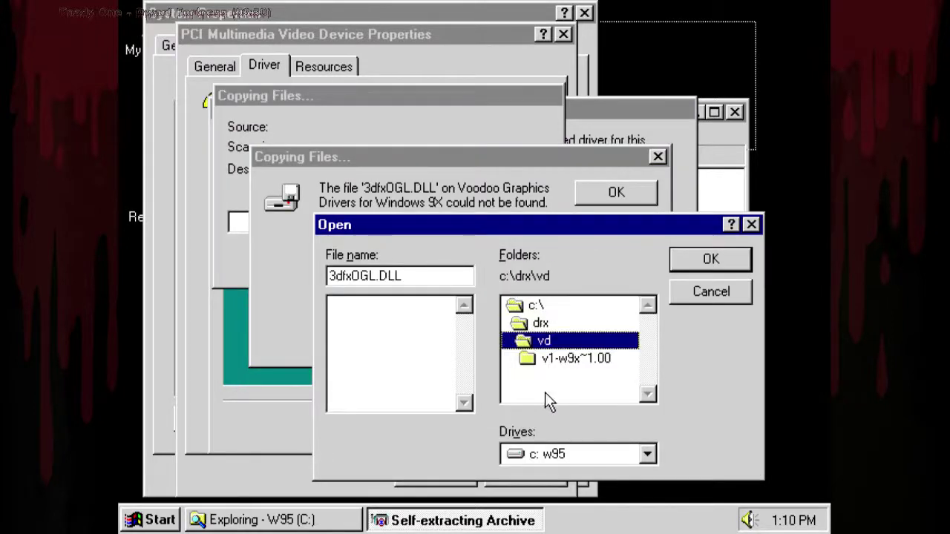
double_click(549, 361)
left_click(689, 259)
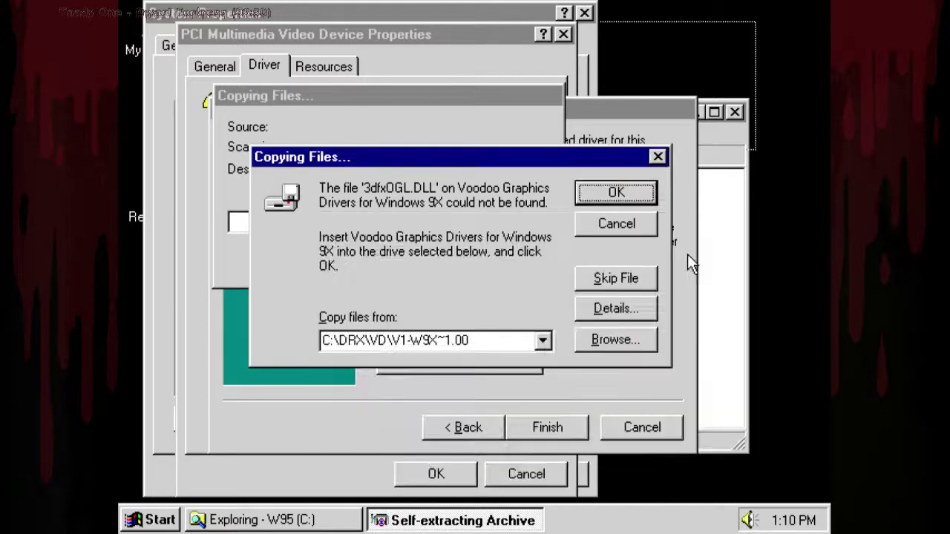
left_click(604, 193)
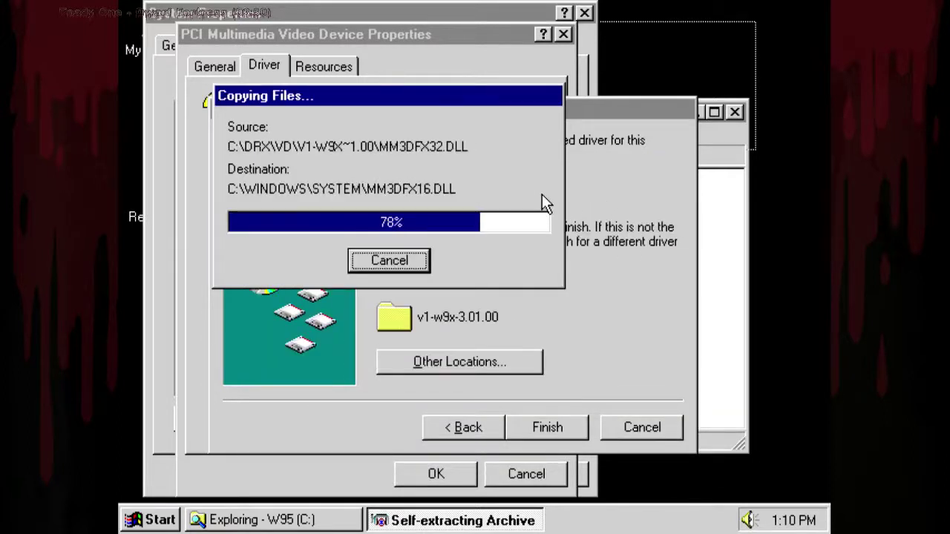
left_click(510, 330)
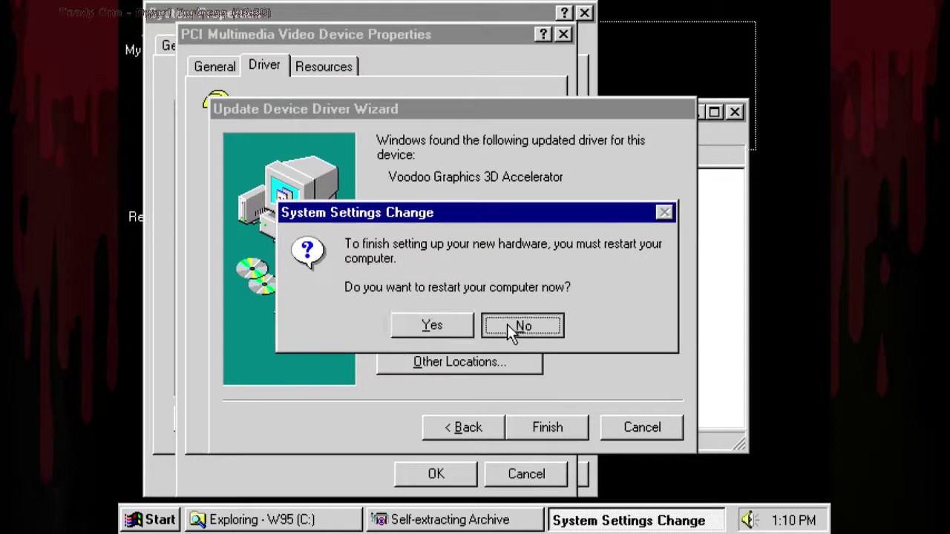
left_click(453, 465)
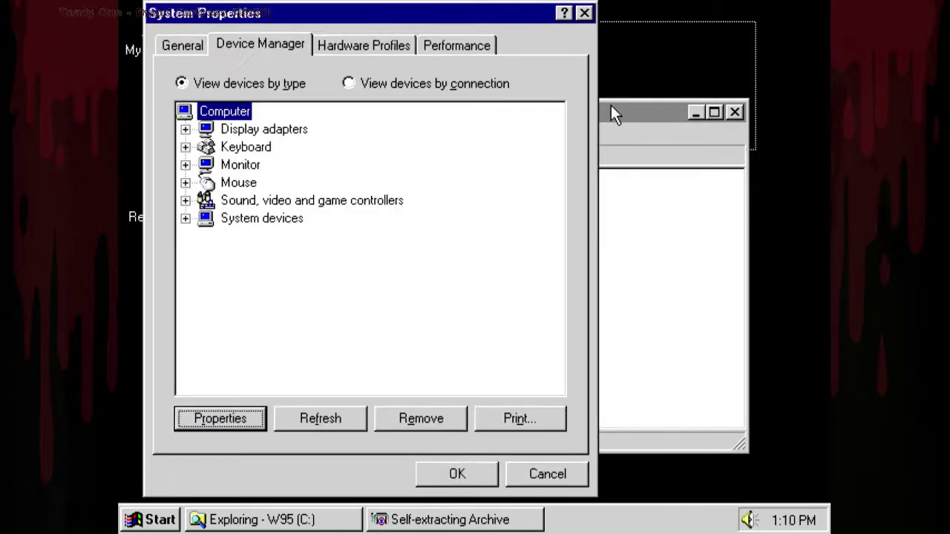
Start the driver update wizard for the Creative Labs Sound Blaster 16 or AWE-32 under Sound, video and game controllers.
left_click(470, 519)
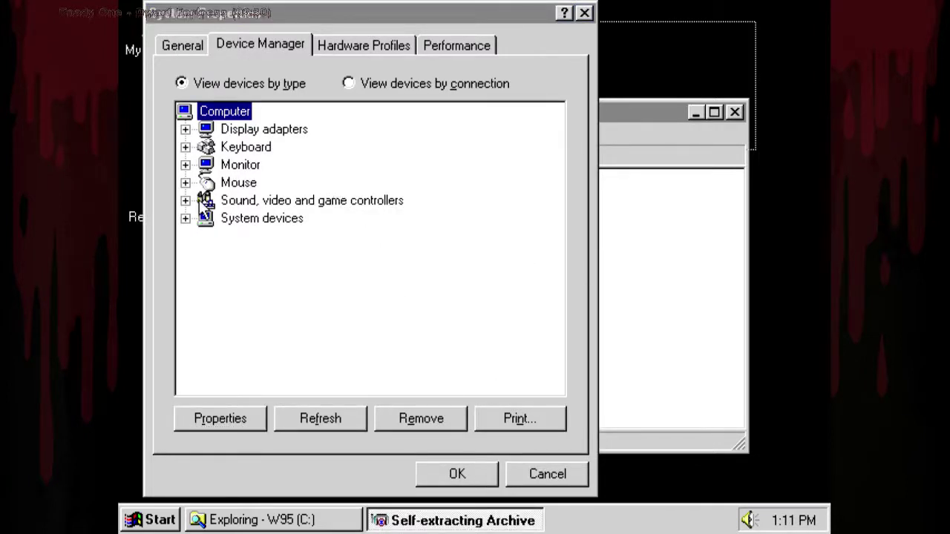
left_click(185, 200)
left_click(268, 222)
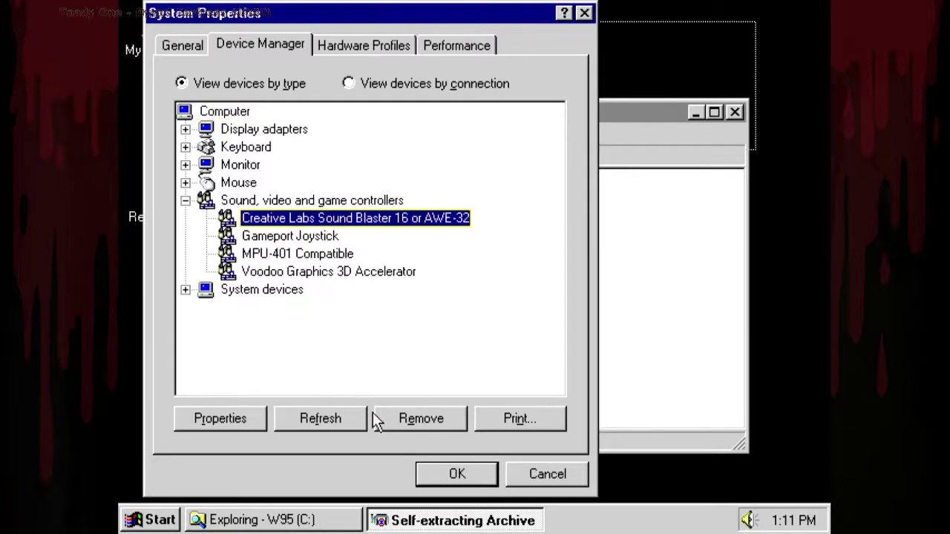
left_click(219, 419)
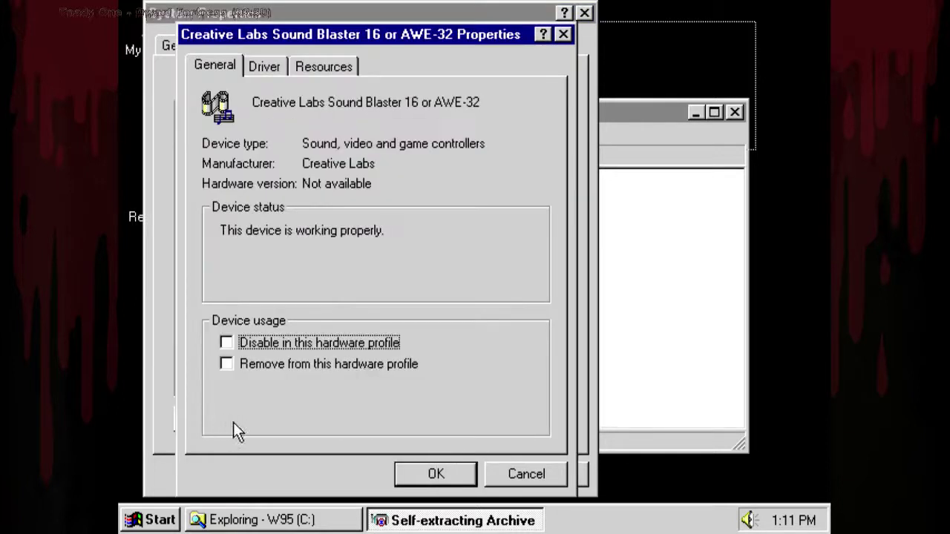
left_click(265, 67)
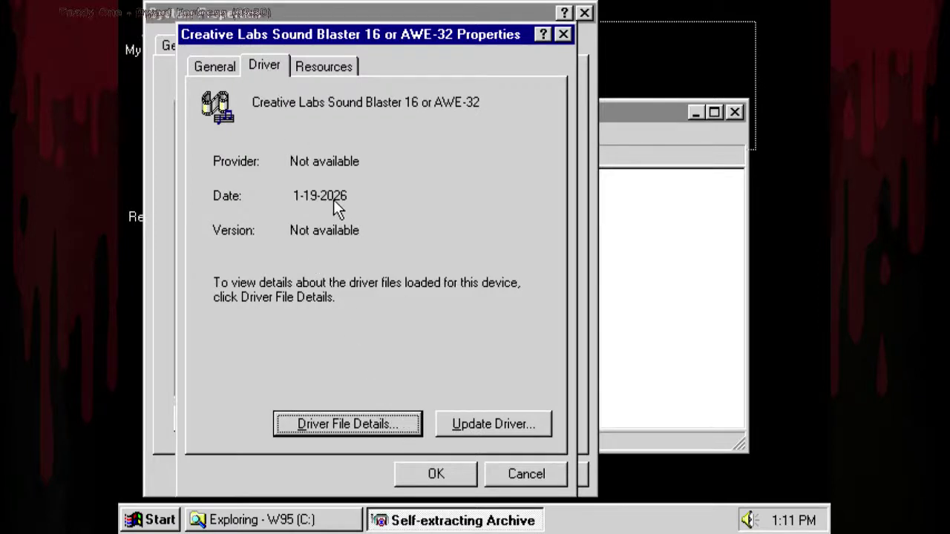
left_click(456, 427)
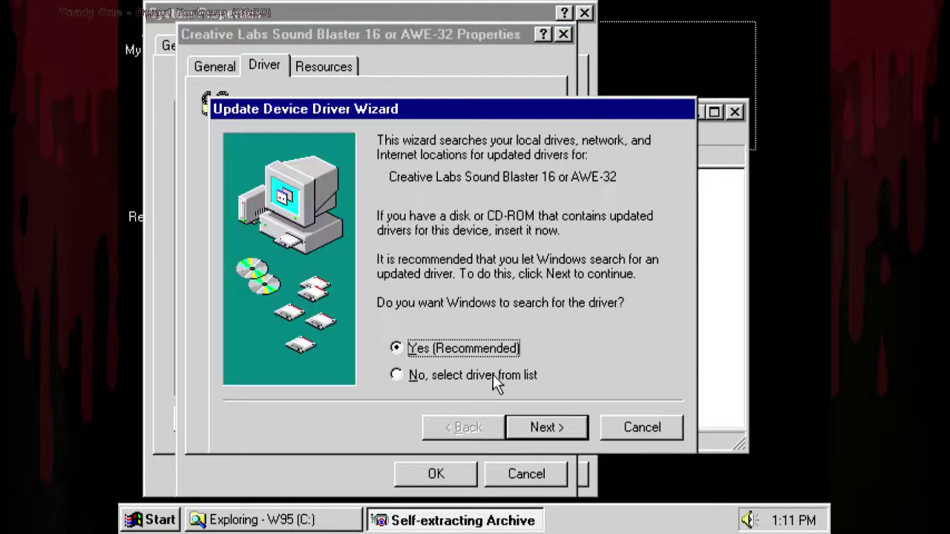
Let Windows search for the Sound Blaster driver and choose the sbw9xup folder in C:\Drx\sb as the other location.
left_click(528, 425)
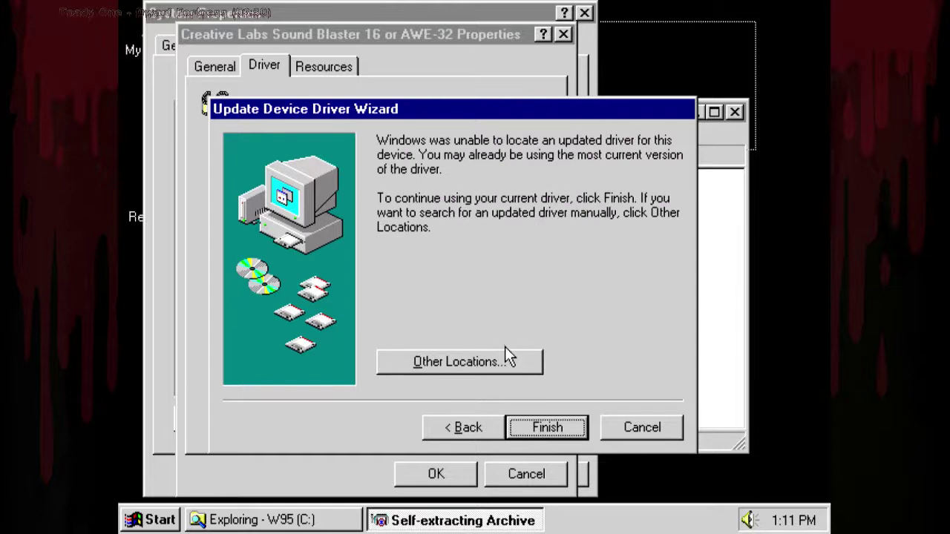
left_click(507, 359)
left_click(634, 271)
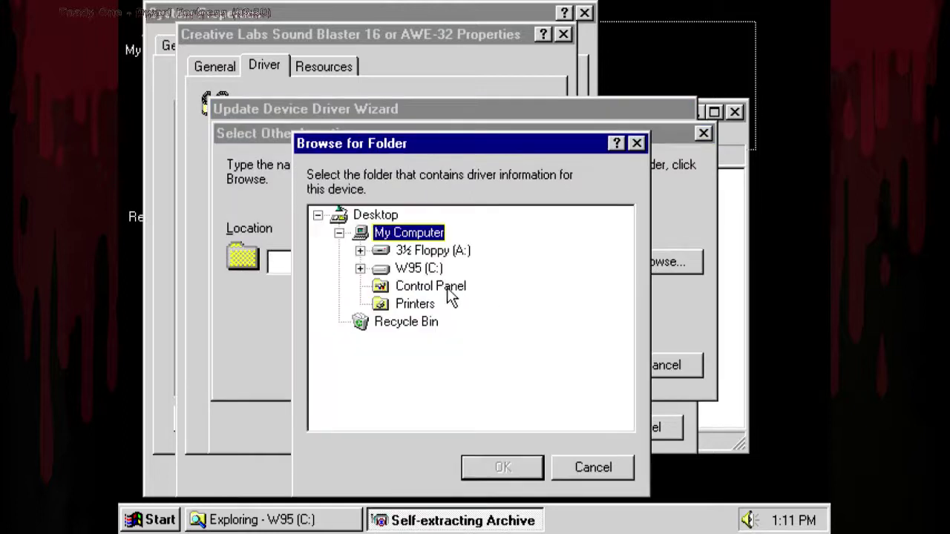
left_click(360, 269)
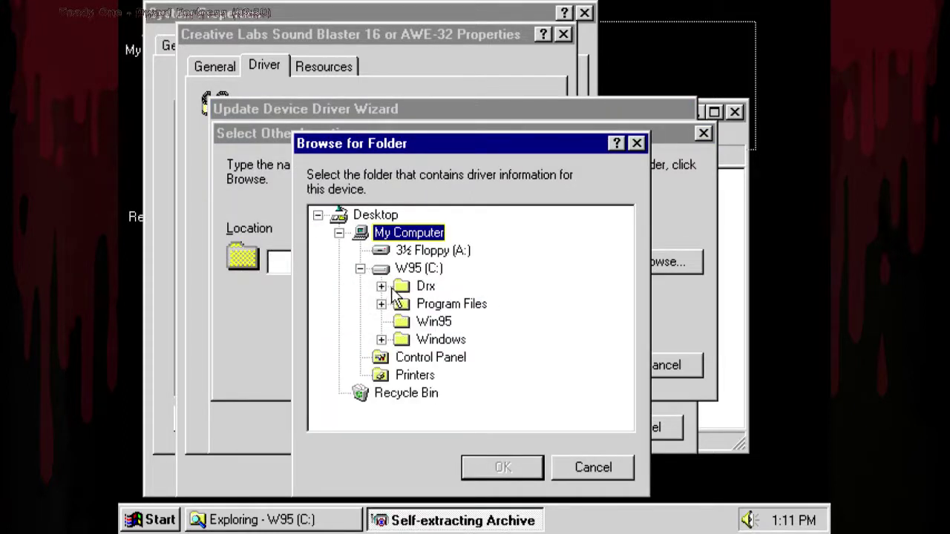
left_click(380, 286)
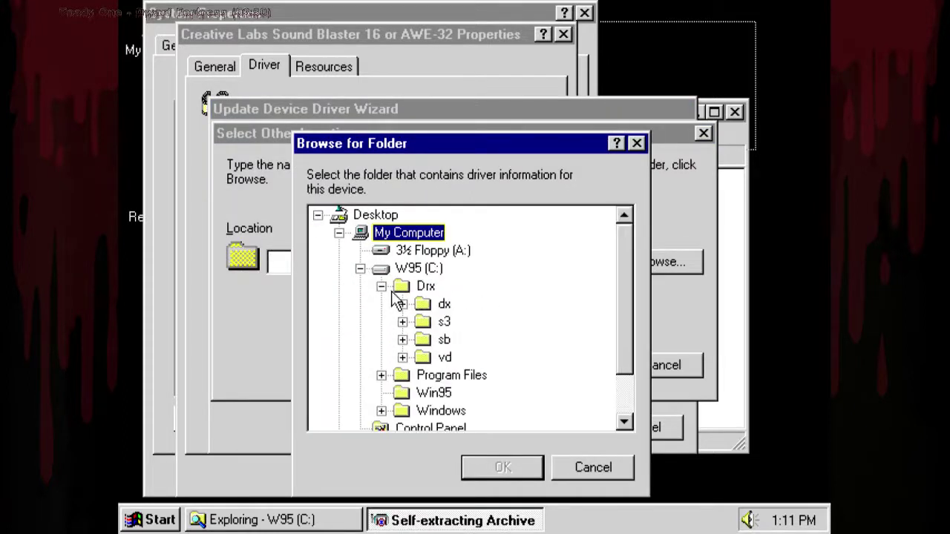
left_click(402, 340)
left_click(482, 356)
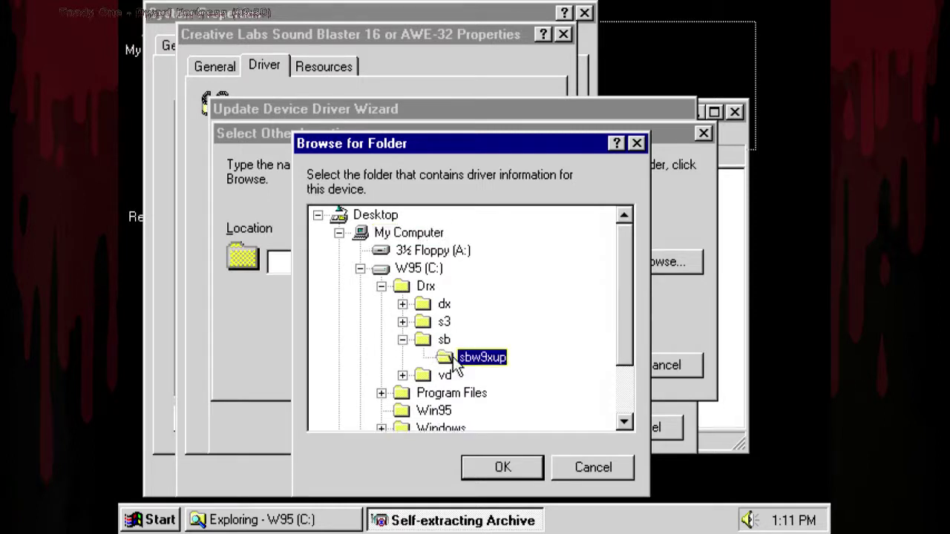
left_click(496, 466)
left_click(555, 360)
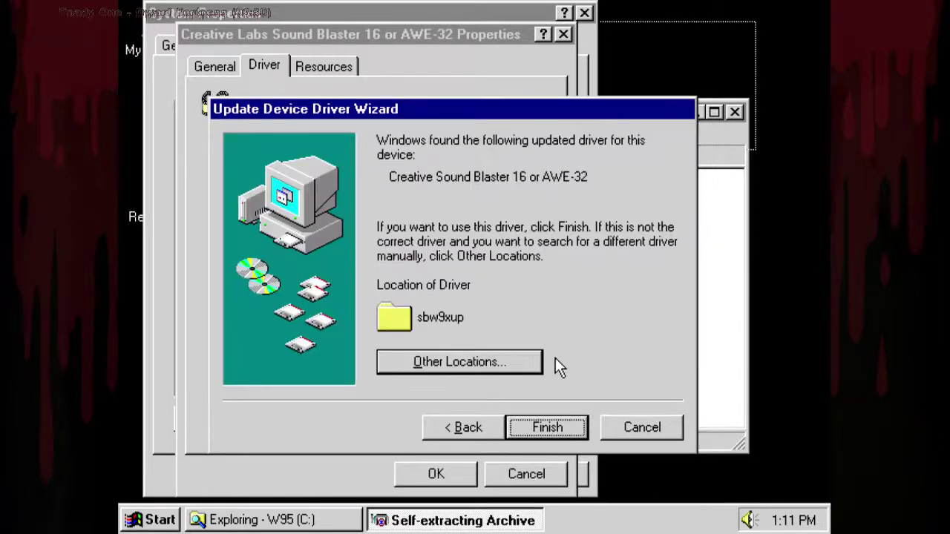
Install the Creative Sound Blaster 16 or AWE-32 driver, copying the files from c:\drx\sb\sbw9xup, and decline the restart.
left_click(548, 421)
left_click(510, 320)
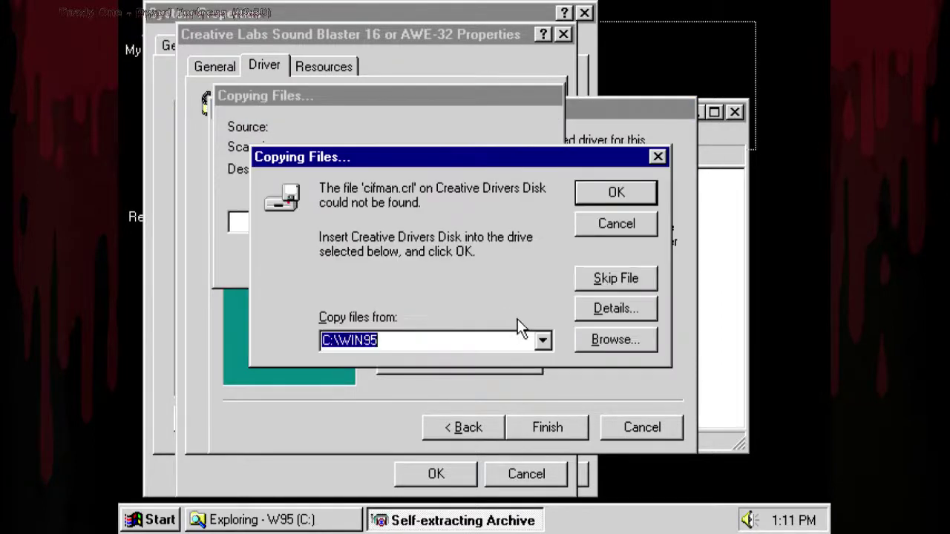
left_click(544, 340)
left_click(542, 340)
left_click(606, 340)
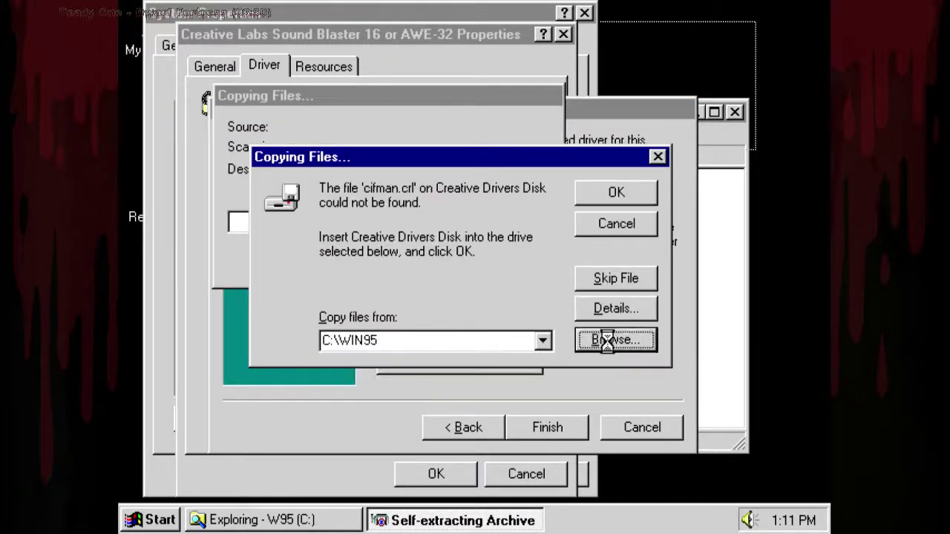
left_click(536, 307)
double_click(536, 307)
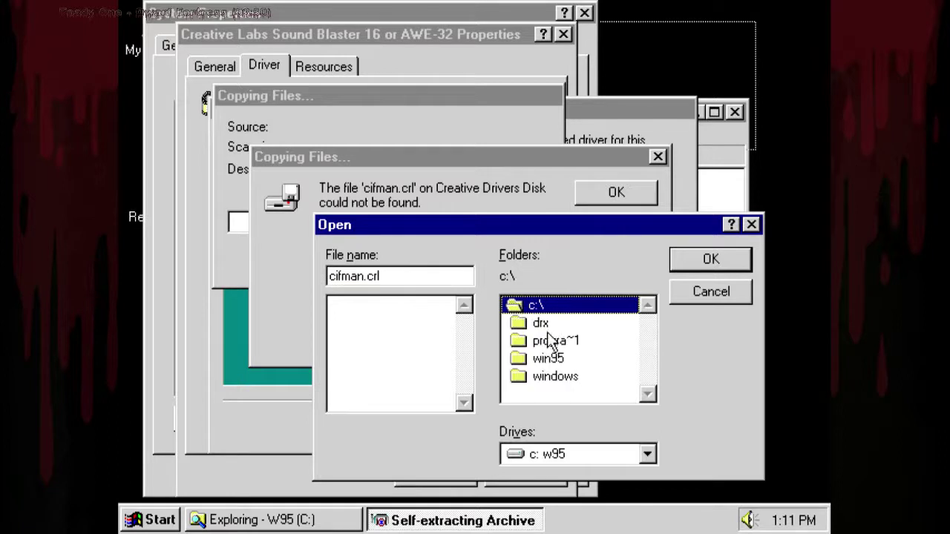
double_click(546, 329)
double_click(541, 376)
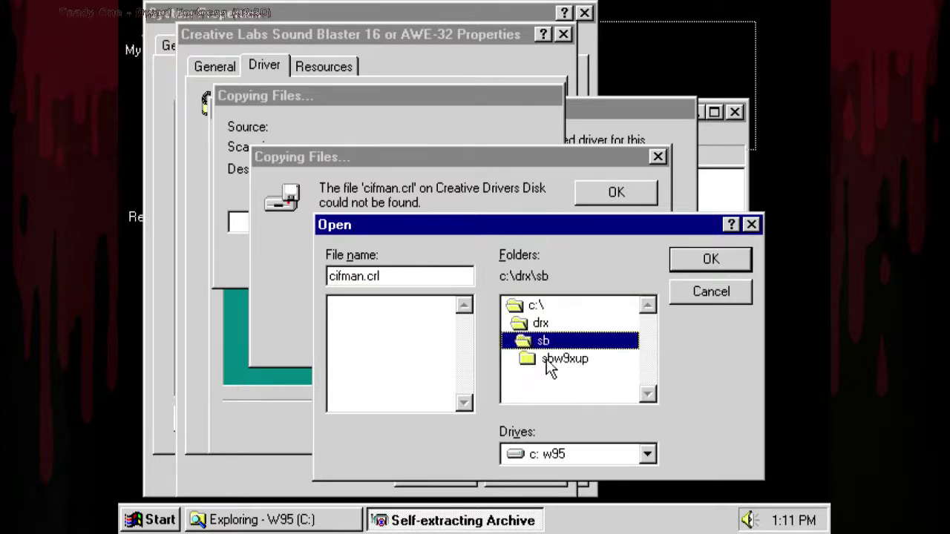
double_click(558, 360)
left_click(684, 261)
left_click(595, 192)
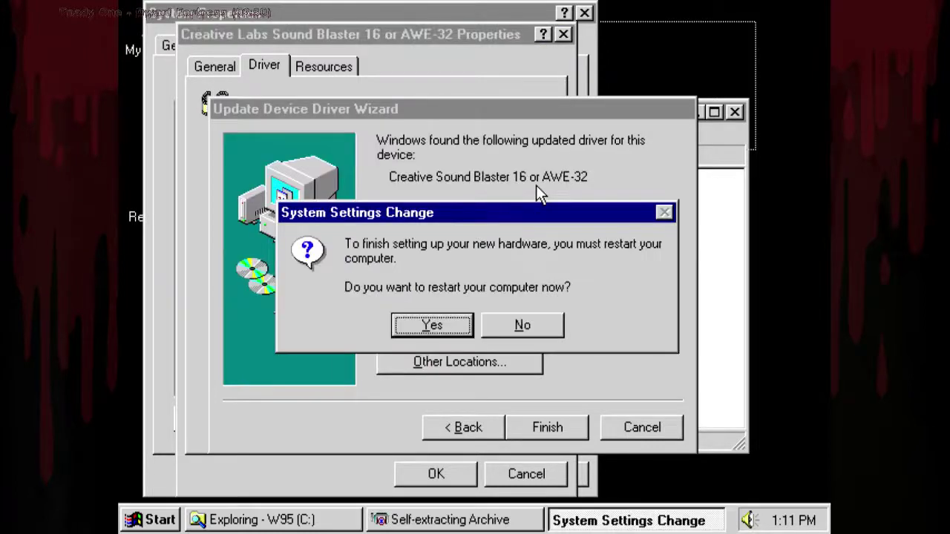
left_click(528, 324)
left_click(472, 472)
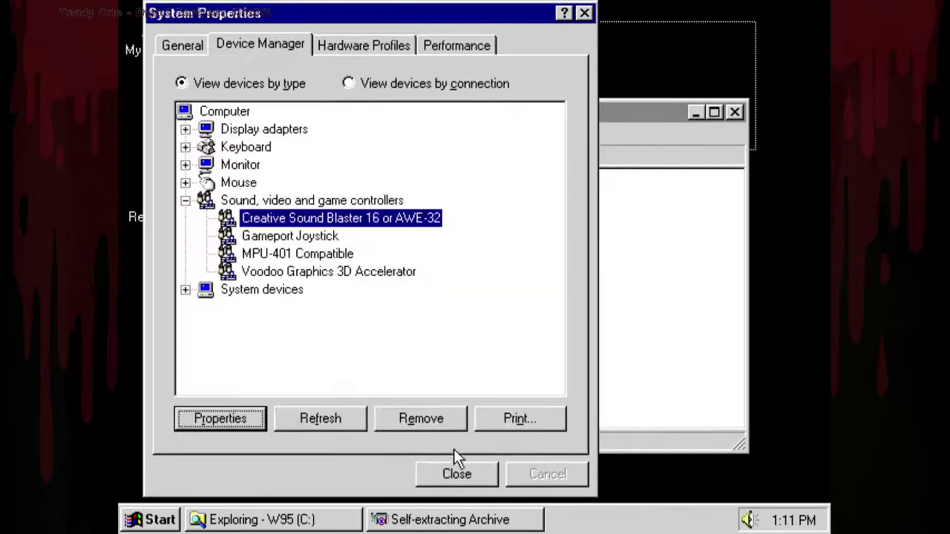
Start the driver update wizard for the S3 display adapter again from its driver properties.
left_click(184, 129)
left_click(225, 144)
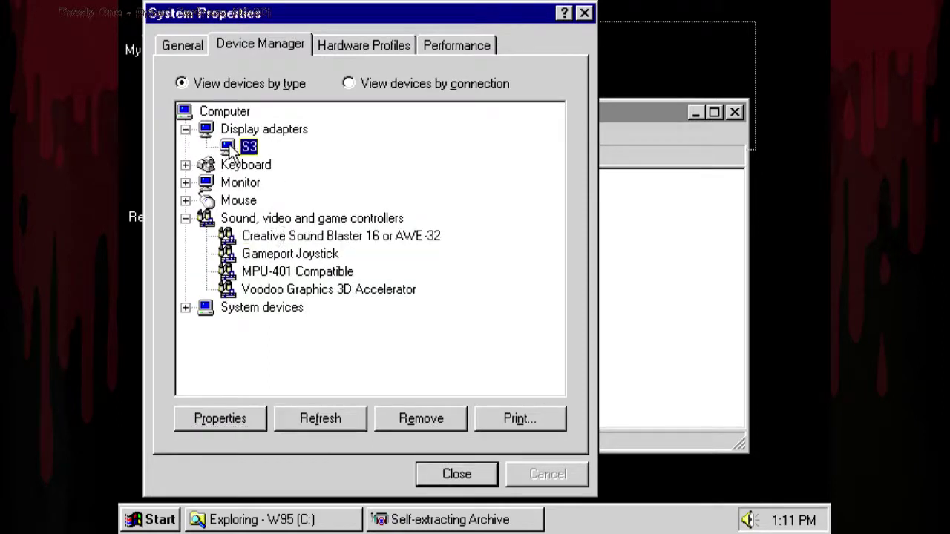
left_click(236, 417)
left_click(269, 67)
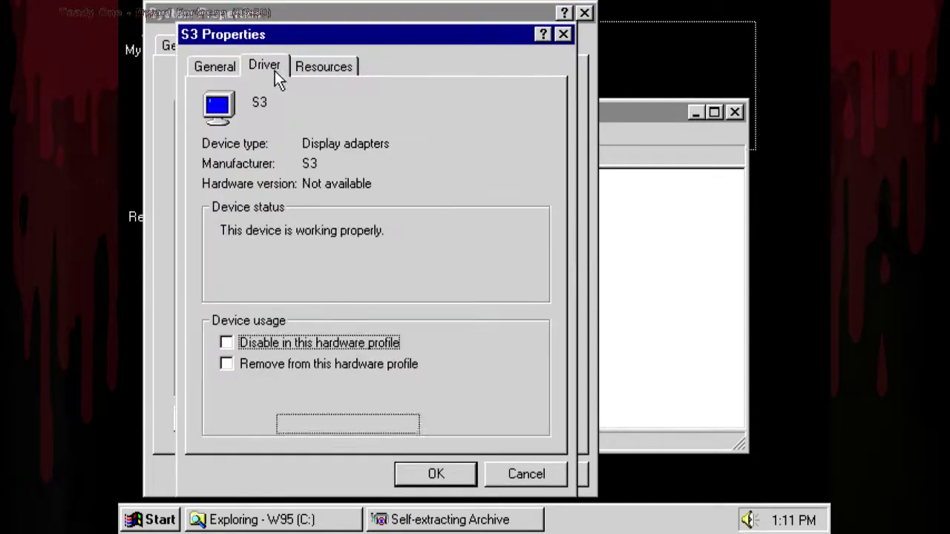
left_click(465, 416)
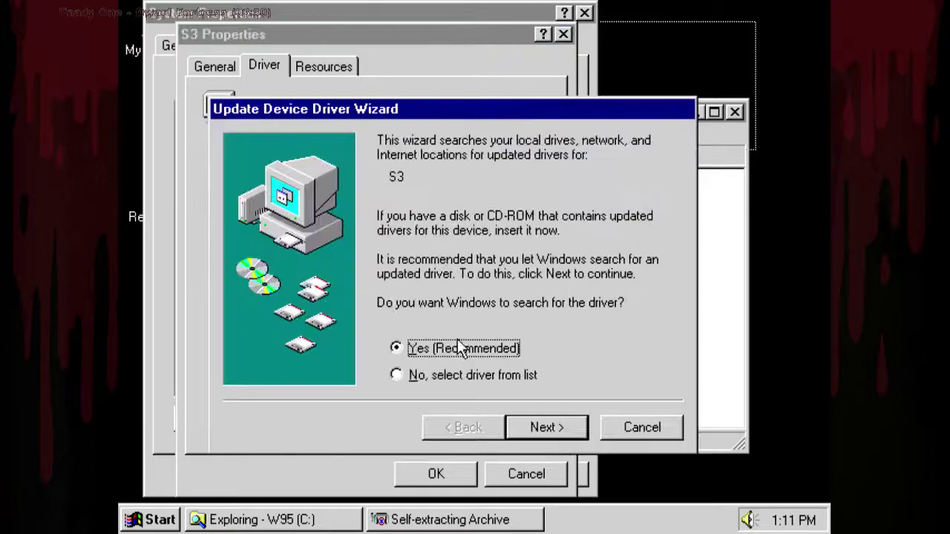
Try to update the S3 driver by searching the other location C:\DRX\s3\S3Trio64, and leave the wizard.
left_click(546, 429)
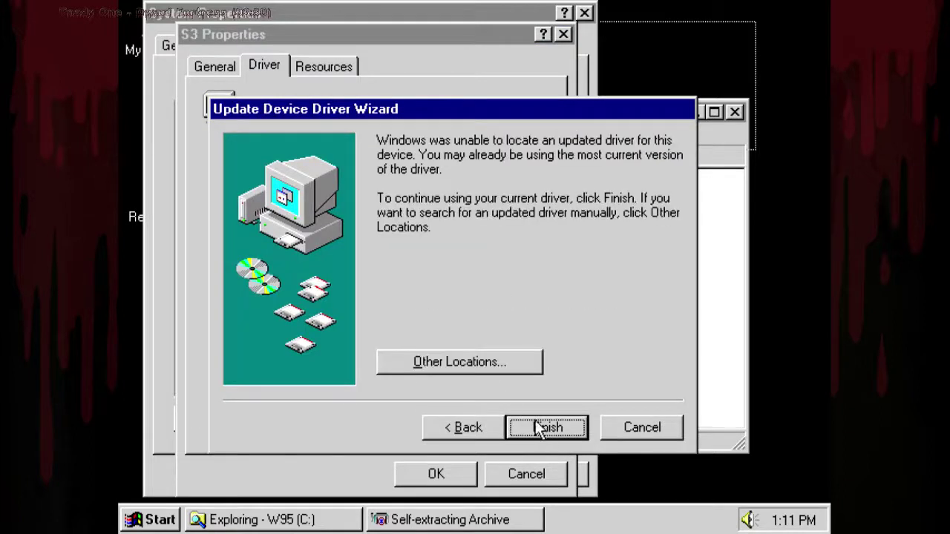
left_click(498, 365)
left_click(637, 266)
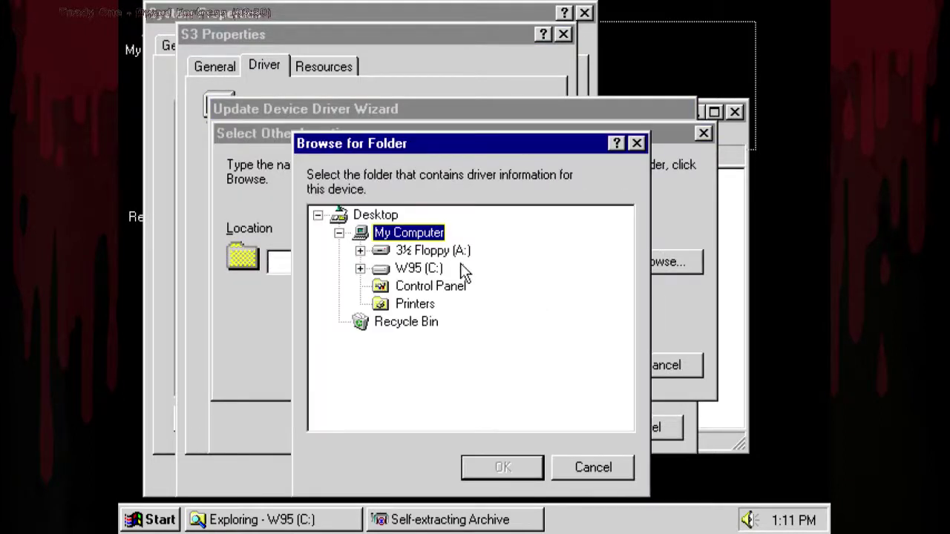
double_click(420, 269)
double_click(426, 290)
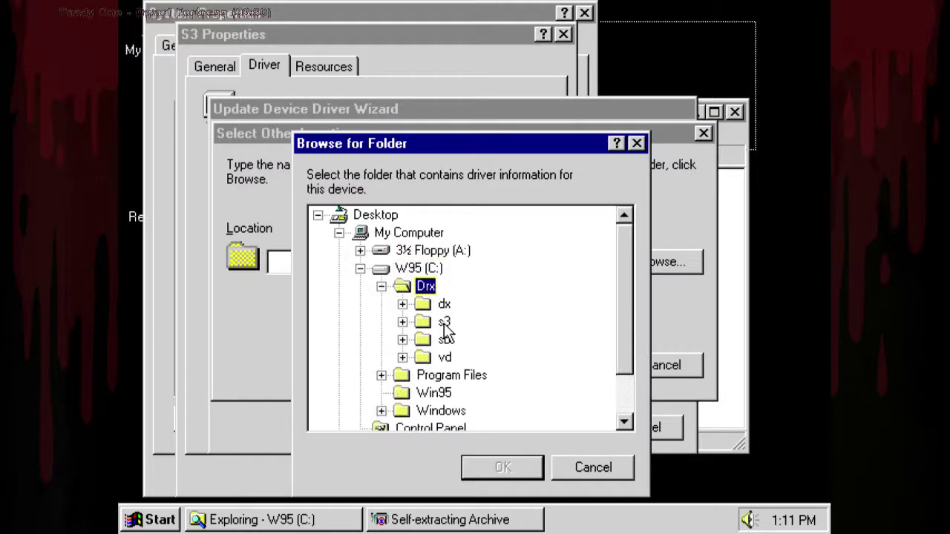
double_click(446, 321)
left_click(463, 341)
left_click(479, 464)
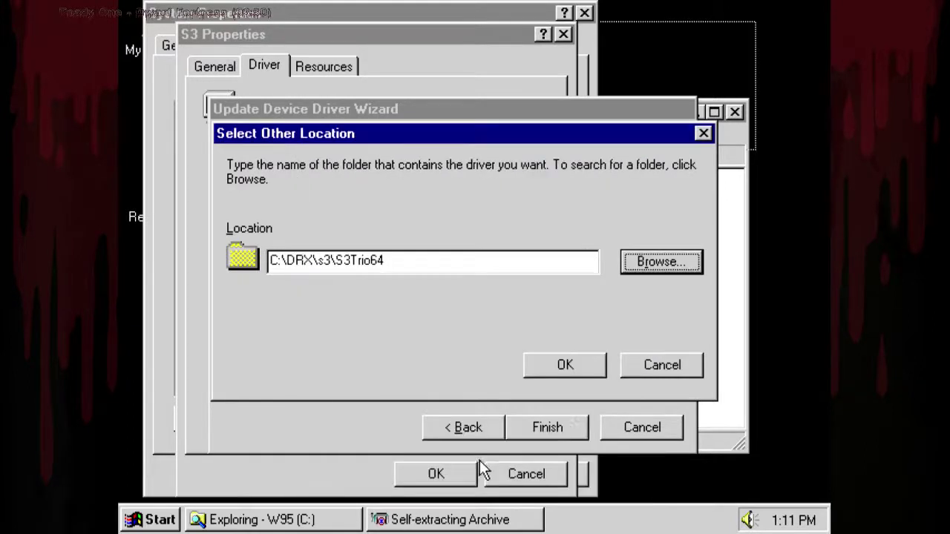
left_click(574, 364)
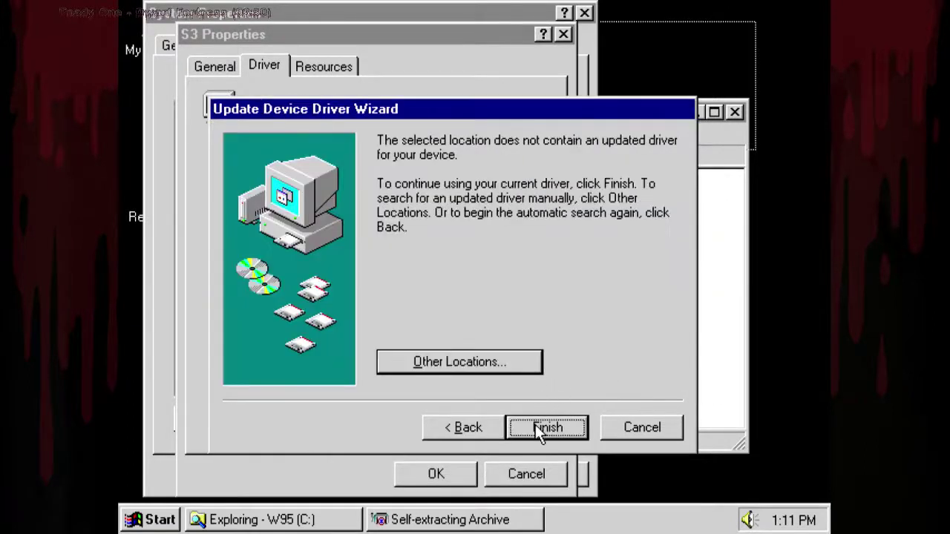
left_click(624, 429)
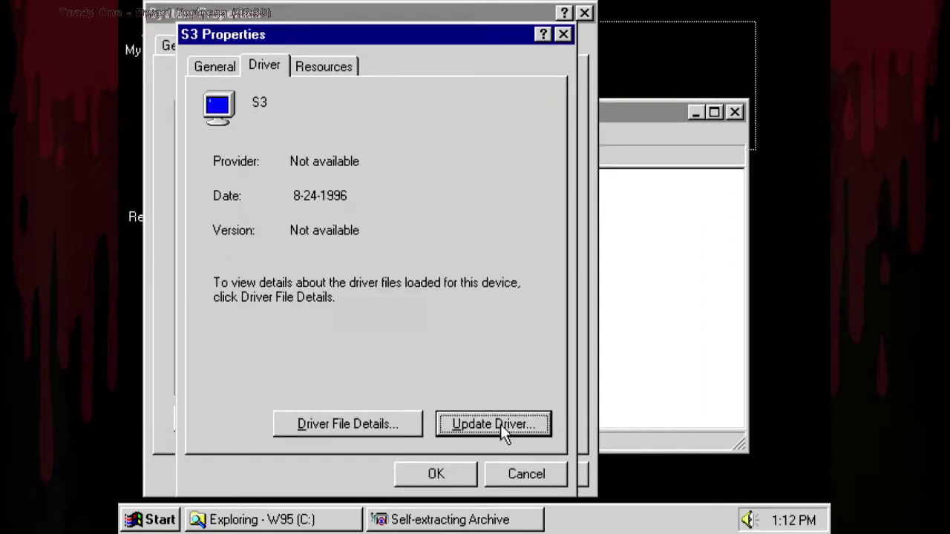
Check the S3 adapter's driver file details and general properties, and list the system devices in the device tree.
left_click(396, 427)
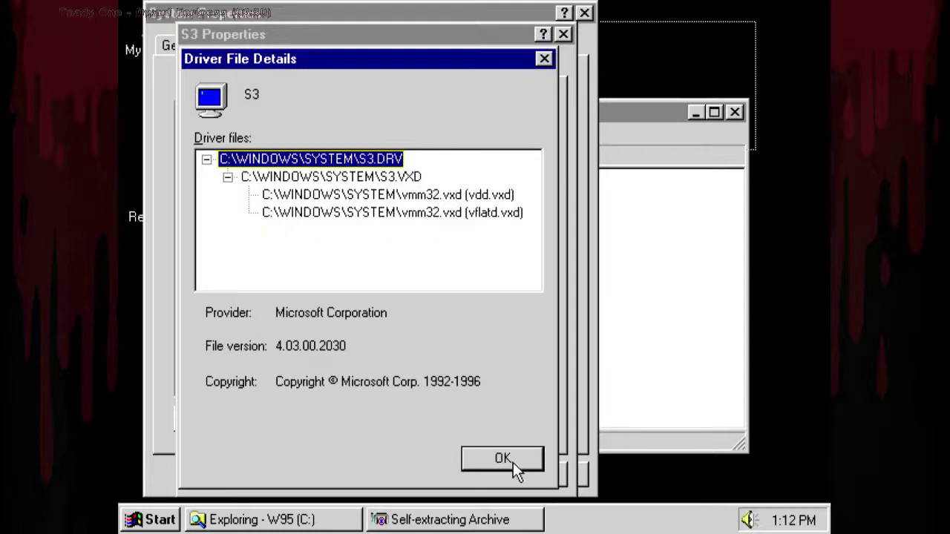
left_click(503, 459)
left_click(215, 67)
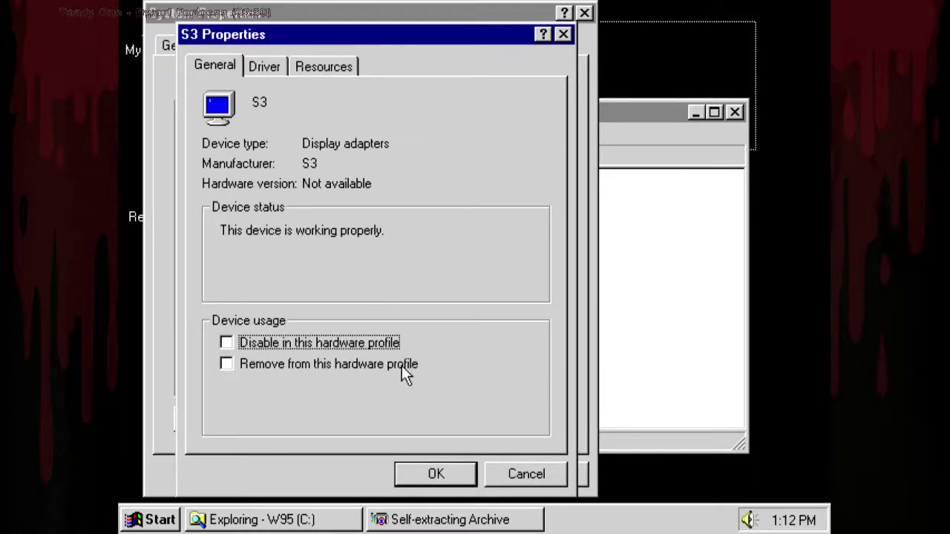
left_click(517, 475)
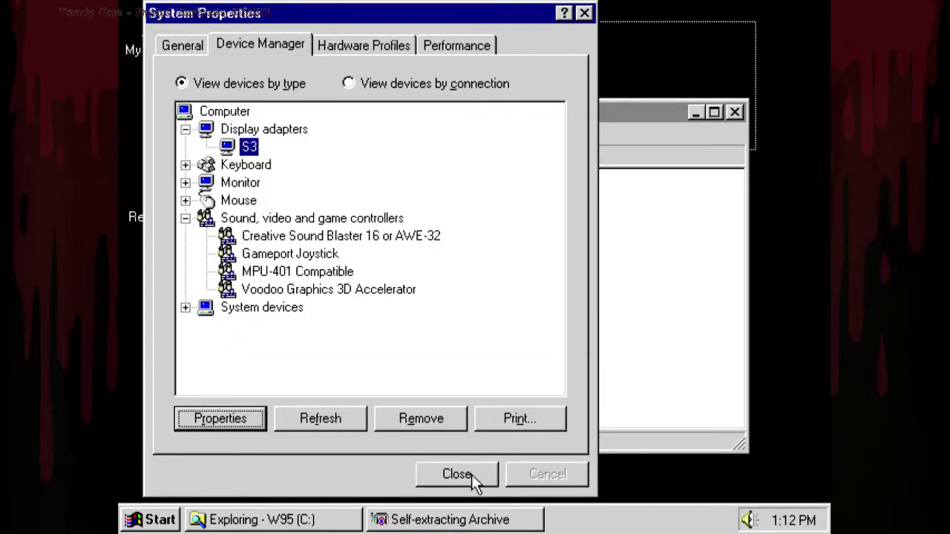
left_click(185, 308)
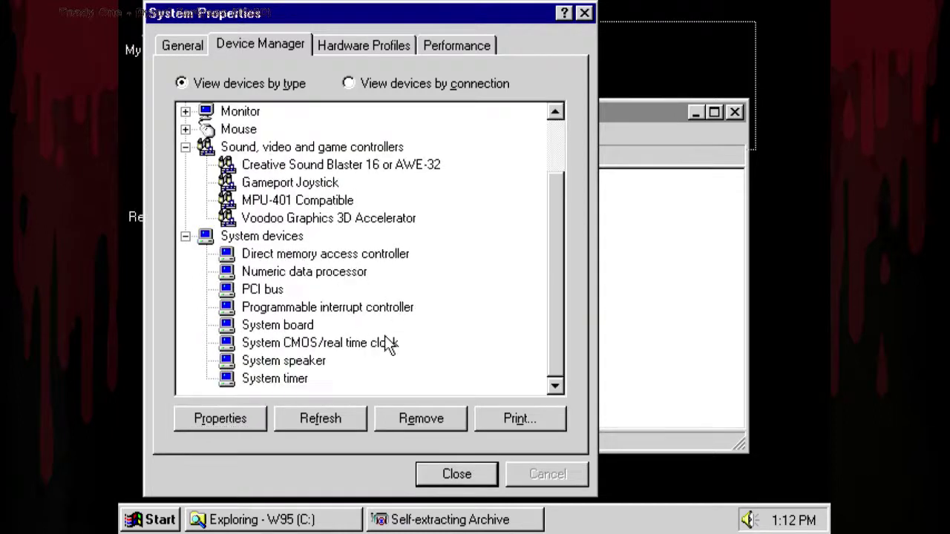
Close the system properties and dismiss the finished self-extracting archive for C:\DRX\dx.
left_click(457, 473)
left_click(536, 349)
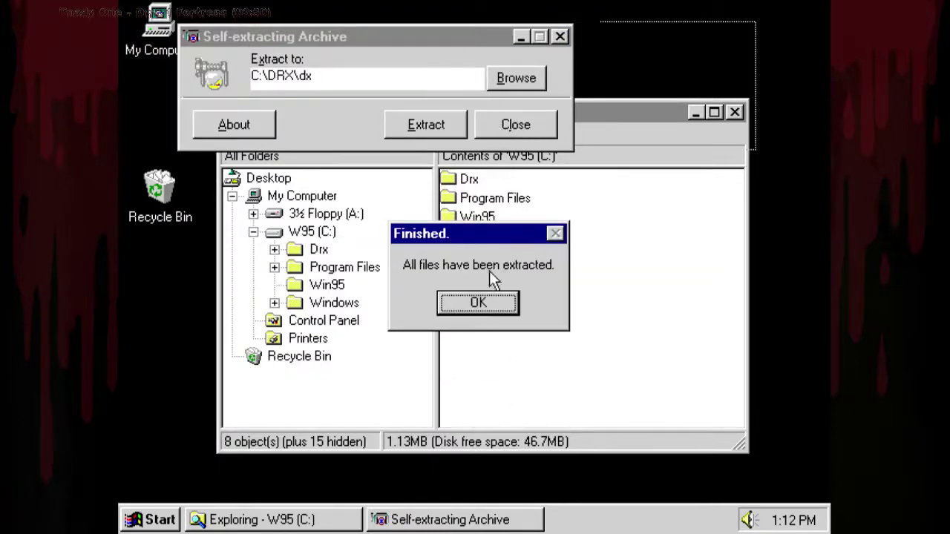
left_click(478, 302)
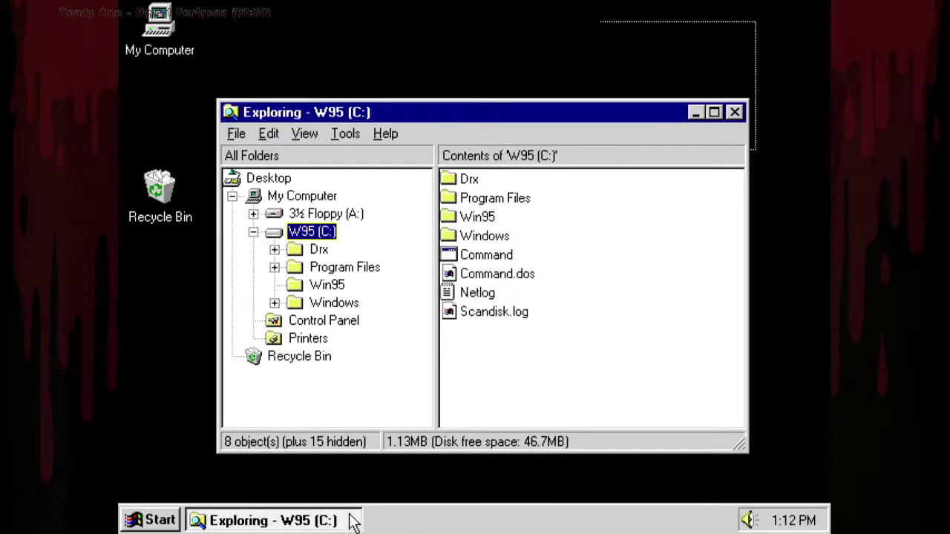
Start changing the S3 display adapter from the desktop's advanced display settings, choosing to install the driver from a disk.
right_click(438, 479)
left_click(486, 520)
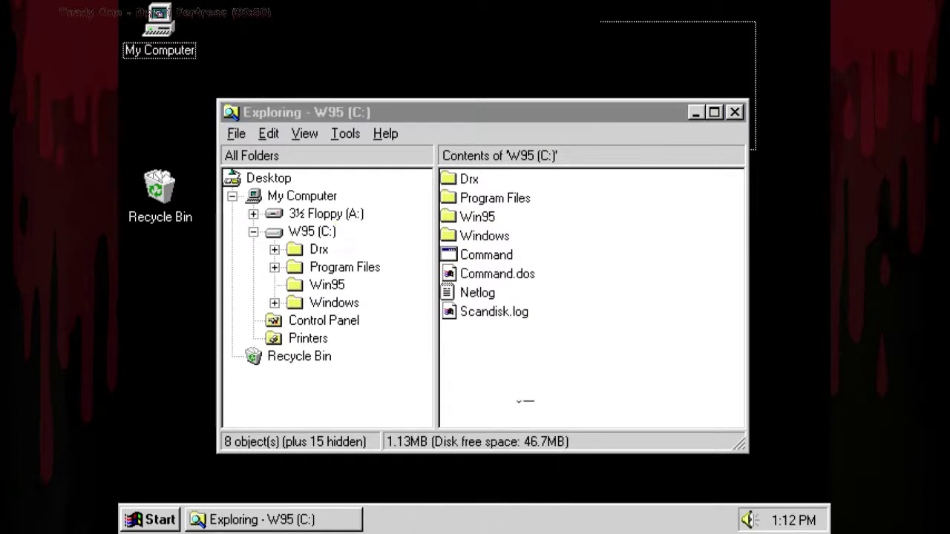
left_click(510, 41)
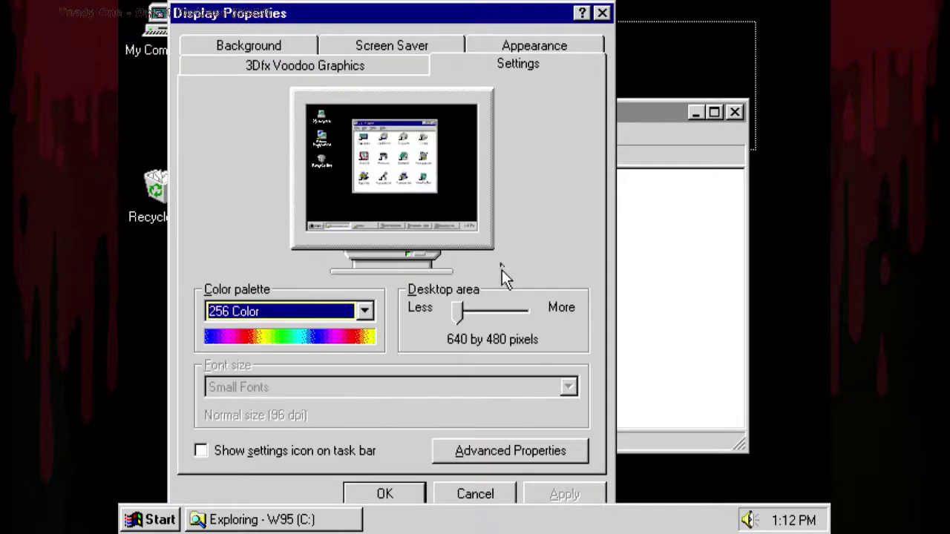
left_click(511, 456)
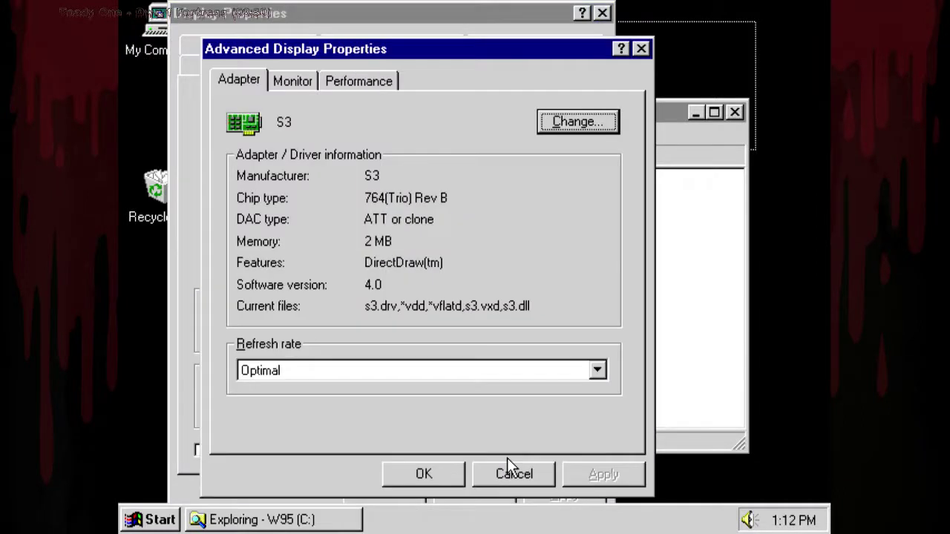
left_click(583, 121)
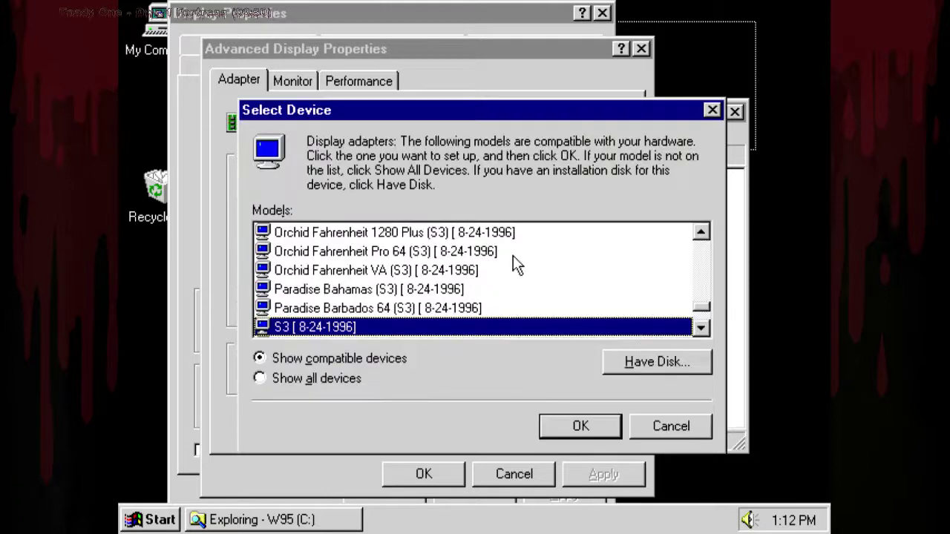
left_click(656, 361)
left_click(568, 310)
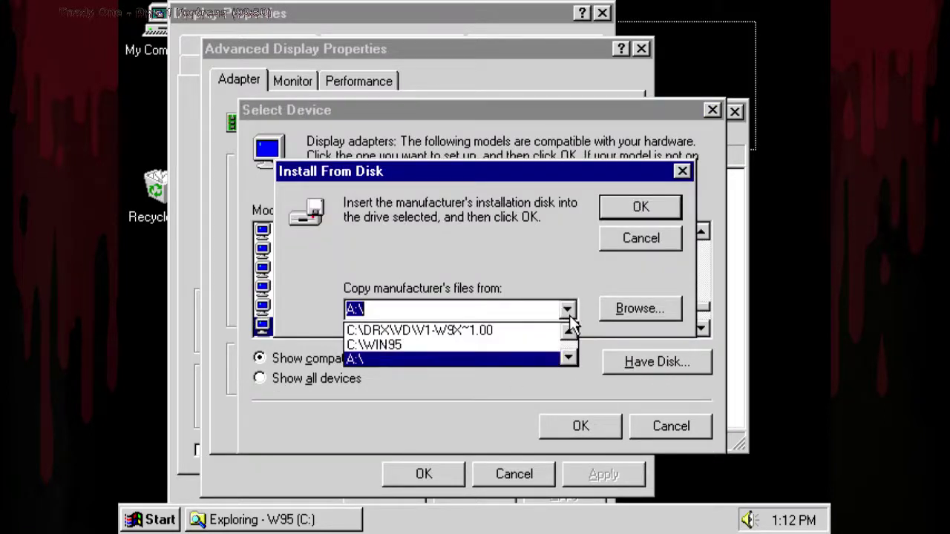
Choose s3.inf in c:\drx\s3\s3trio64 as the source of the manufacturer's display driver files.
left_click(637, 315)
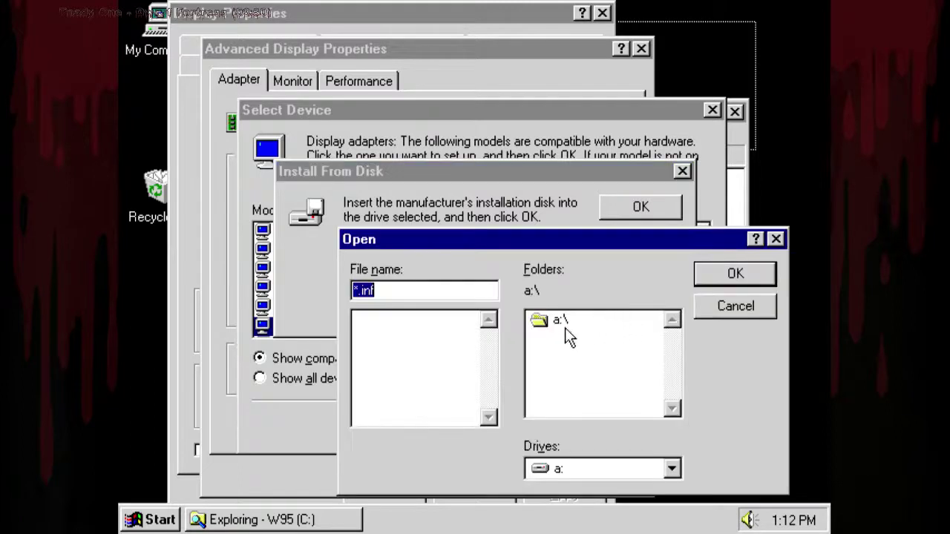
left_click(633, 471)
left_click(622, 507)
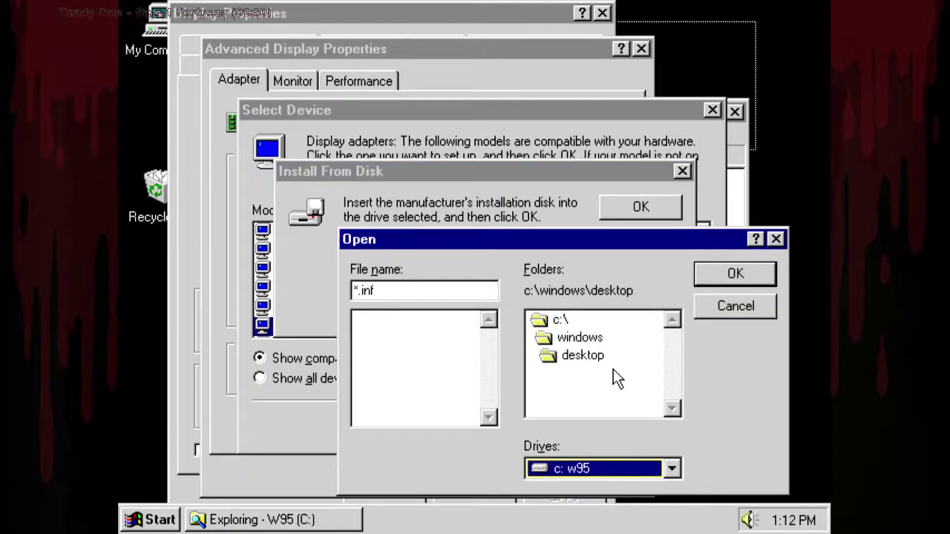
double_click(559, 320)
double_click(596, 337)
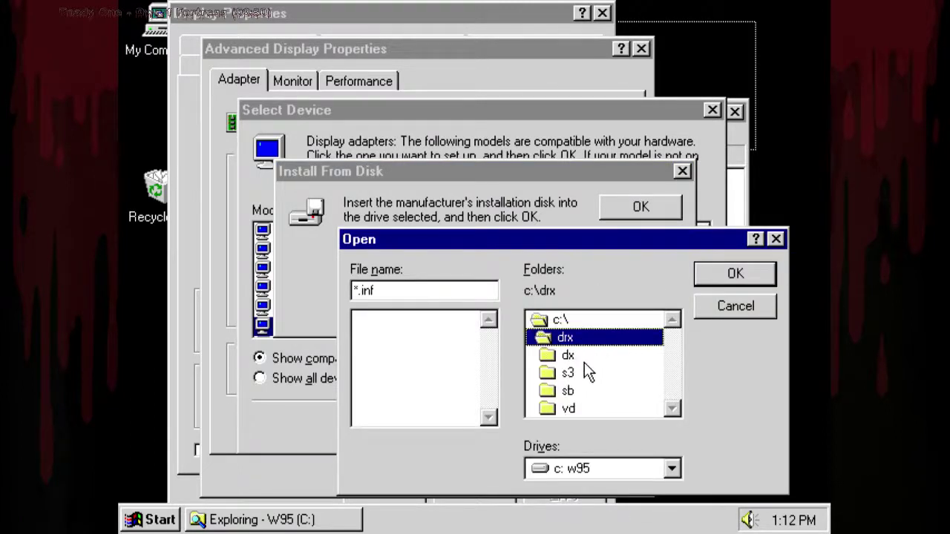
double_click(585, 369)
double_click(581, 372)
left_click(723, 278)
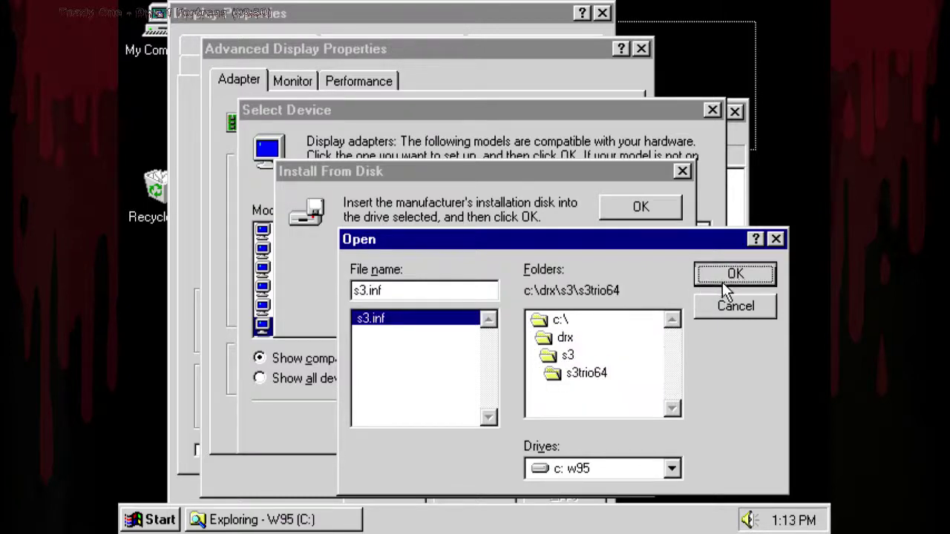
left_click(638, 208)
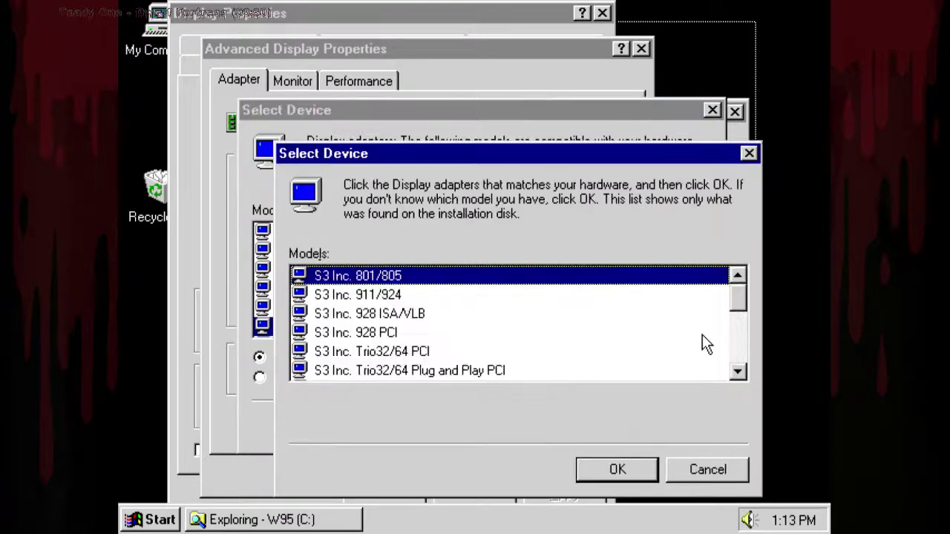
Install the S3 Inc. Trio32/64 Plug and Play PCI model as the display adapter.
left_click(434, 301)
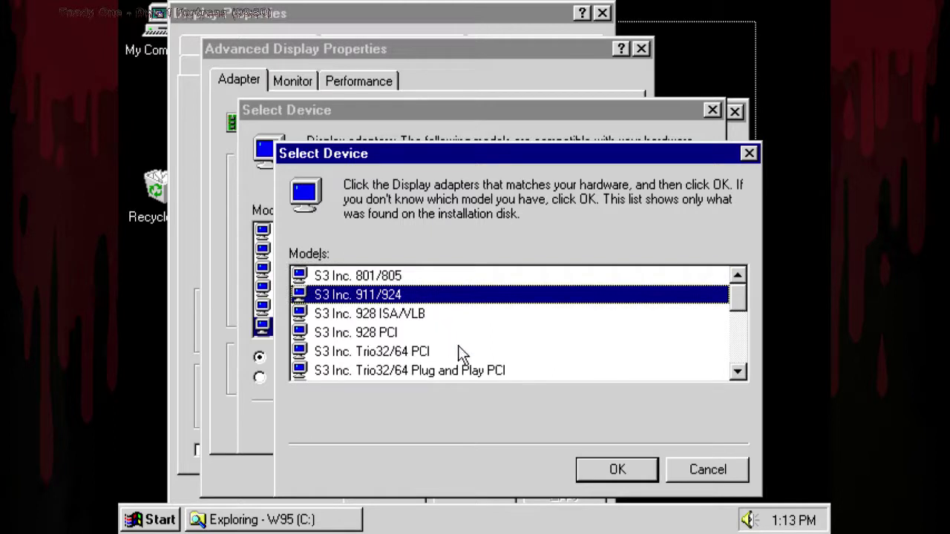
mouse_move(742, 311)
left_mouse_down()
mouse_move(739, 361)
mouse_move(738, 295)
left_mouse_up()
left_click(468, 375)
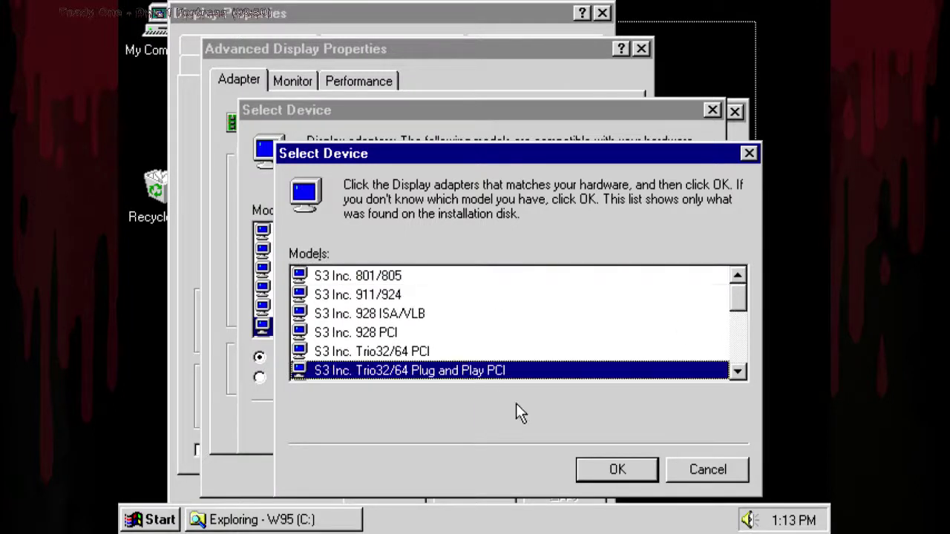
left_click(638, 471)
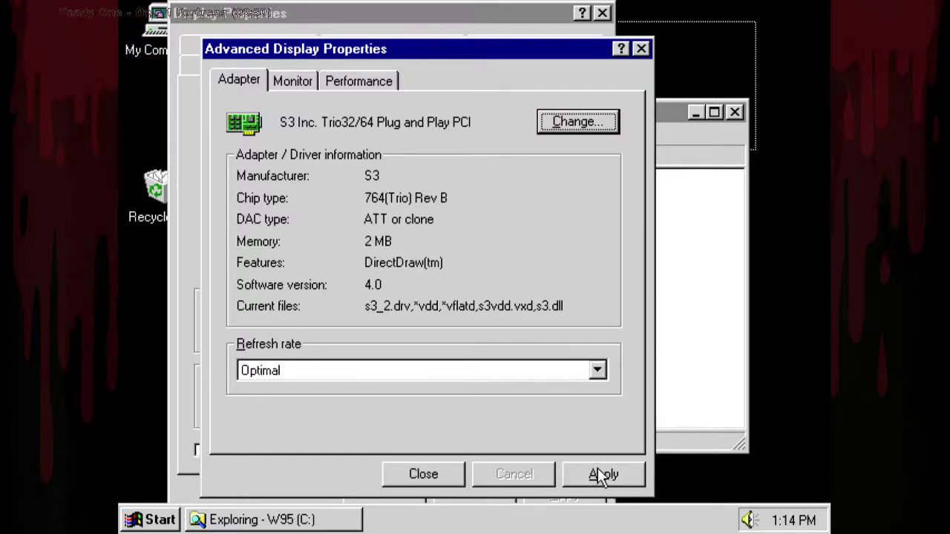
Apply the advanced display settings for the new adapter and close the display properties.
left_click(291, 80)
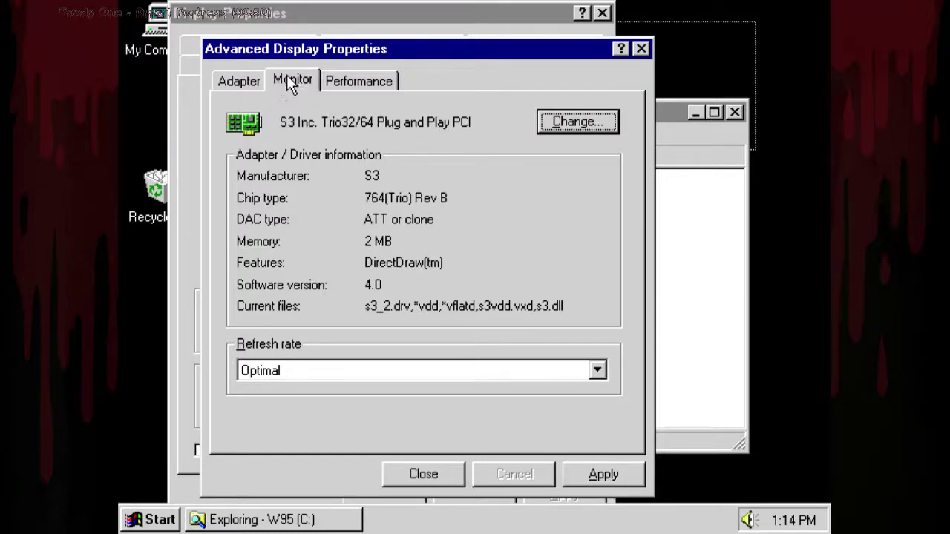
left_click(346, 82)
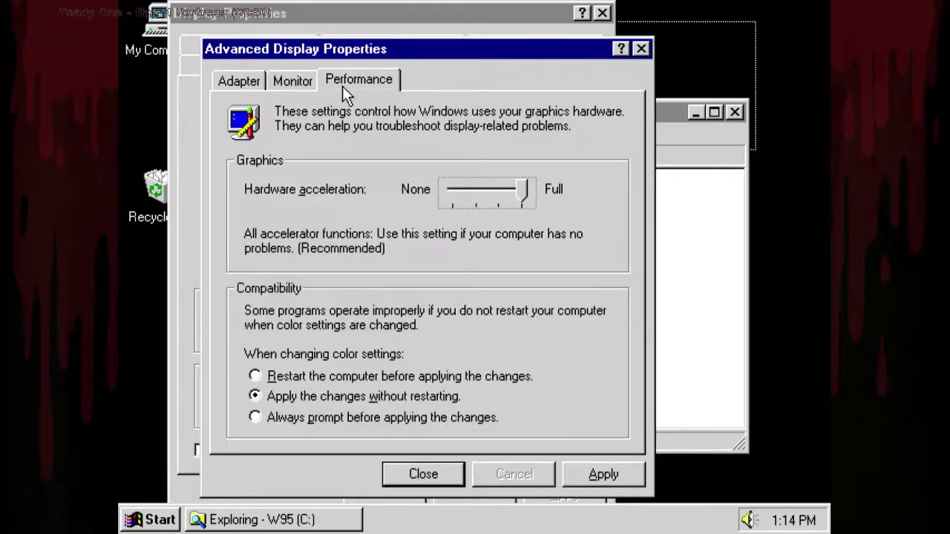
left_click(603, 475)
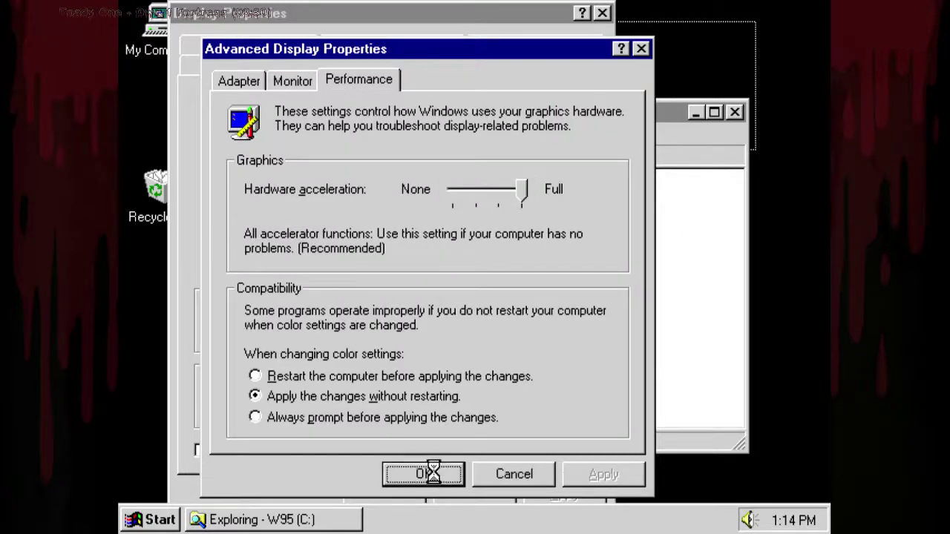
left_click(424, 474)
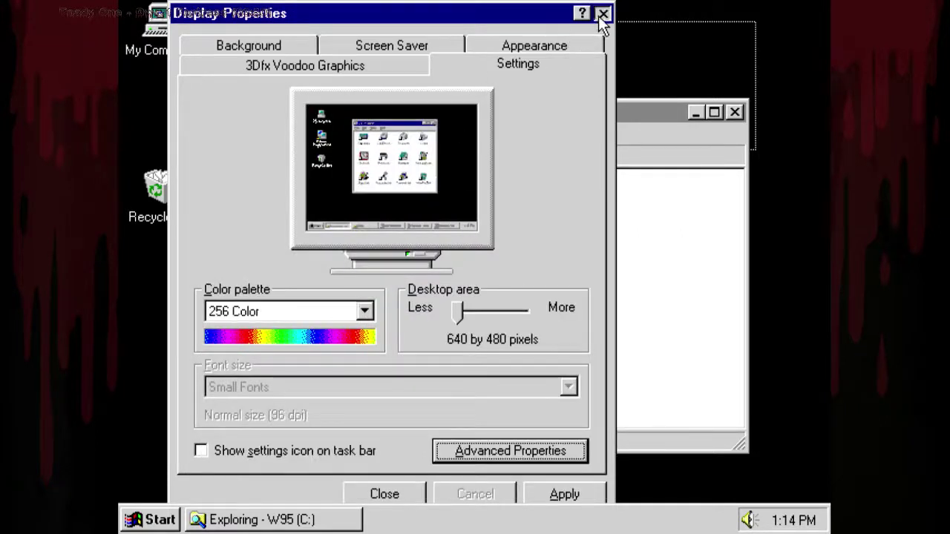
left_click(602, 13)
left_click(509, 330)
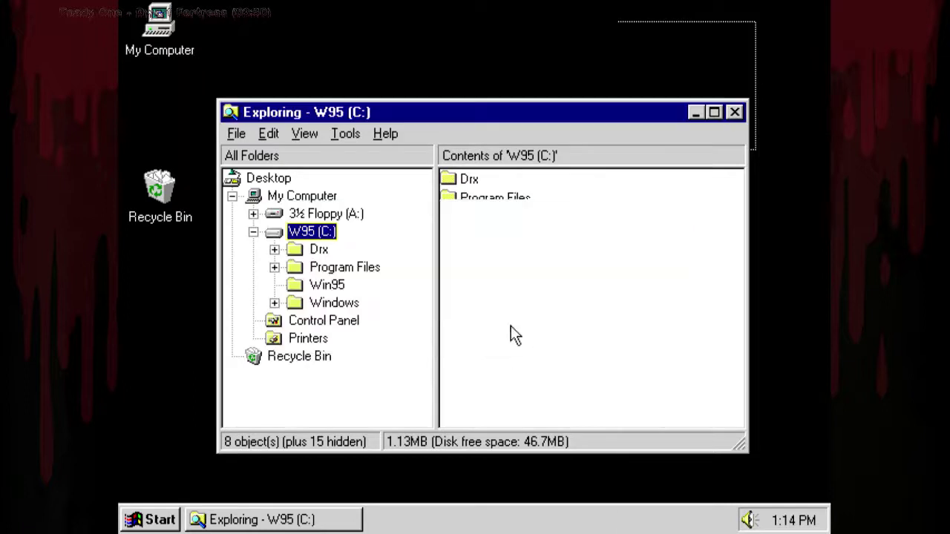
Set the S3 refresh rates for 800x600, 1024x768 and 1280x1024 to 60 Hz in the desktop's display properties.
right_click(492, 474)
left_click(558, 518)
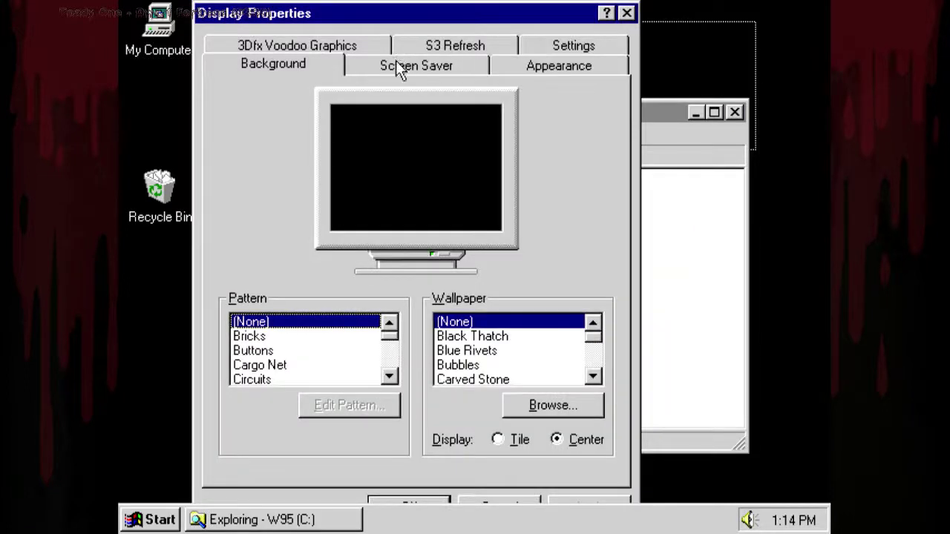
left_click(413, 43)
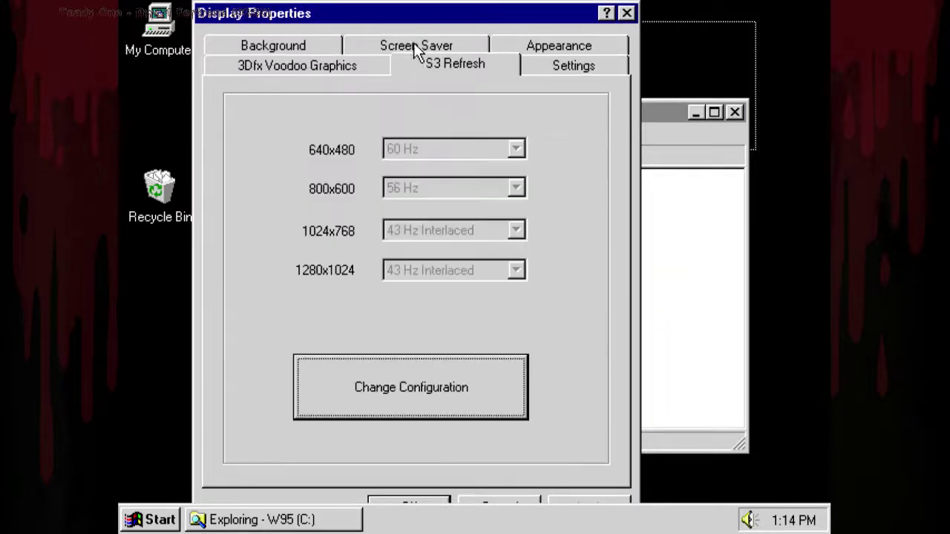
left_click(446, 390)
left_click(472, 161)
left_click(456, 197)
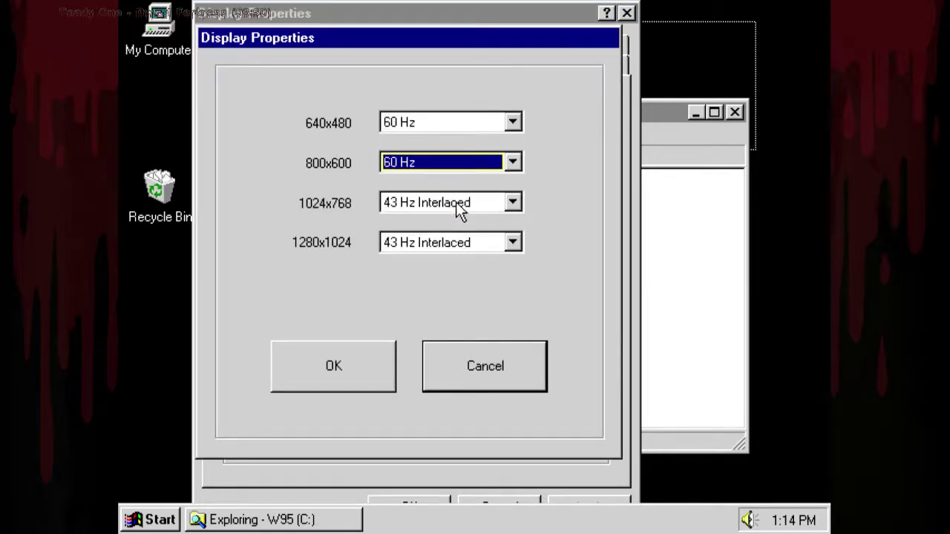
left_click(455, 201)
left_click(457, 239)
left_click(457, 242)
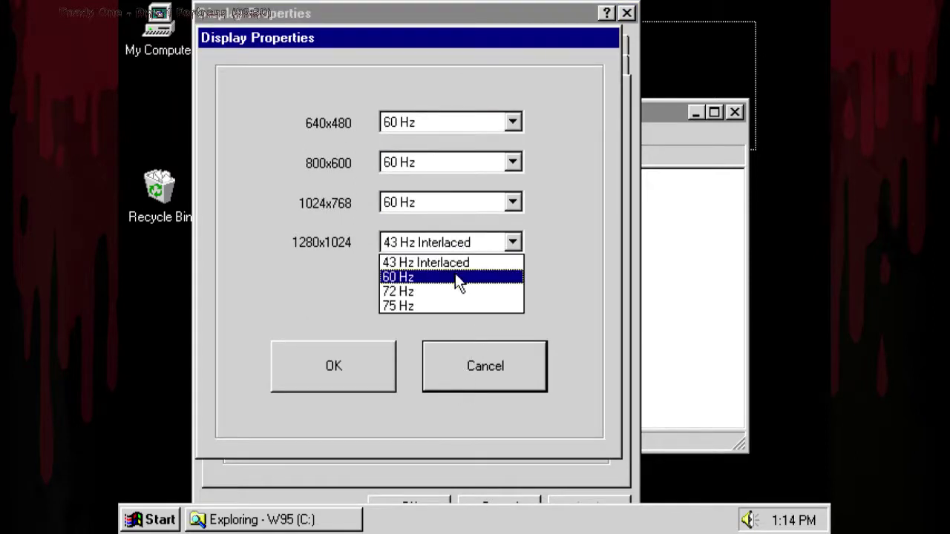
left_click(455, 276)
left_click(383, 375)
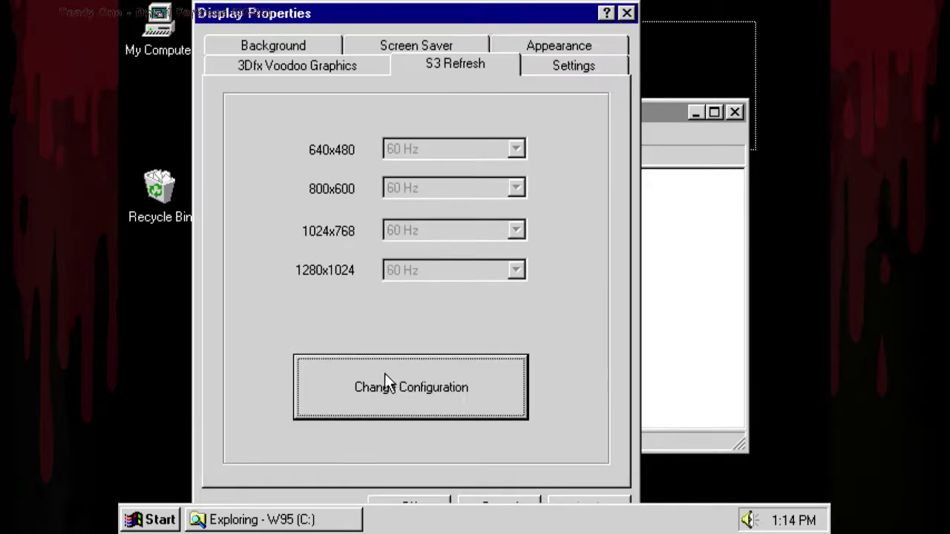
Review the 3Dfx Voodoo Graphics options and the desktop settings, and accept the display properties.
left_click(349, 71)
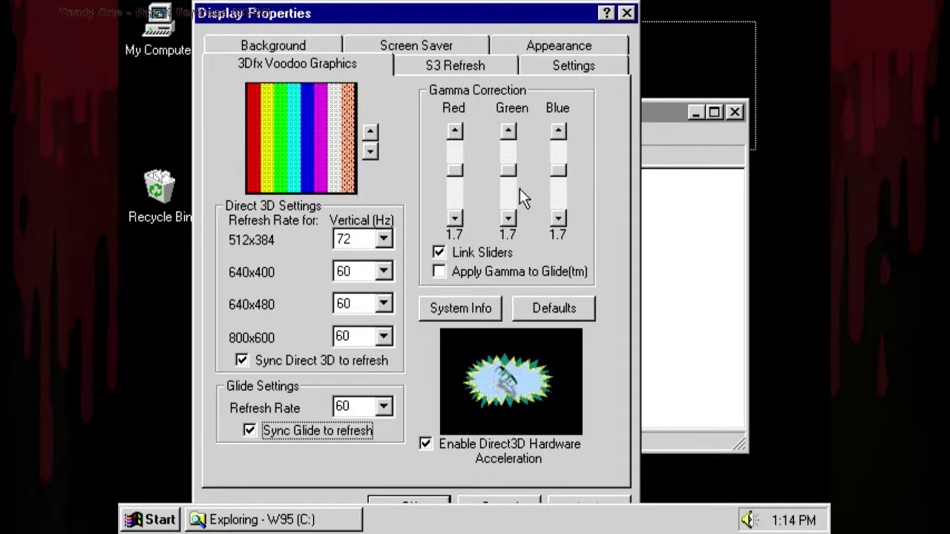
left_click(552, 65)
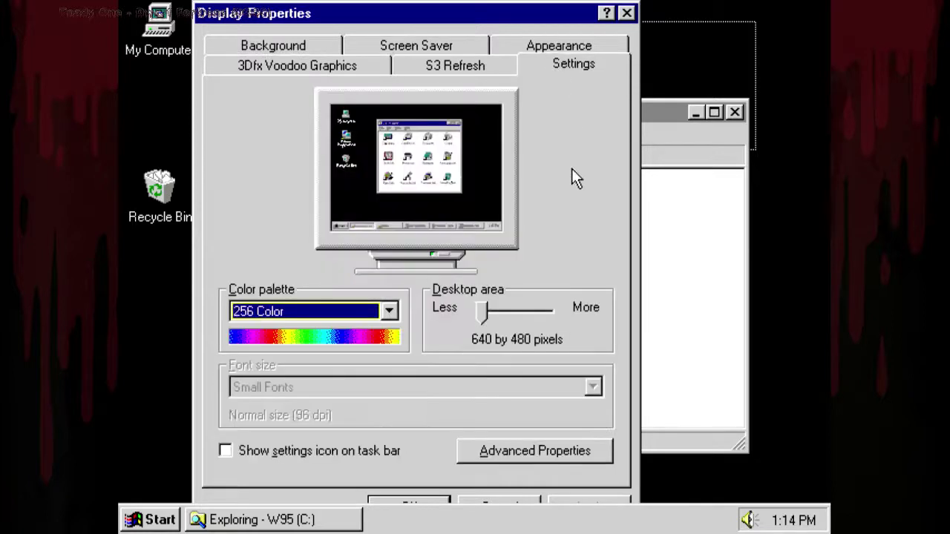
left_click(436, 501)
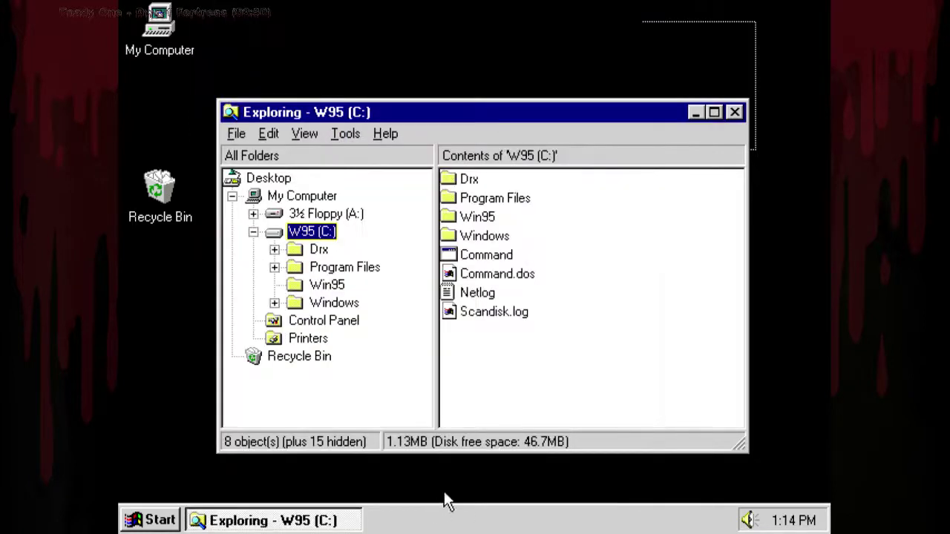
Open the dx folder inside Drx on drive C and empty the Recycle Bin.
left_click(275, 249)
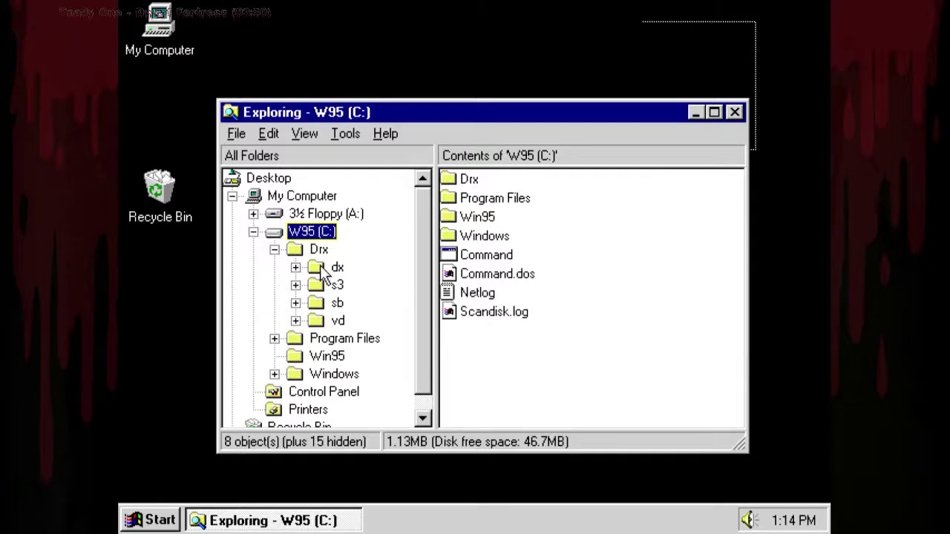
left_click(321, 269)
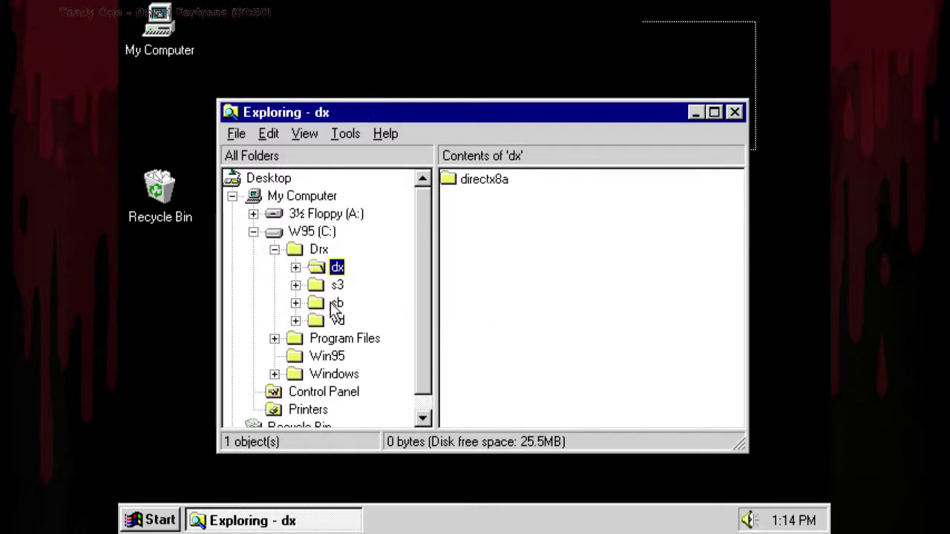
left_click(423, 418)
right_click(276, 410)
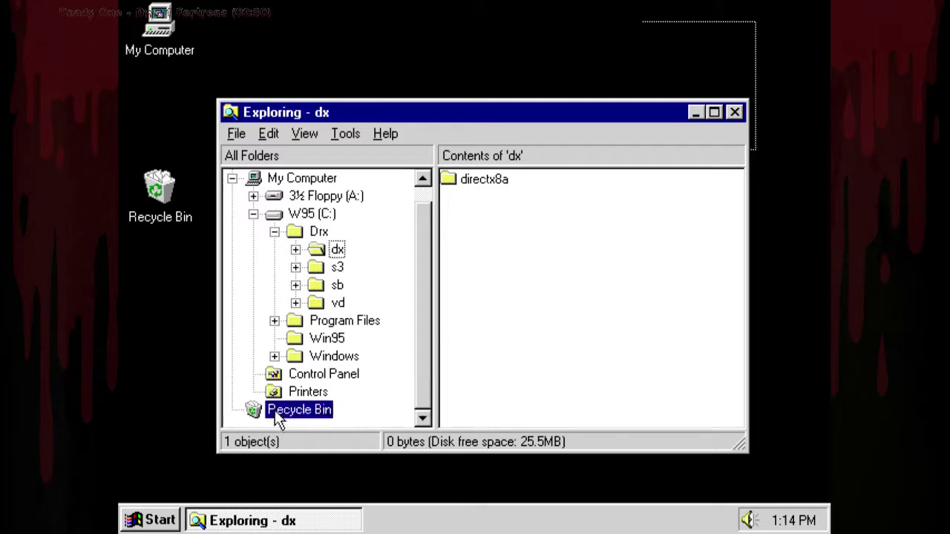
left_click(319, 460)
left_click(573, 306)
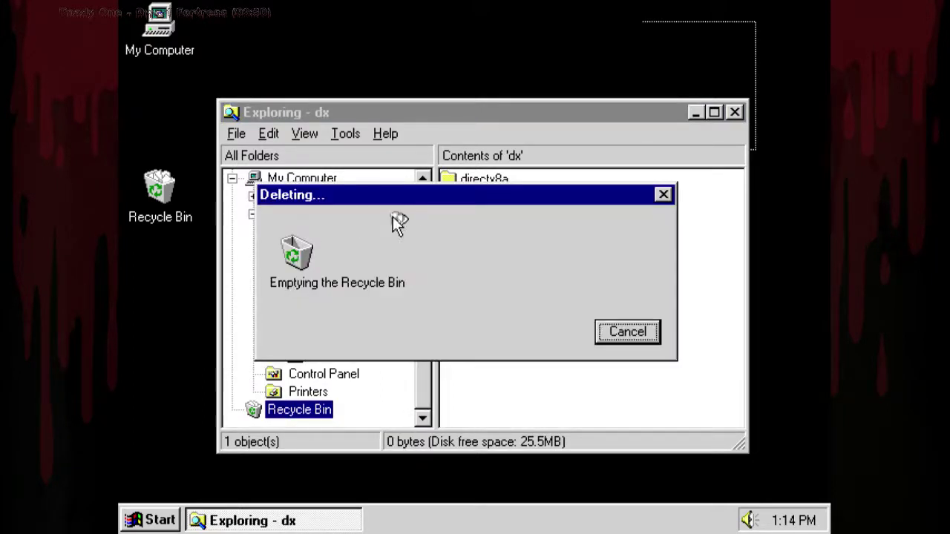
View the contents of floppy drive A, close Explorer and shut down the computer.
left_click(349, 197)
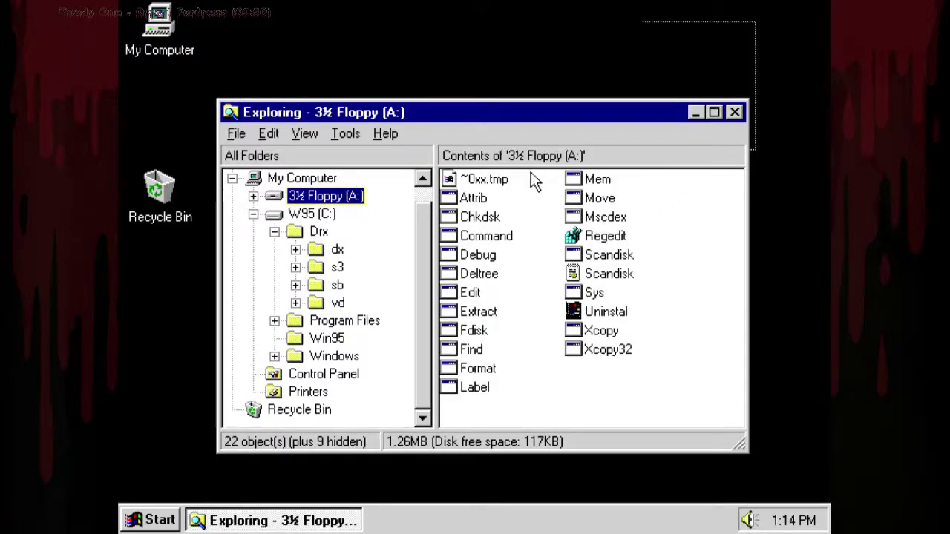
left_click(734, 112)
left_click(151, 519)
left_click(223, 485)
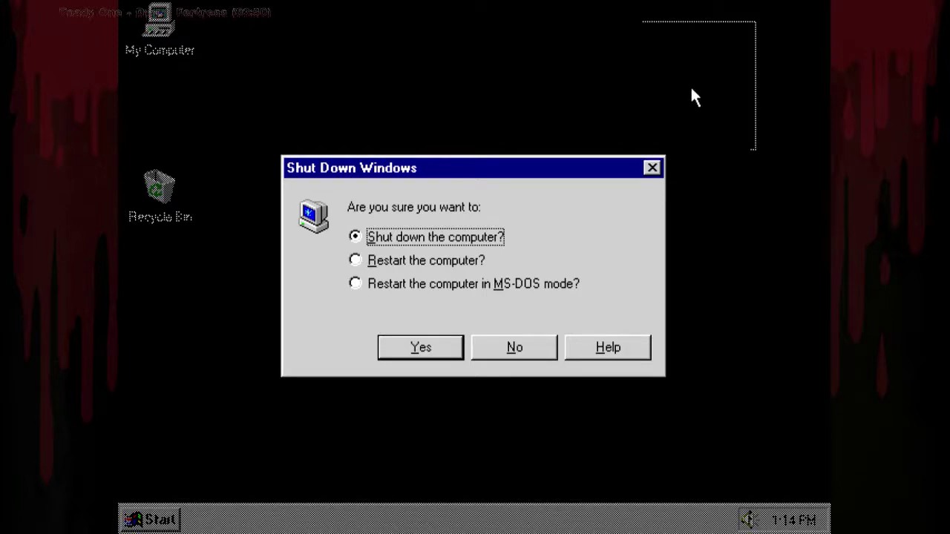
key("Return")
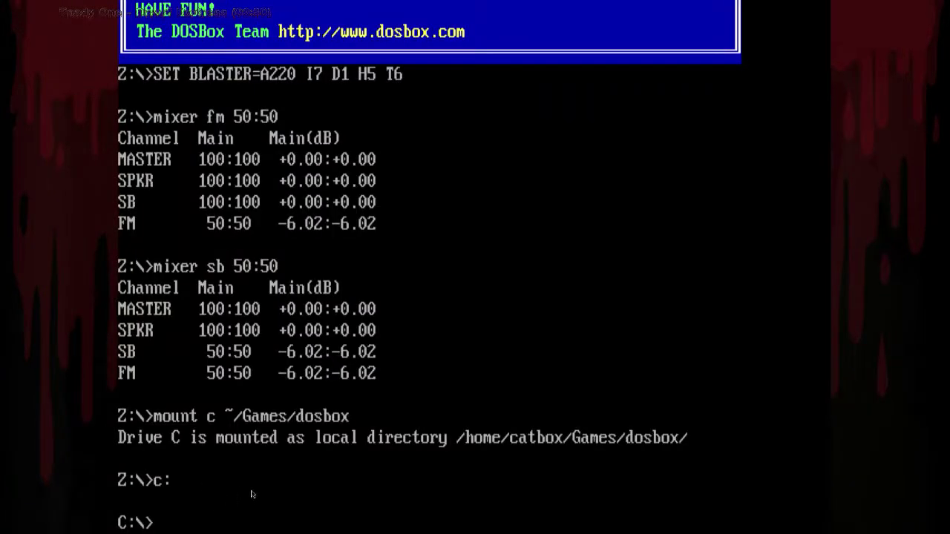
Boot Windows 95 again by running W95.BAT at the DOSBox prompt.
type("w9")
key("Tab")
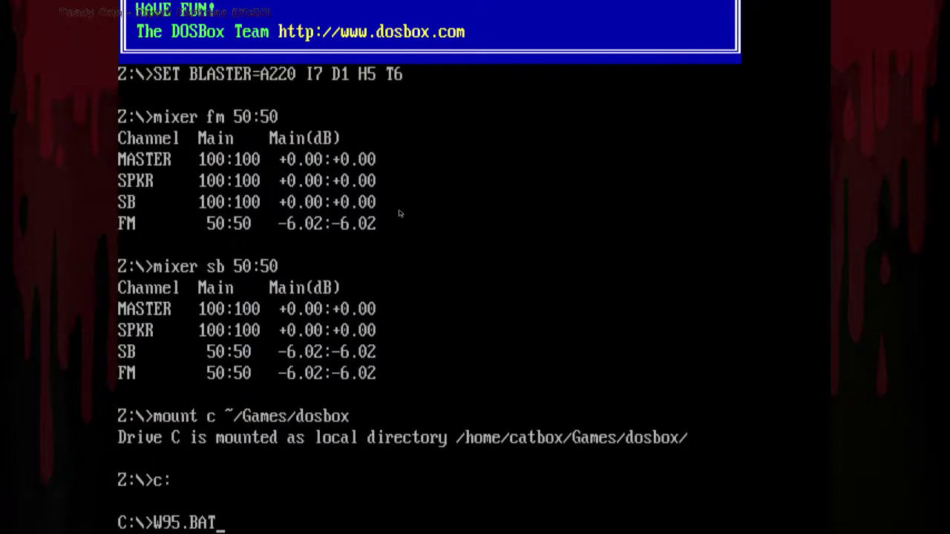
key("Return")
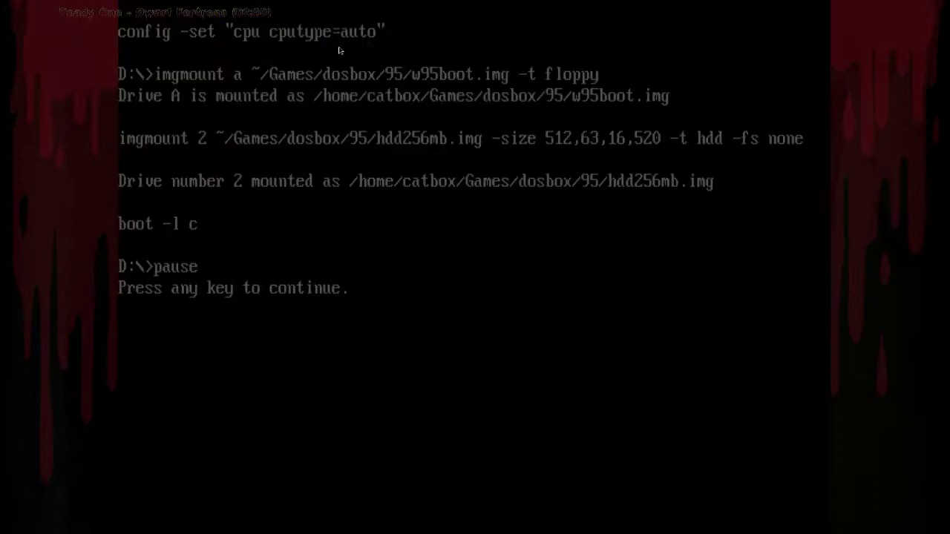
key("Return")
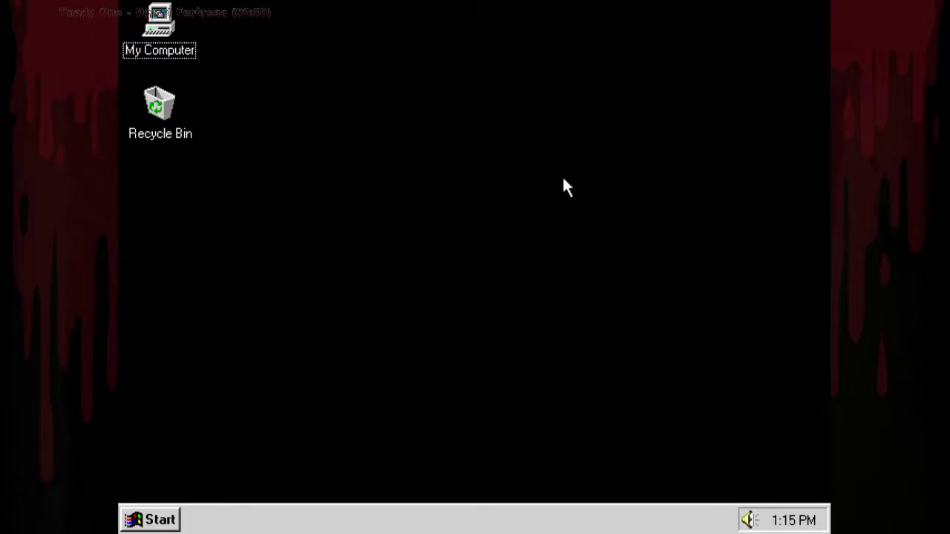
Open Windows Explorer and expand the Drx folder on drive C.
left_click(172, 521)
mouse_move(267, 281)
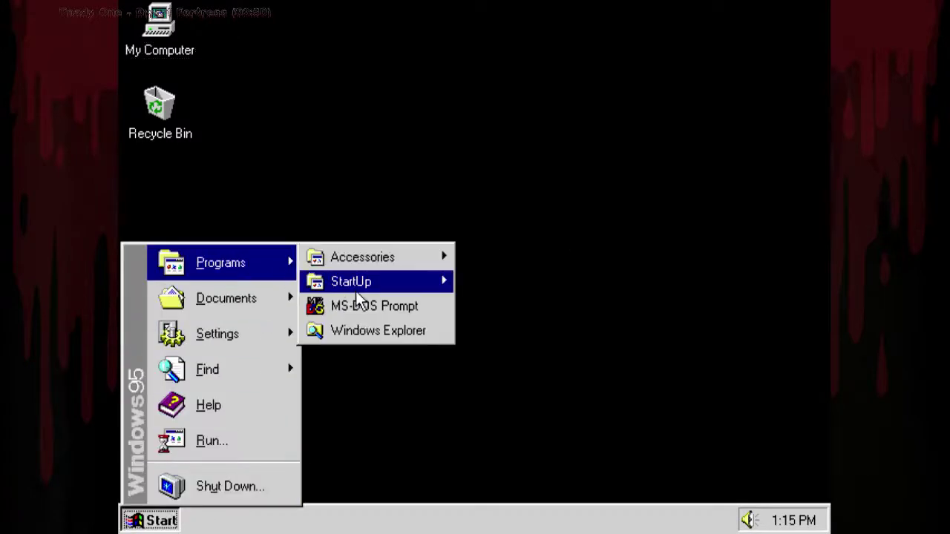
left_click(376, 329)
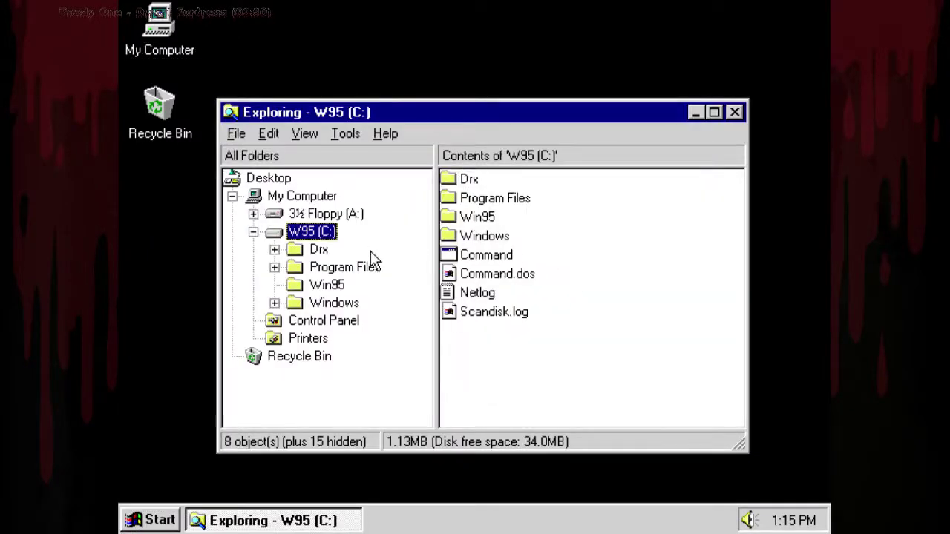
double_click(327, 253)
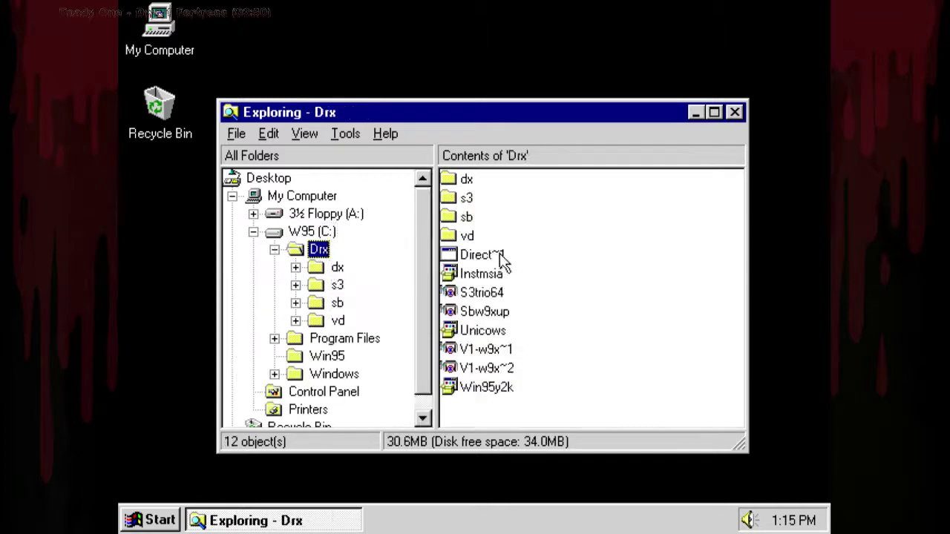
Try to install DirectX 8.0 by running dxsetup from Drx\dx\directx8a and accepting the license agreement.
double_click(337, 268)
left_click(360, 284)
double_click(481, 255)
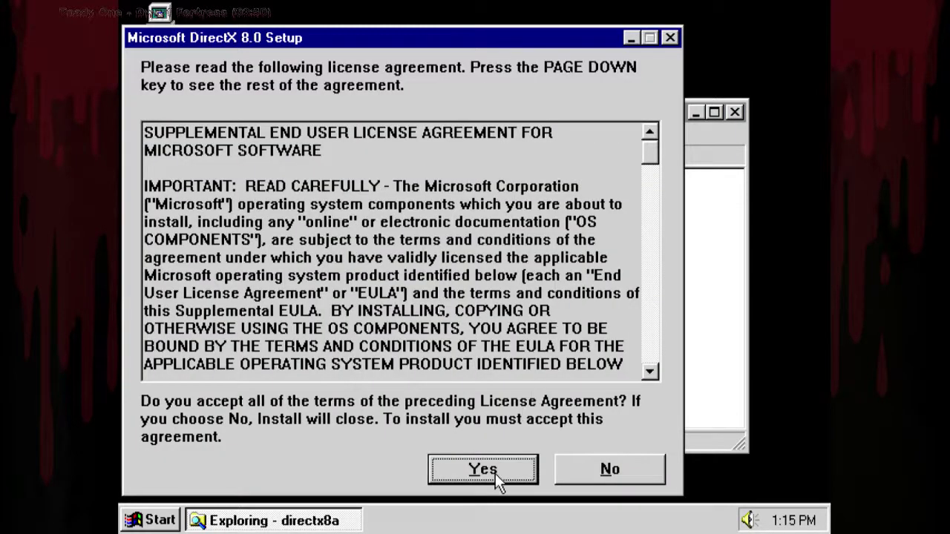
left_click(495, 473)
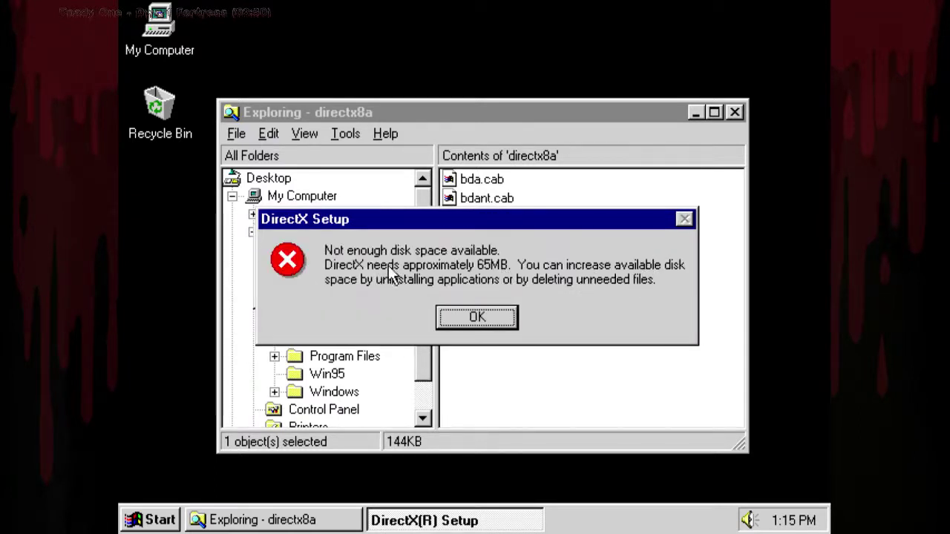
left_click(482, 316)
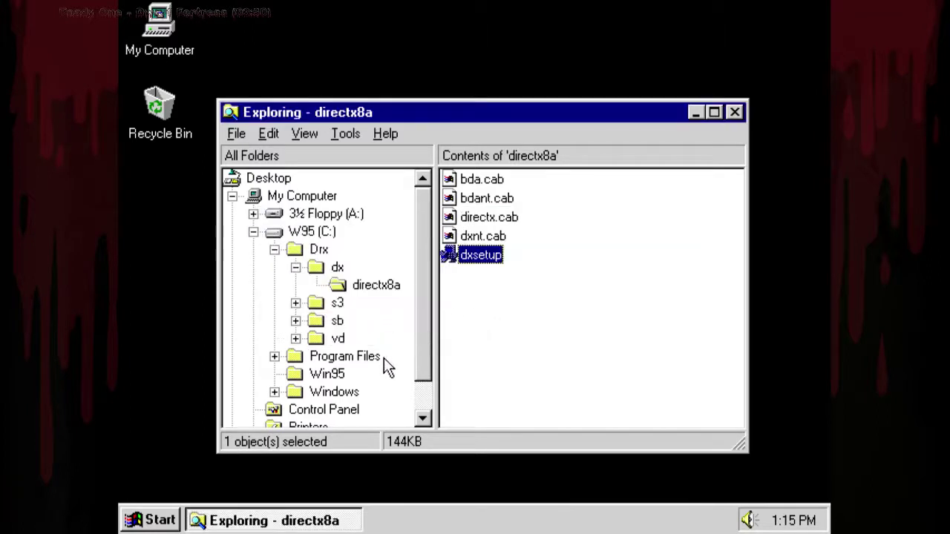
Delete the s3, sb and vd driver folders from the Drx folder, including the program files inside them.
left_click(334, 374)
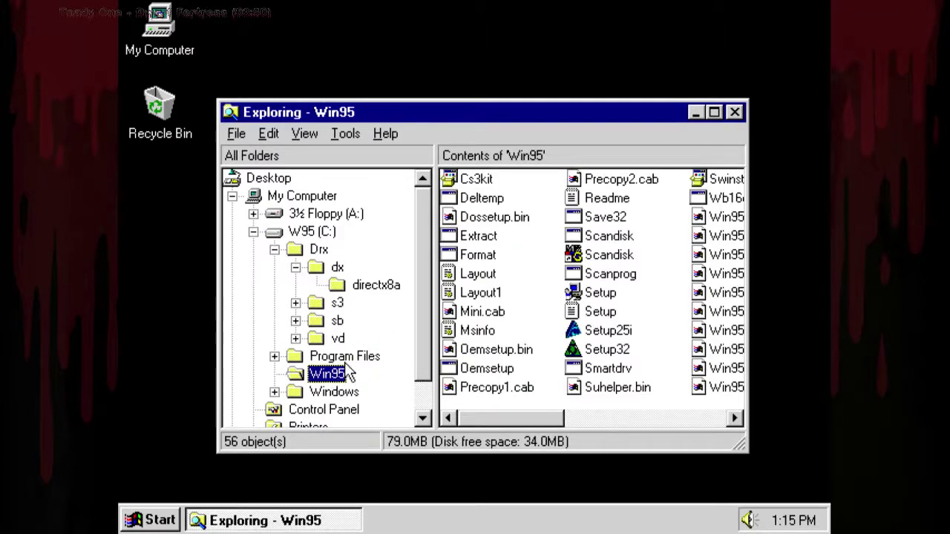
left_click(337, 304)
key("Delete")
key("Return")
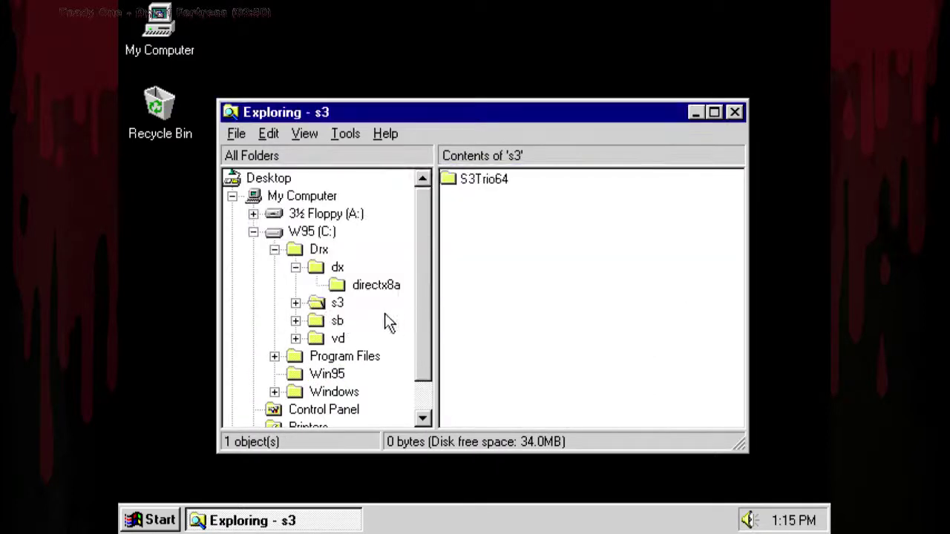
left_click(340, 307)
key("Delete")
key("Return")
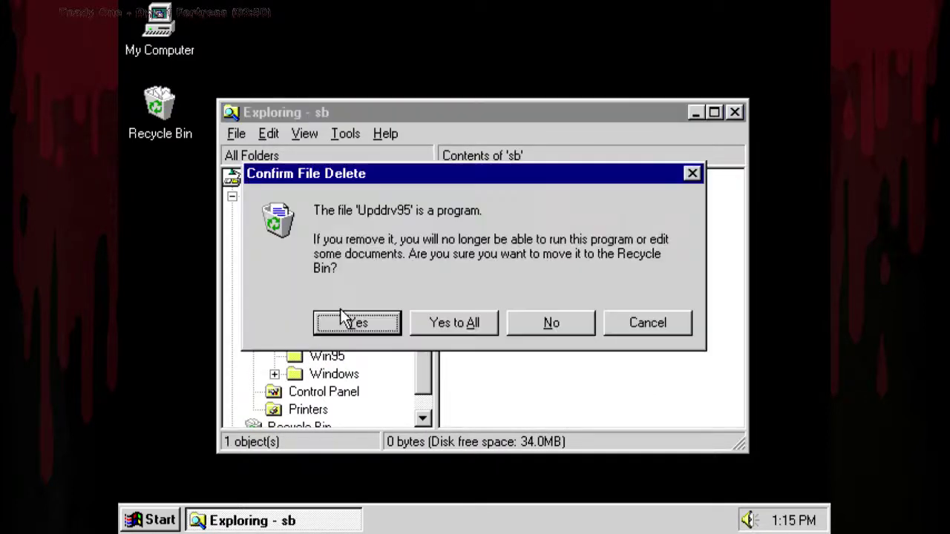
left_click(442, 321)
left_click(338, 304)
key("Delete")
left_click(526, 308)
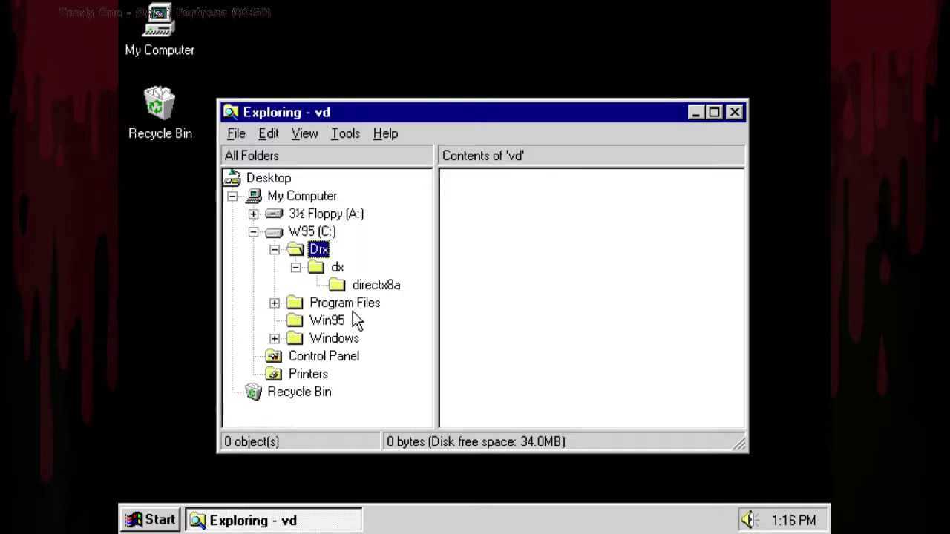
Delete the Win95 setup folder from drive C and empty the Recycle Bin to free disk space.
left_click(338, 320)
key("Delete")
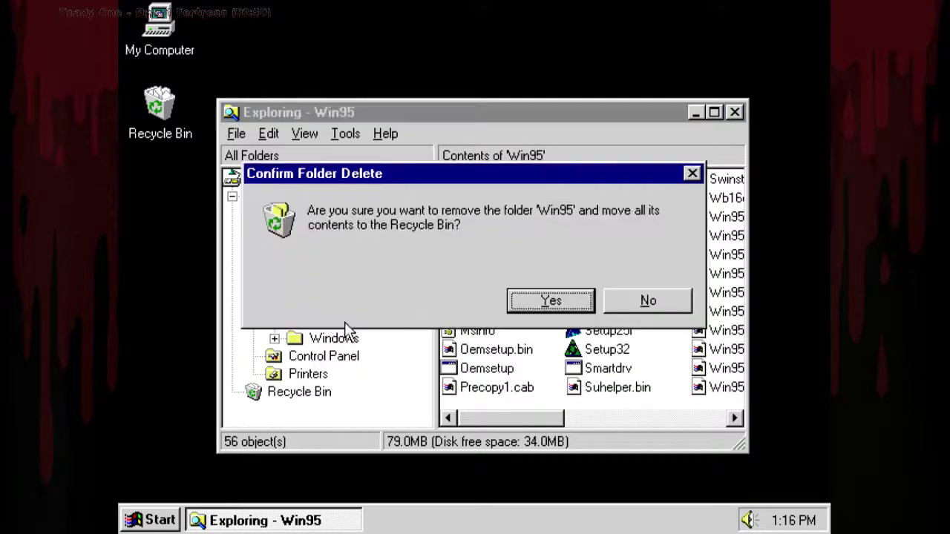
left_click(549, 302)
left_click(456, 325)
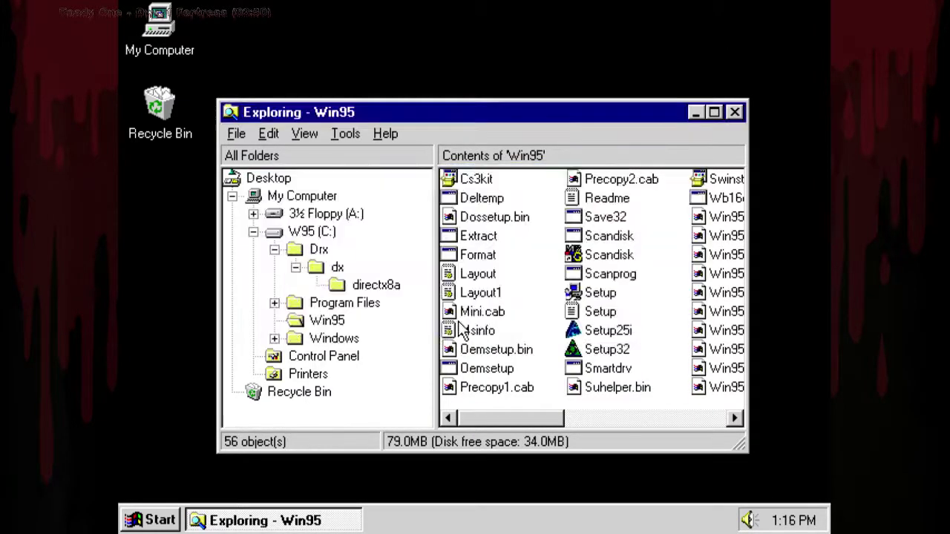
right_click(327, 374)
left_click(365, 418)
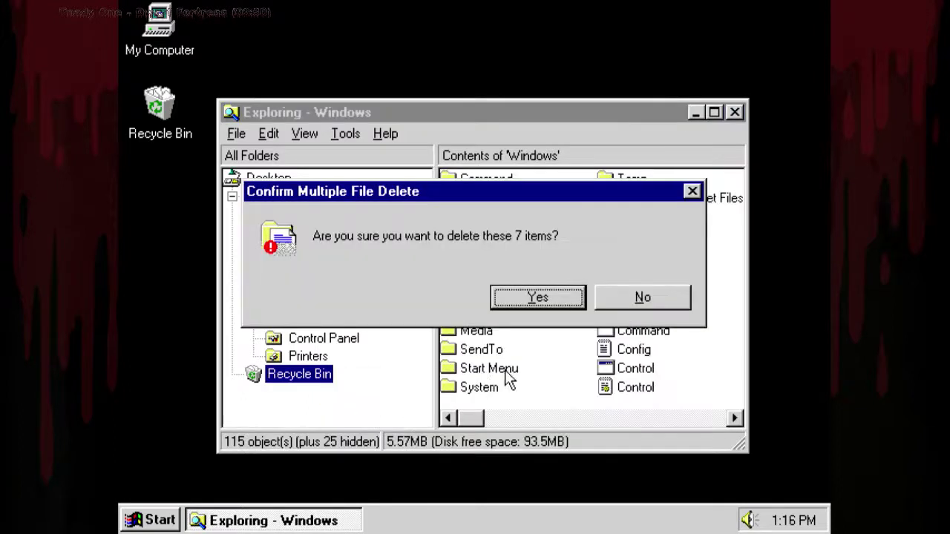
left_click(539, 297)
Run Win95y2k from the Drx folder and install the Windows 95 Year 2000 update.
left_click(339, 269)
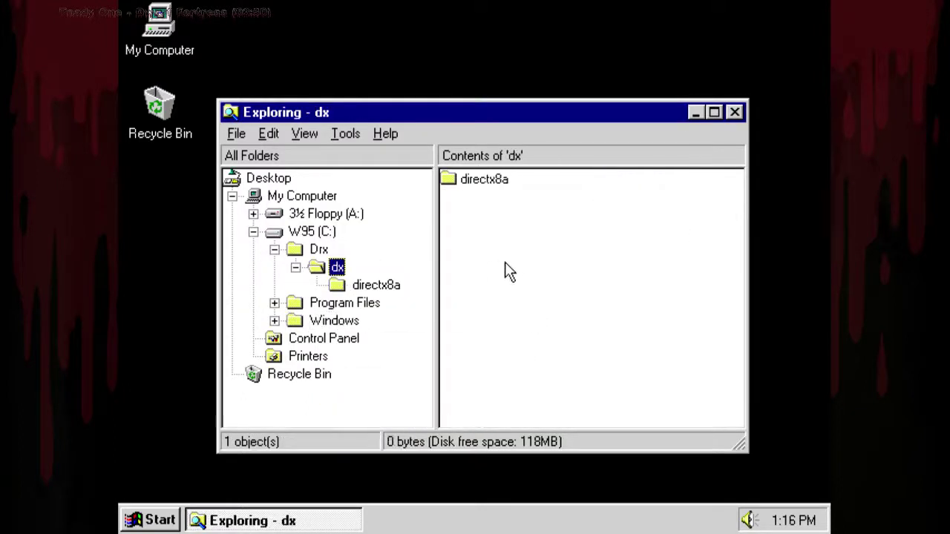
left_click(321, 250)
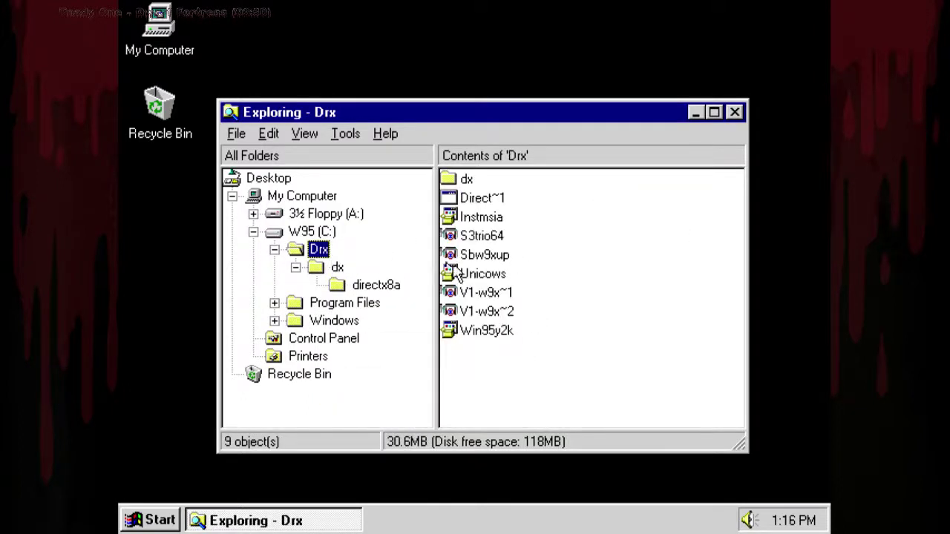
double_click(489, 331)
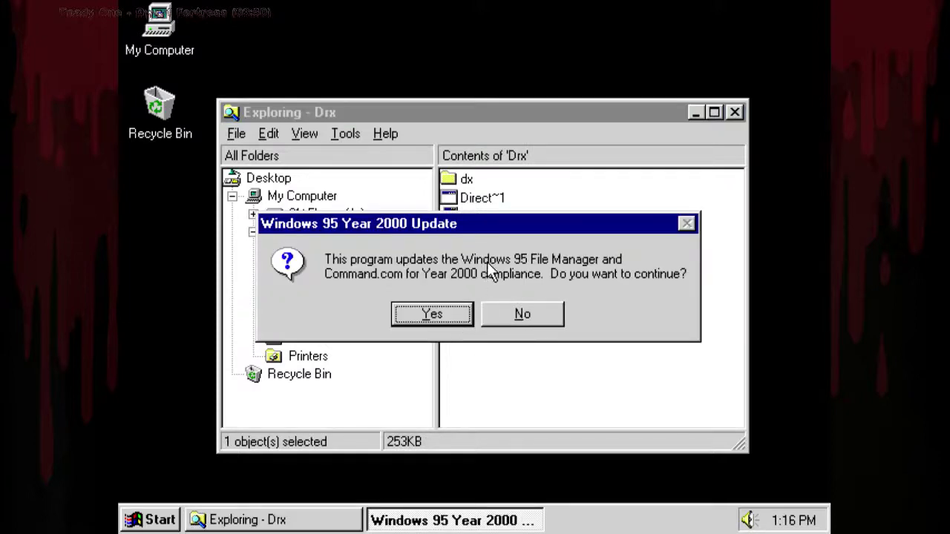
left_click(420, 311)
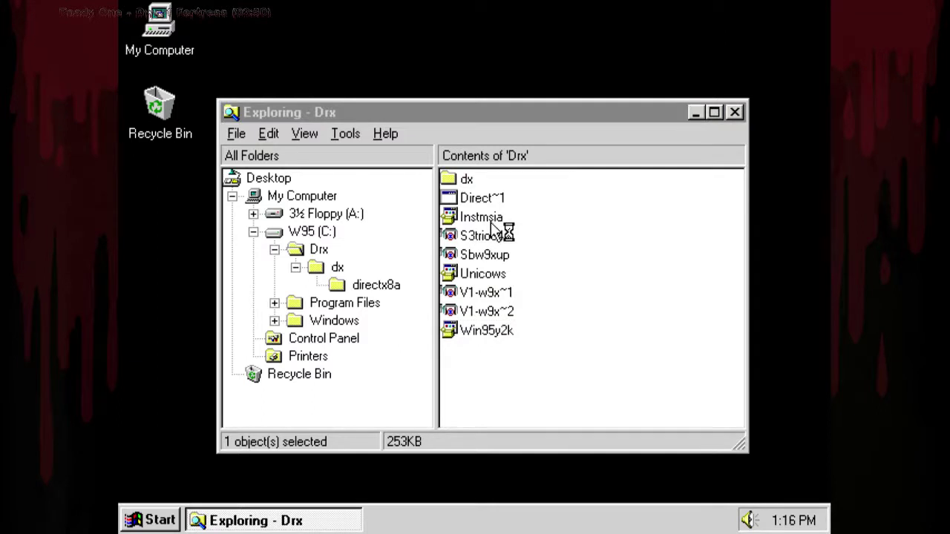
left_click(477, 318)
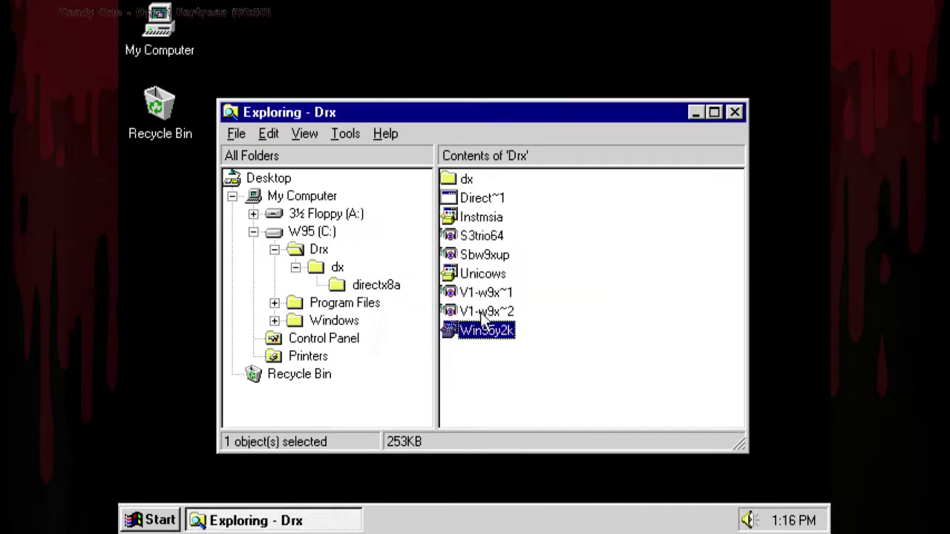
Try to run the Instmsia installer from the Drx folder and view the details of the Msiexec error.
left_click(484, 223)
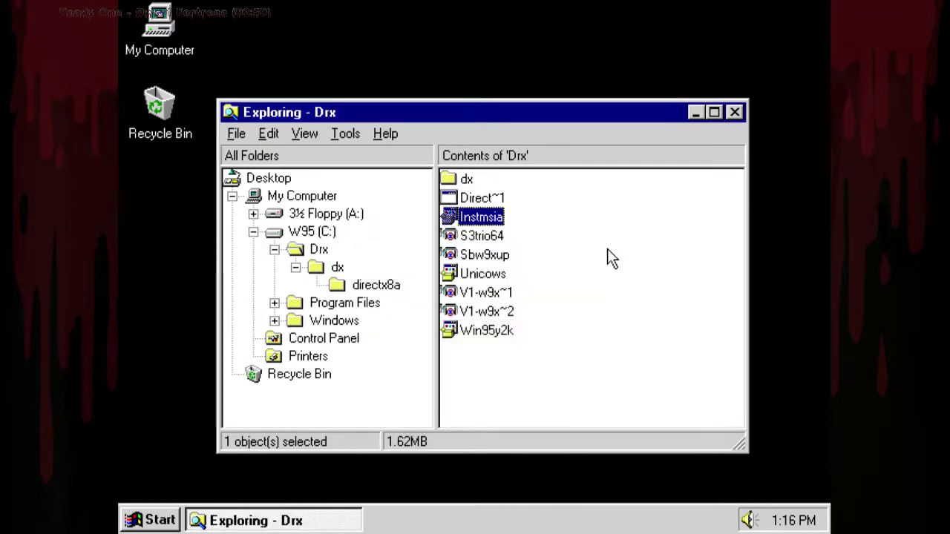
key("Return")
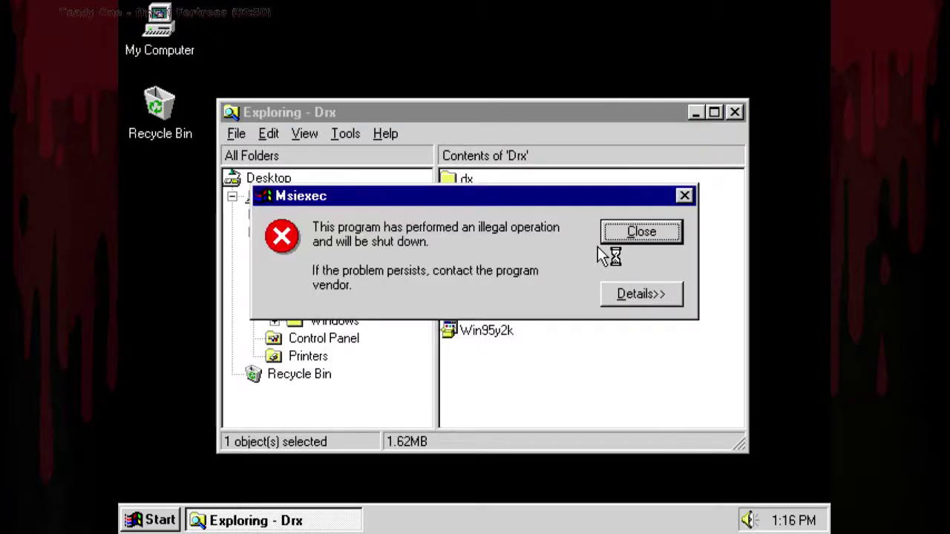
left_click(641, 291)
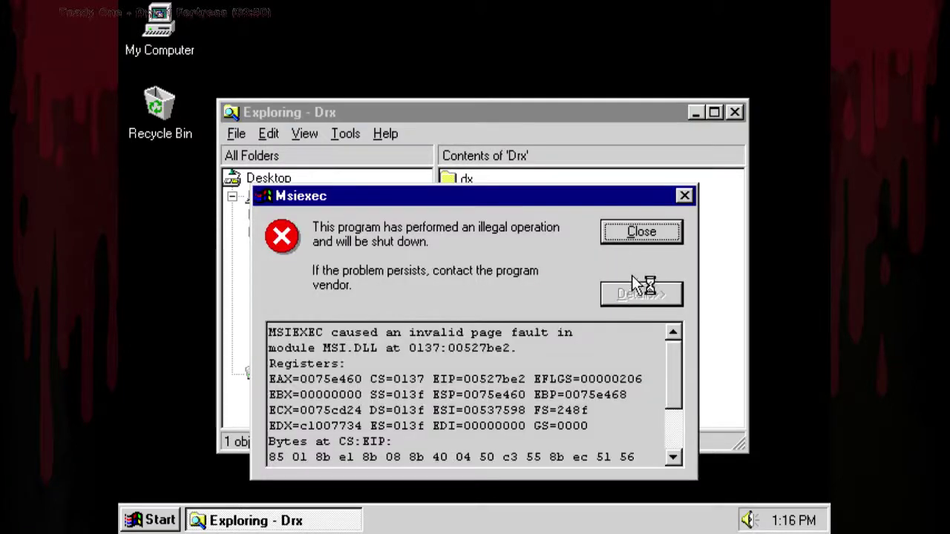
left_click(641, 232)
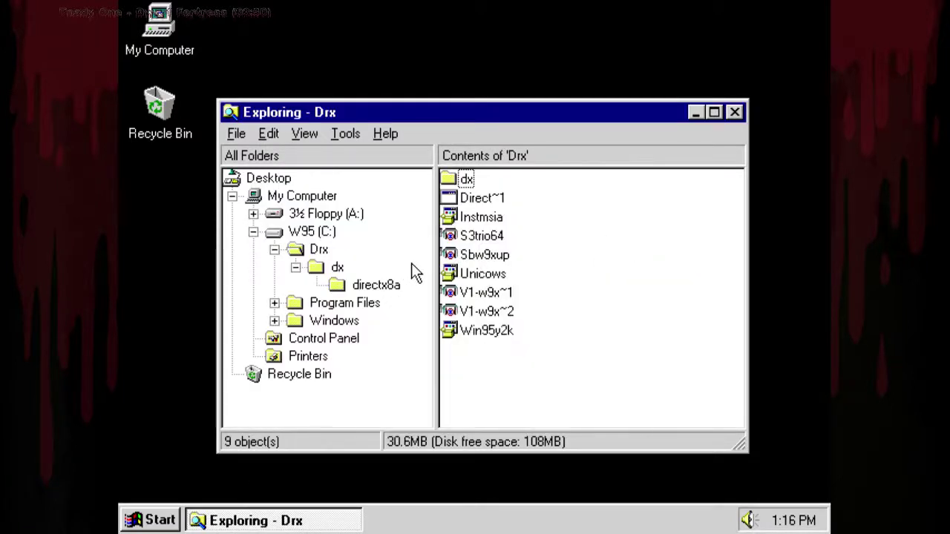
Delete S3trio64, Sbw9xup, Unicows, V1-w9x~1, V1-w9x~2 and Win95y2k from the Drx folder.
left_click(480, 236)
key("shift+Down")
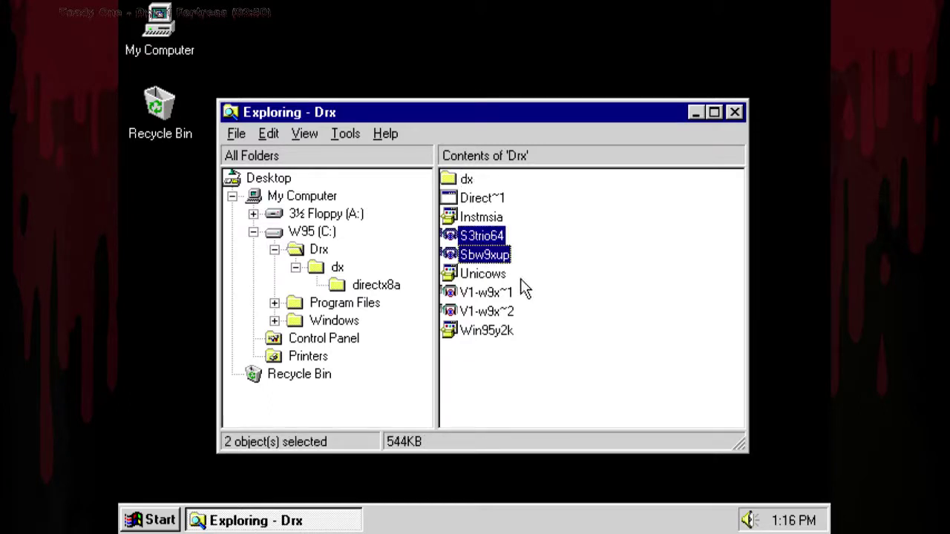
key("shift+Down")
key("shift+Down")
key("shift+Down")
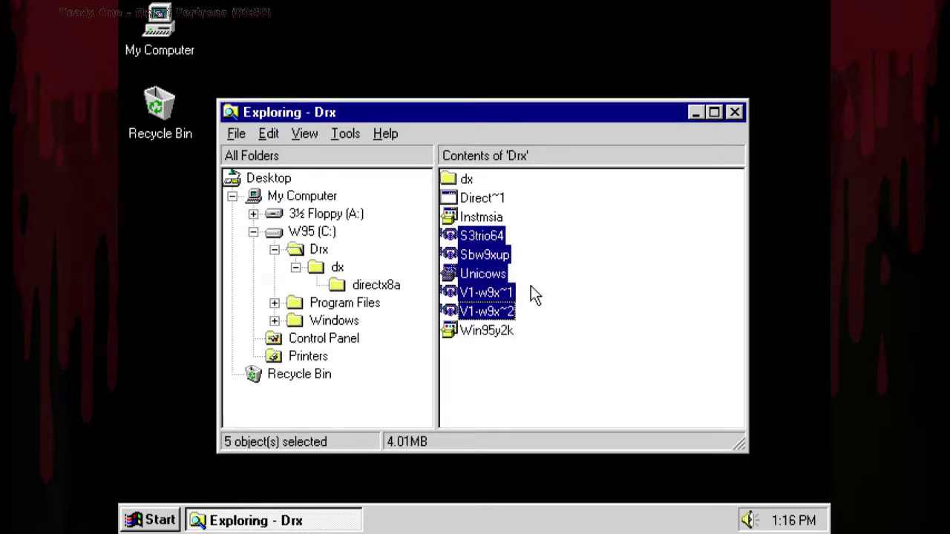
key("Delete")
left_click(531, 294)
left_click(475, 322)
left_click(483, 237)
key("Delete")
left_click(531, 297)
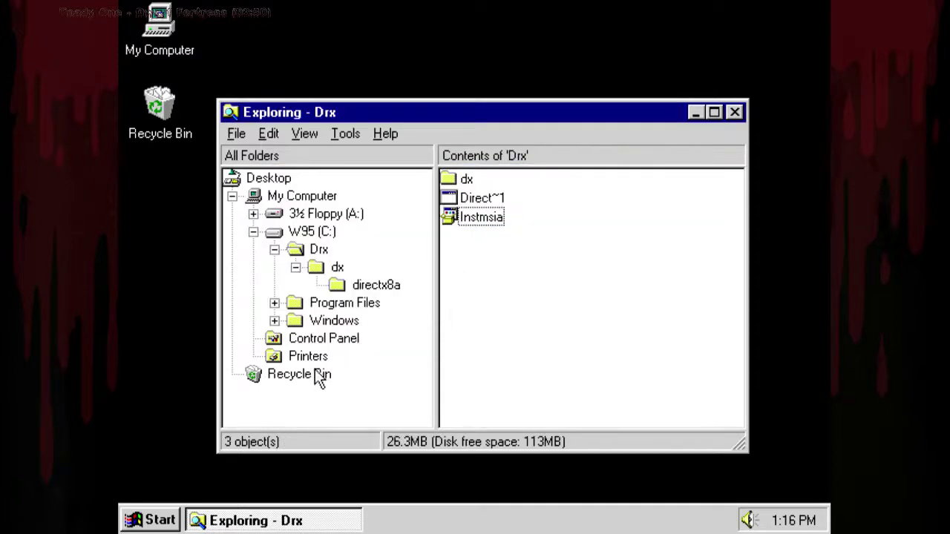
Empty the Recycle Bin to permanently remove the files deleted from Drx.
right_click(315, 374)
left_click(375, 420)
left_click(536, 298)
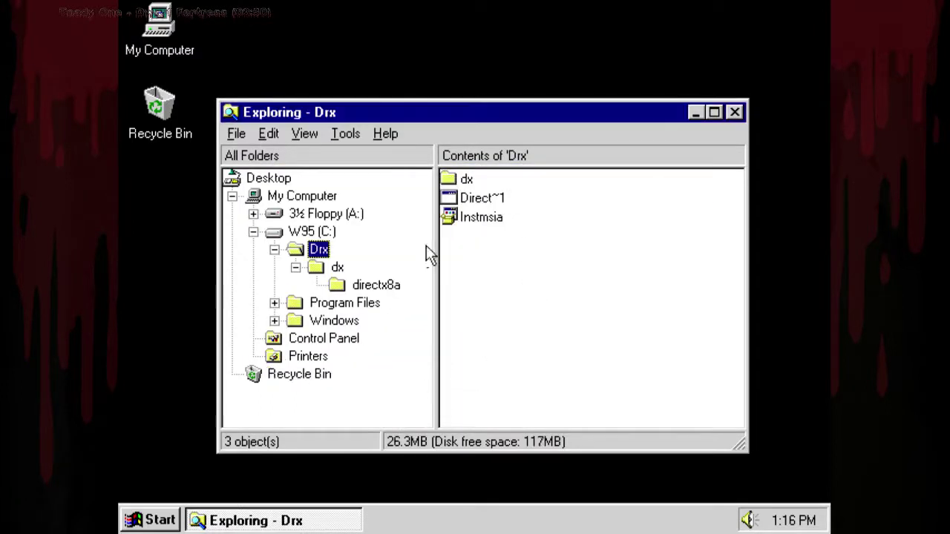
Try to install DirectX 8.0 by running dxsetup from the directx8a folder and accepting its license agreement.
left_click(364, 285)
double_click(502, 255)
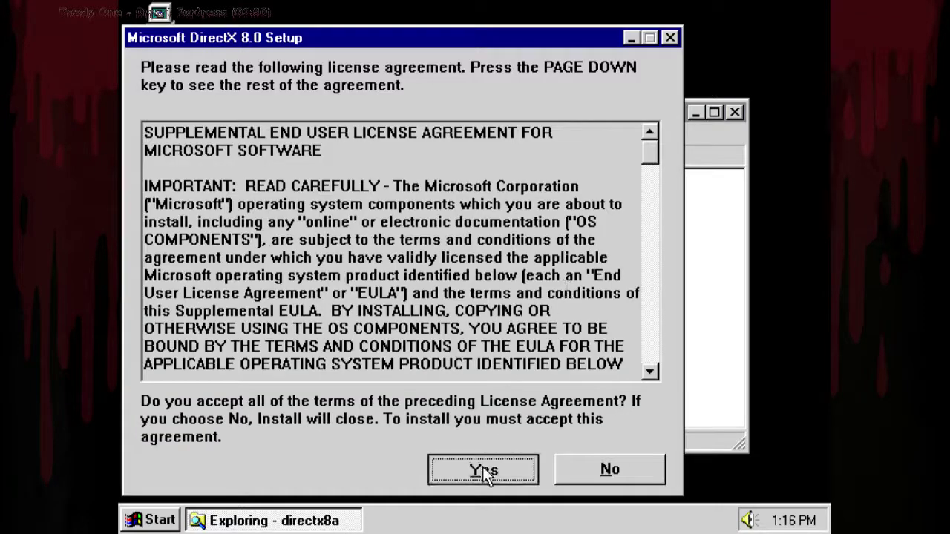
left_click(484, 470)
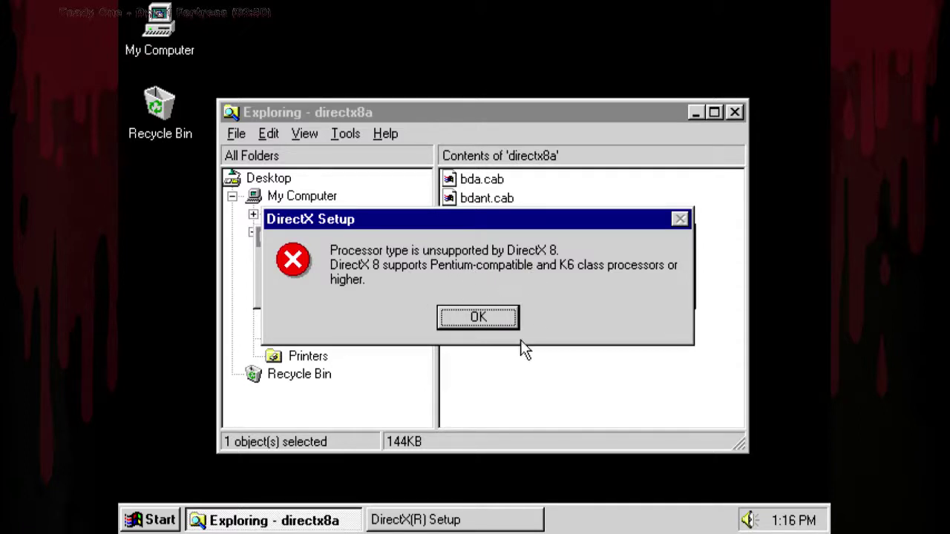
left_click(502, 319)
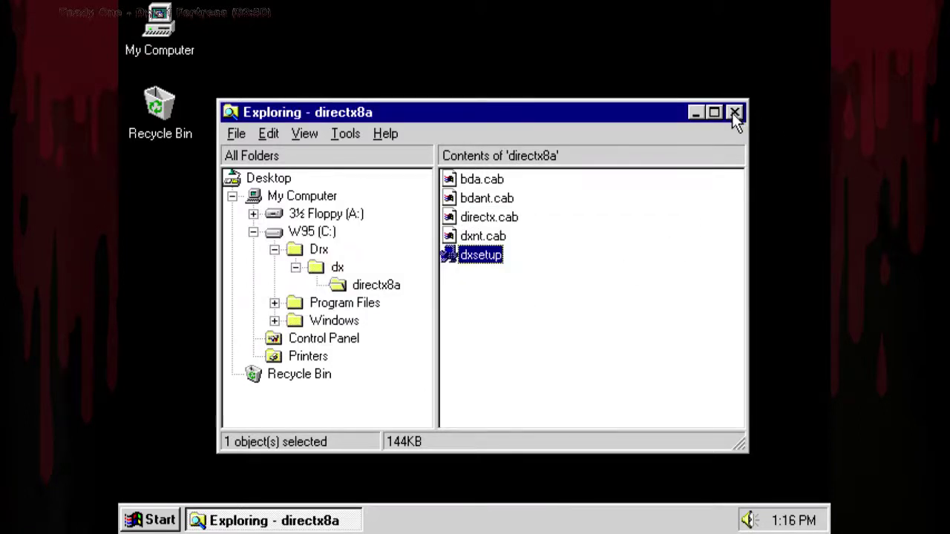
Restart the computer from within Windows.
left_click(152, 520)
left_click(196, 487)
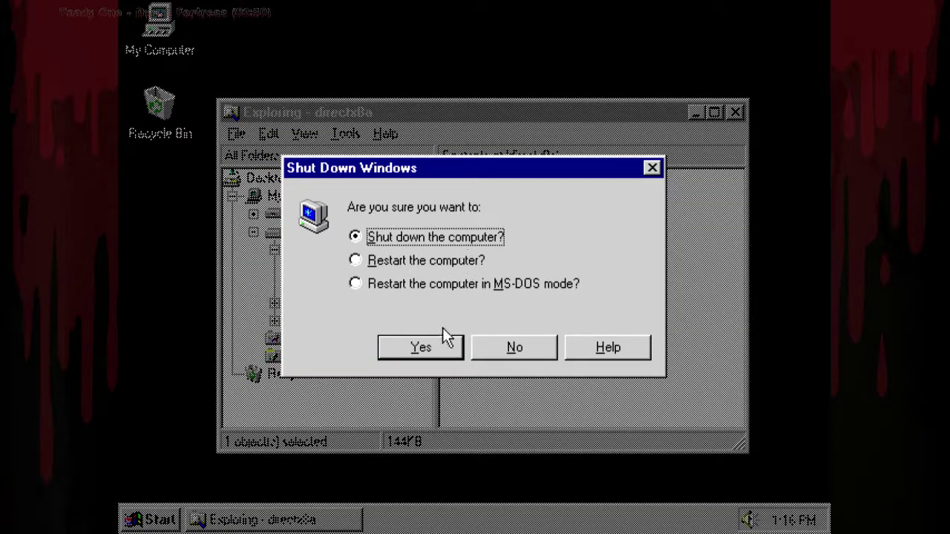
left_click(456, 264)
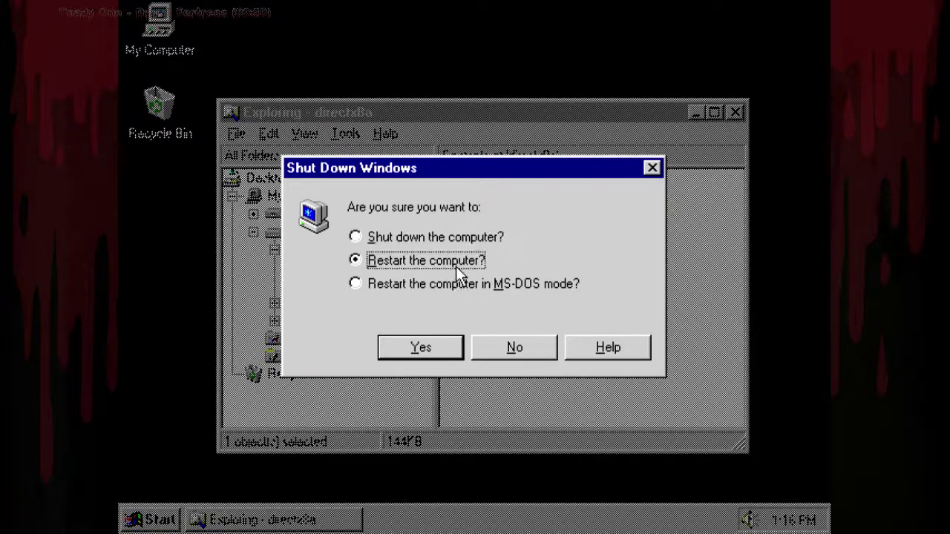
left_click(443, 357)
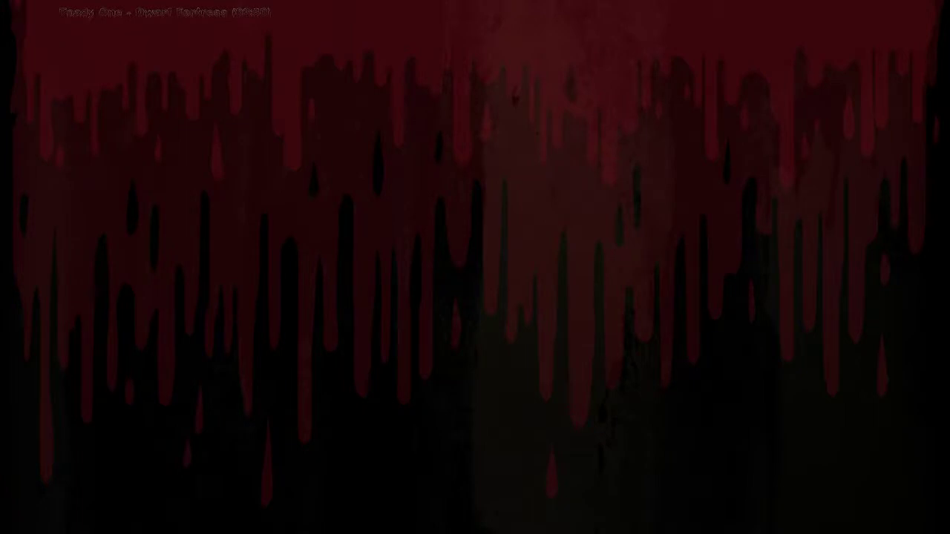
Boot Windows 95 by running w95 at the DOS prompt, then view the Rundll32 error details and close the error.
type("w95")
key("Tab")
key("Return")
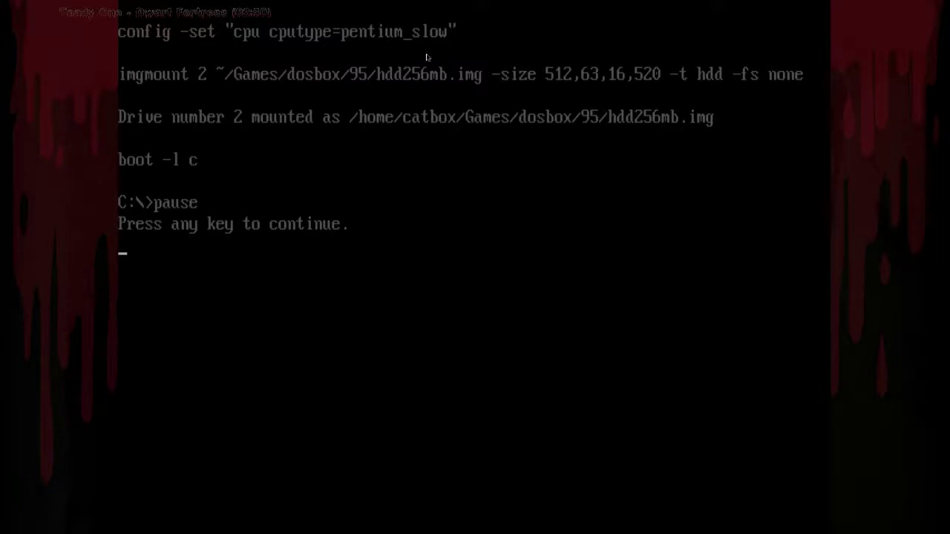
key("Return")
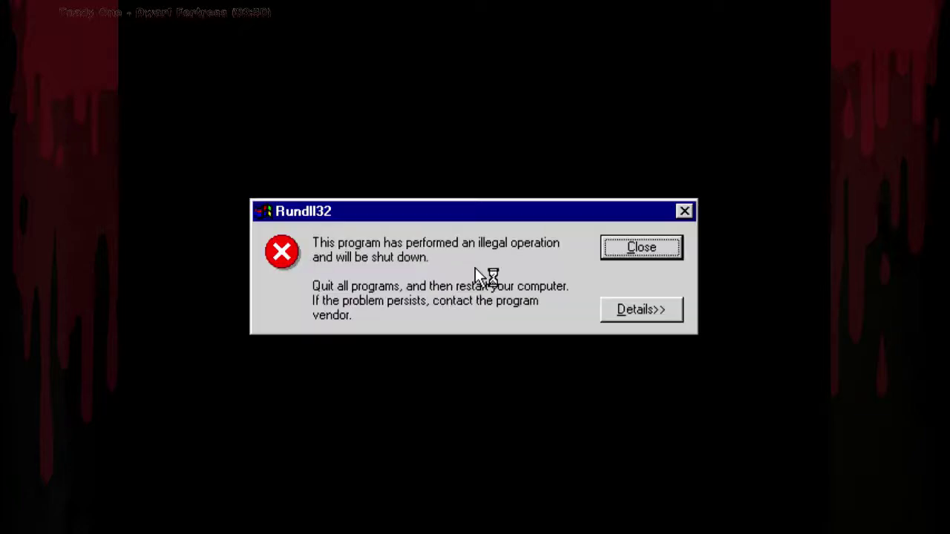
left_click(625, 298)
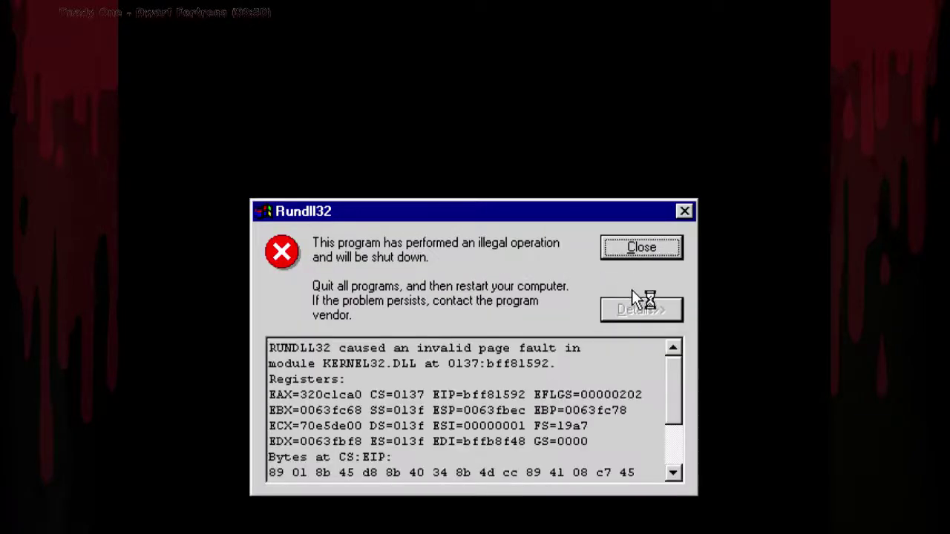
left_click(629, 256)
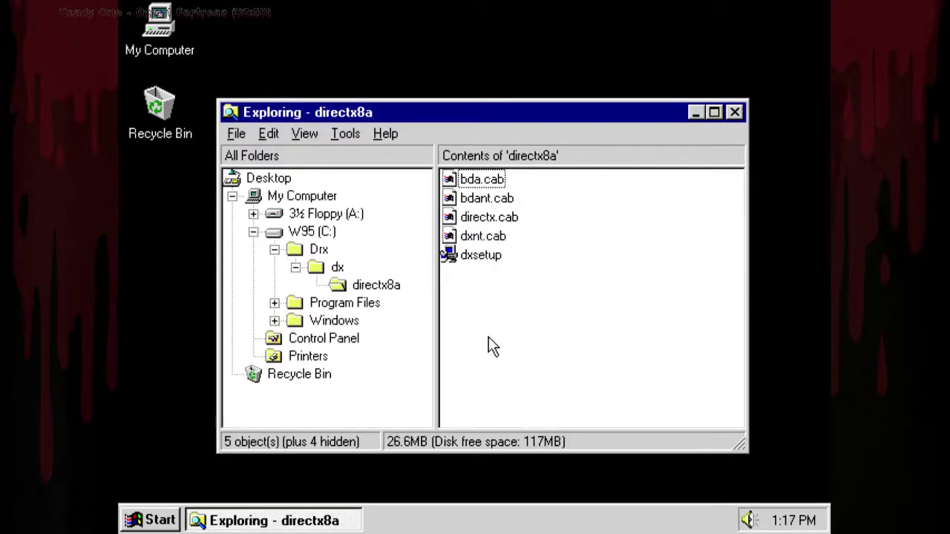
Try to run dxsetup in the directx8a folder and dismiss the error dialogs.
key("Down")
key("Down")
key("Down")
key("Down")
key("Return")
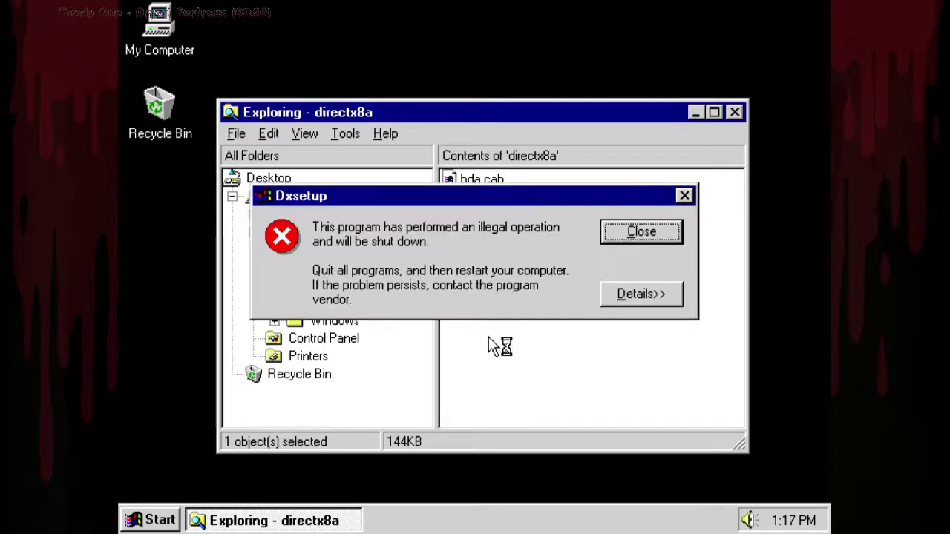
left_click(630, 232)
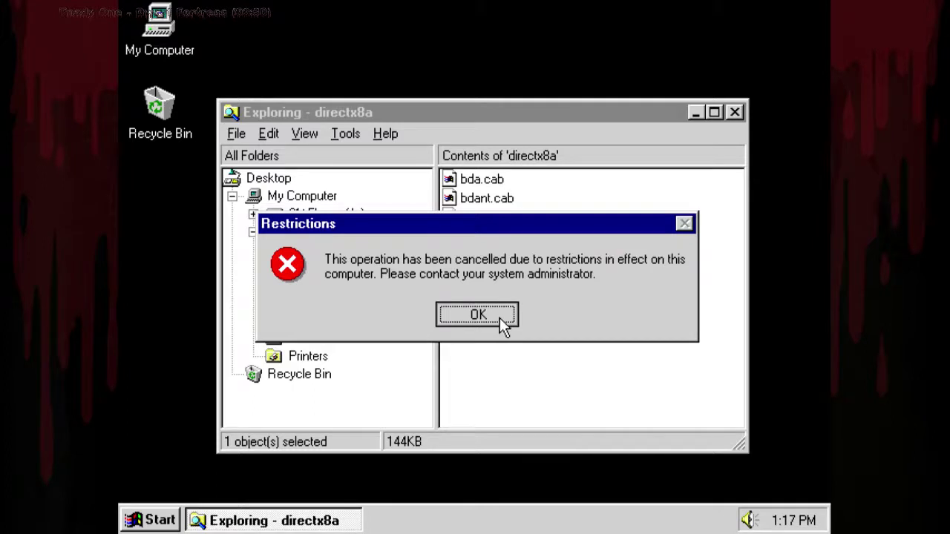
left_click(509, 317)
left_click(670, 237)
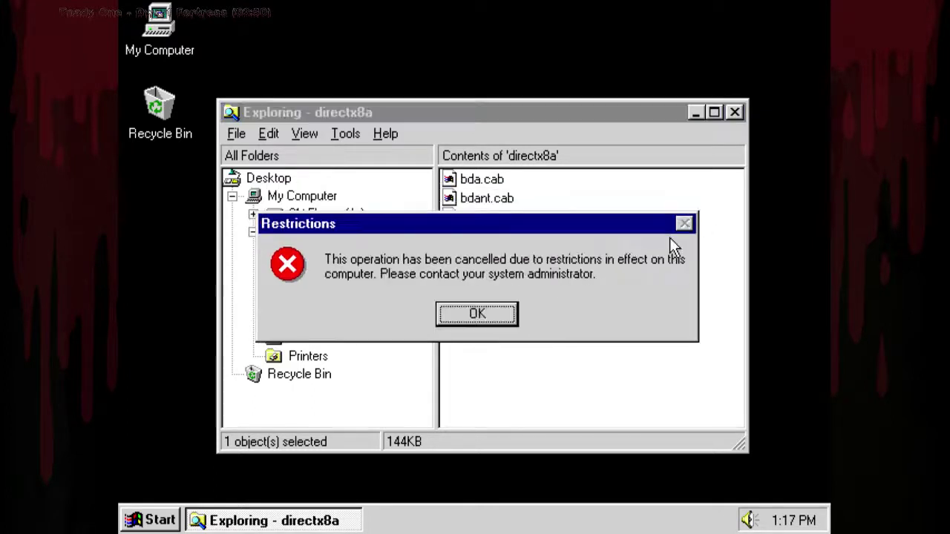
key("Return")
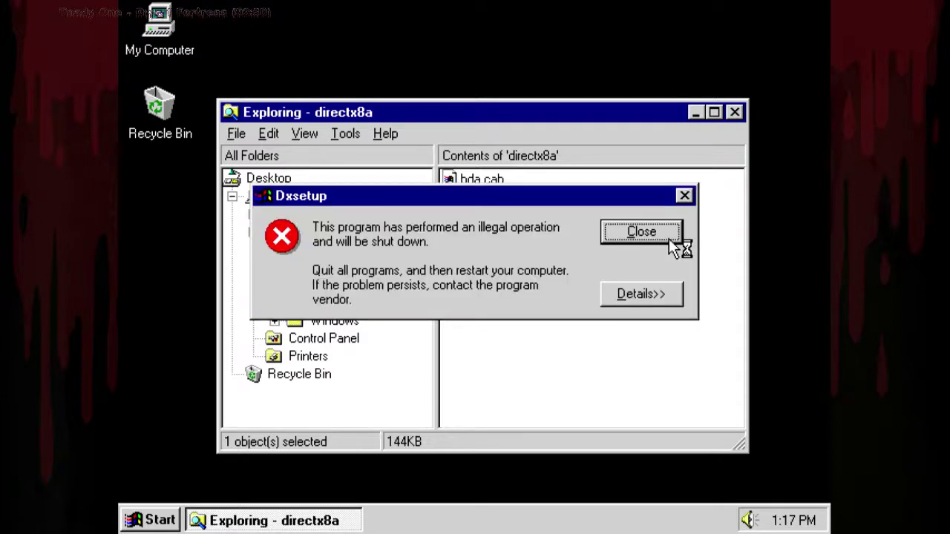
left_click(668, 238)
key("Return")
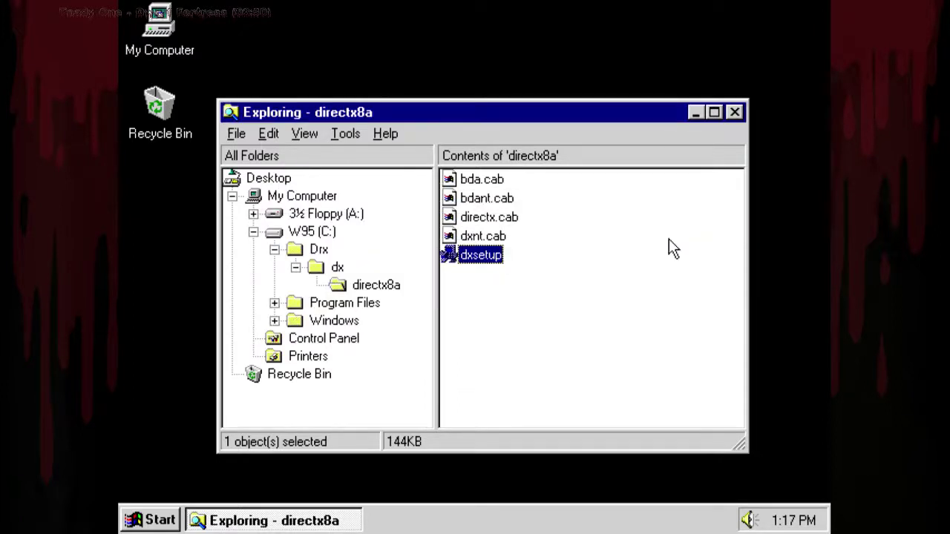
Shut down the computer from within Windows.
key("alt")
key("super")
key("u")
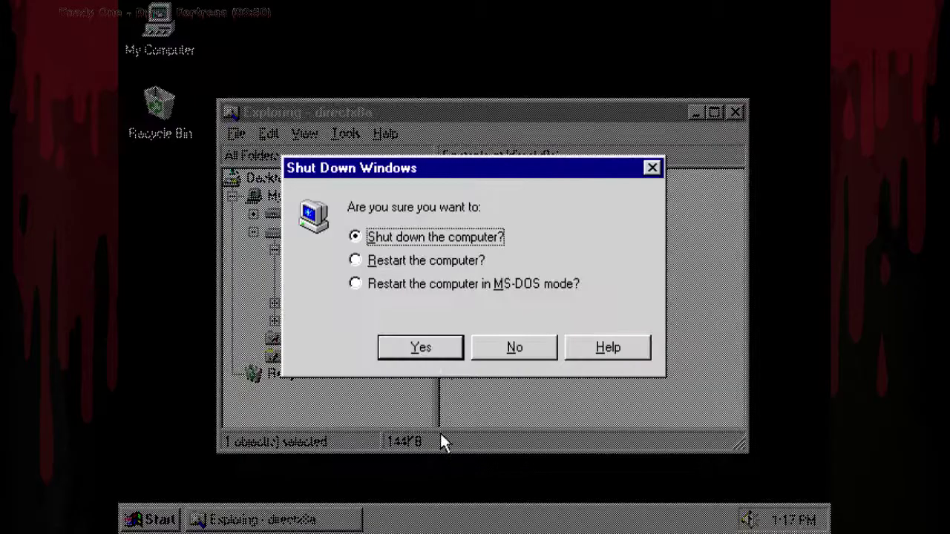
left_click(442, 260)
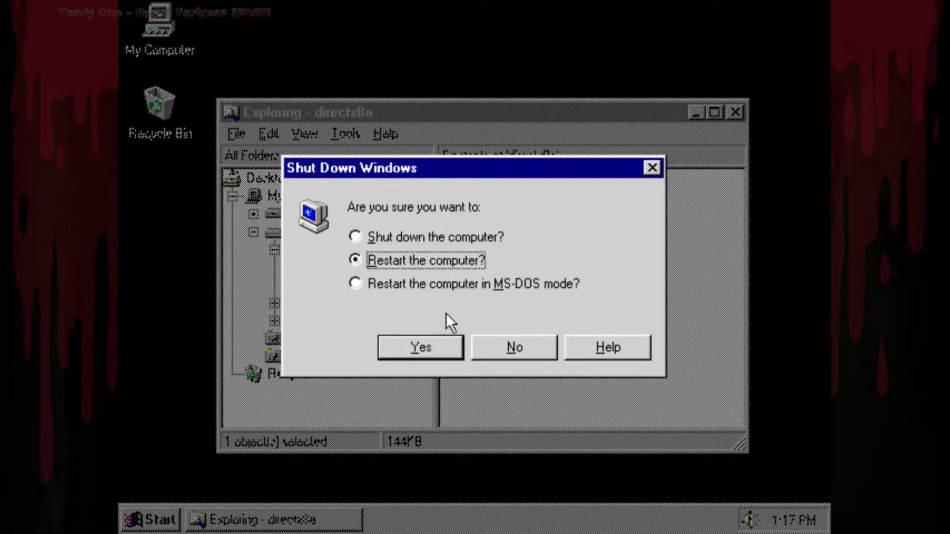
left_click(442, 238)
left_click(435, 352)
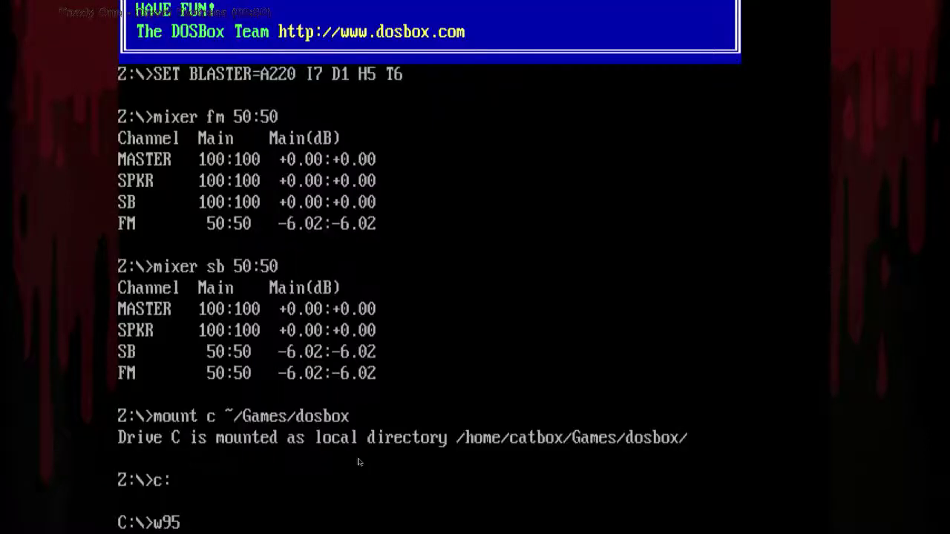
Run w95 at the C: prompt and continue past the pause to boot Windows 95.
key("Tab")
key("Return")
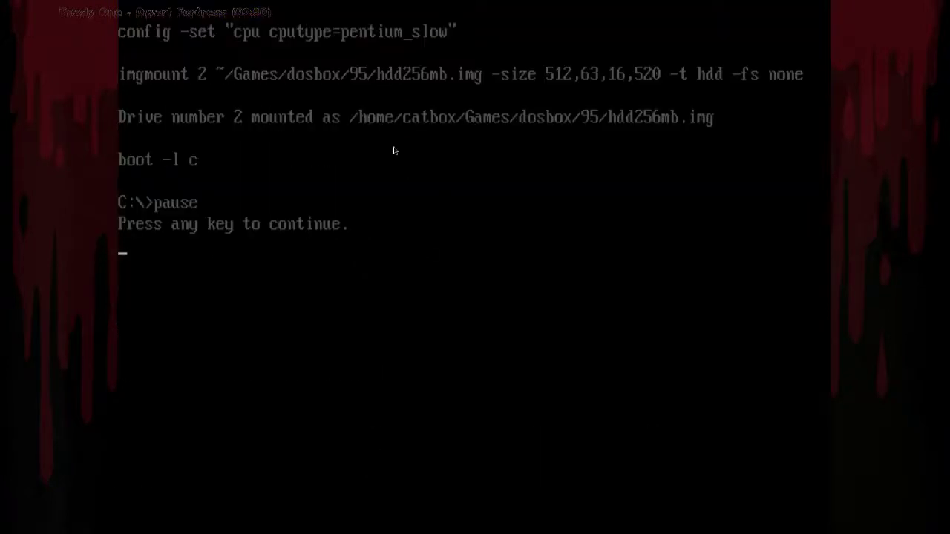
key("Return")
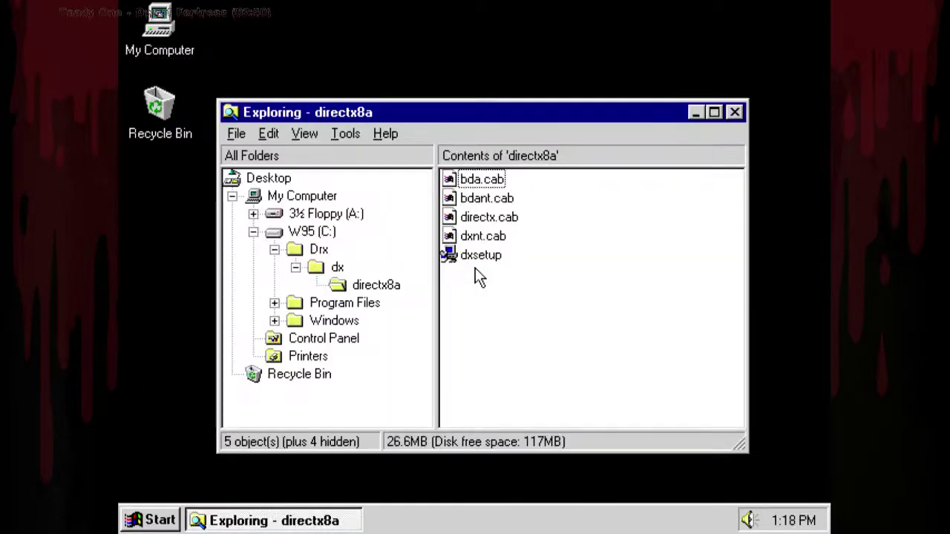
Try dxsetup again, examine the details of its illegal operation error, and dismiss the dialogs.
left_click(477, 259)
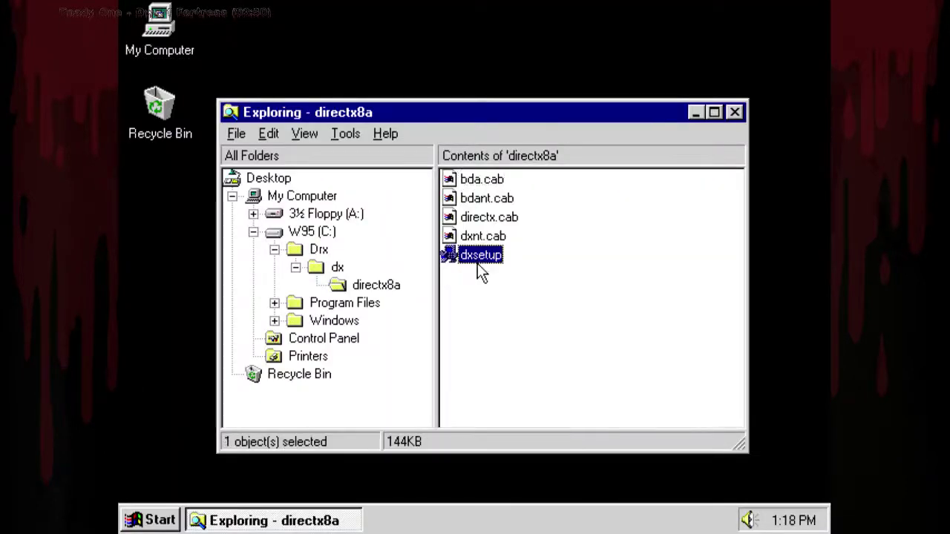
double_click(478, 259)
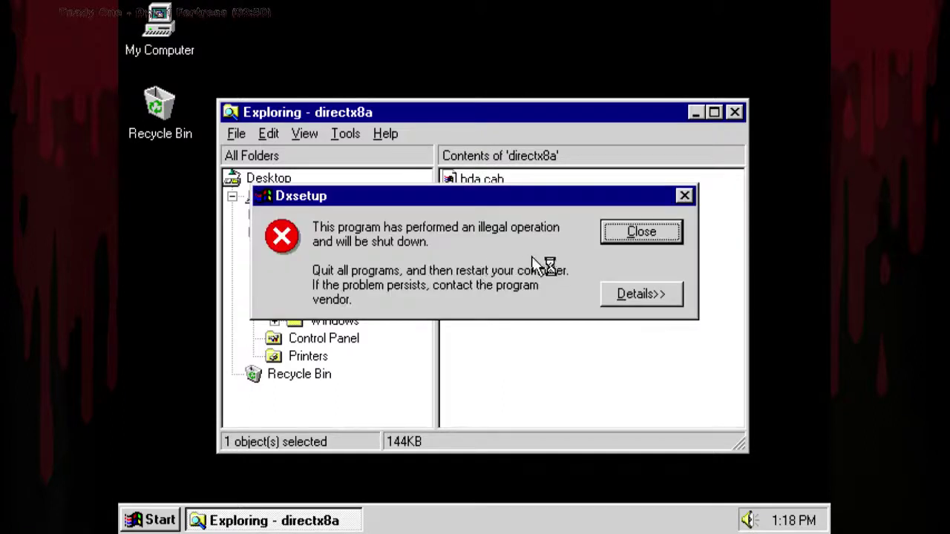
left_click(621, 291)
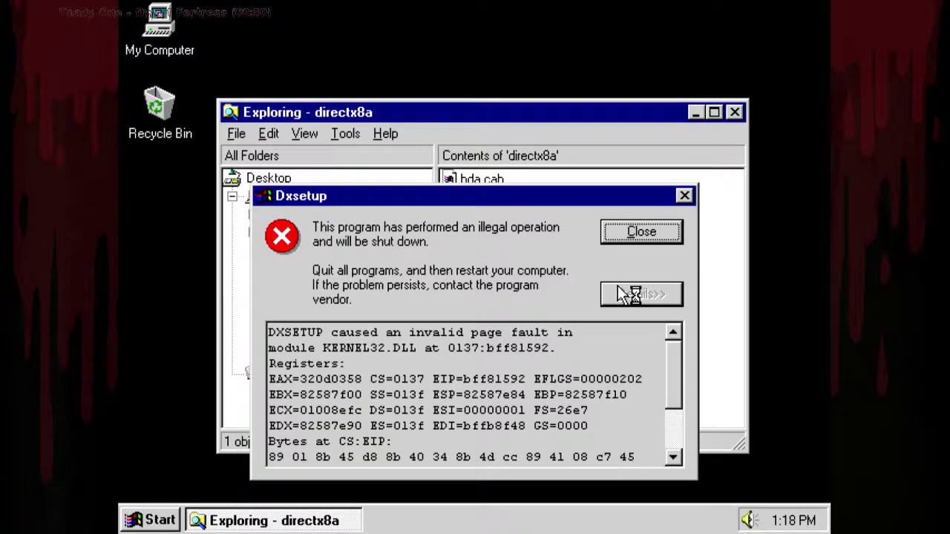
left_click(621, 241)
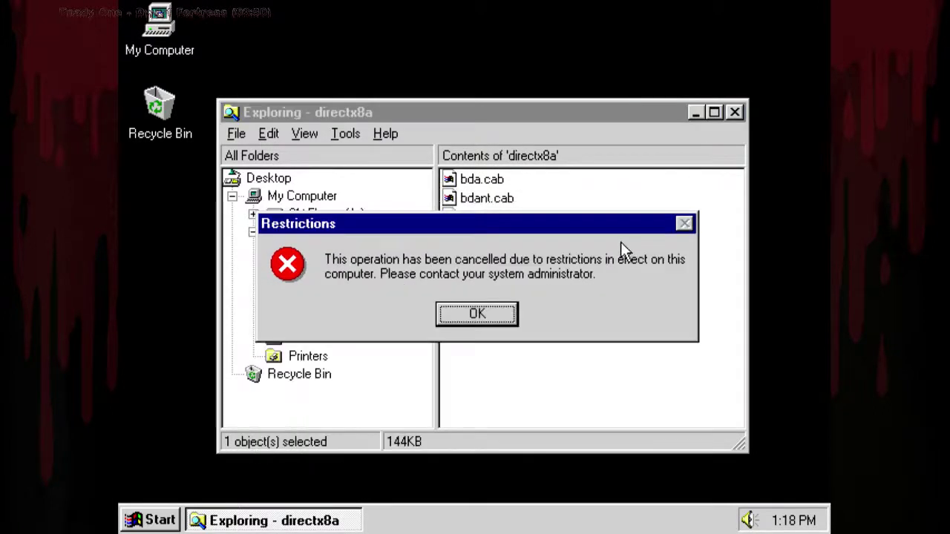
left_click(471, 304)
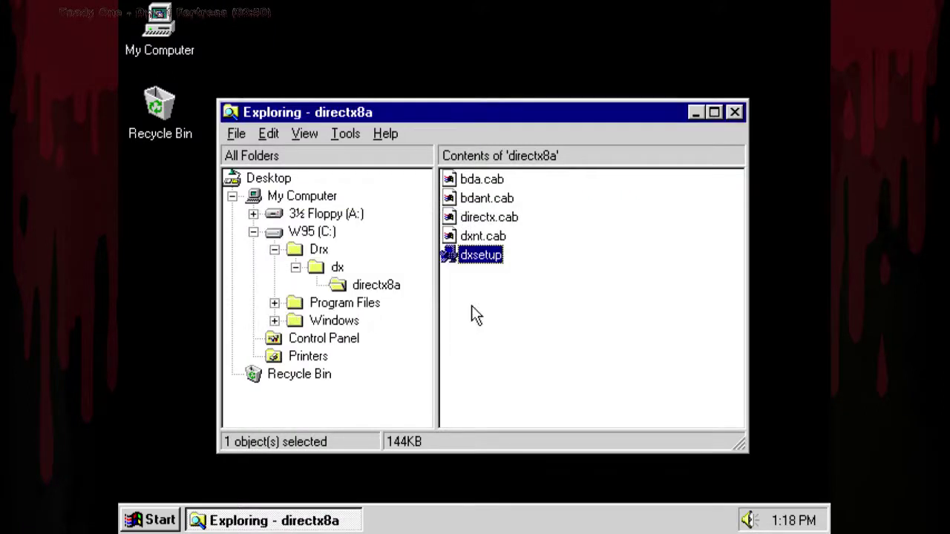
Open the desktop's display properties and review the S3 refresh rates, 3Dfx Voodoo graphics options and general display settings.
right_click(525, 466)
mouse_move(564, 493)
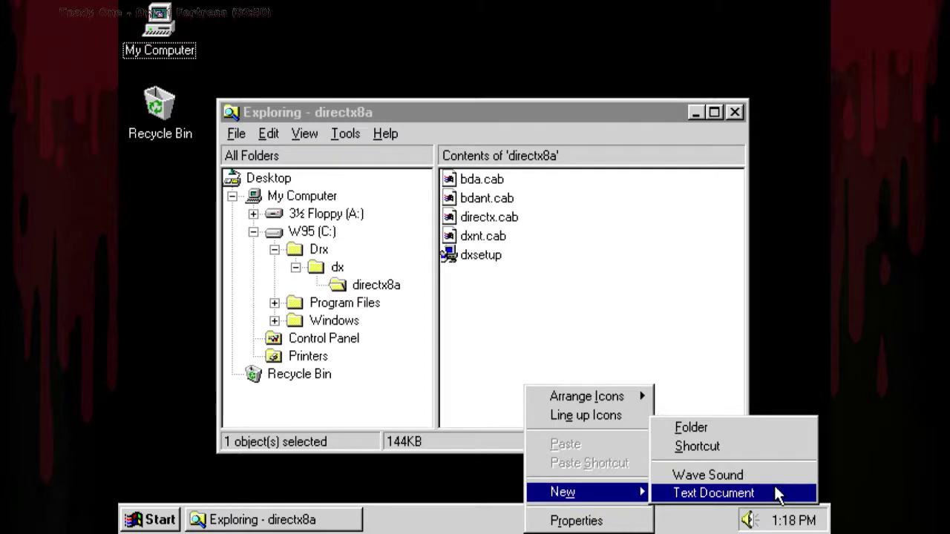
left_click(598, 521)
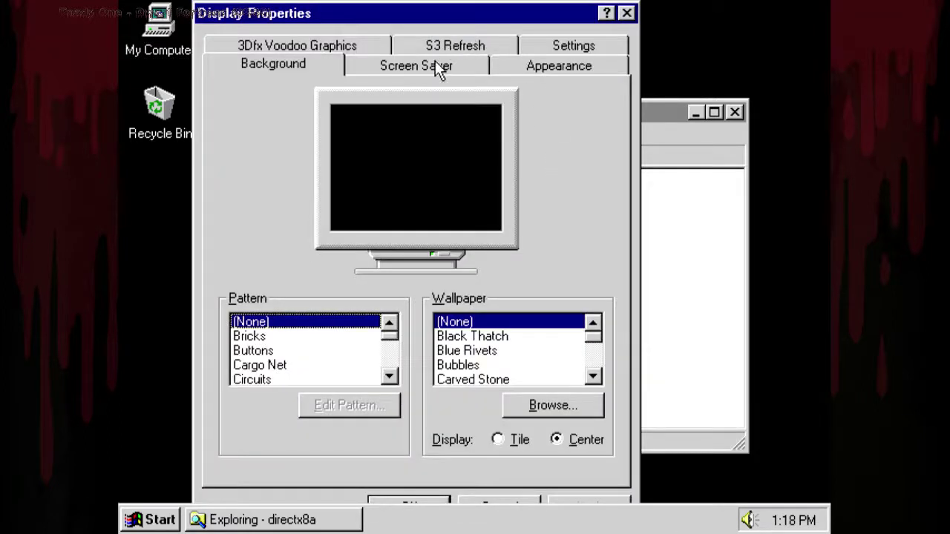
left_click(433, 46)
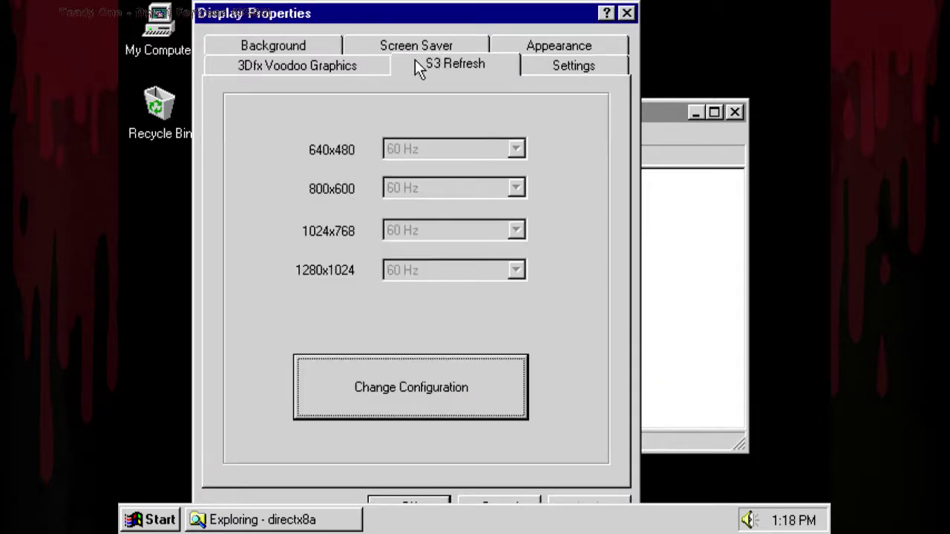
left_click(351, 73)
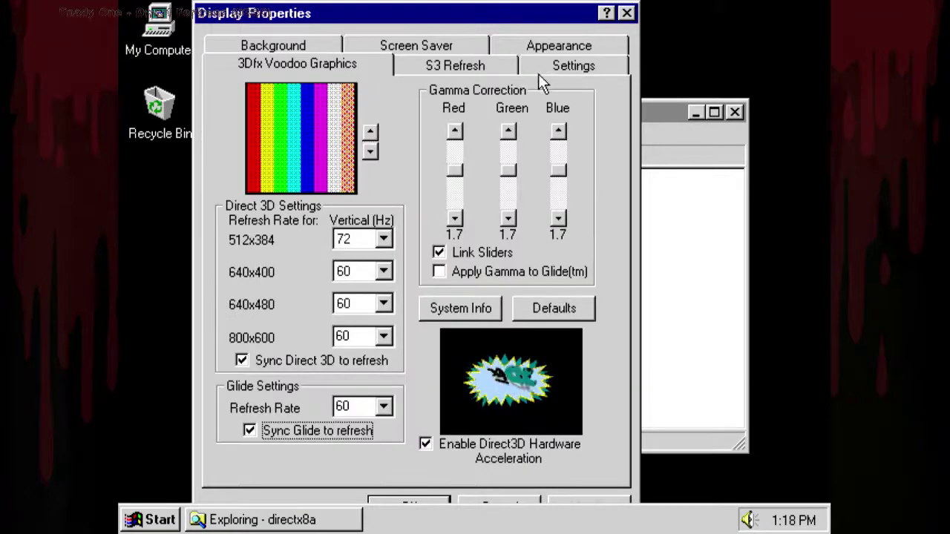
left_click(584, 46)
left_click(567, 43)
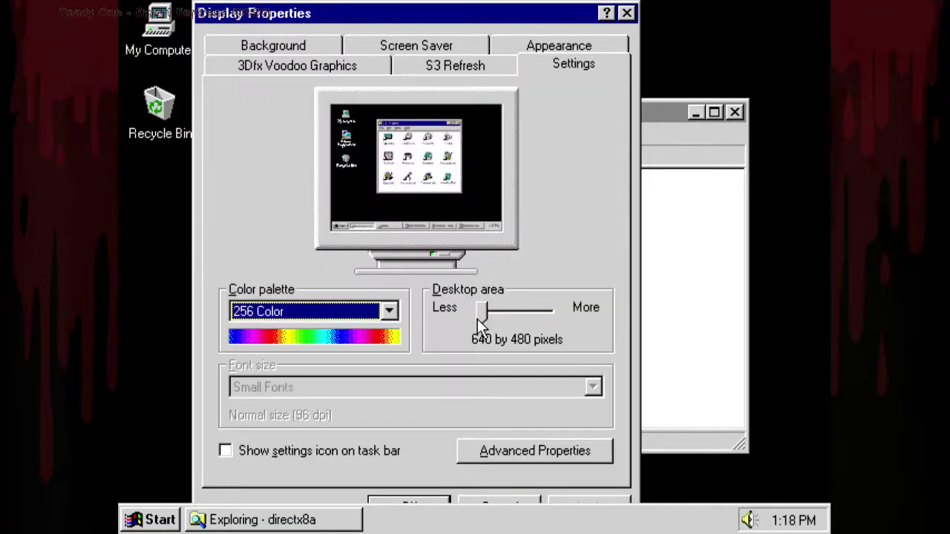
Set the color palette to High Color (16 bit), apply it and keep the setting.
left_click(378, 313)
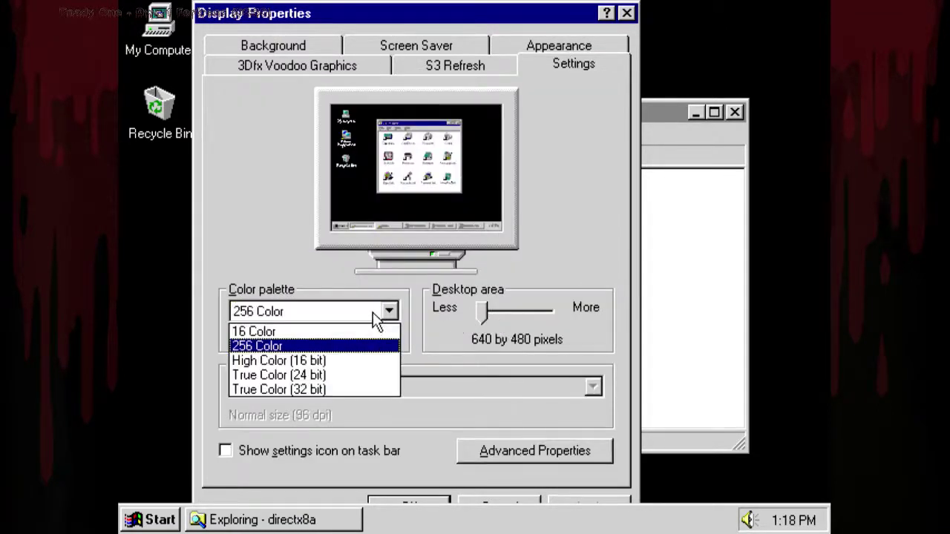
left_click(362, 361)
left_click(578, 505)
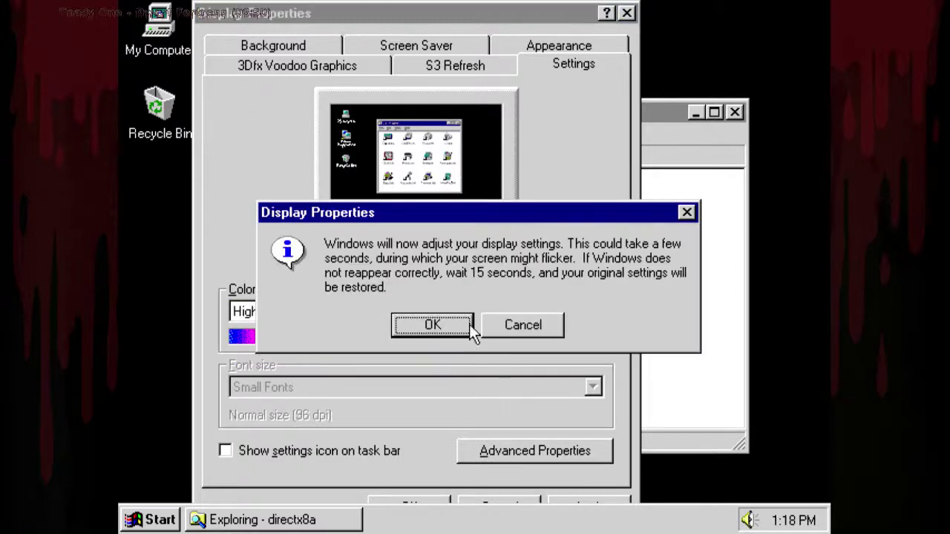
left_click(459, 329)
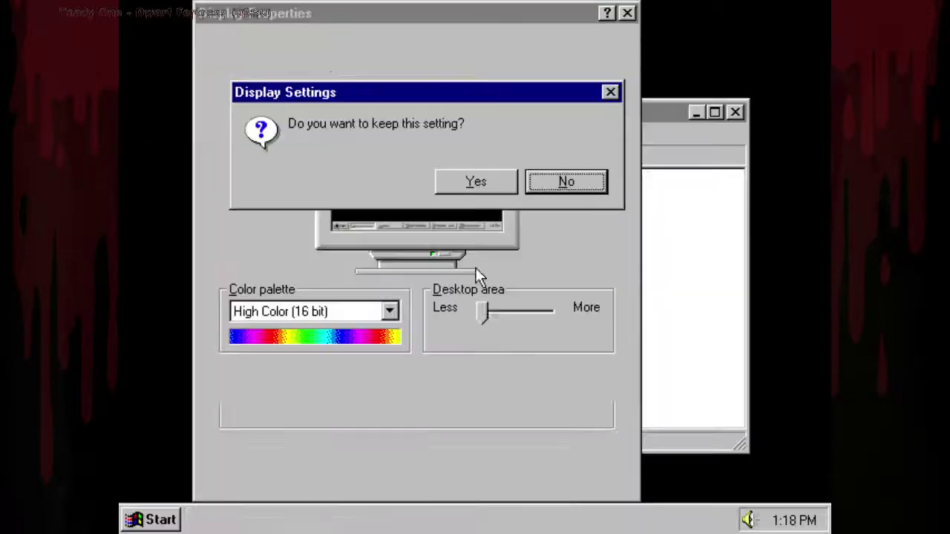
left_click(475, 184)
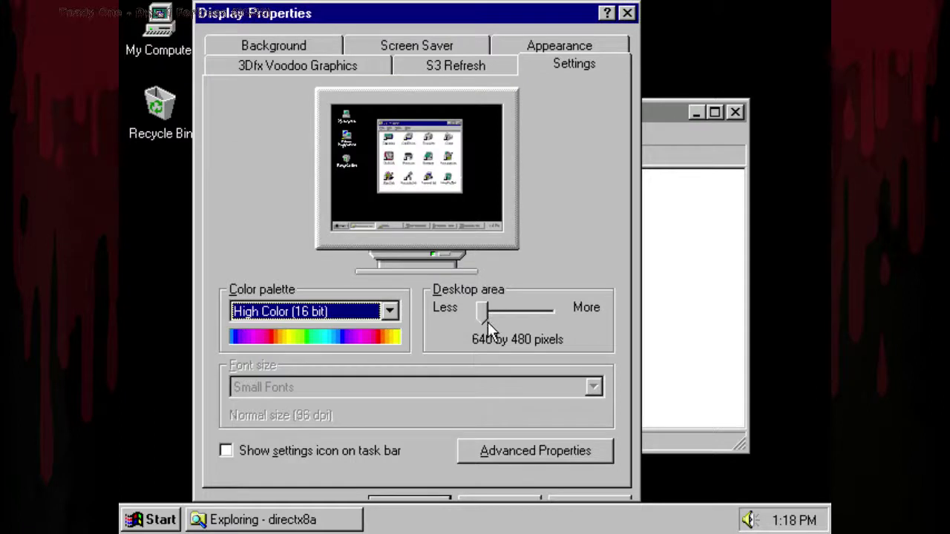
Set the desktop area to 1024 by 768 pixels and the font size to Large Fonts, and apply the changes.
left_click_drag(488, 322, 515, 321)
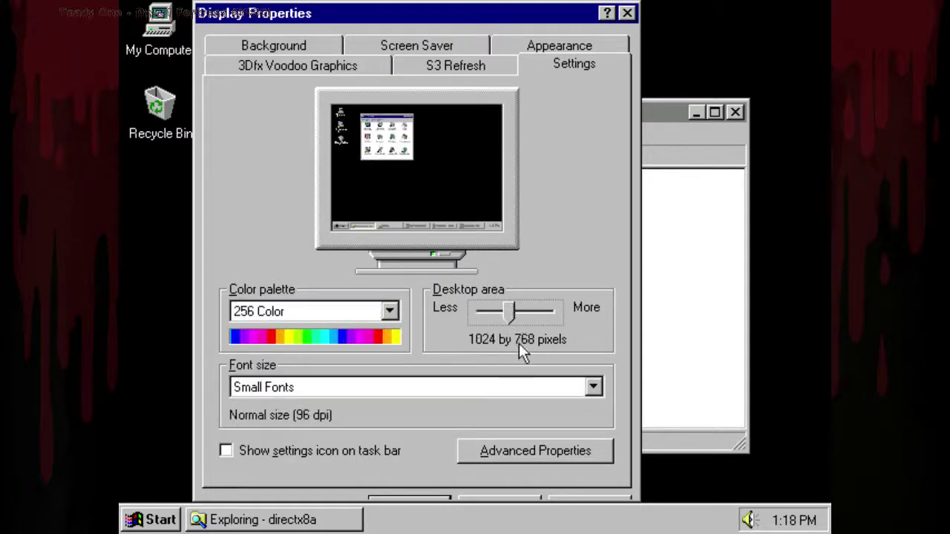
left_click(556, 395)
left_click(545, 421)
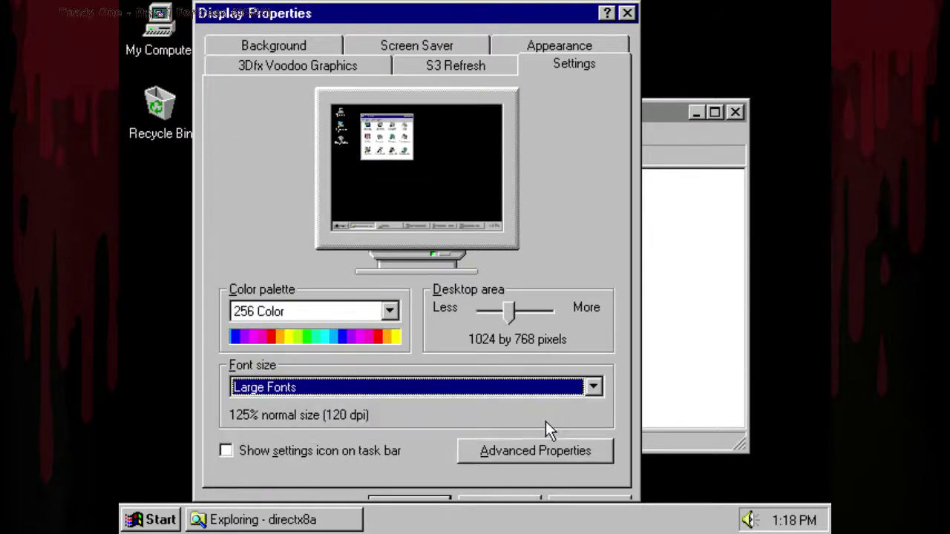
left_click(585, 497)
left_click(409, 325)
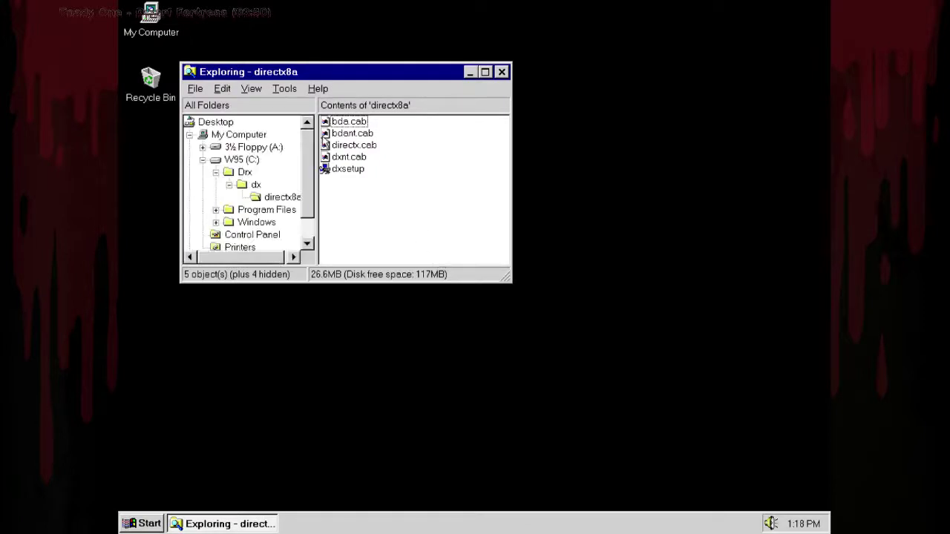
Try dxsetup at the new resolution, examine the details of its error, and dismiss the dialogs.
double_click(342, 169)
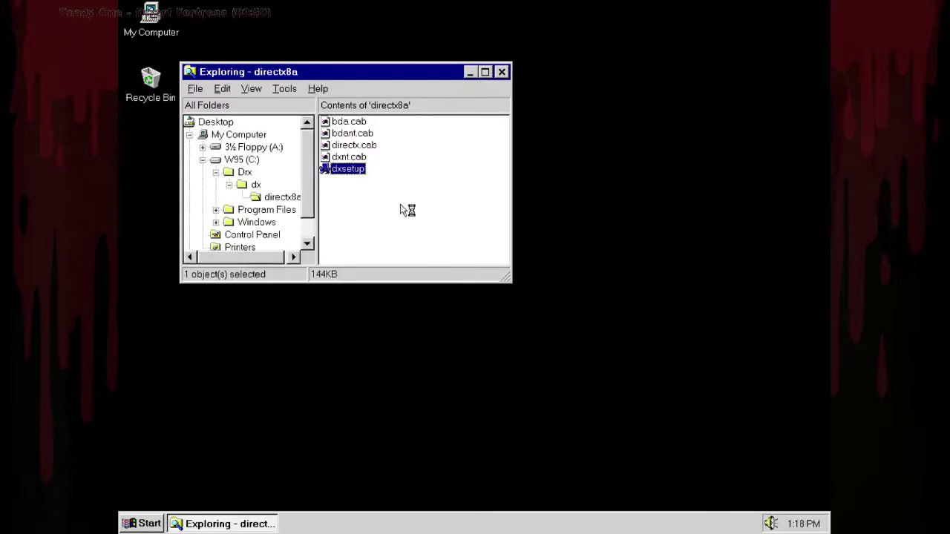
left_click(613, 287)
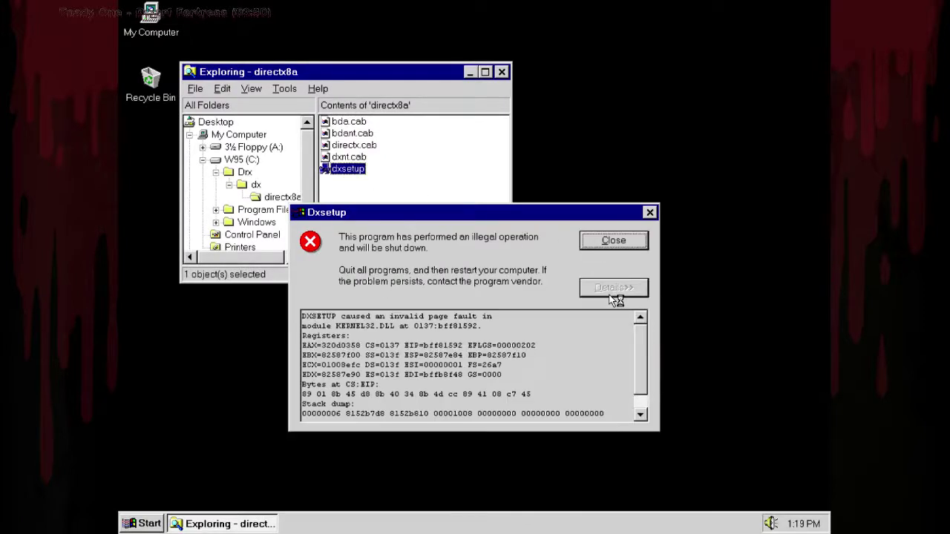
left_click(618, 245)
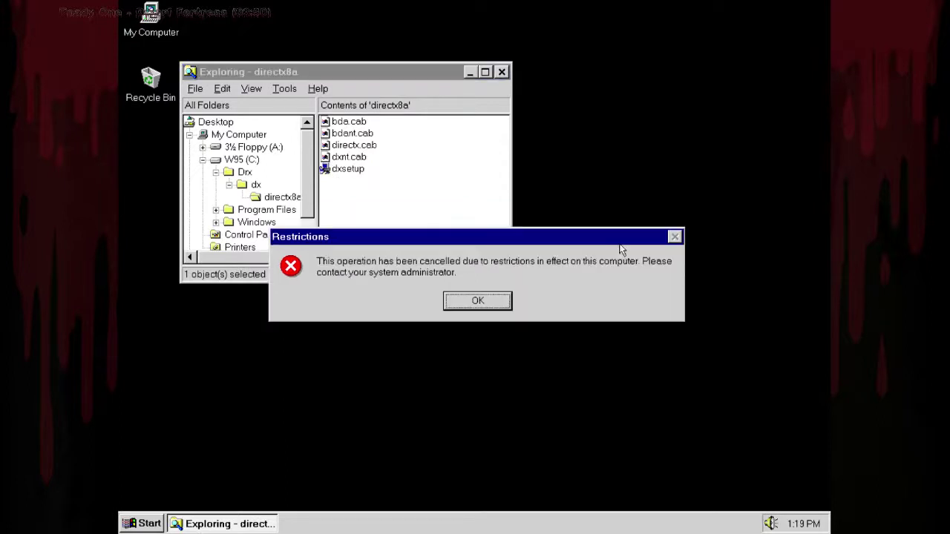
left_click(477, 300)
left_click(143, 524)
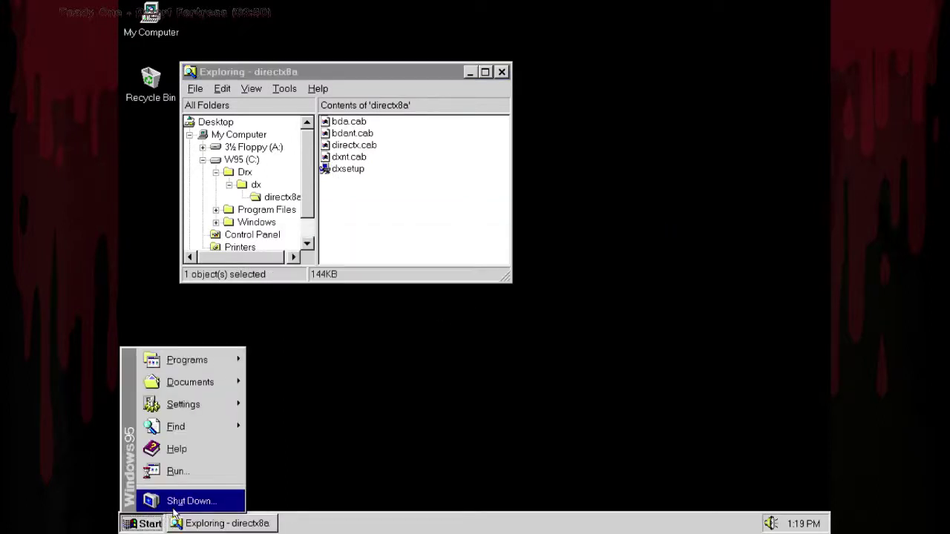
left_click(471, 314)
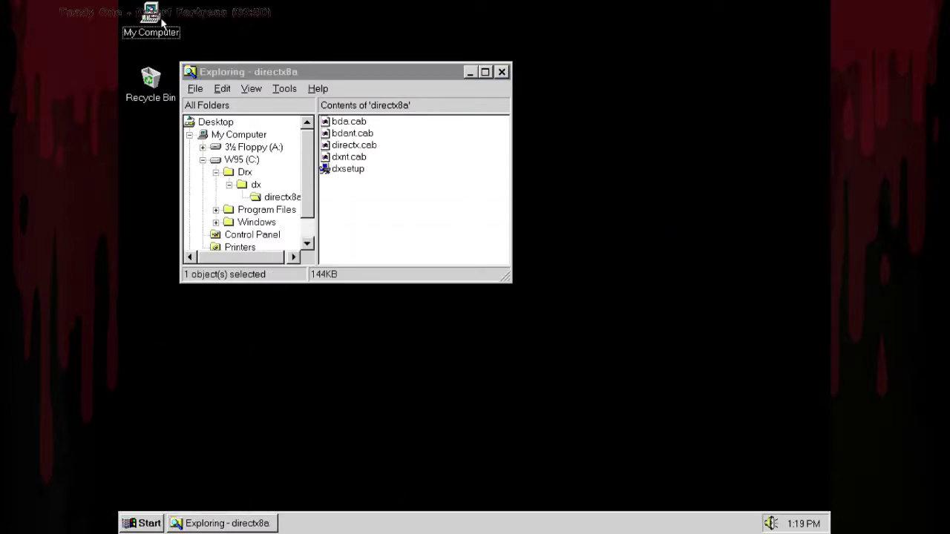
Let Windows manage the virtual memory settings in the computer's system properties, confirm the change and restart.
right_click(162, 22)
left_click(223, 111)
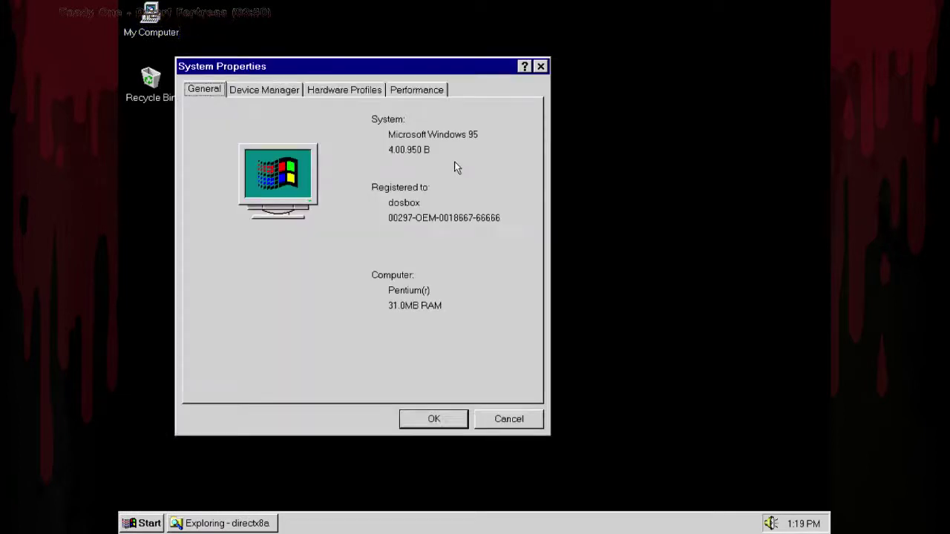
left_click(430, 90)
left_click(447, 369)
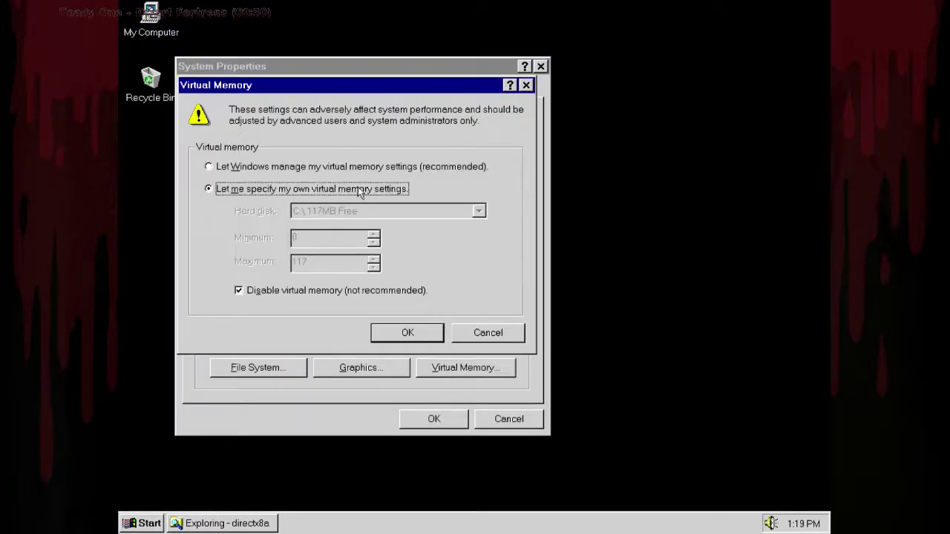
left_click(342, 167)
left_click(407, 333)
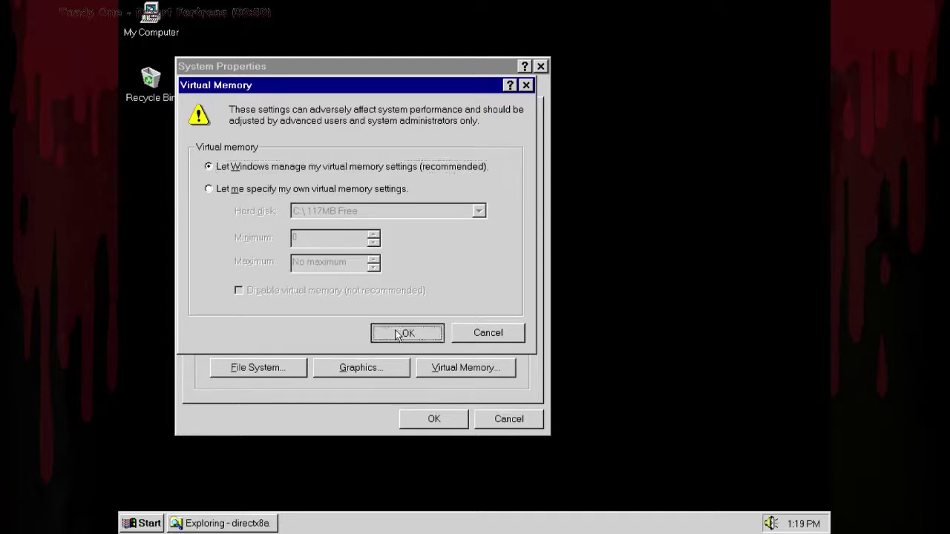
left_click(434, 419)
left_click(453, 310)
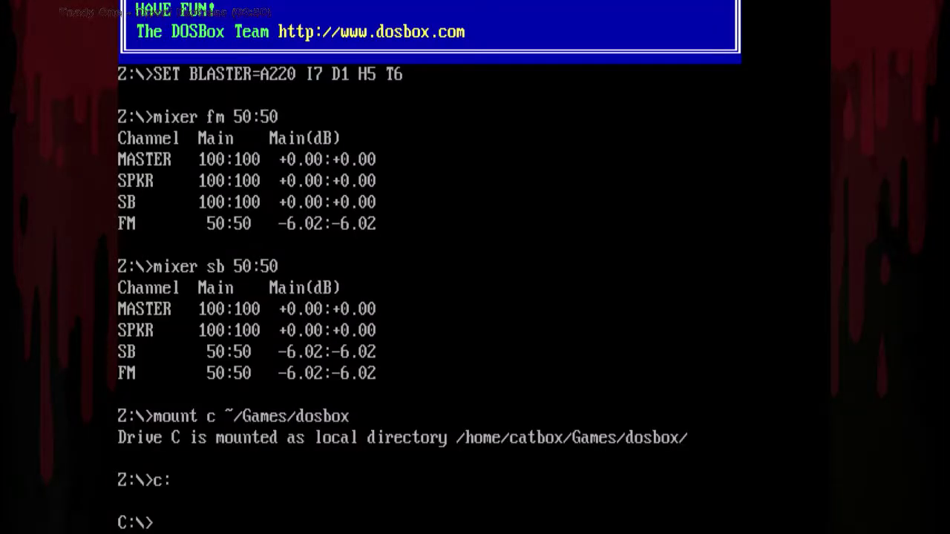
Run w95 at the C: prompt and continue past the pause to boot Windows 95.
type("w9")
key("Tab")
key("Return")
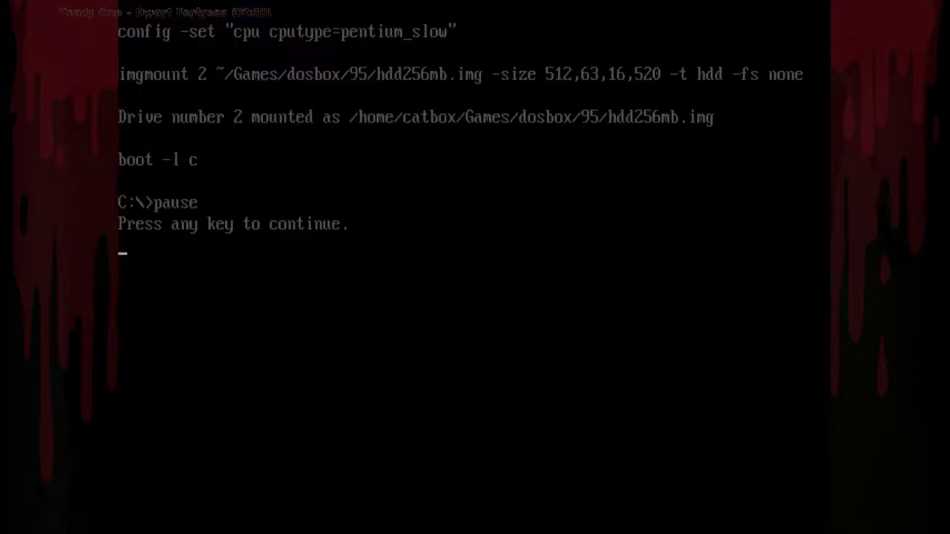
key("Return")
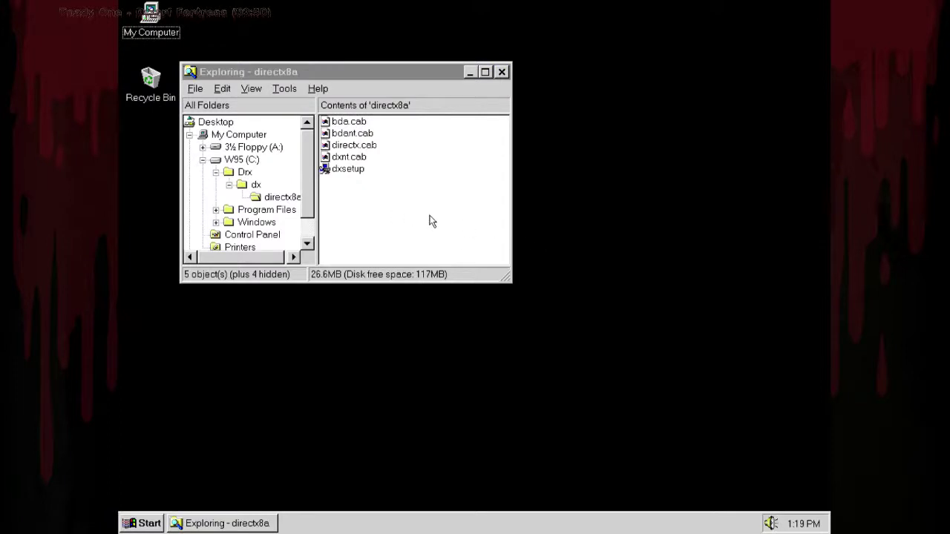
Try dxsetup again with the changed virtual memory setting, open the error details, and dismiss the dialogs.
double_click(357, 171)
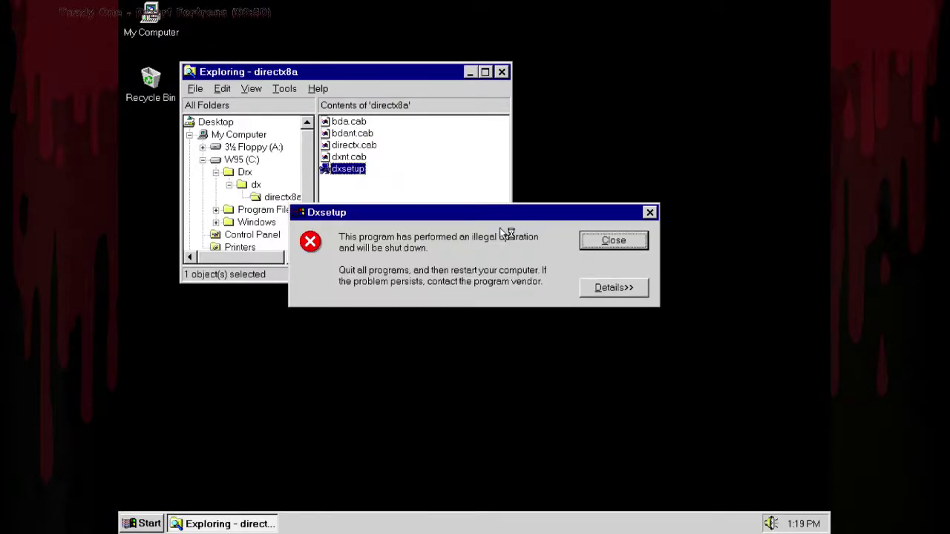
left_click(621, 289)
left_click(615, 242)
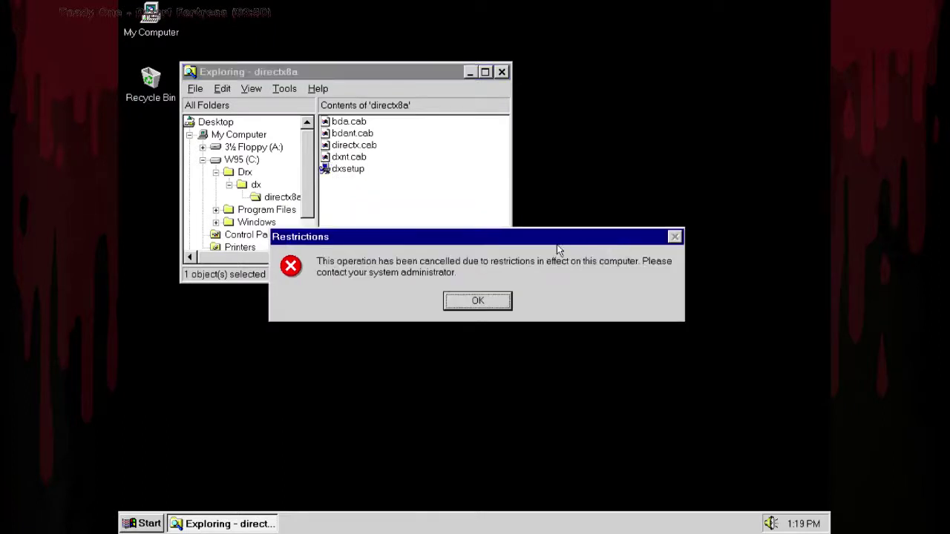
left_click(503, 302)
Delete all five visible files in the directx8a folder, from bda.cab to dxsetup, to the Recycle Bin.
key("ctrl+a")
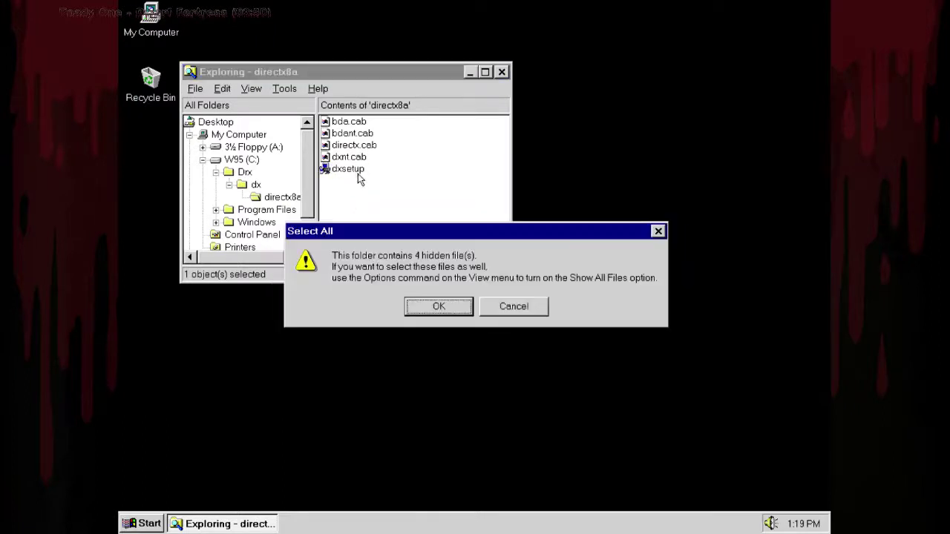
left_click(537, 306)
left_click(349, 121, "shift")
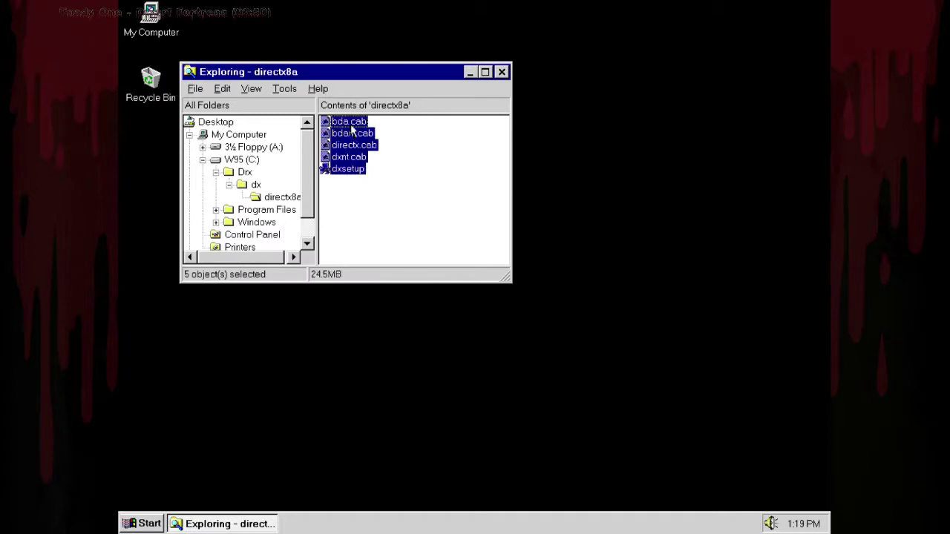
key("Delete")
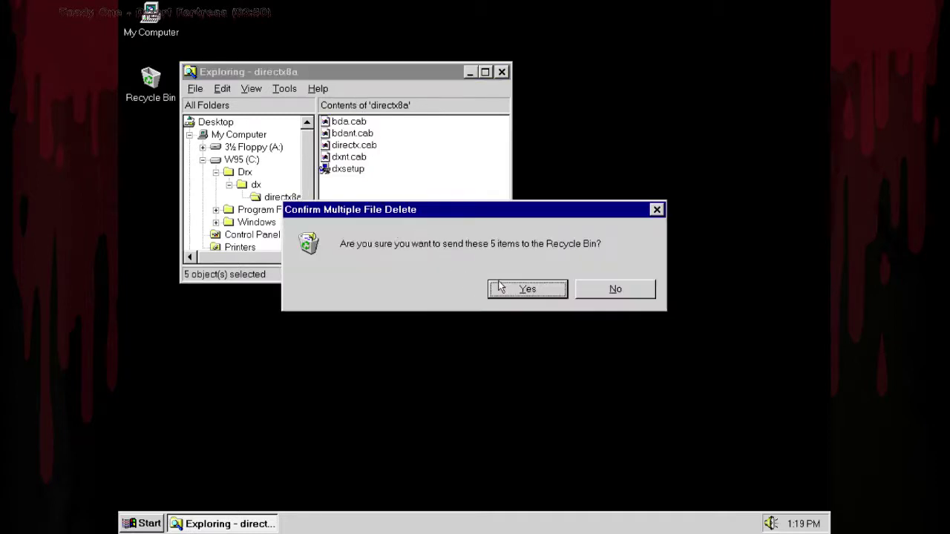
left_click(505, 288)
left_click(454, 308)
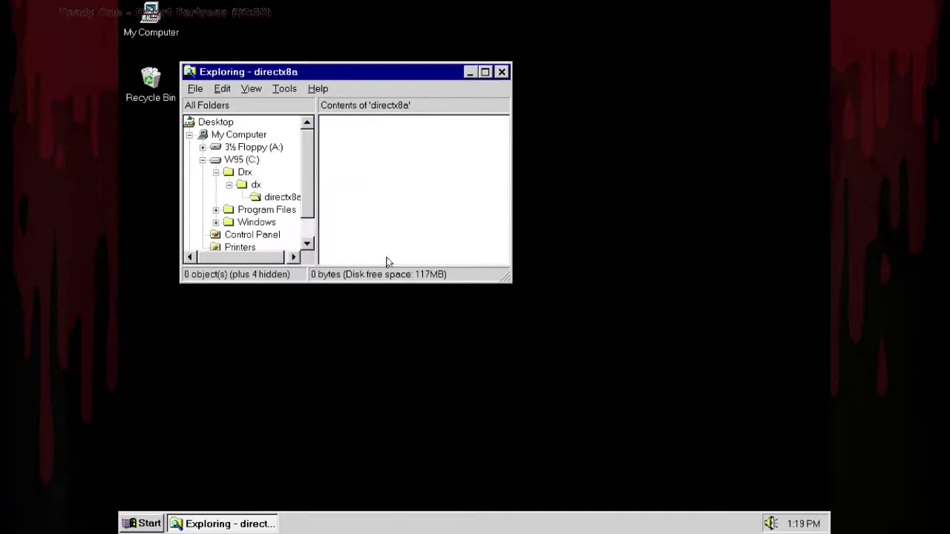
Extract the Direct~1 archive in the Drx folder to C:\DRX\dx, overwriting existing files without asking again.
left_click(242, 160)
left_click(244, 171)
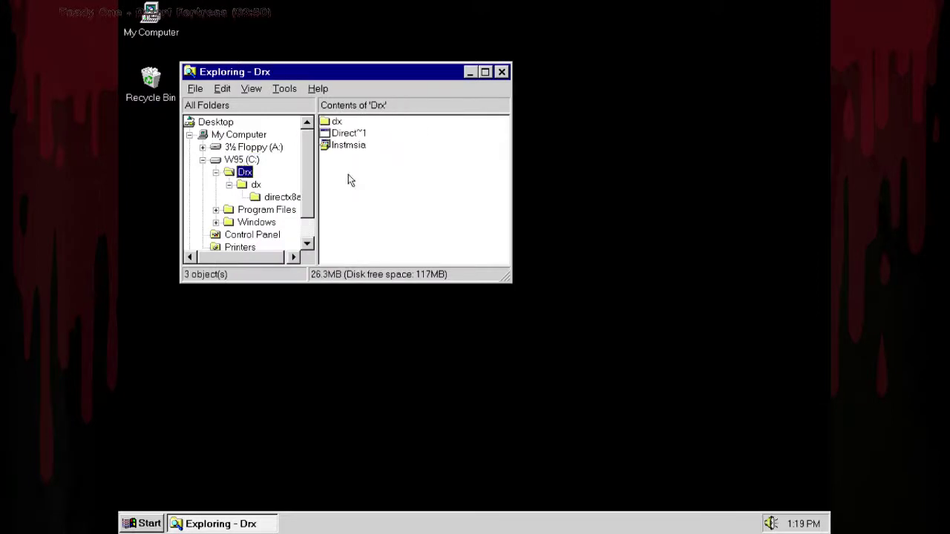
double_click(353, 136)
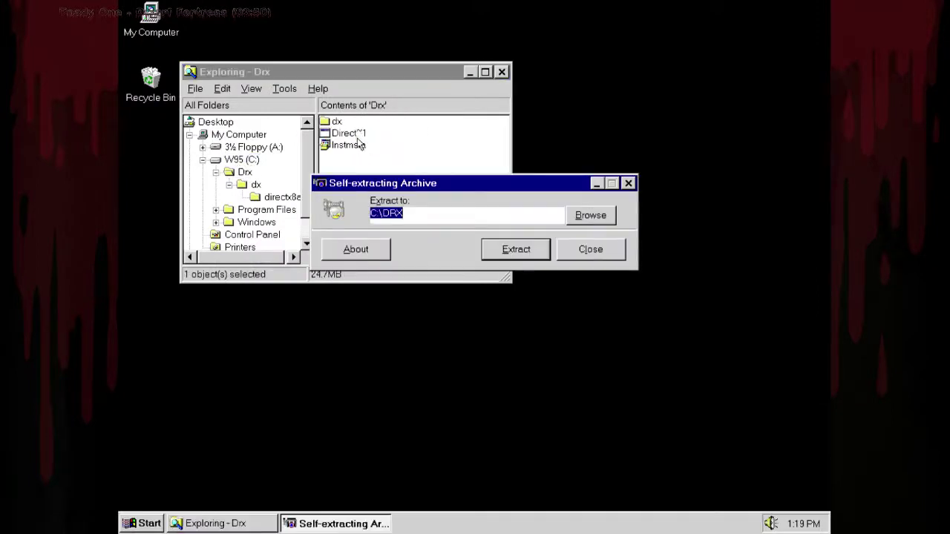
left_click(453, 213)
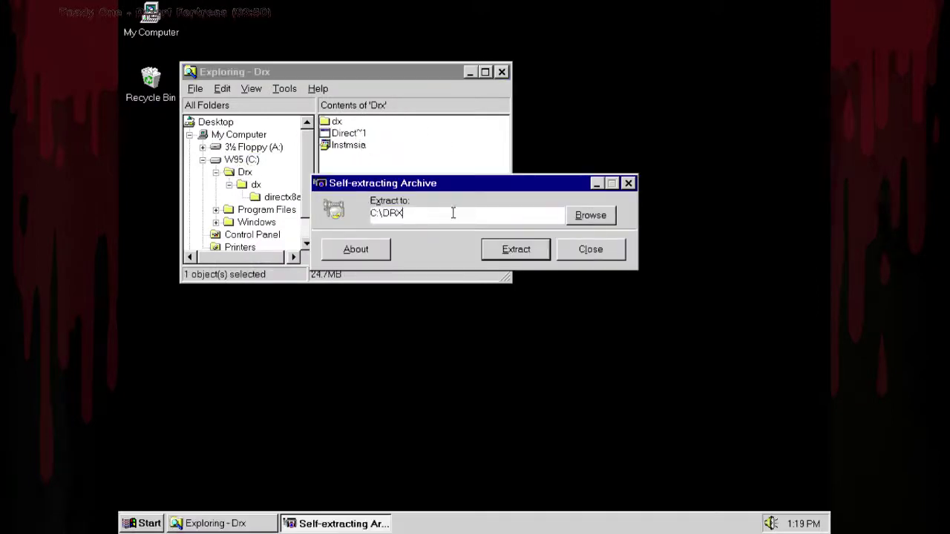
type("\\dx")
left_click(506, 256)
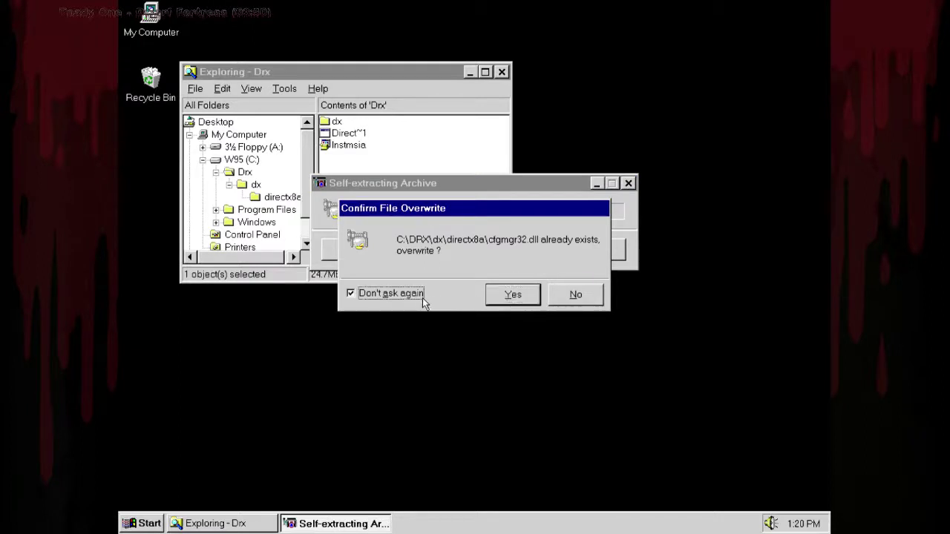
left_click(515, 299)
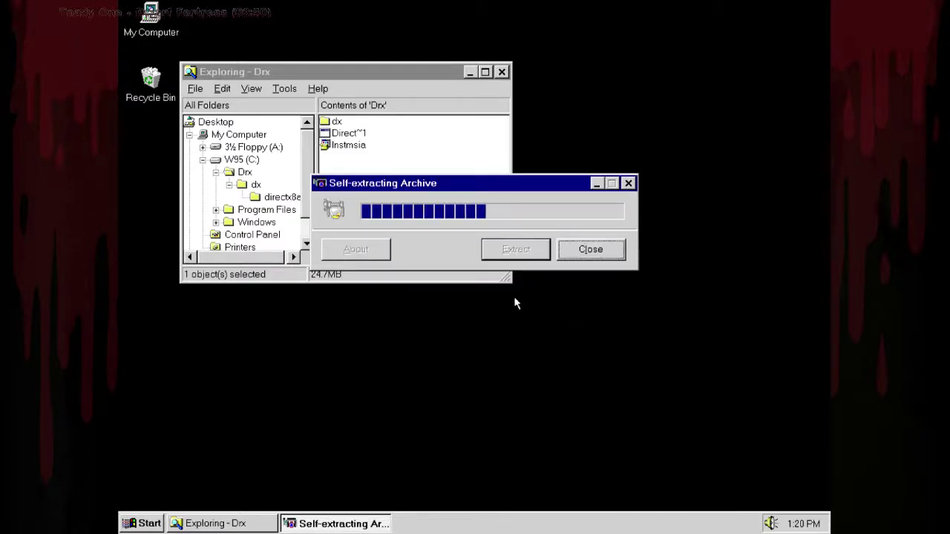
Empty the Recycle Bin and confirm the deletion.
right_click(155, 80)
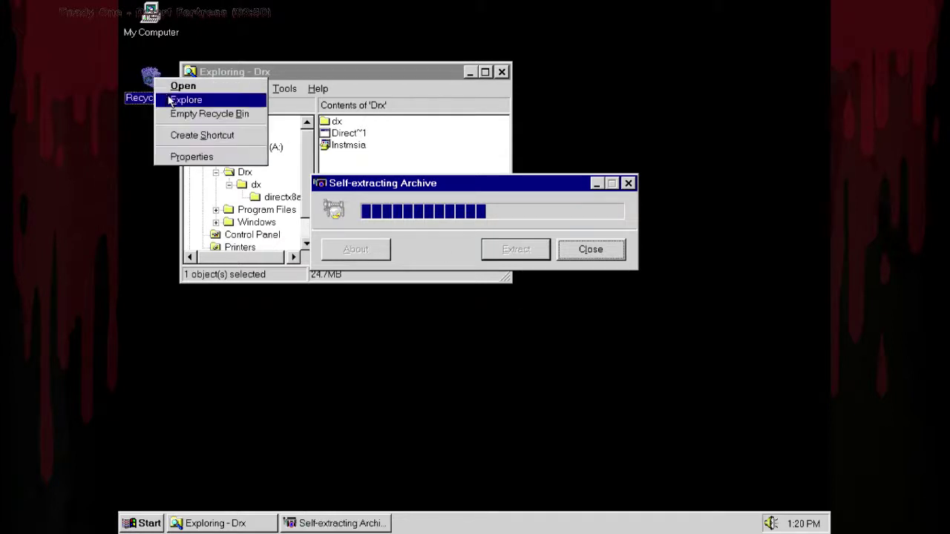
left_click(194, 112)
left_click(527, 290)
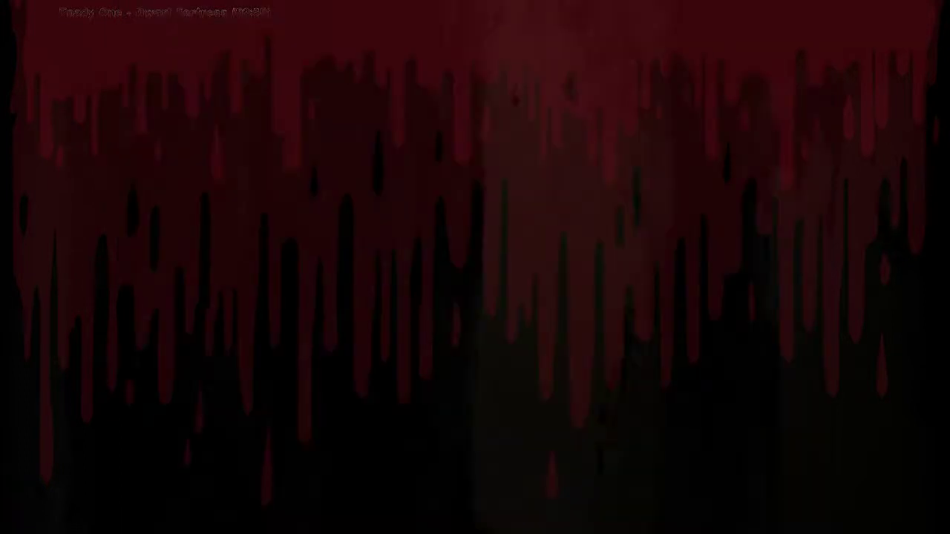
Boot Windows 95 again by running w95 from the DOSBox C: prompt and continuing past the pause.
type("w95")
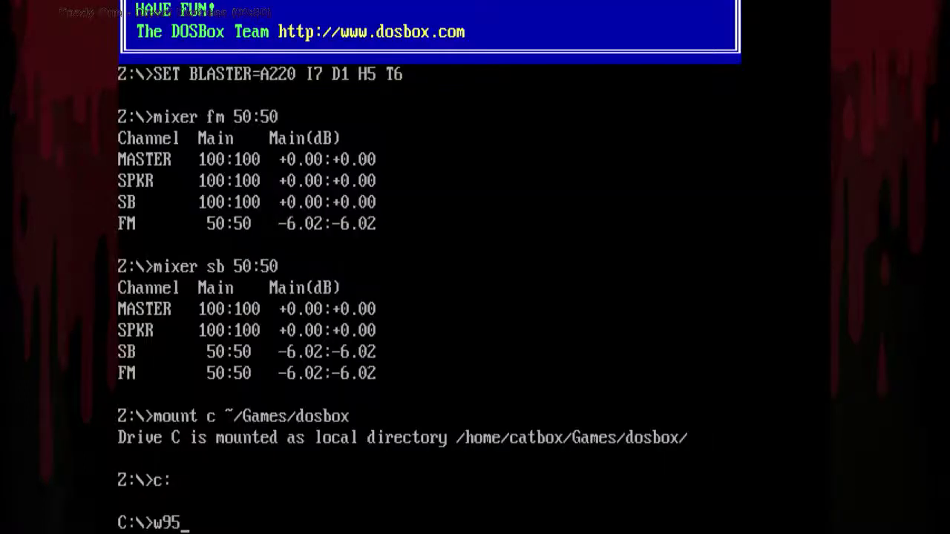
key("Tab")
key("Return")
key("Return")
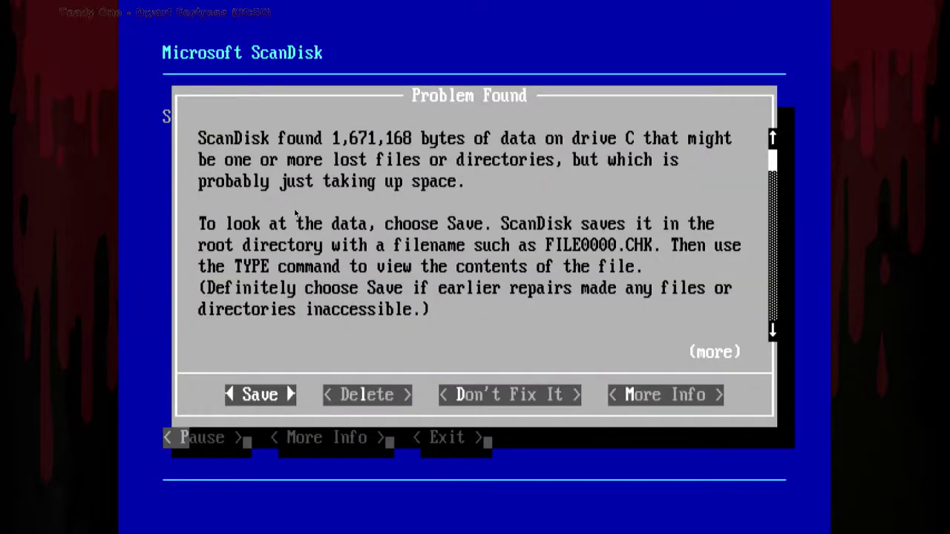
Choose Don't Fix It for the lost data ScanDisk reports on drive C and continue booting.
key("Tab")
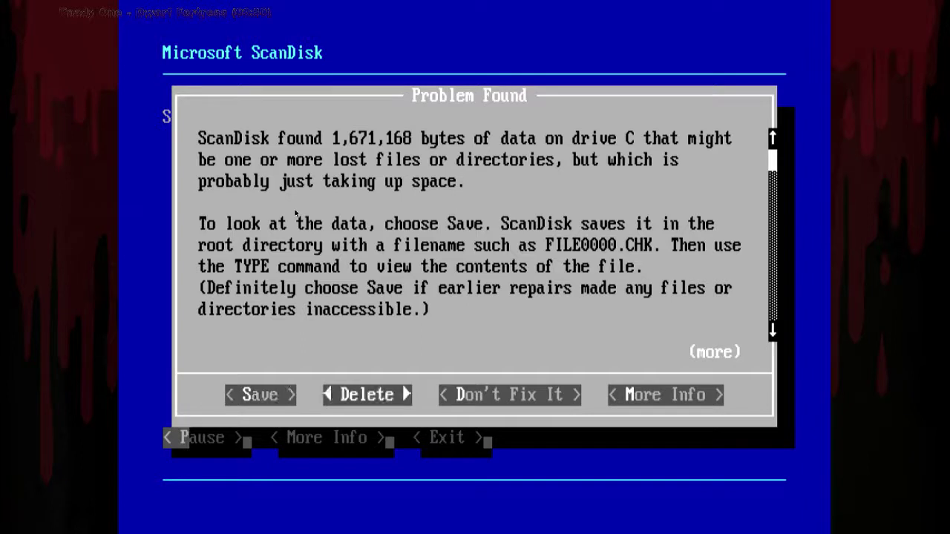
key("Tab")
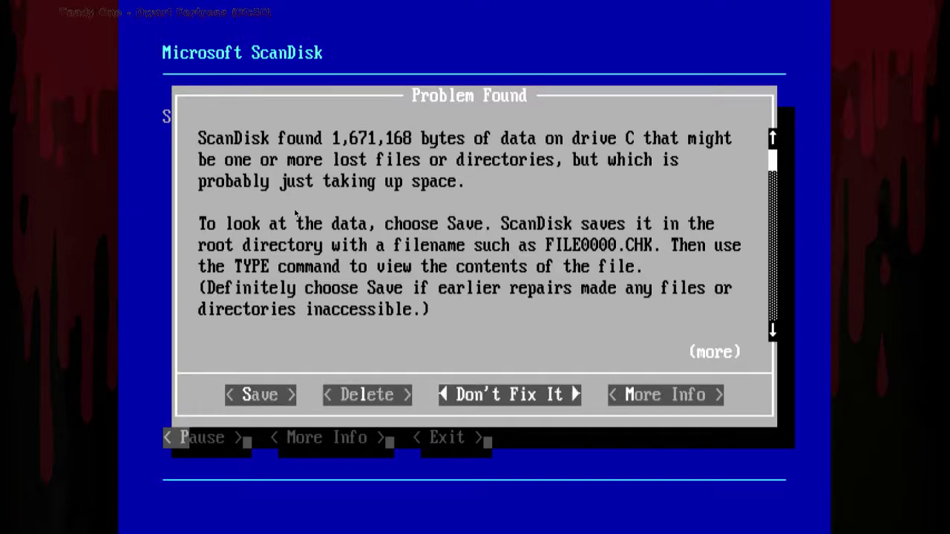
key("Return")
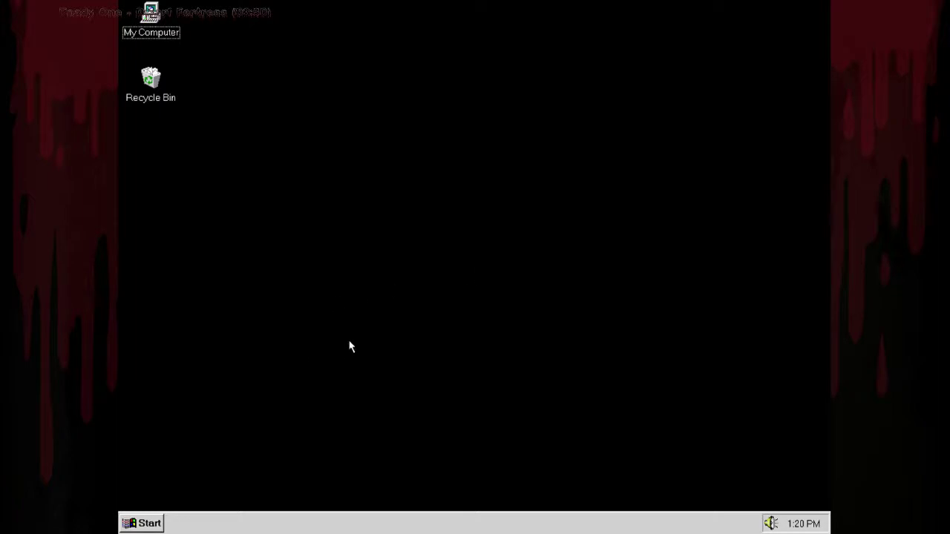
Check whether the Recycle Bin can be emptied, and open Windows Explorer on drive C.
right_click(145, 68)
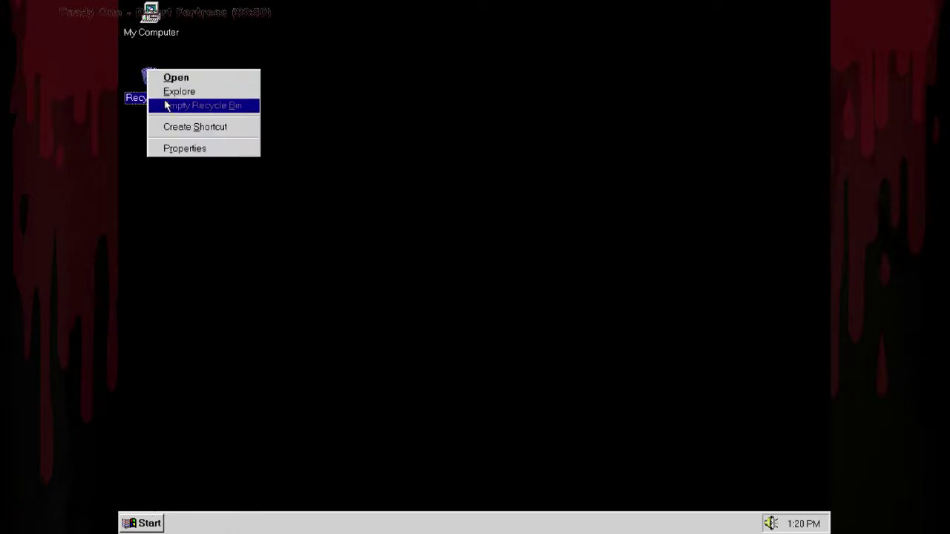
left_click(195, 388)
left_click(155, 524)
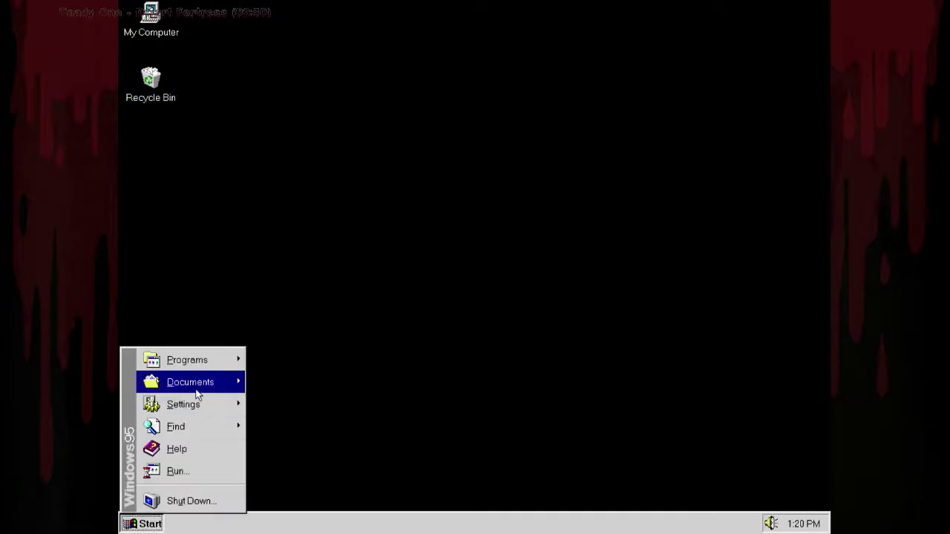
mouse_move(187, 360)
left_click(293, 402)
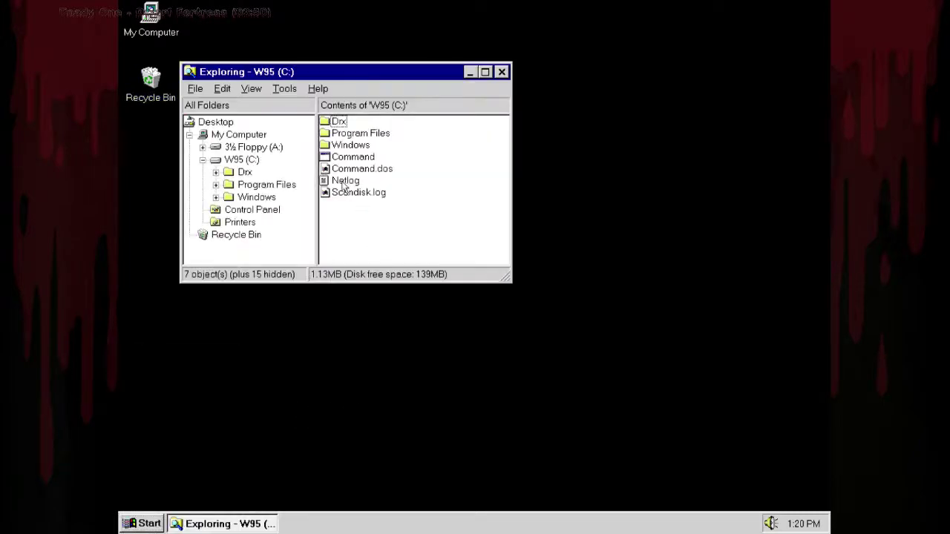
Delete the dx folder inside the Drx folder on drive C and confirm the deletion.
double_click(245, 172)
left_click(256, 185)
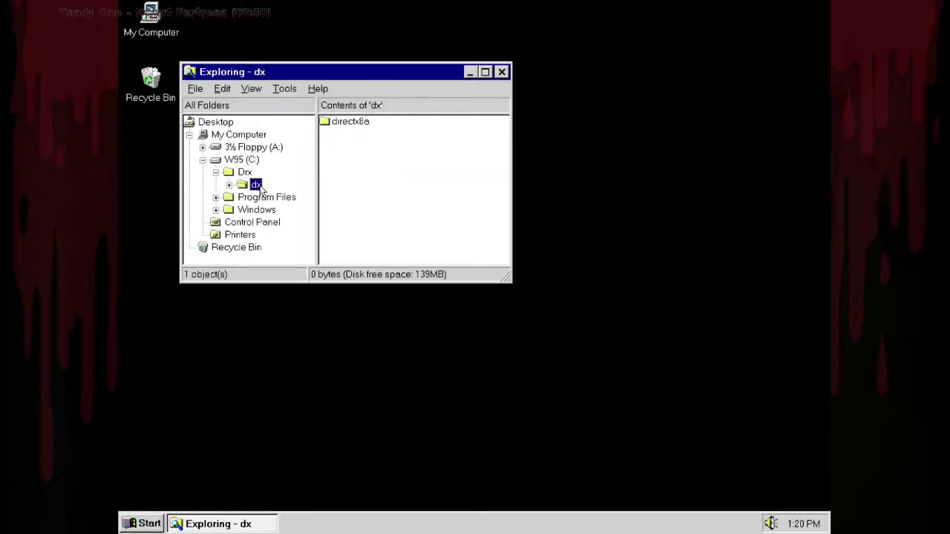
key("Delete")
key("Return")
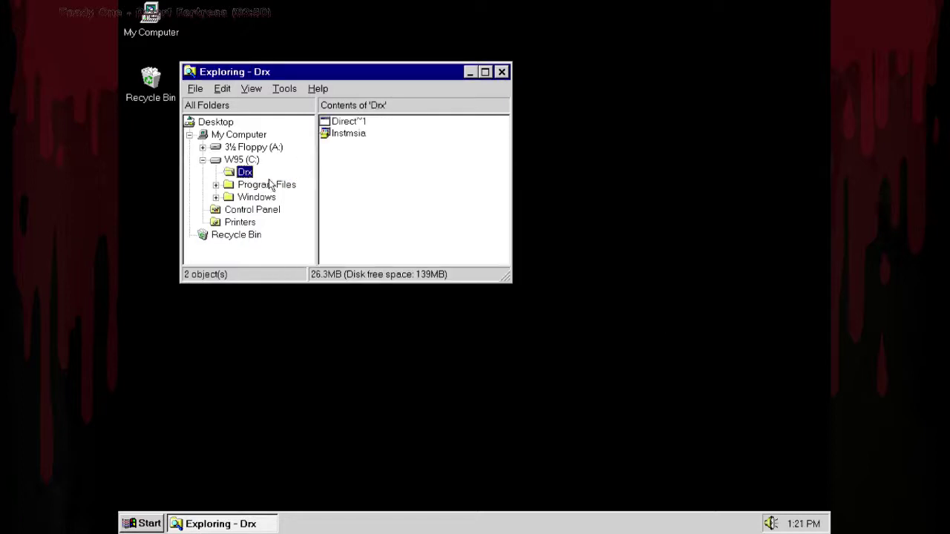
Try to run the Instmsia installer in the Drx folder, dismiss its error and delete the Instmsia file.
left_click(346, 135)
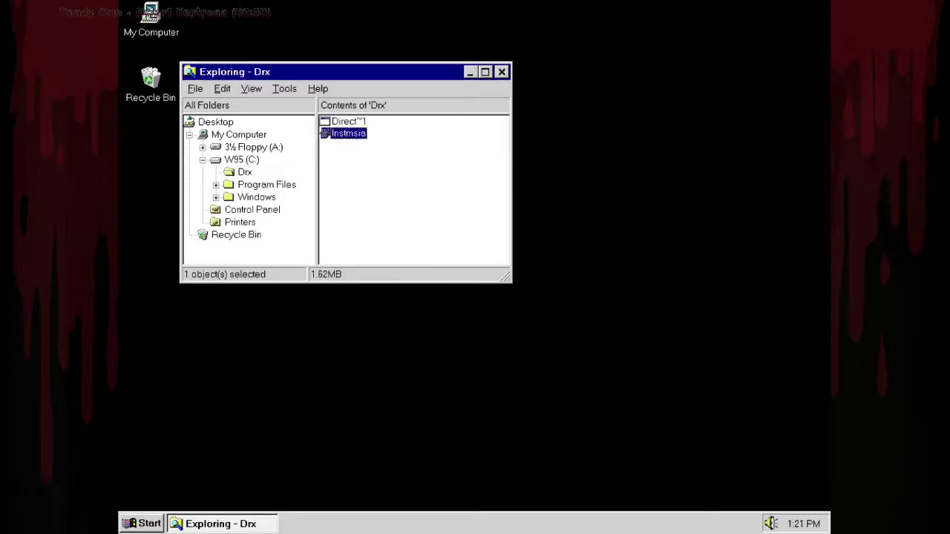
double_click(346, 137)
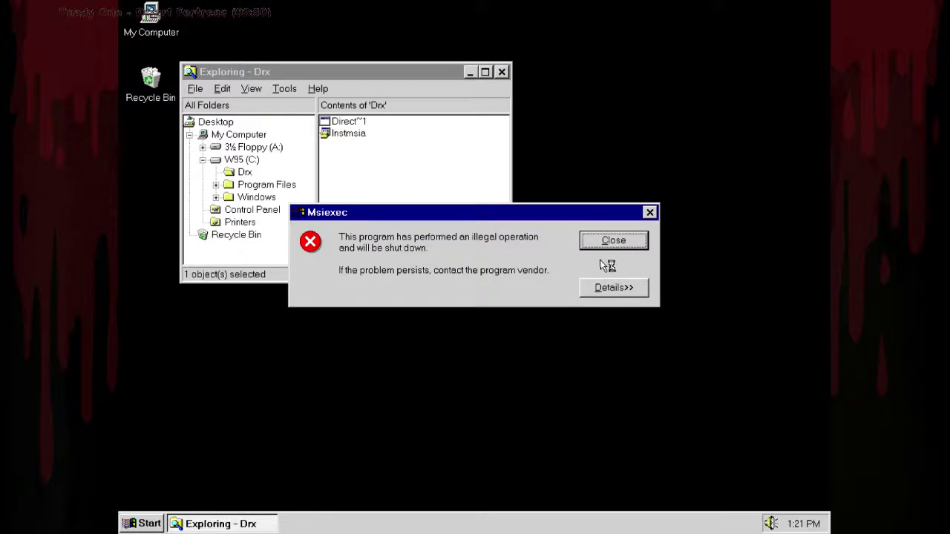
left_click(613, 240)
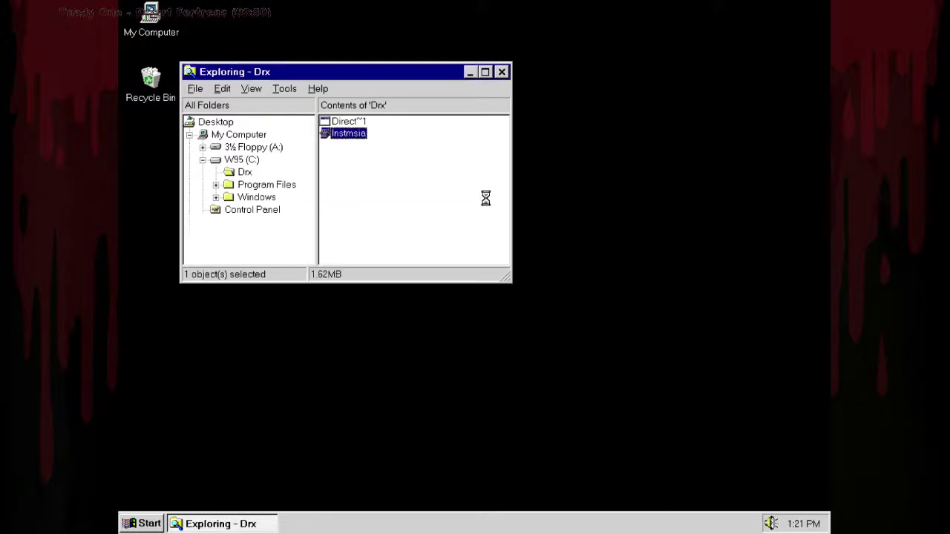
key("Down")
key("Delete")
key("Return")
Run the Direct~1 self-extracting archive and extract its files to C:\DRX\dx.
double_click(355, 124)
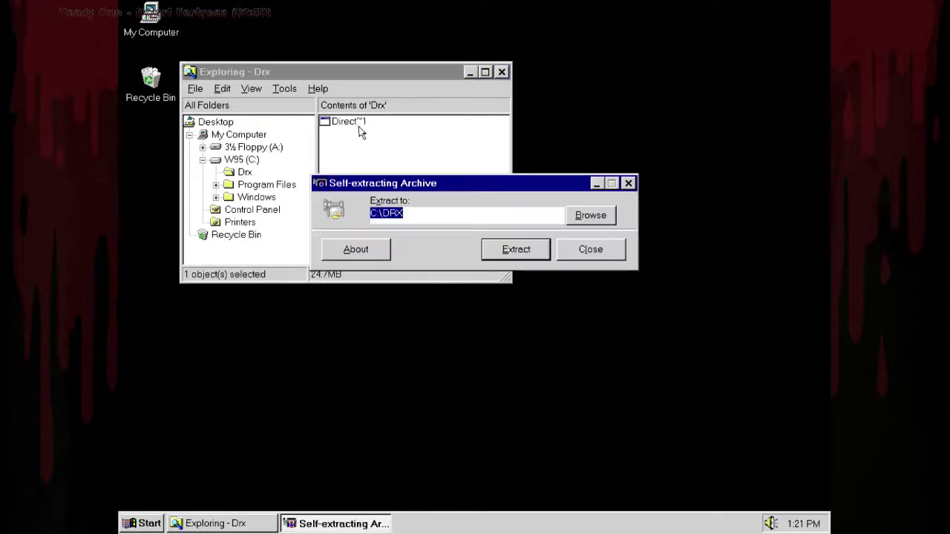
left_click(433, 211)
type("\\dx")
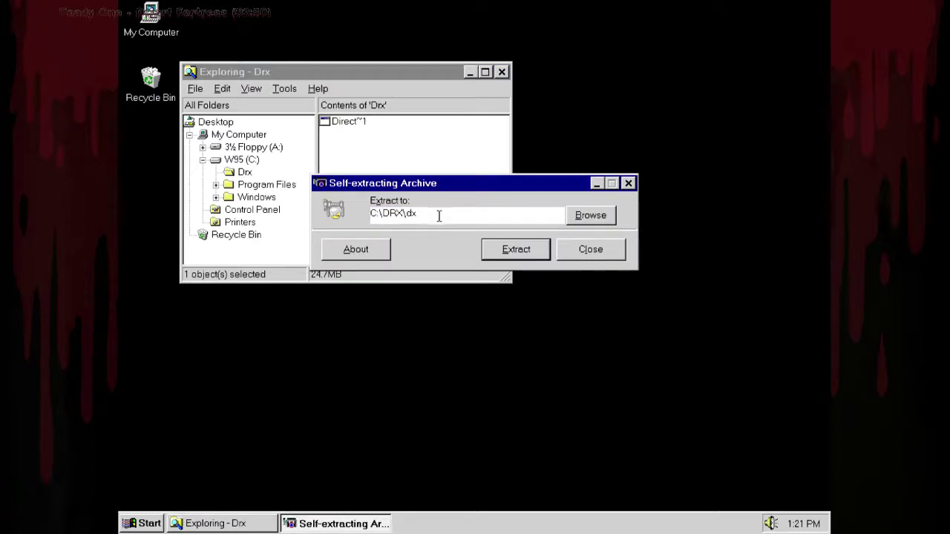
key("Return")
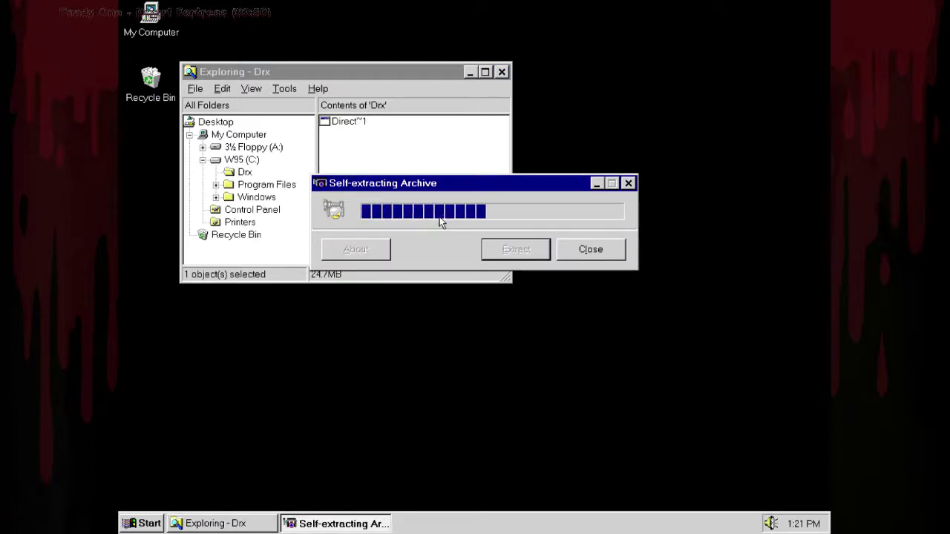
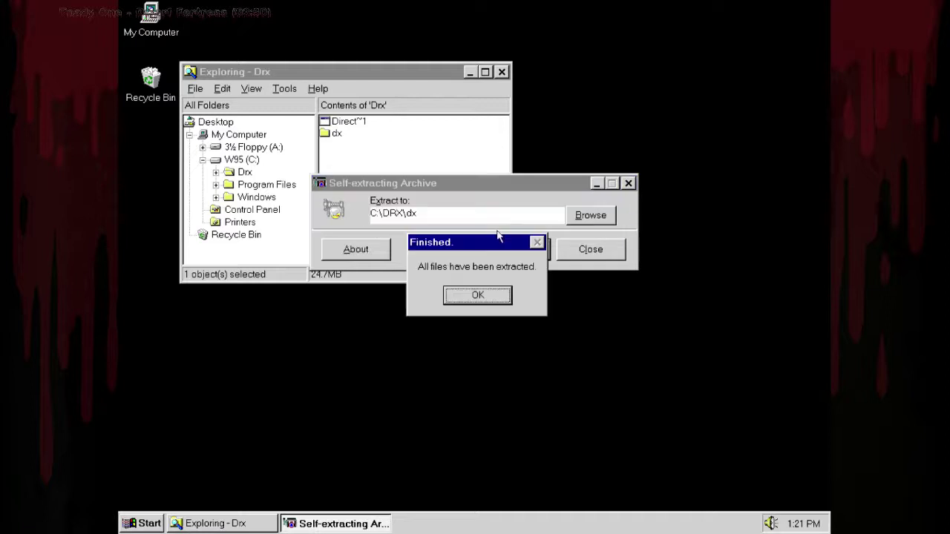
left_click(480, 294)
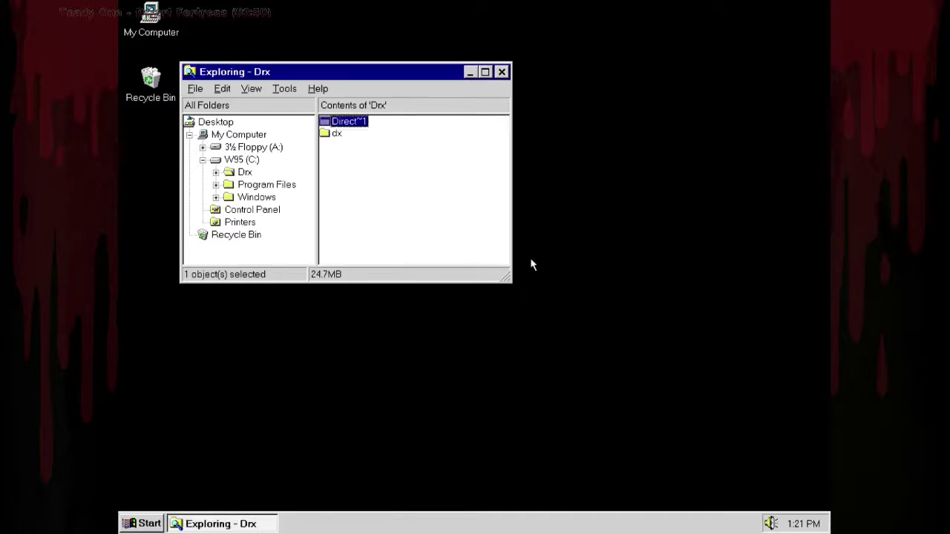
Try to install DirectX 8.0 by running dxsetup from dx\directx8a, accepting the license agreement and dismissing the processor error.
double_click(339, 137)
double_click(343, 122)
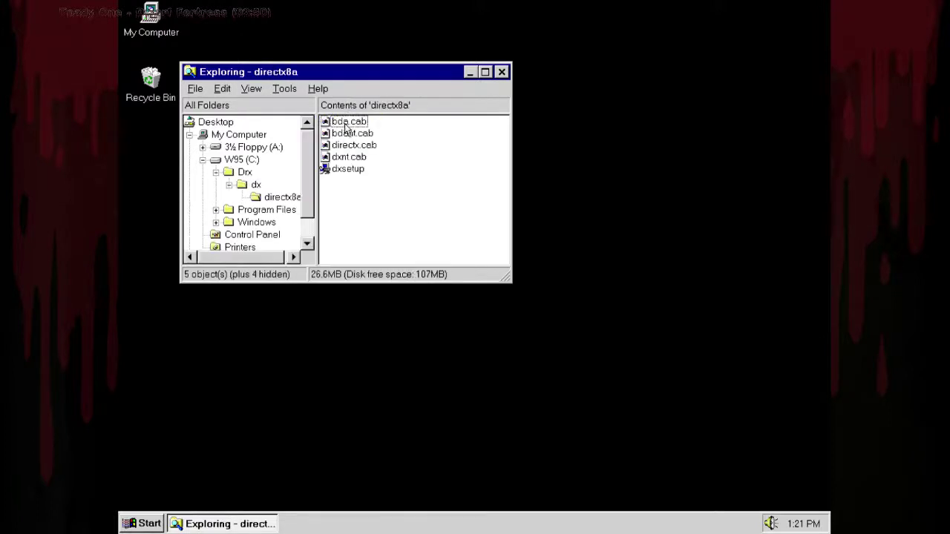
double_click(349, 174)
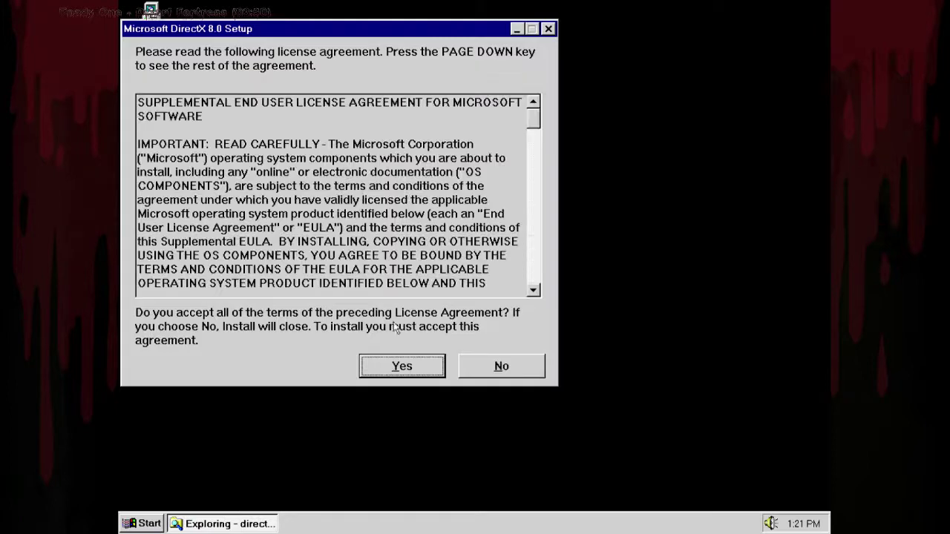
left_click(399, 370)
left_click(418, 279)
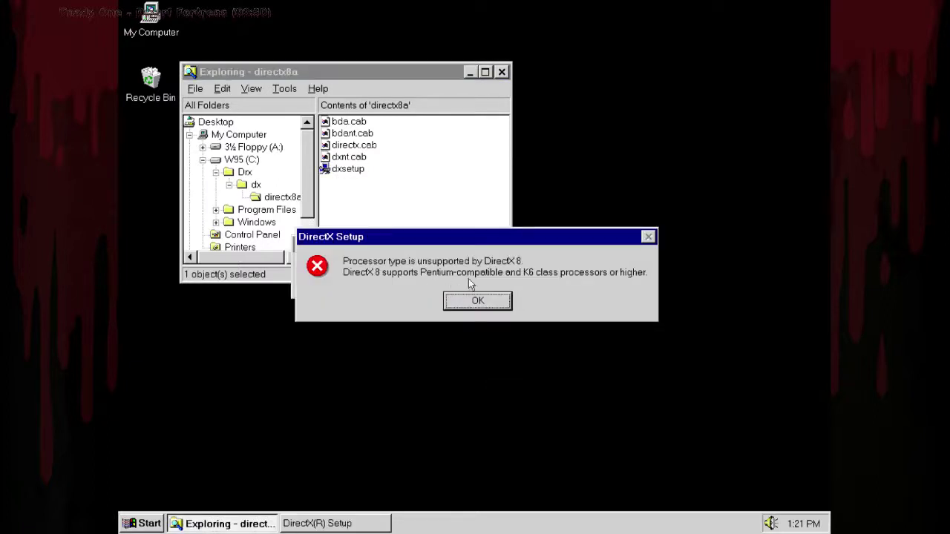
left_click(477, 300)
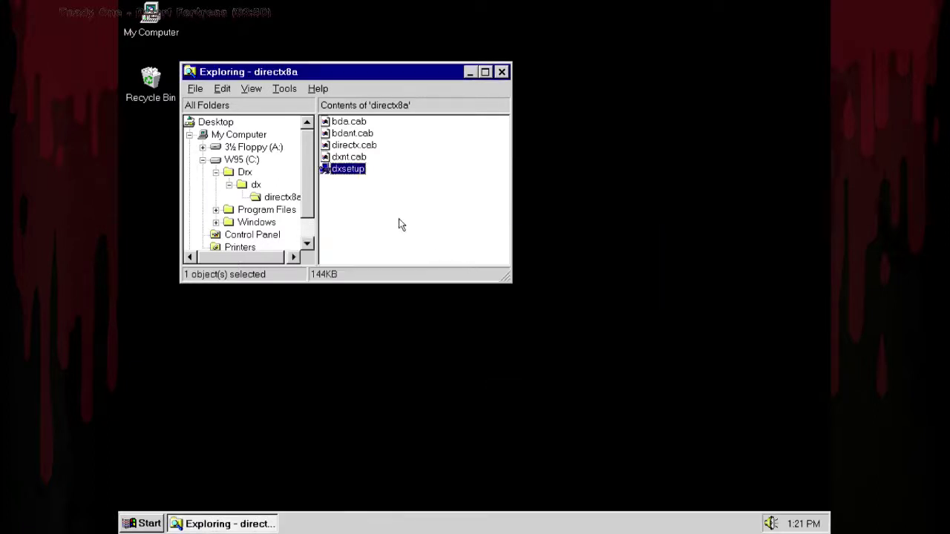
Shut down Windows 95 to return to the DOSBox prompt.
left_click(133, 525)
left_click(174, 501)
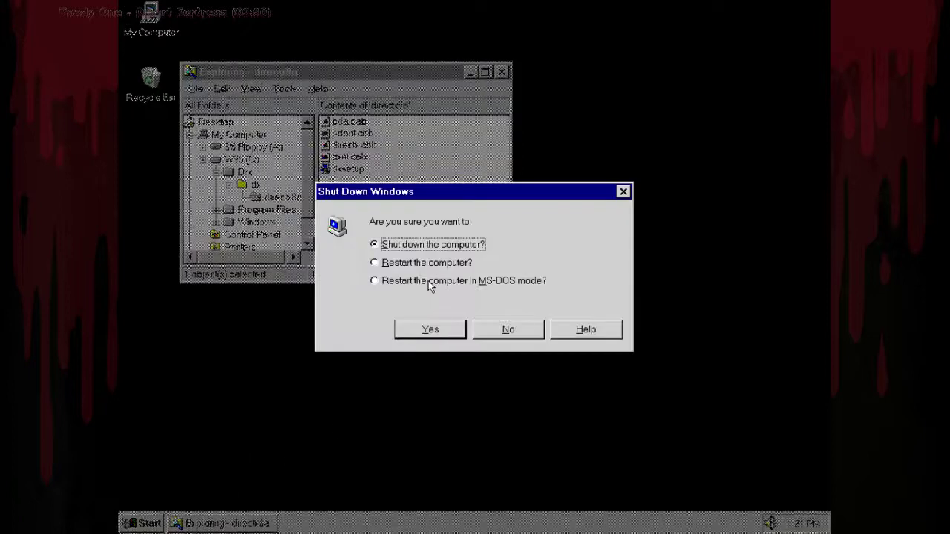
left_click(431, 327)
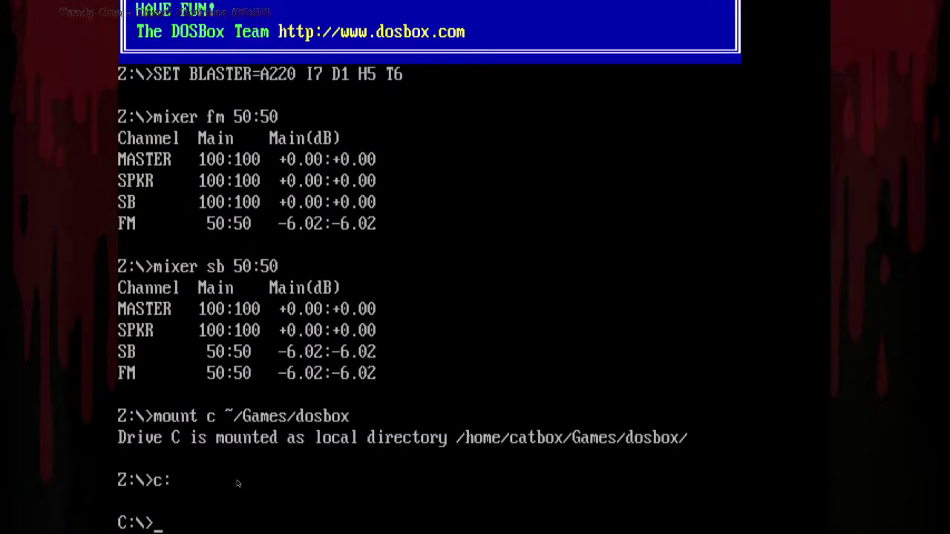
Boot Windows 95 with its batch file from the DOSBox C: prompt, then inspect the Rundll32 error details and close the error.
type("w9")
key("Tab")
key("Return")
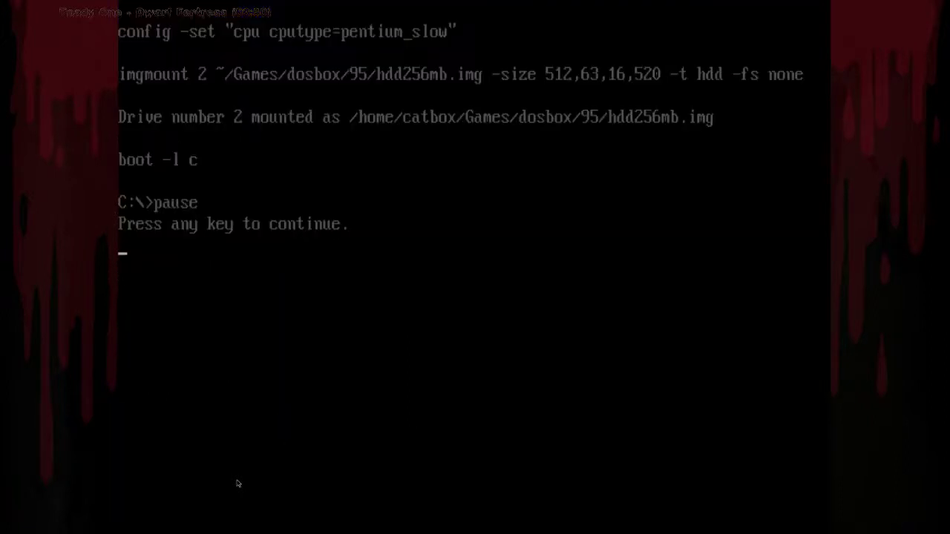
key("Return")
key("Return")
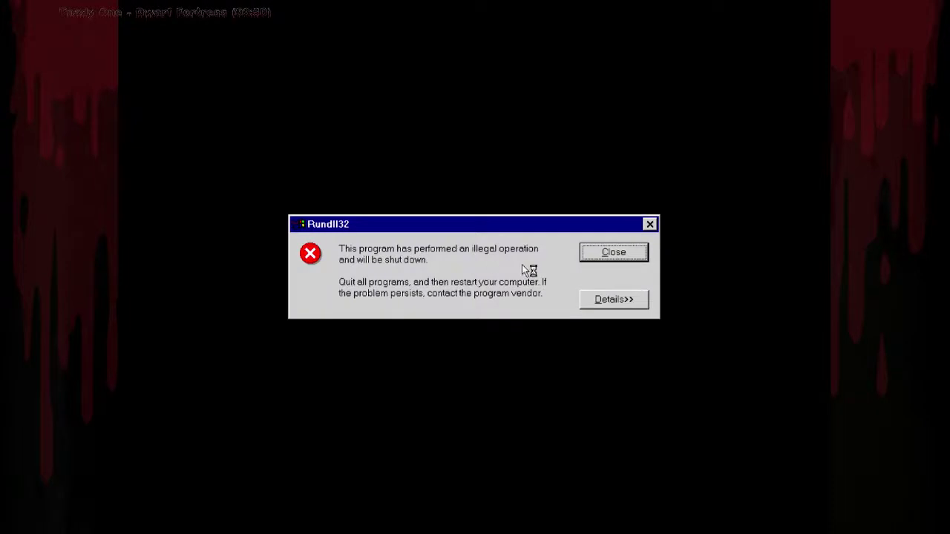
left_click(622, 302)
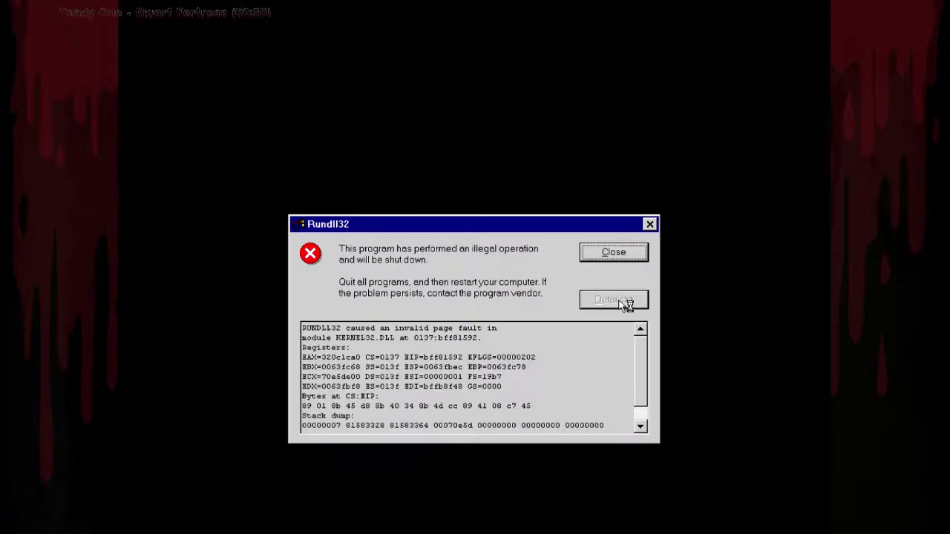
left_click(615, 254)
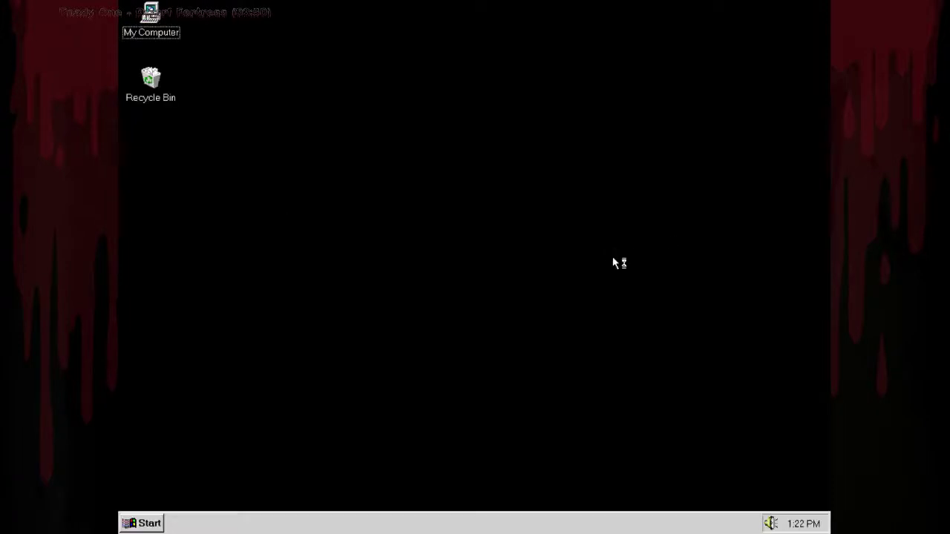
Try running dxsetup from the directx8a folder twice, dismissing the errors each time.
double_click(354, 171)
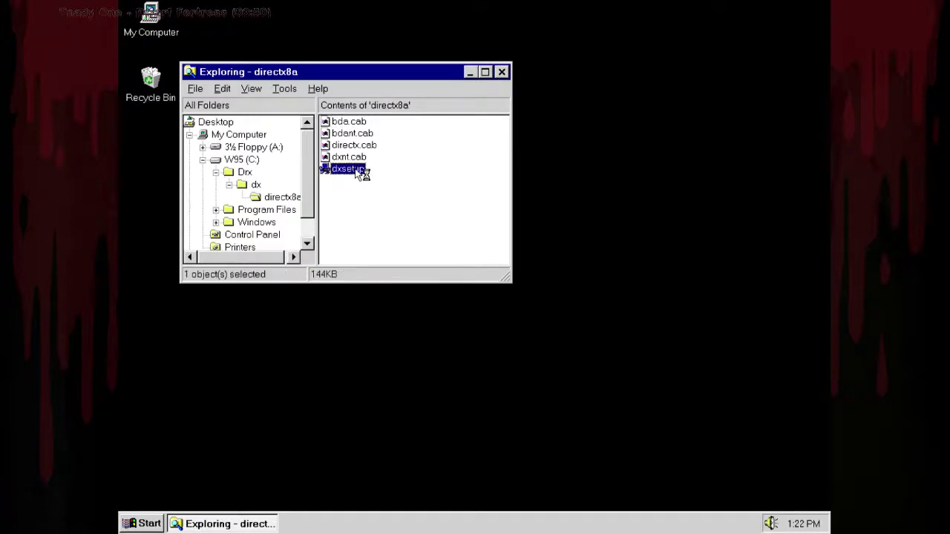
left_click(618, 241)
left_click(477, 302)
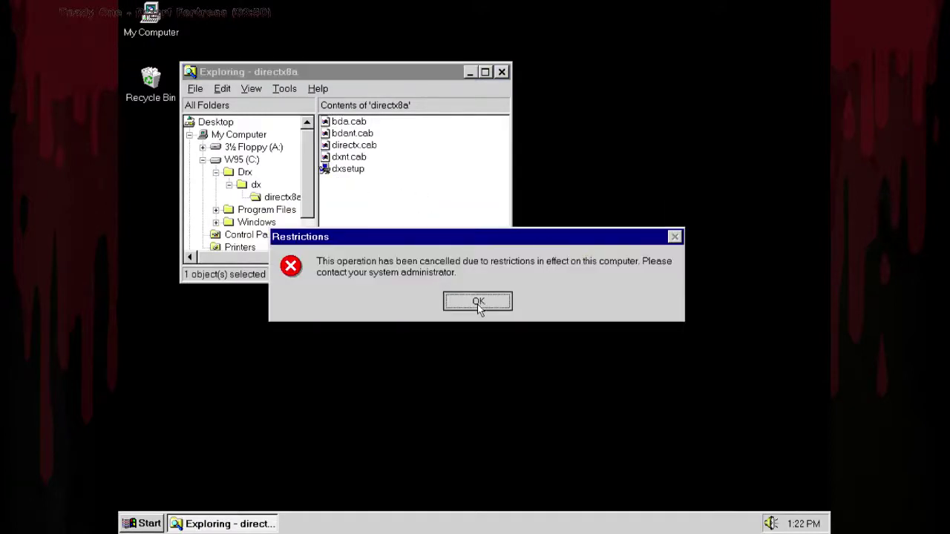
double_click(363, 172)
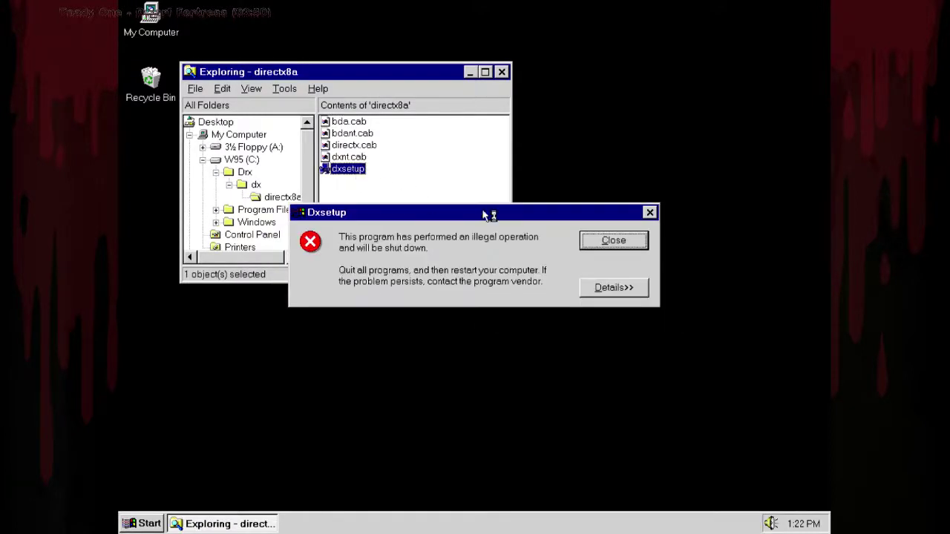
left_click(613, 240)
left_click(500, 299)
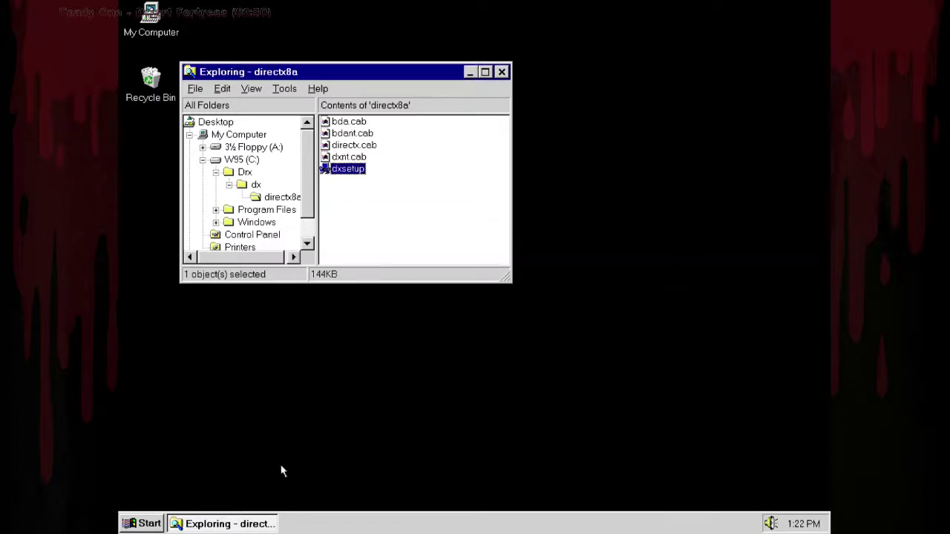
Restart the computer from the Shut Down Windows dialog.
left_click(146, 524)
left_click(195, 500)
left_click(454, 265)
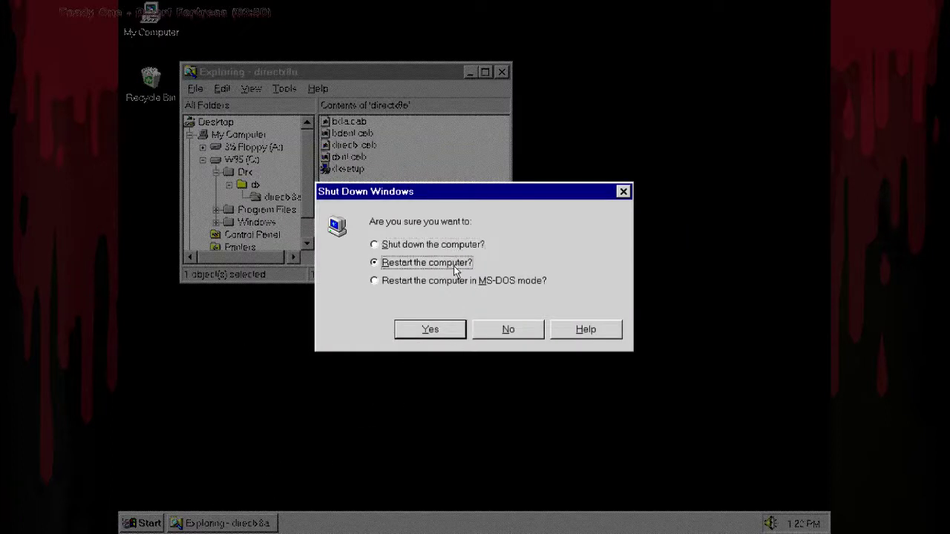
left_click(461, 329)
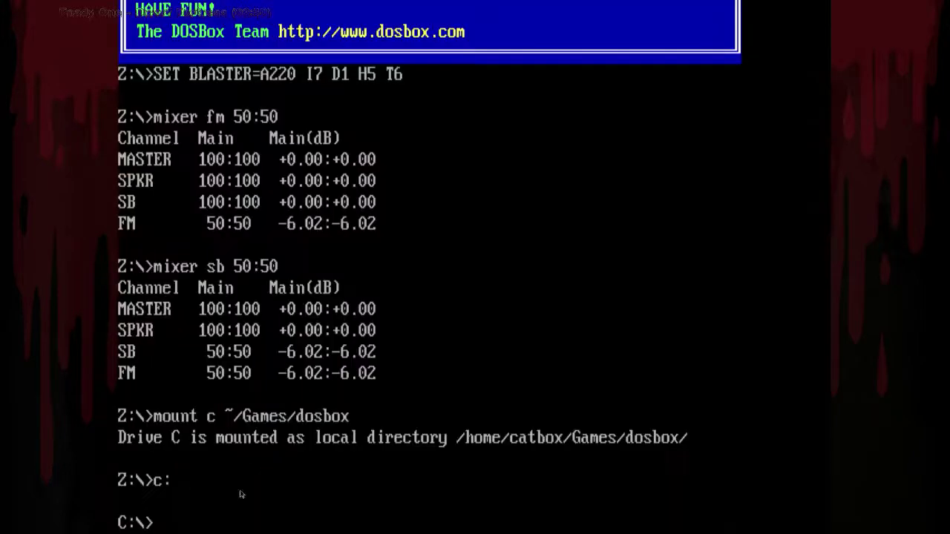
Run W95P.BAT at the DOSBox C: prompt and continue past the pause to boot Windows 95.
type("W95P.BAT")
type("w95p")
key("Tab")
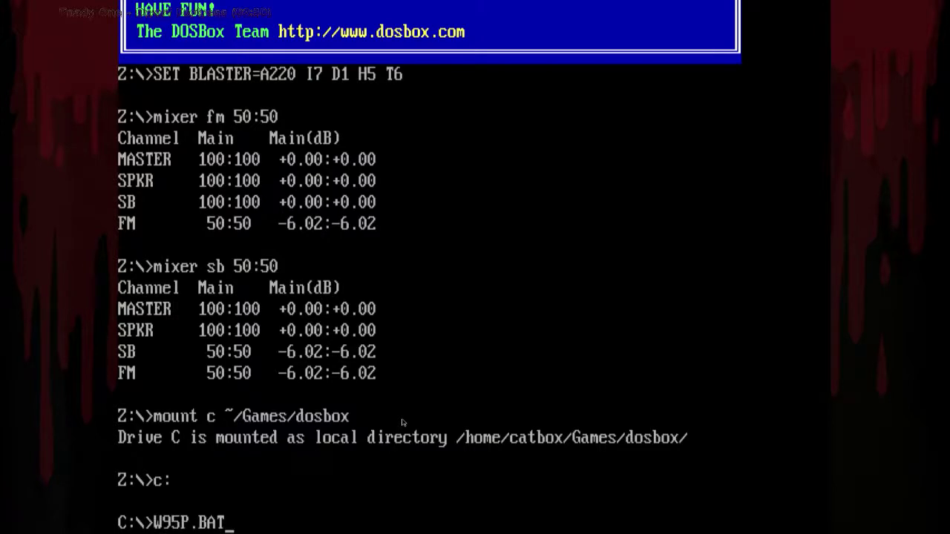
key("Return")
key("Return")
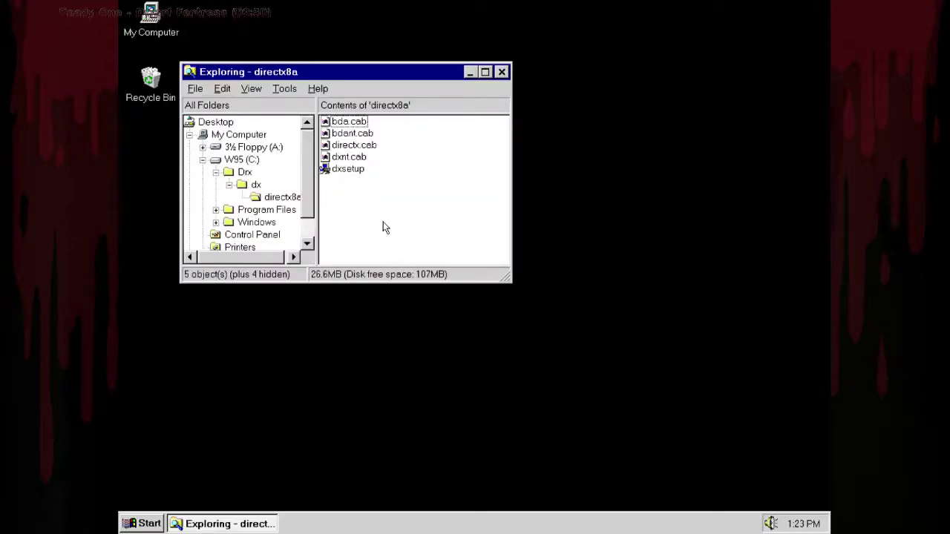
Install DirectX 8.0 with dxsetup, accepting the license agreement, acknowledging the DCOM notice and agreeing to restart the machine.
double_click(337, 170)
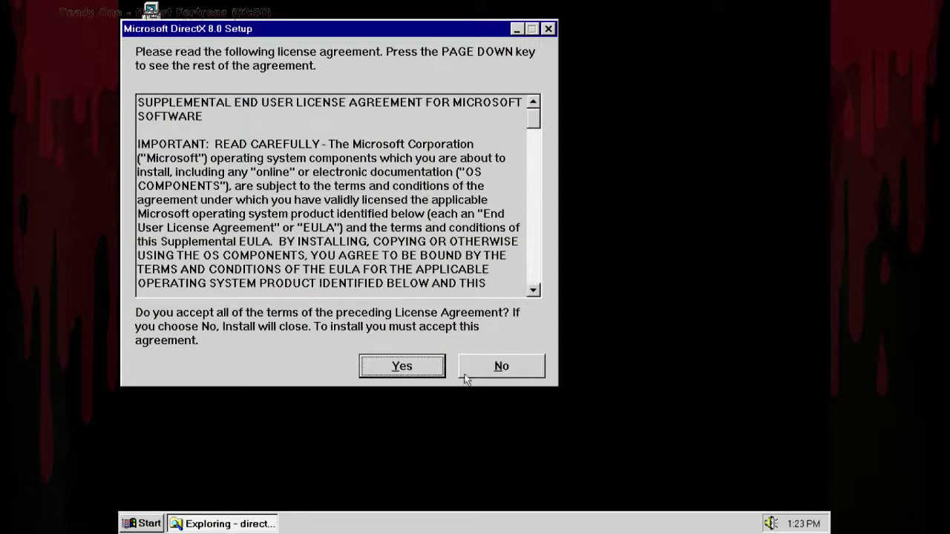
left_click(397, 366)
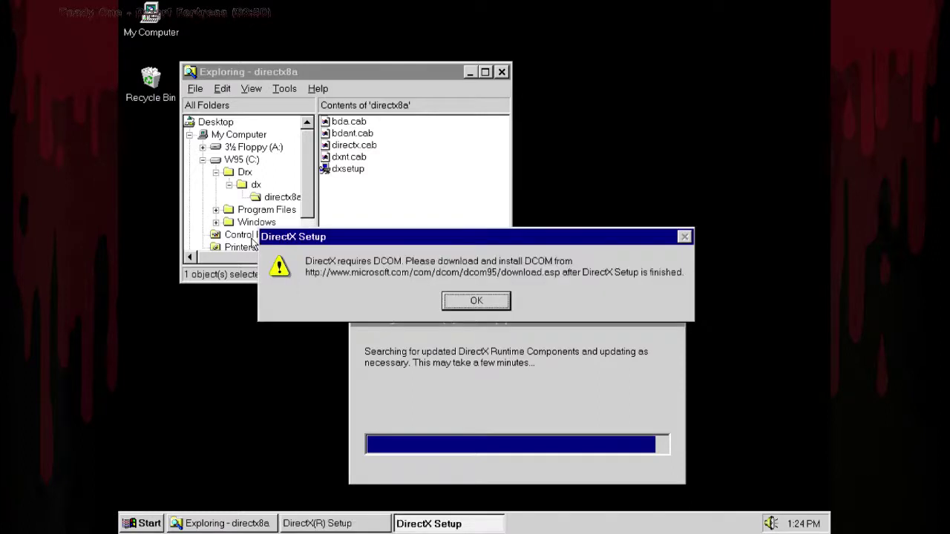
left_click(670, 176)
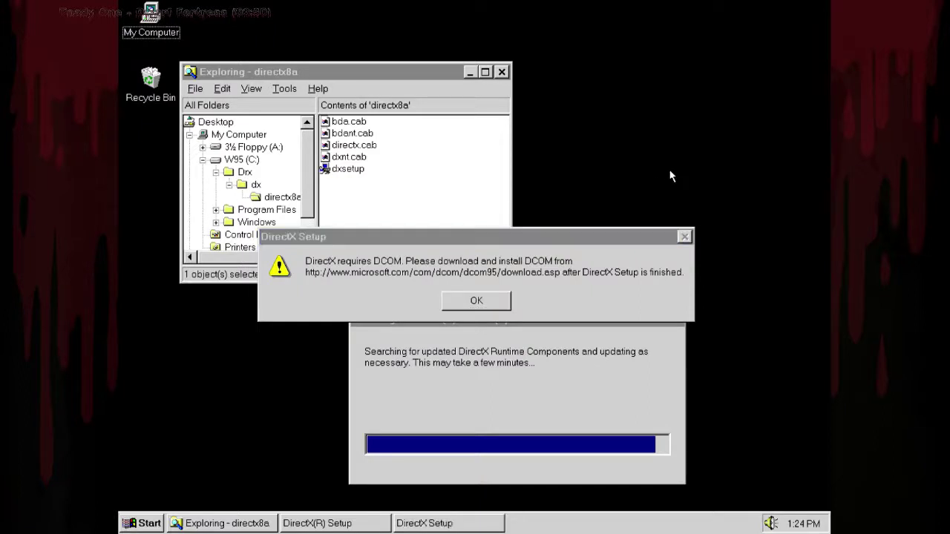
left_click(486, 301)
left_click(482, 301)
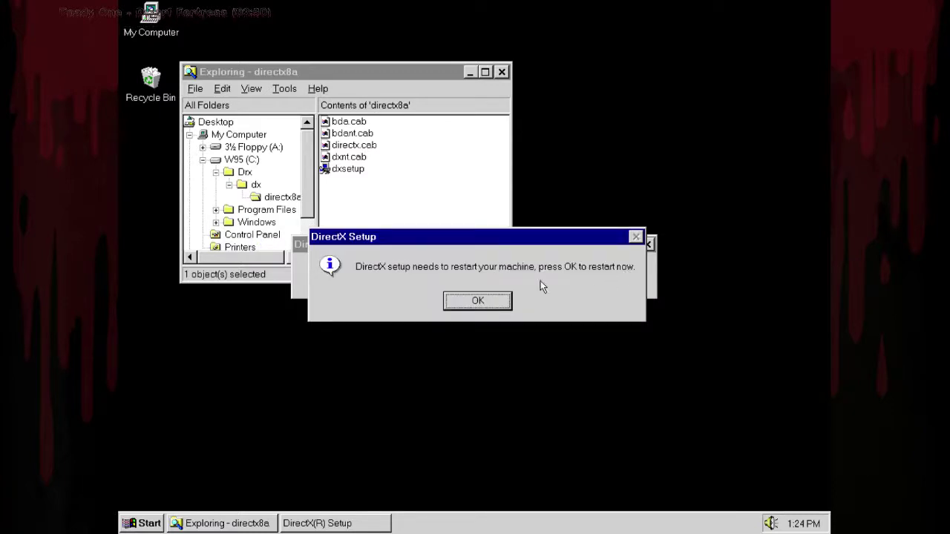
left_click(505, 300)
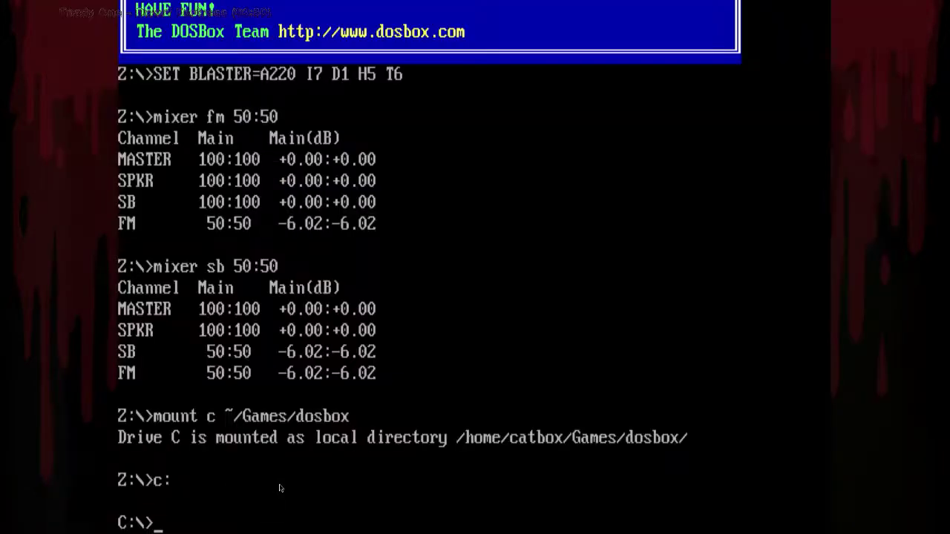
Launch Windows 95 by running W95P.BAT from the C: prompt and continuing past the pause.
type("w95")
key("Tab")
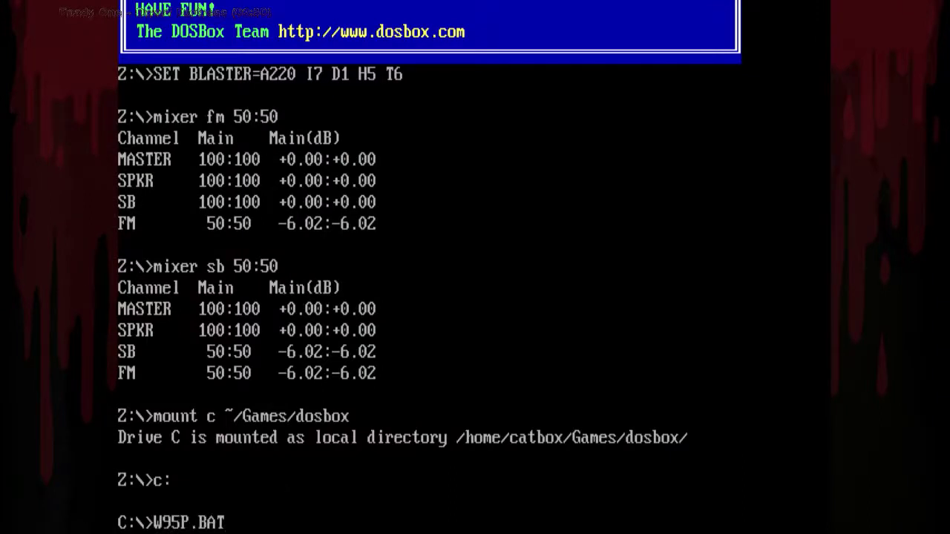
key("Return")
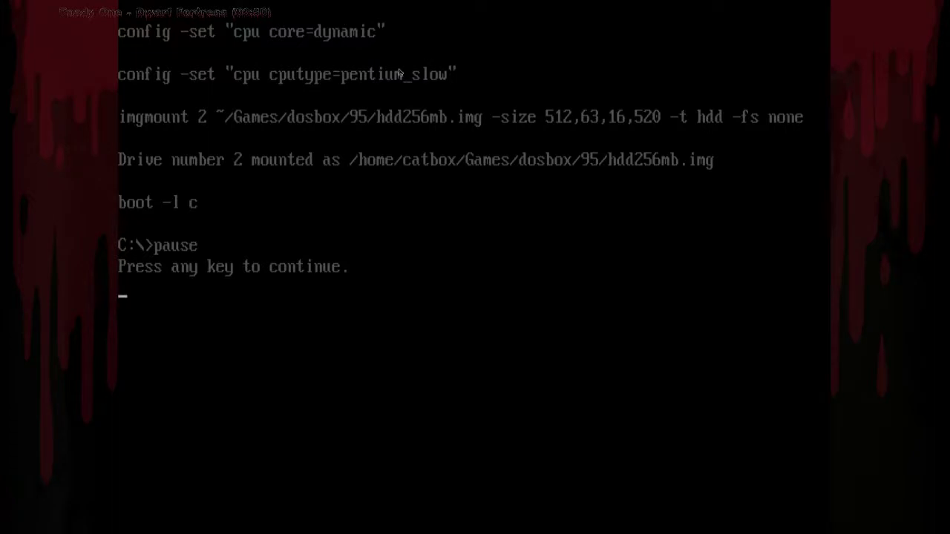
key("Return")
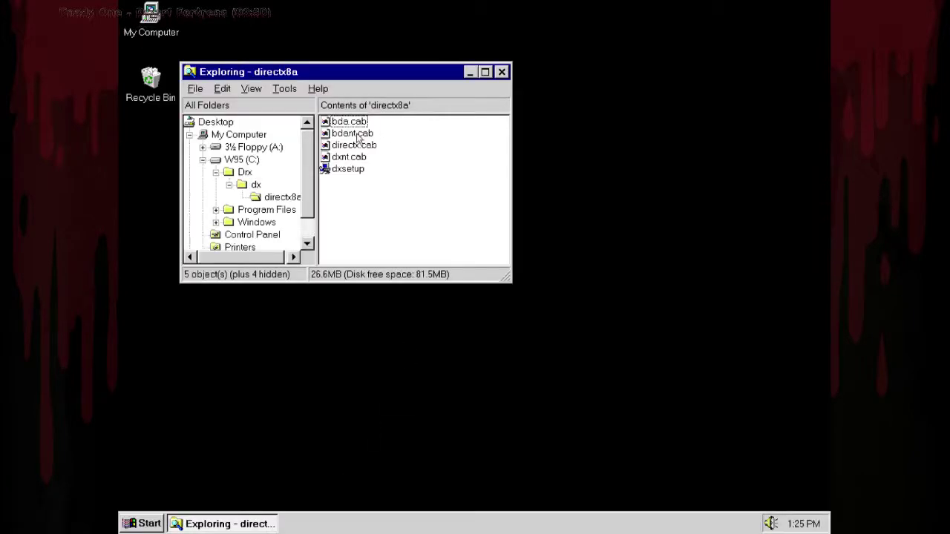
Delete the dx folder and its parent Drx folder from the W95 (C:) drive, including the program file.
left_click(252, 186)
key("Delete")
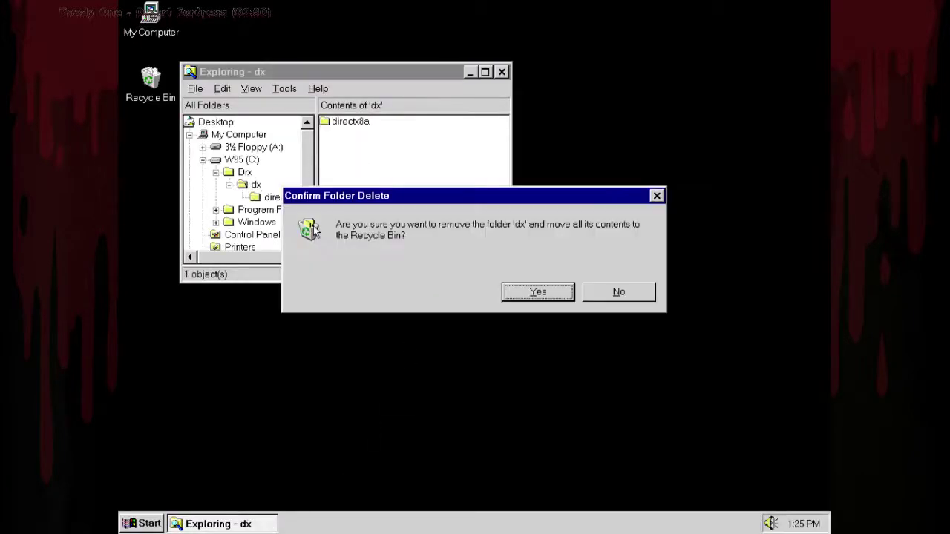
key("Return")
left_click(436, 304)
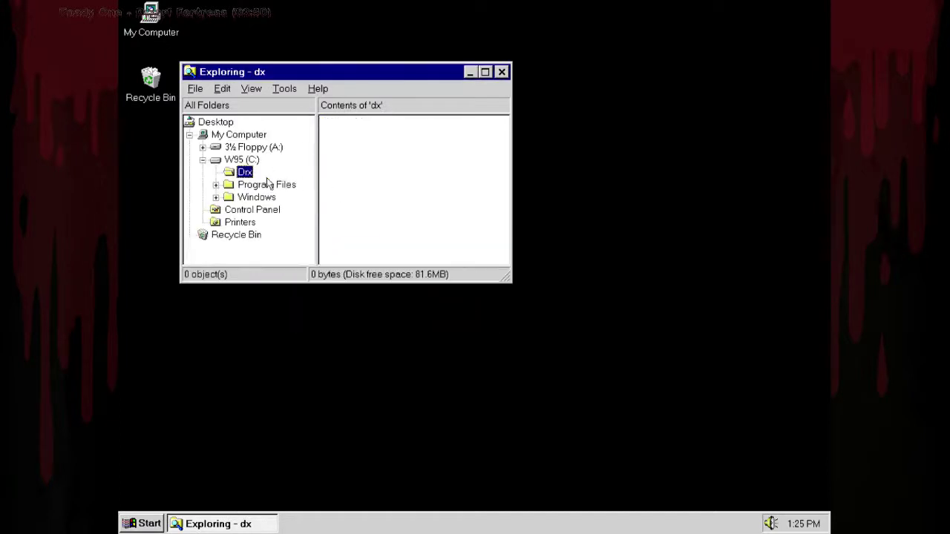
key("Delete")
left_click(529, 289)
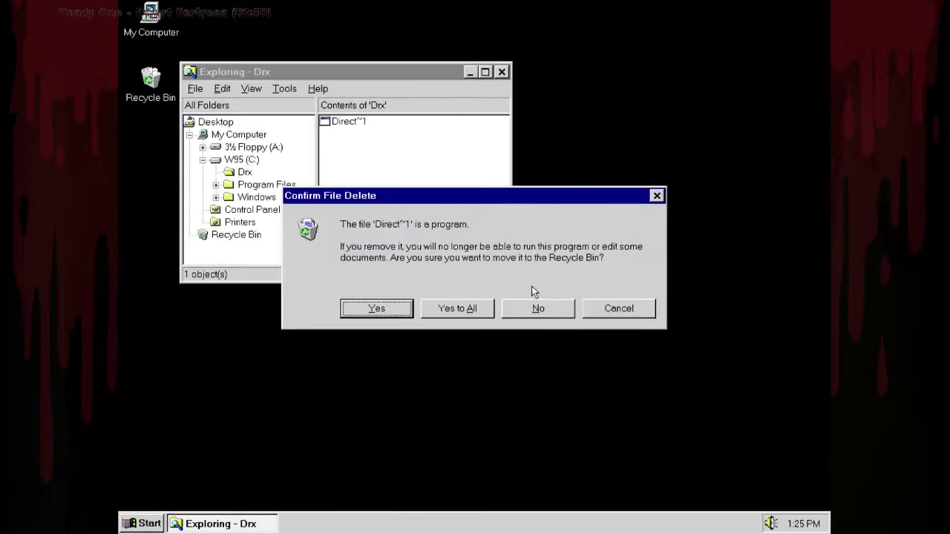
left_click(459, 303)
Empty the Recycle Bin and confirm the permanent removal of its contents.
right_click(236, 222)
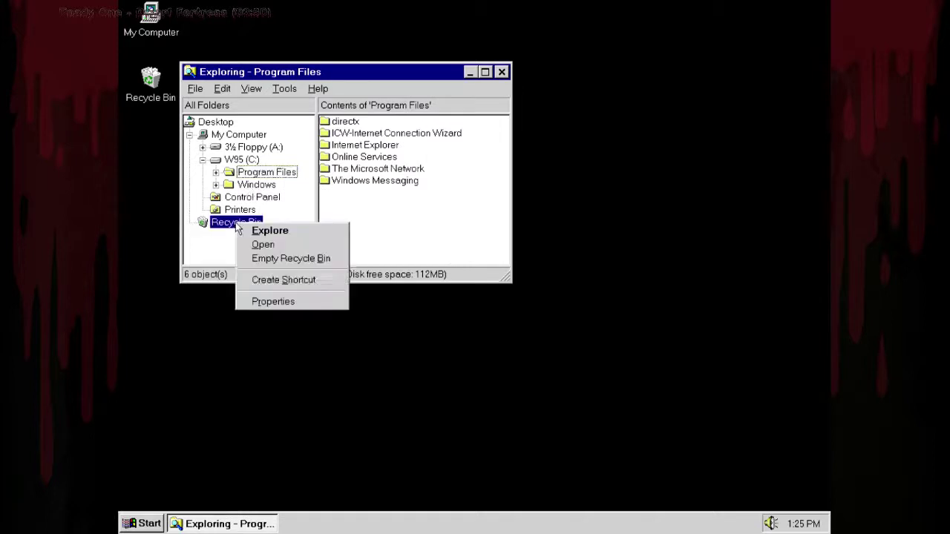
left_click(312, 259)
left_click(525, 291)
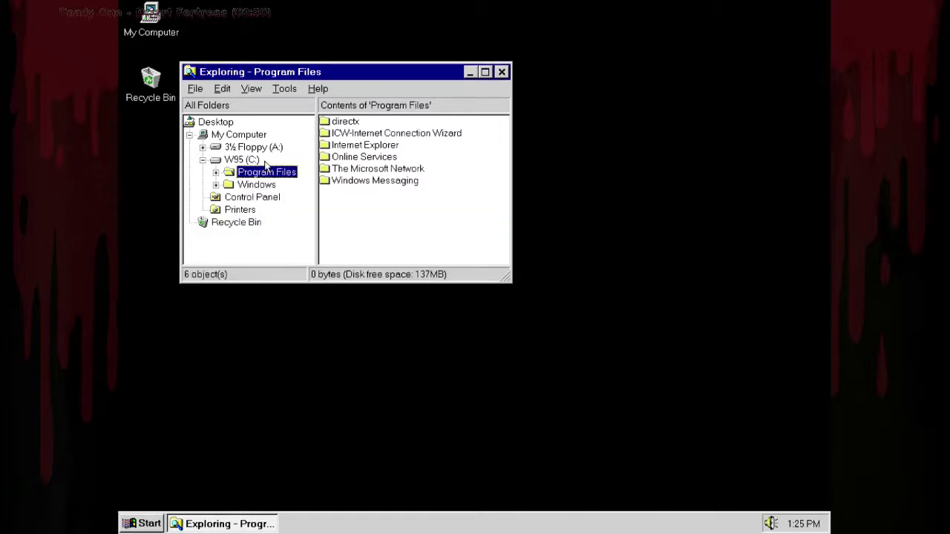
Delete the first item listed on the 3½ Floppy (A:) drive and confirm the deletion.
left_click(260, 148)
left_click(357, 122)
key("Delete")
key("Return")
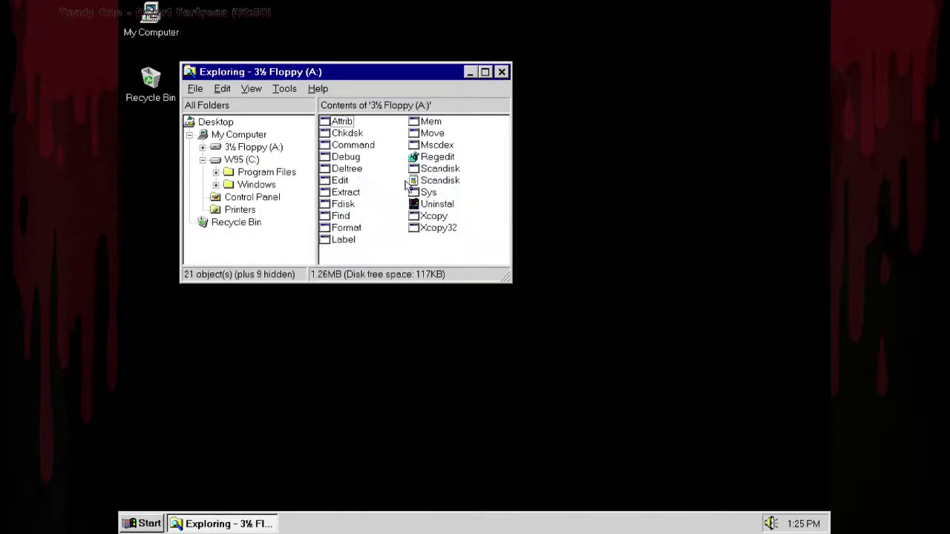
Disable virtual memory in the system's performance settings, accept the warning and agree to restart the computer.
right_click(141, 29)
left_click(163, 119)
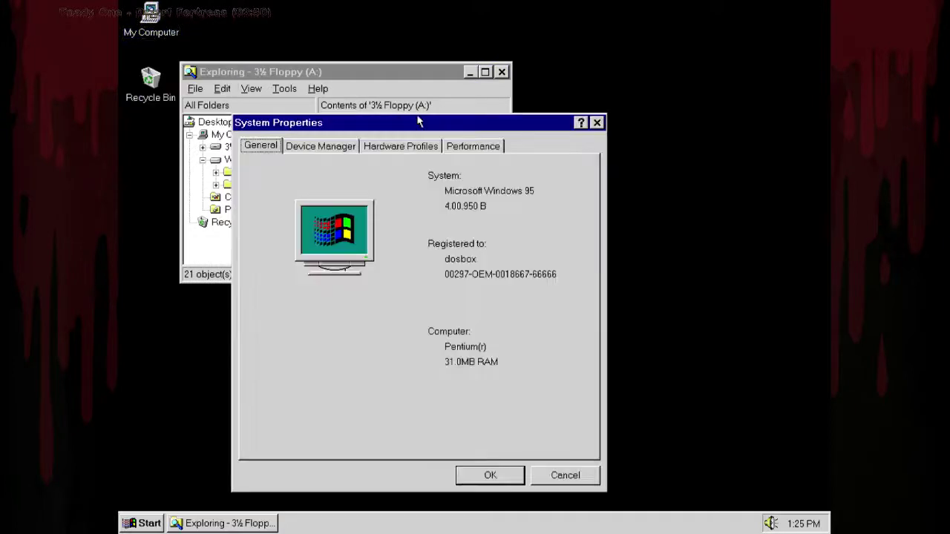
left_click(459, 149)
left_click(504, 424)
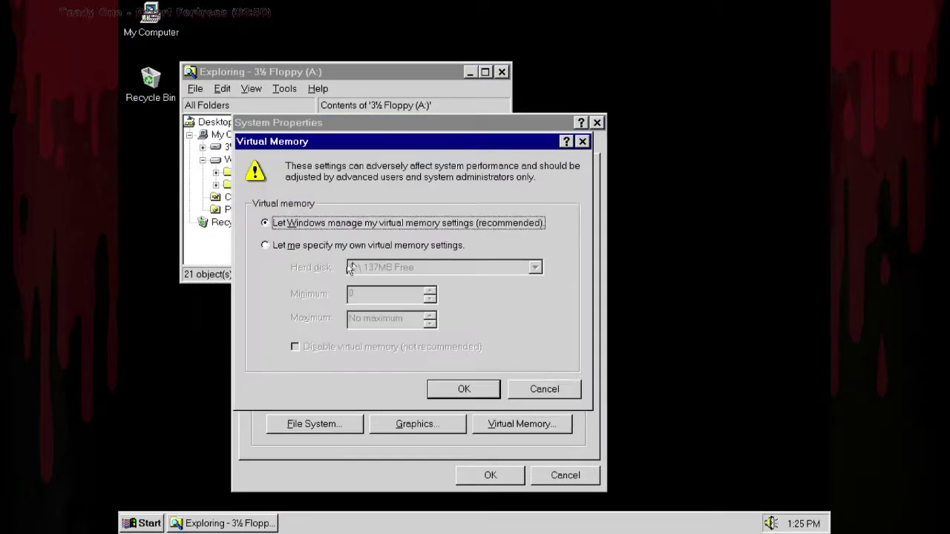
left_click(319, 245)
left_click(338, 346)
left_click(476, 389)
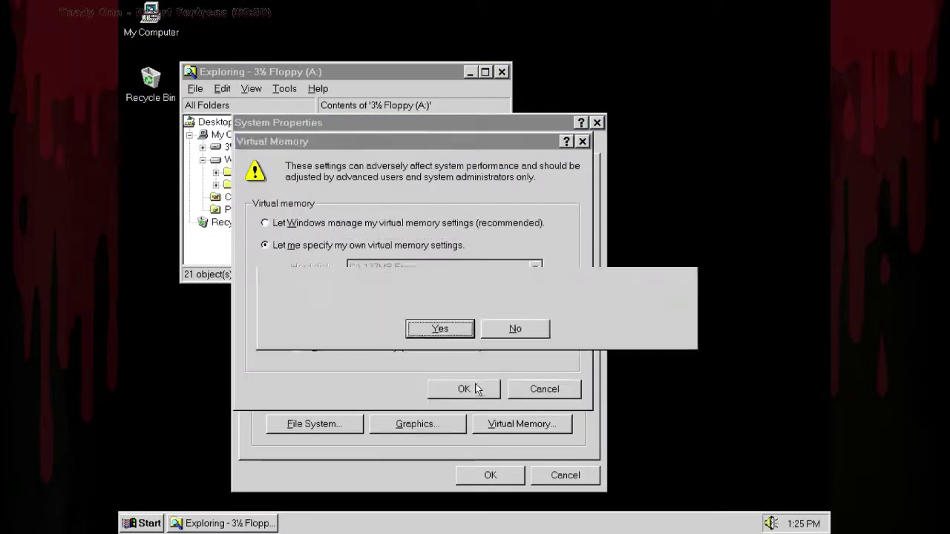
left_click(466, 332)
left_click(475, 473)
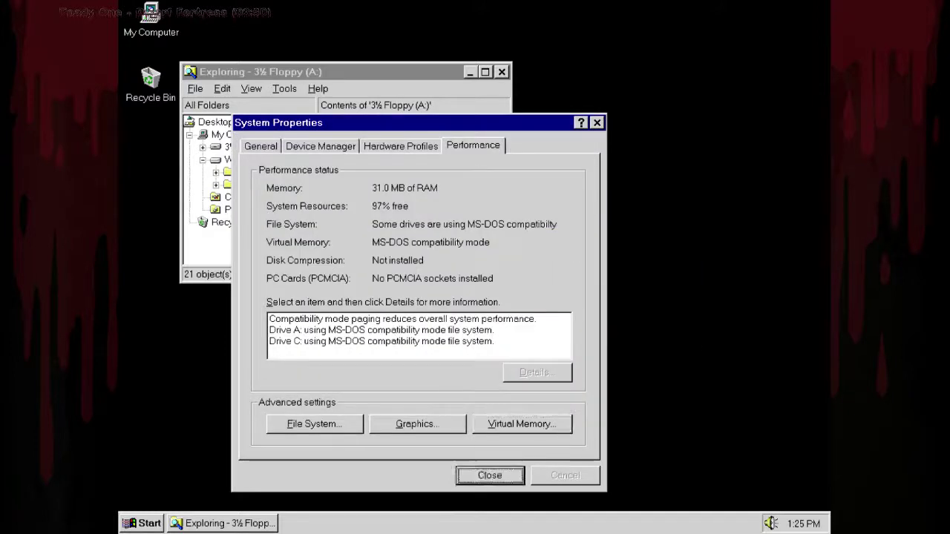
left_click(457, 314)
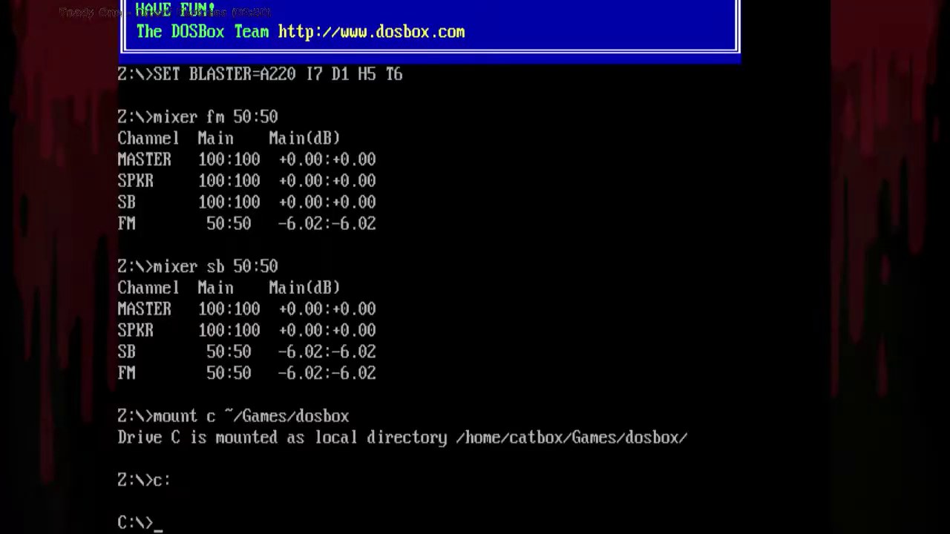
Run the w95 batch file at the DOSBox prompt and continue past the pause to boot Windows 95.
type("w95")
key("Return")
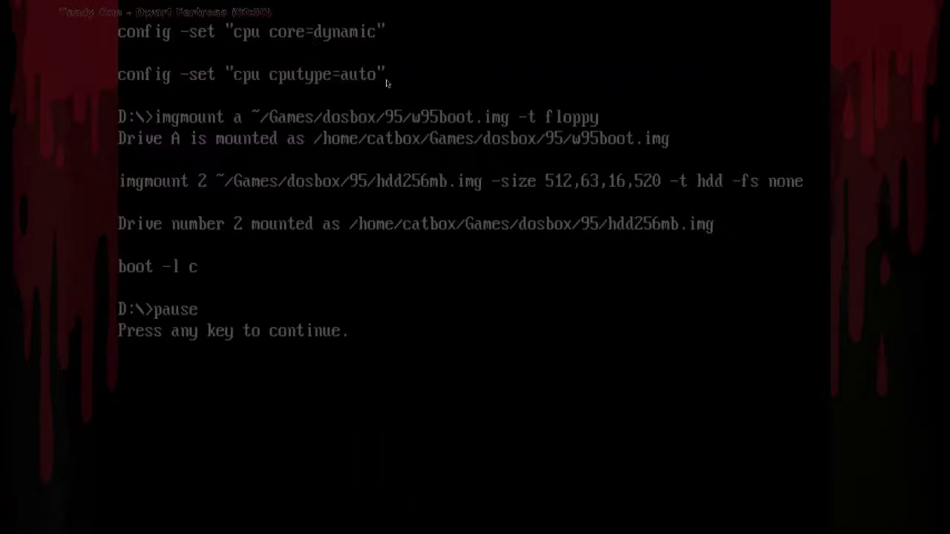
key("Return")
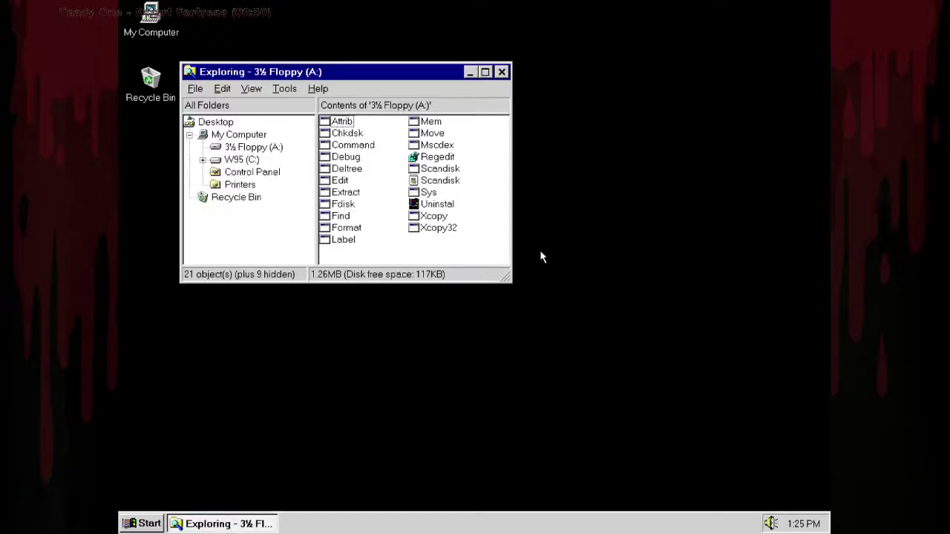
Launch dxdiag from the System folder inside Windows on drive C: and examine its system information and DirectX file list.
left_click(546, 258)
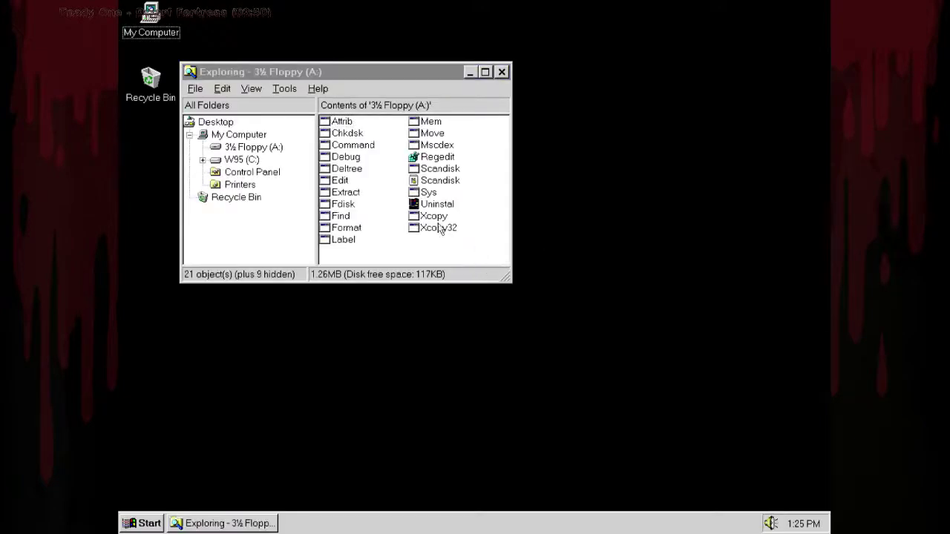
left_click(260, 160)
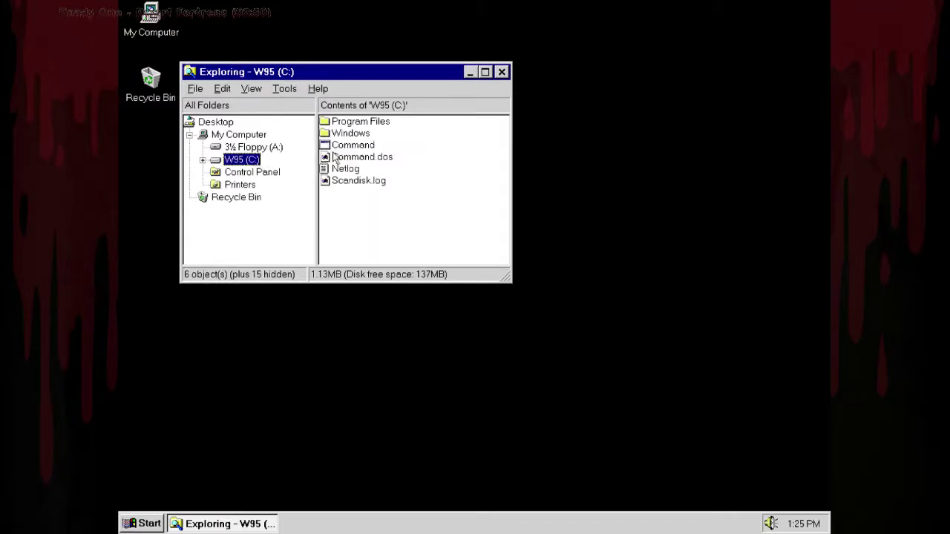
double_click(349, 135)
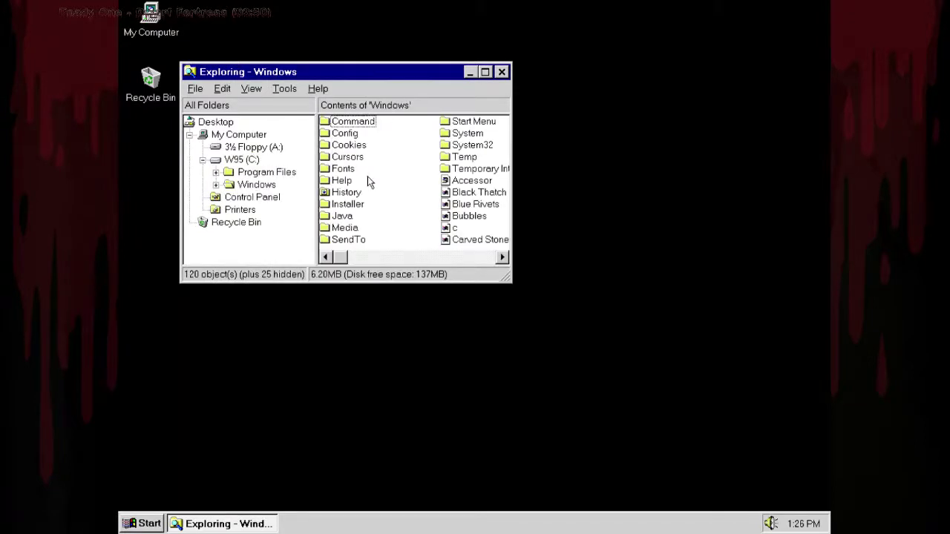
double_click(468, 133)
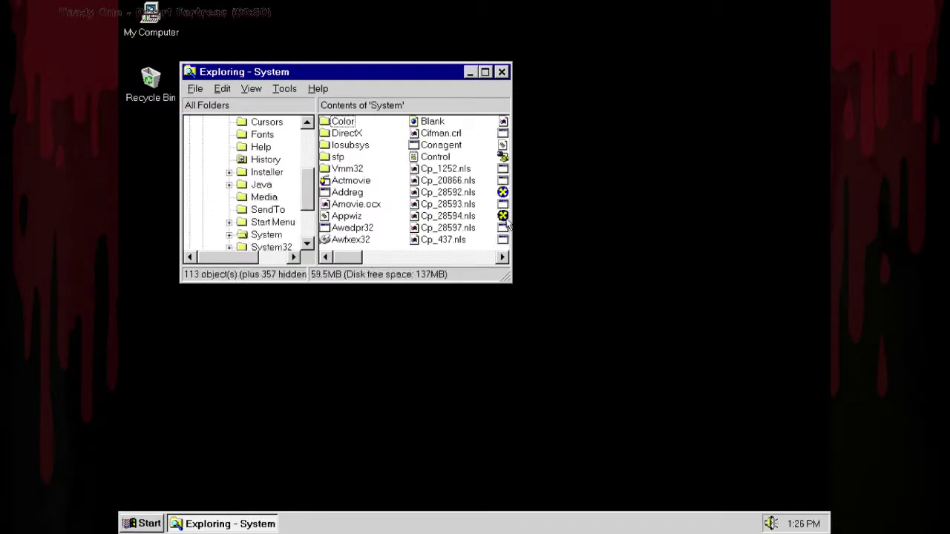
left_click(505, 218)
left_click_drag(352, 262, 377, 257)
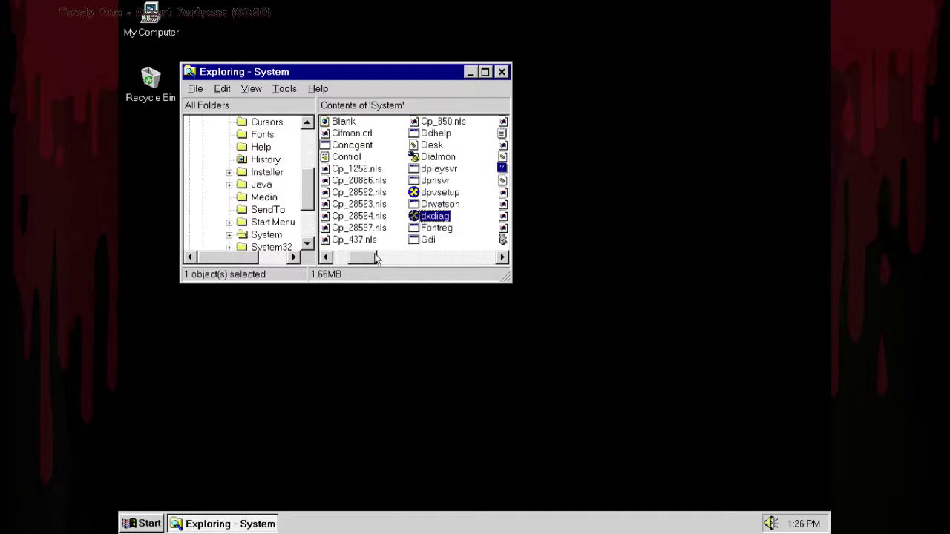
double_click(438, 217)
left_click(470, 73)
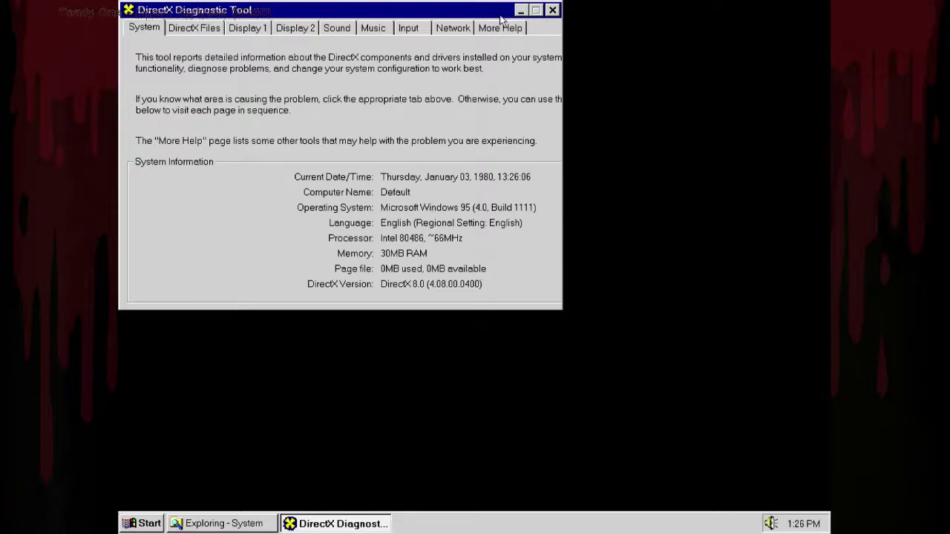
left_click(221, 27)
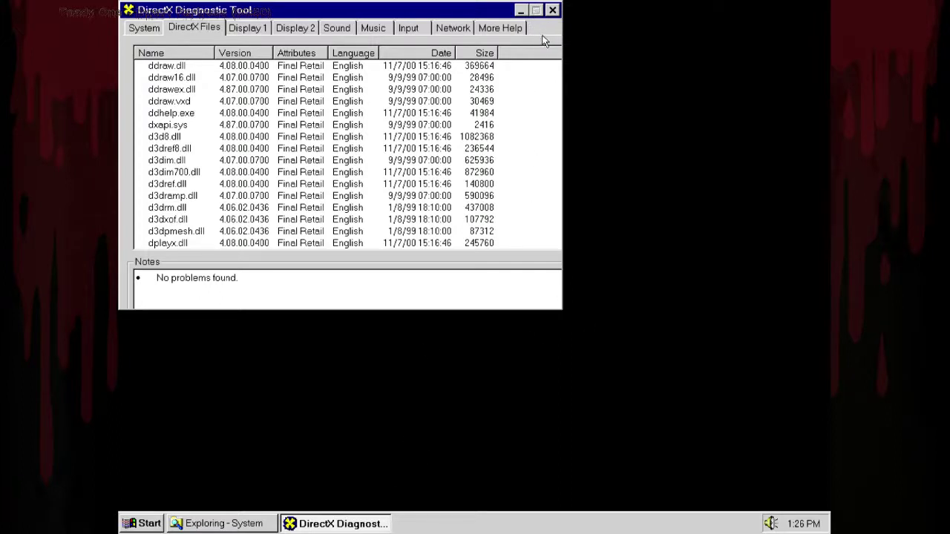
Set the display's color palette to High Color (16 bit) in Display Properties, apply it and keep the setting.
right_click(479, 435)
left_click(516, 525)
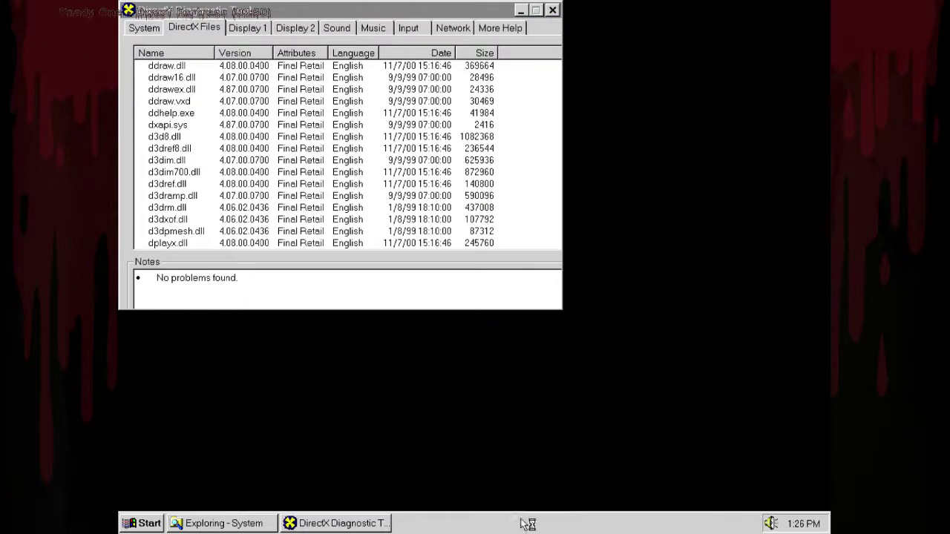
left_click(504, 93)
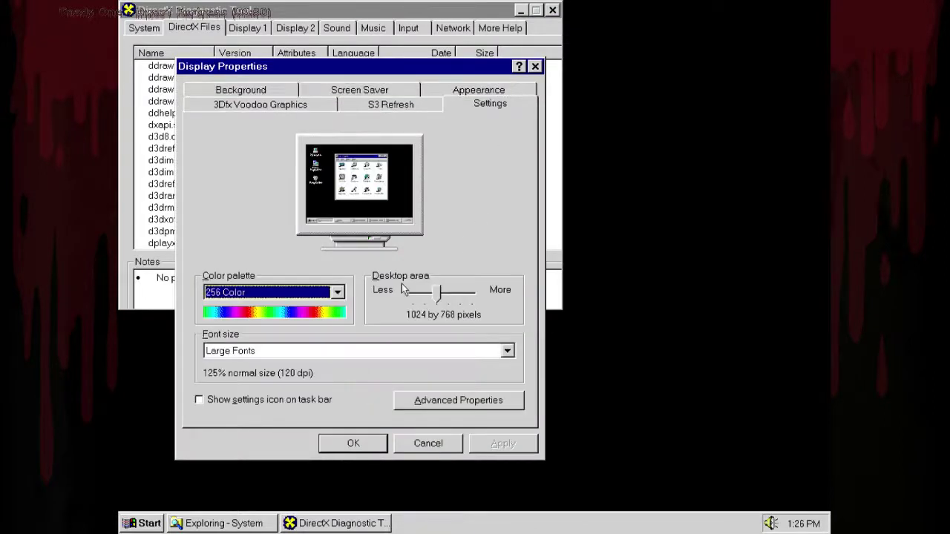
left_click(334, 295)
left_click(324, 328)
left_click(501, 445)
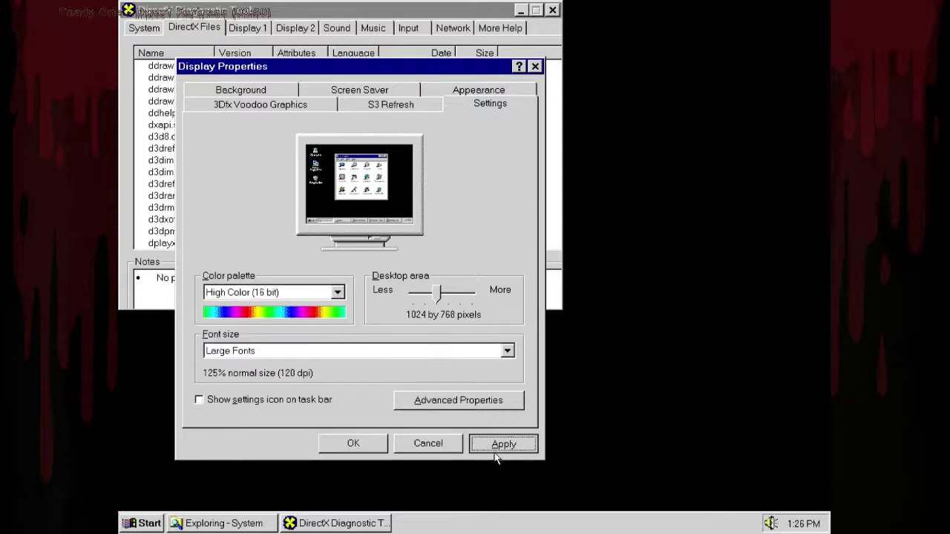
left_click(440, 306)
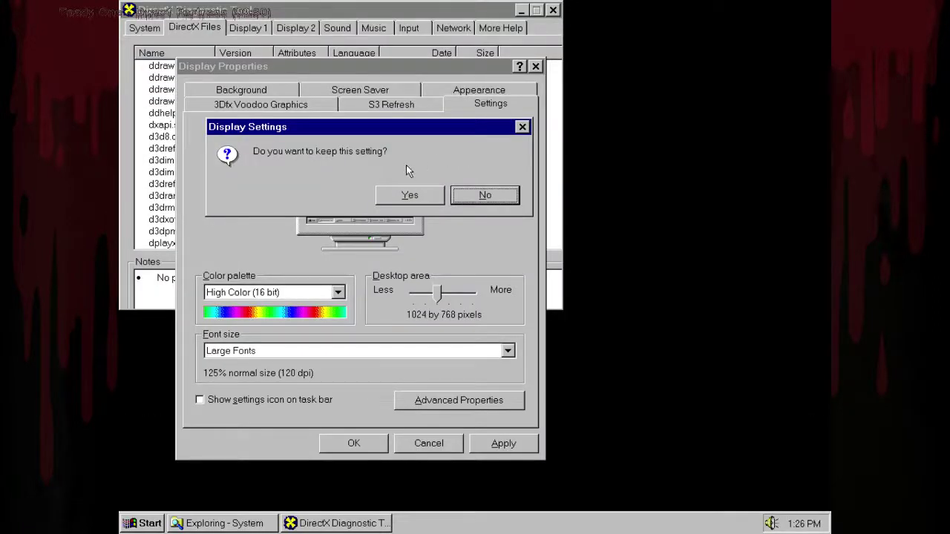
left_click(408, 196)
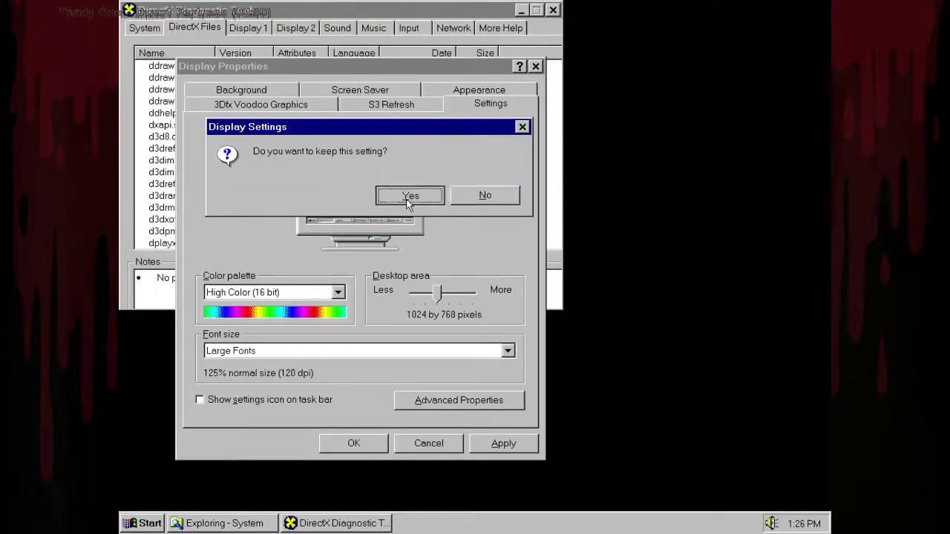
Set the display's color palette to 256 Color, apply it and keep the setting.
left_click(324, 291)
left_click(311, 316)
left_click(512, 442)
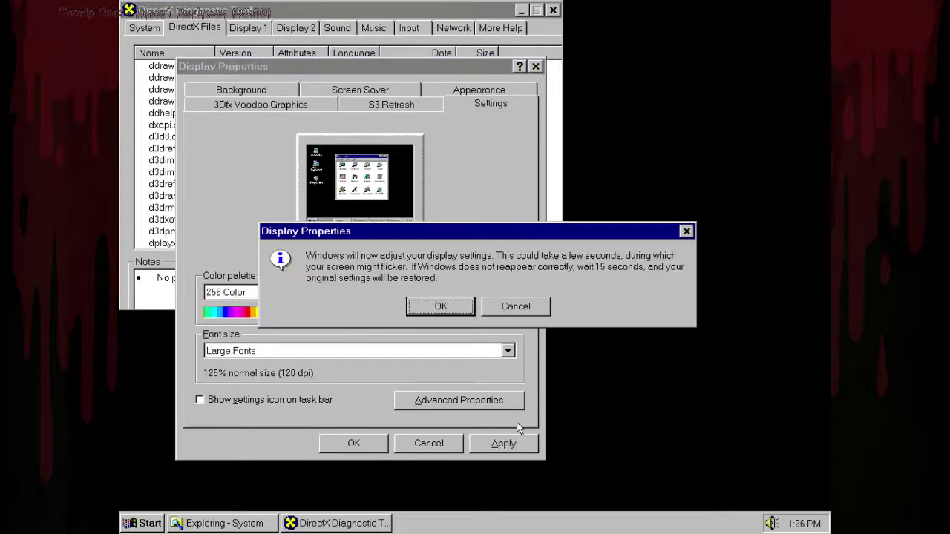
left_click(440, 307)
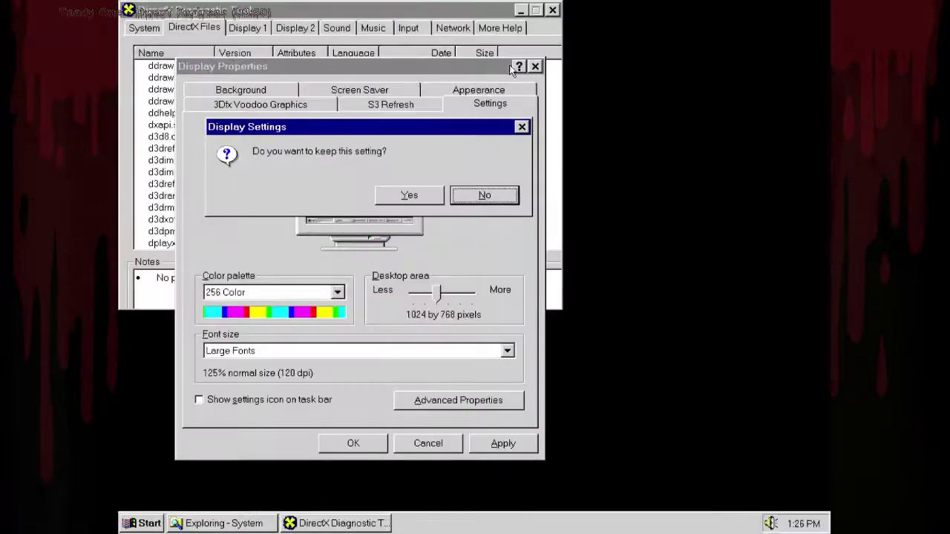
left_click(421, 199)
Set the desktop area to 800 by 600 pixels, apply it and keep the setting.
left_click(417, 295)
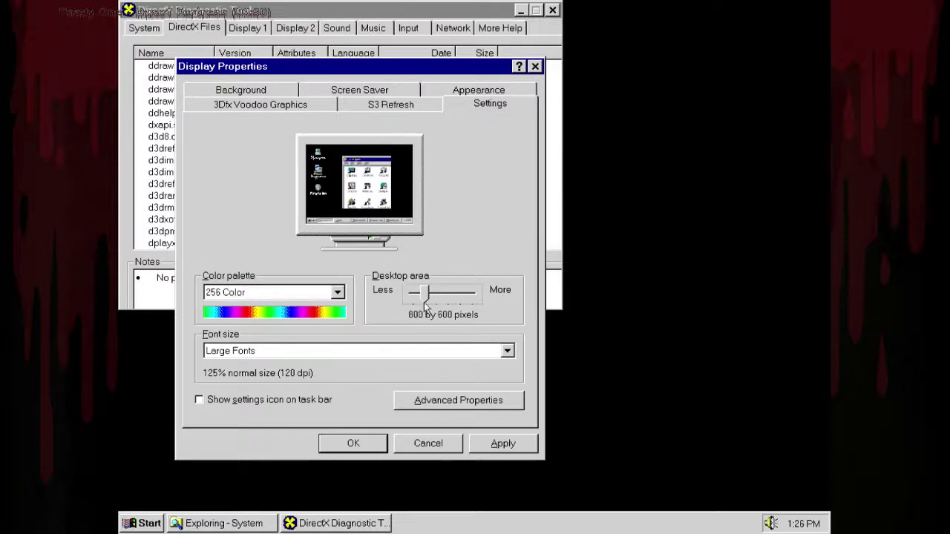
left_click(501, 443)
left_click(440, 306)
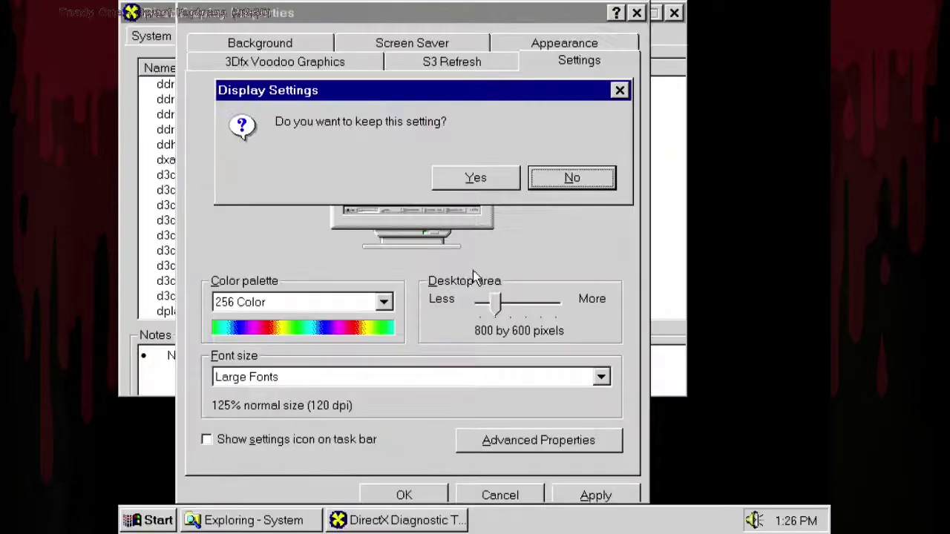
left_click(449, 184)
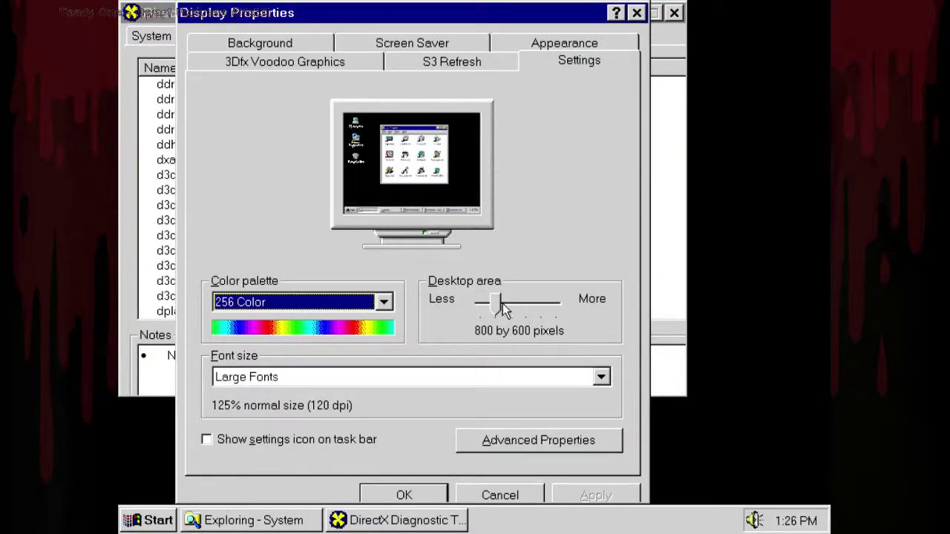
Set the desktop area to 1024 by 768 pixels with the High Color (16 bit) palette, apply, keep the setting and close Display Properties.
left_click_drag(503, 310, 512, 311)
left_click(359, 306)
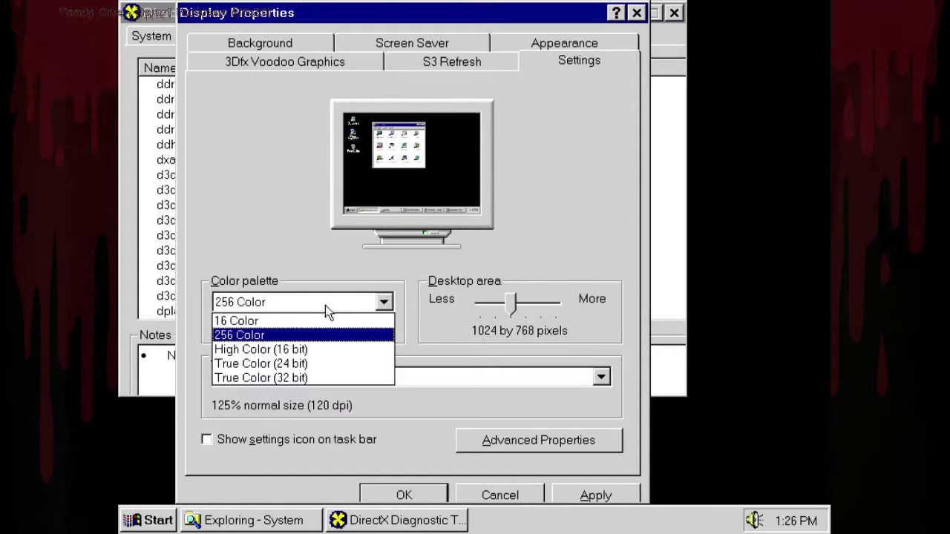
left_click(315, 349)
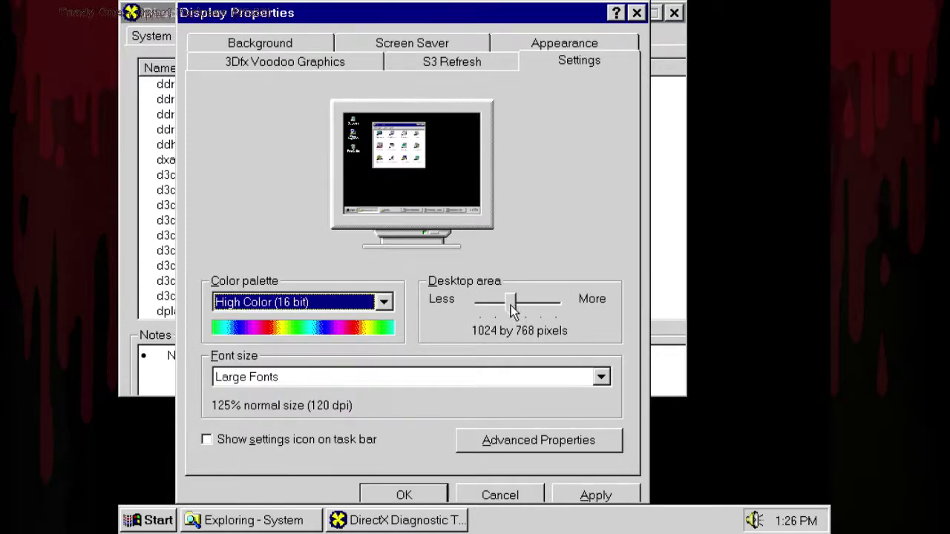
mouse_move(512, 307)
left_mouse_down()
mouse_move(526, 312)
mouse_move(513, 310)
left_mouse_up()
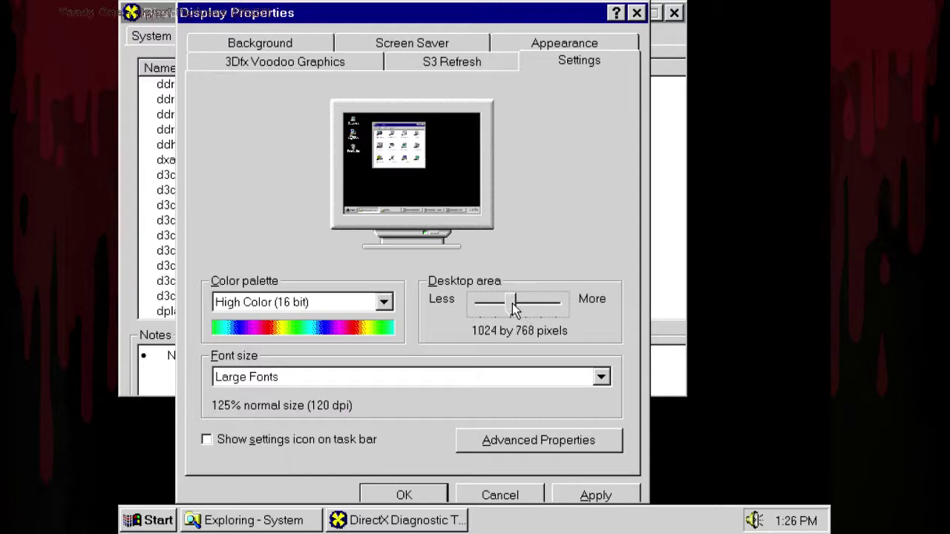
left_click(596, 495)
key("Return")
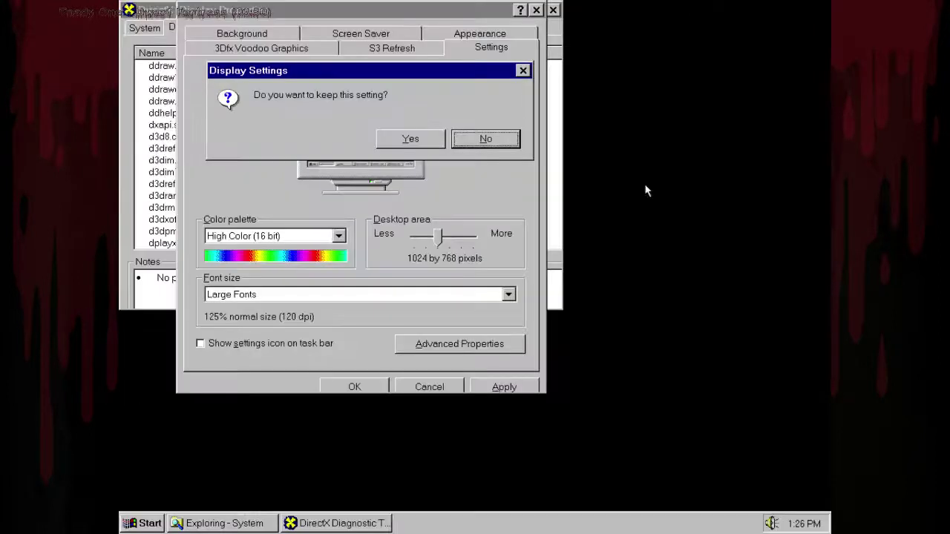
left_click(413, 139)
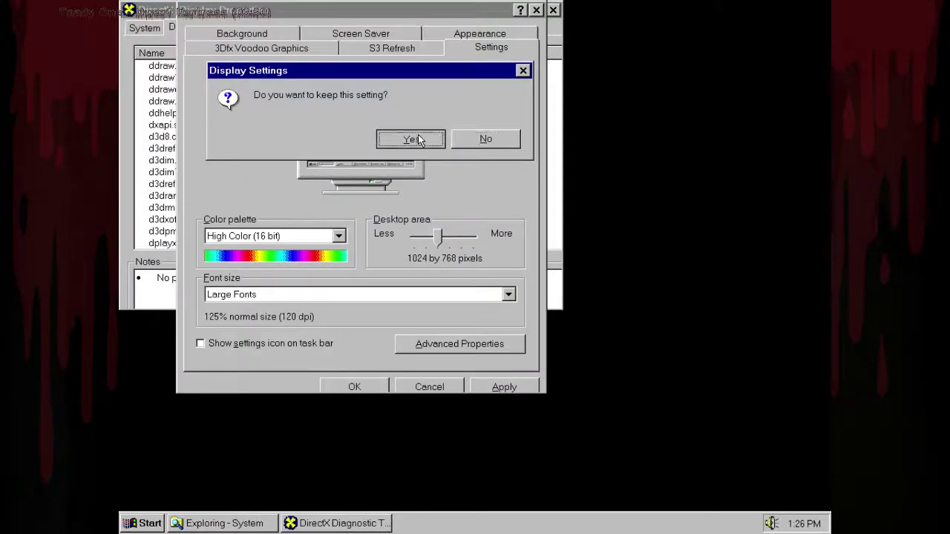
left_click(353, 385)
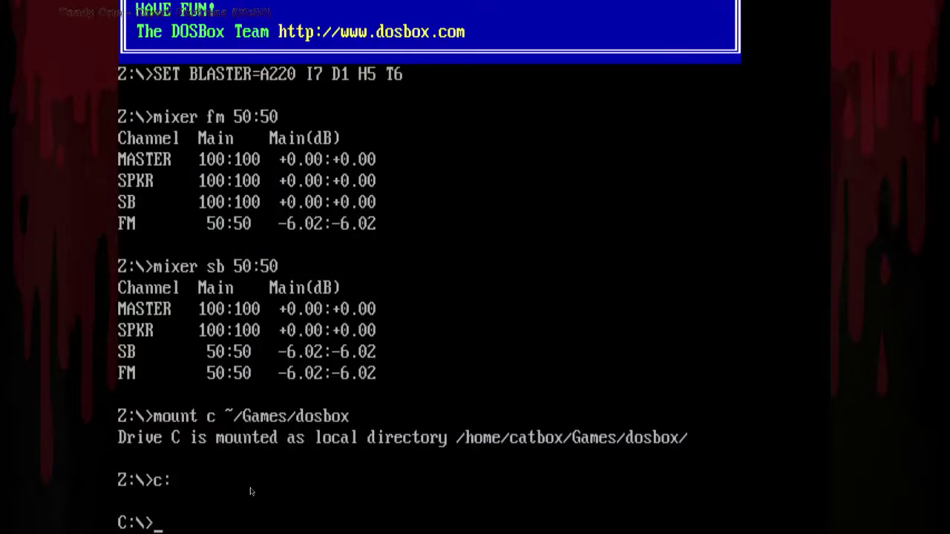
Start Windows 95 again from the DOSBox C: prompt and let ScanDisk check drive C.
type("95")
key("Tab")
key("Return")
key("Return")
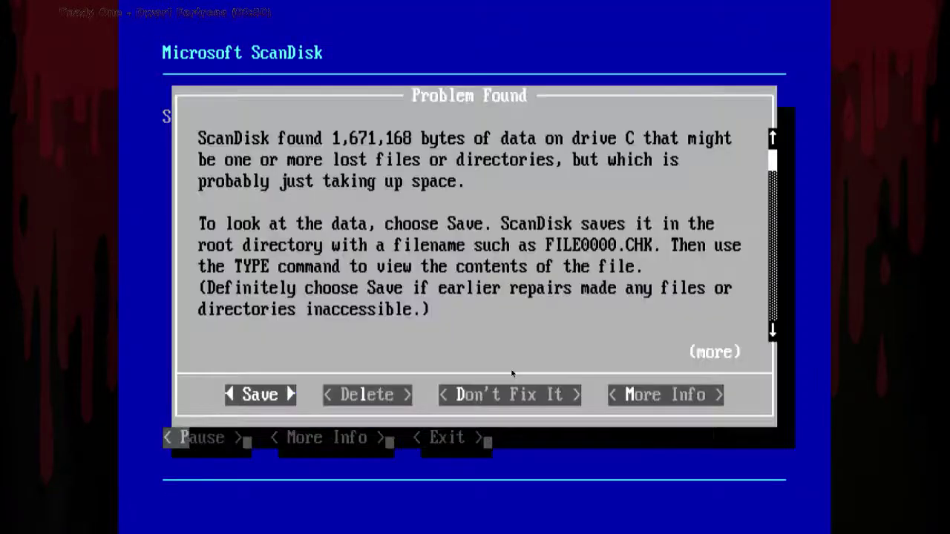
Have ScanDisk delete the possibly lost data on drive C and continue booting to the Windows desktop.
key("Tab")
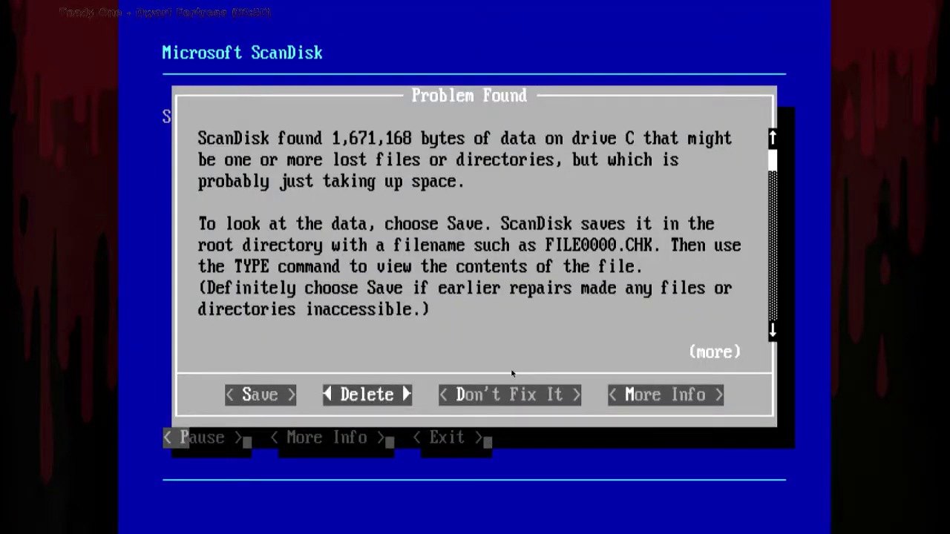
key("Return")
key("Tab")
key("Return")
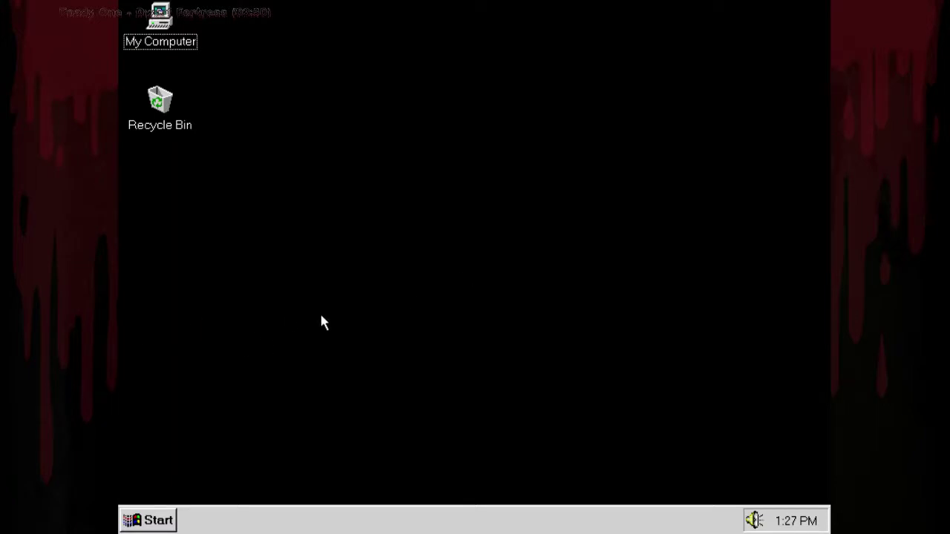
Launch dxdiag from the System folder inside Windows on drive C: and close the file explorer behind it.
key("super")
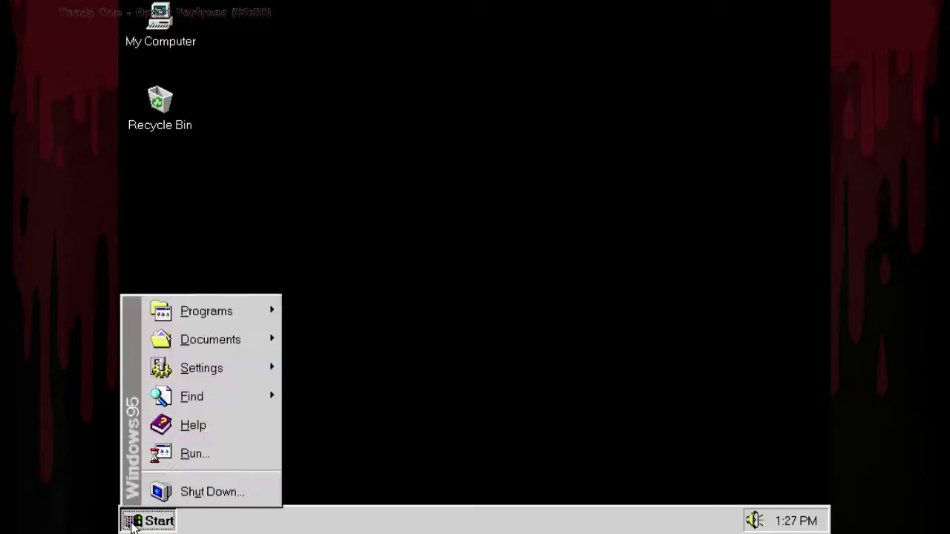
mouse_move(241, 318)
left_click(401, 365)
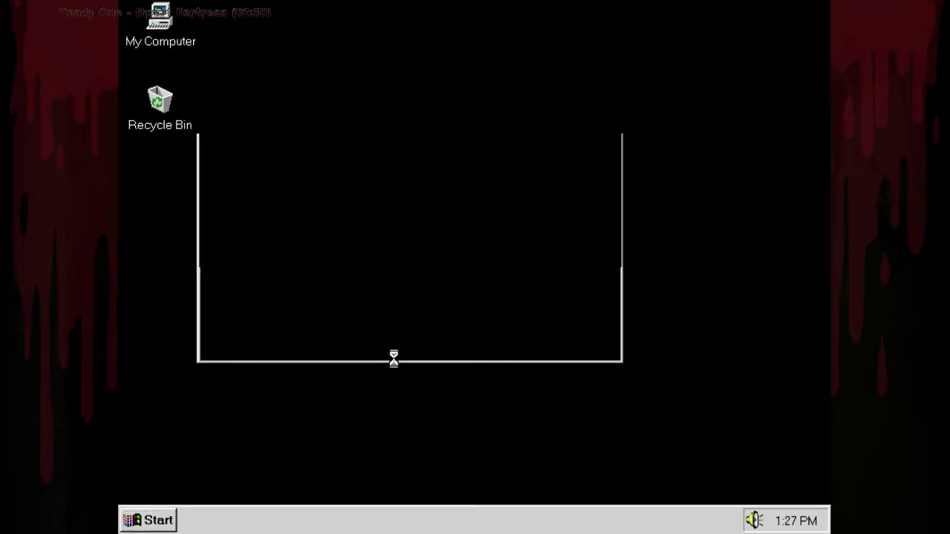
double_click(404, 170)
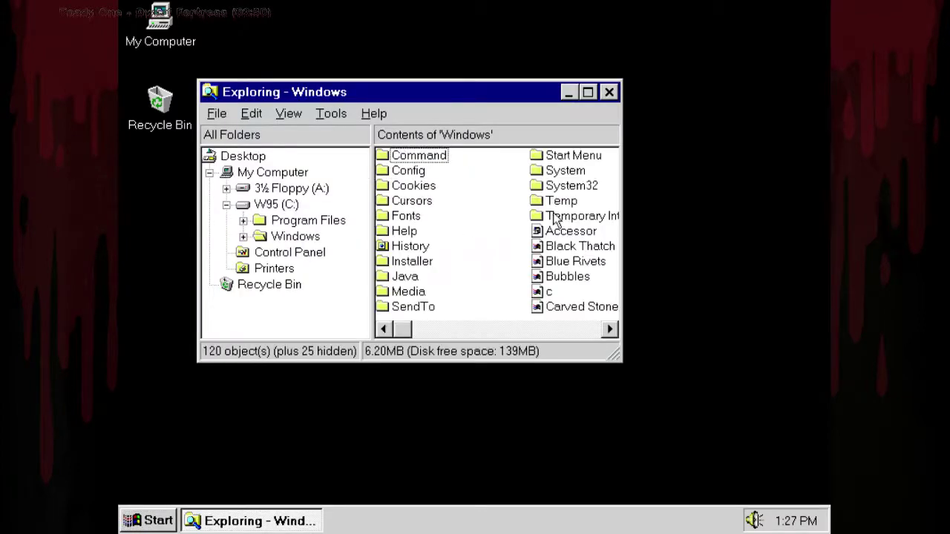
double_click(562, 175)
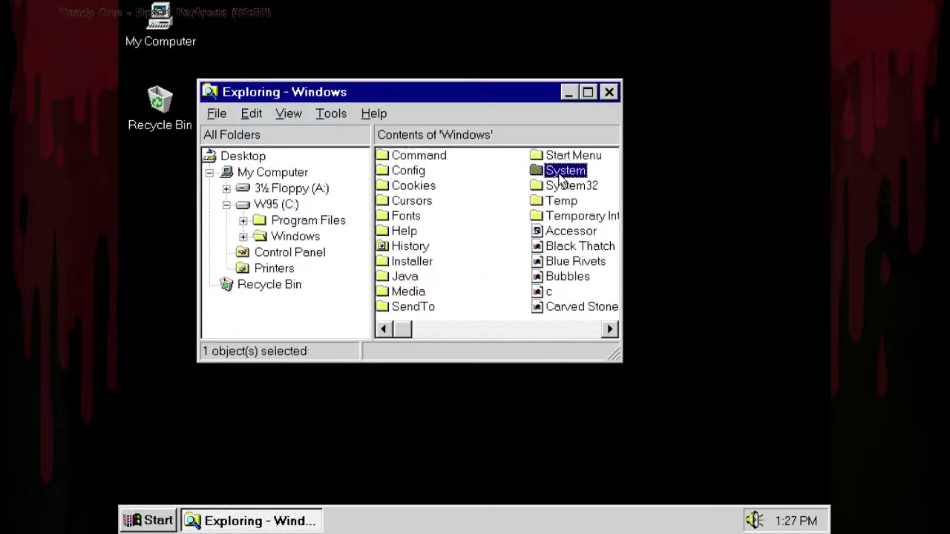
left_click(588, 92)
left_click(441, 151)
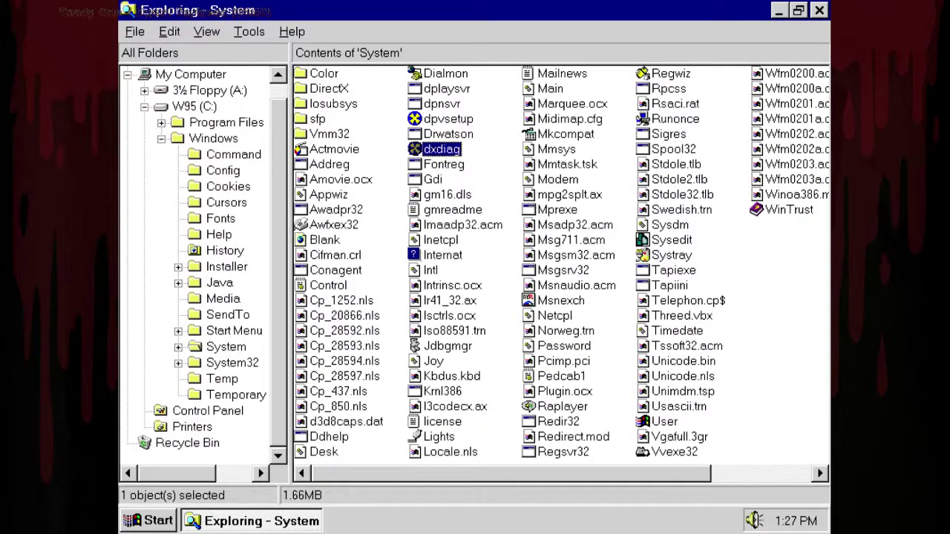
double_click(443, 150)
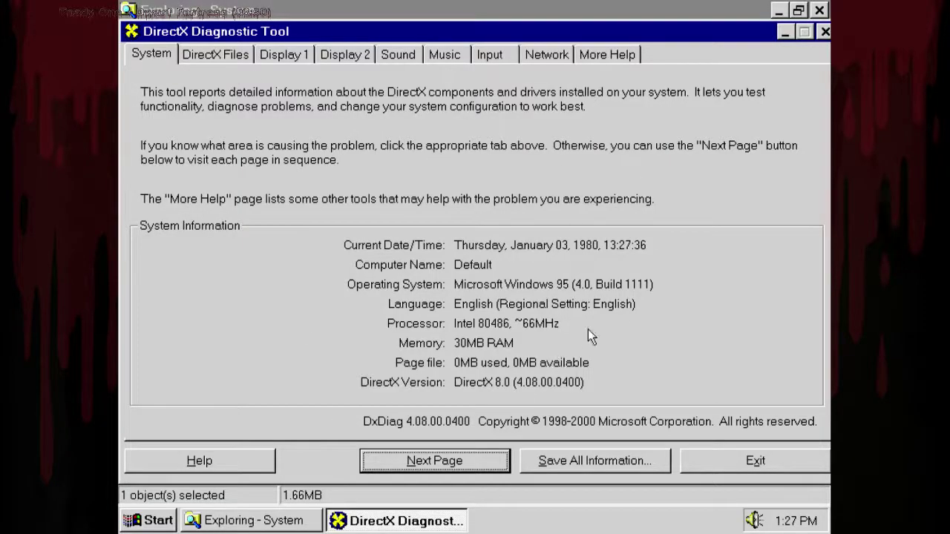
left_click(817, 10)
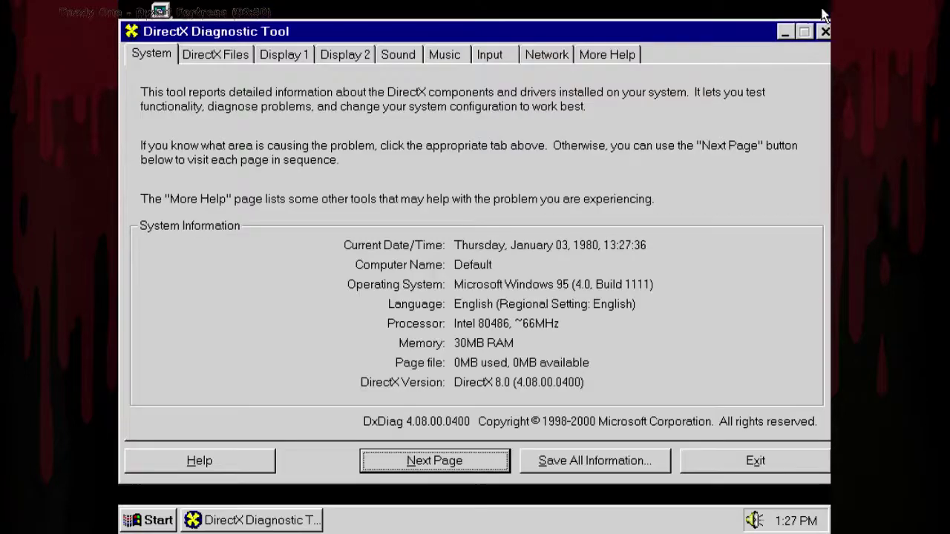
Run the complete DirectDraw test on the S3 Trio display device, confirming the rectangles and each bouncing white box.
left_click(378, 462)
left_click(382, 466)
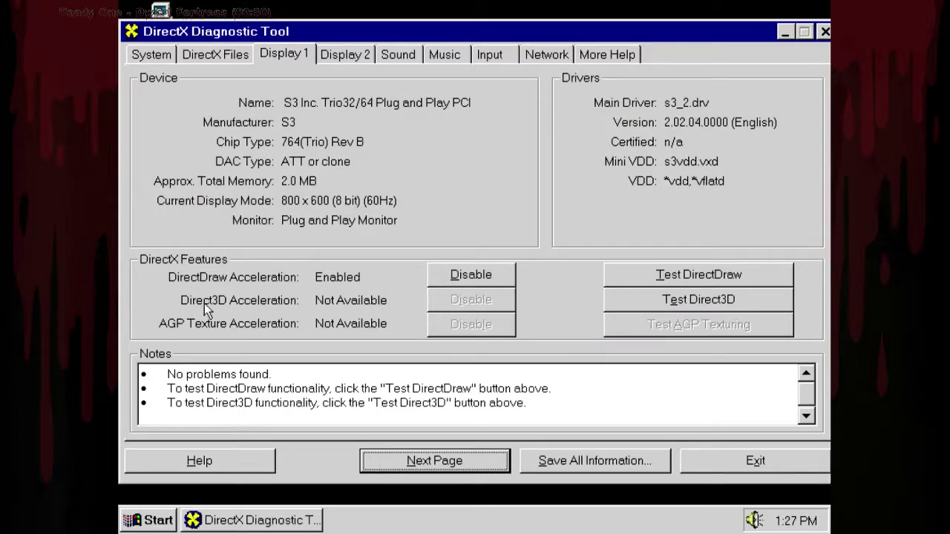
left_click(653, 276)
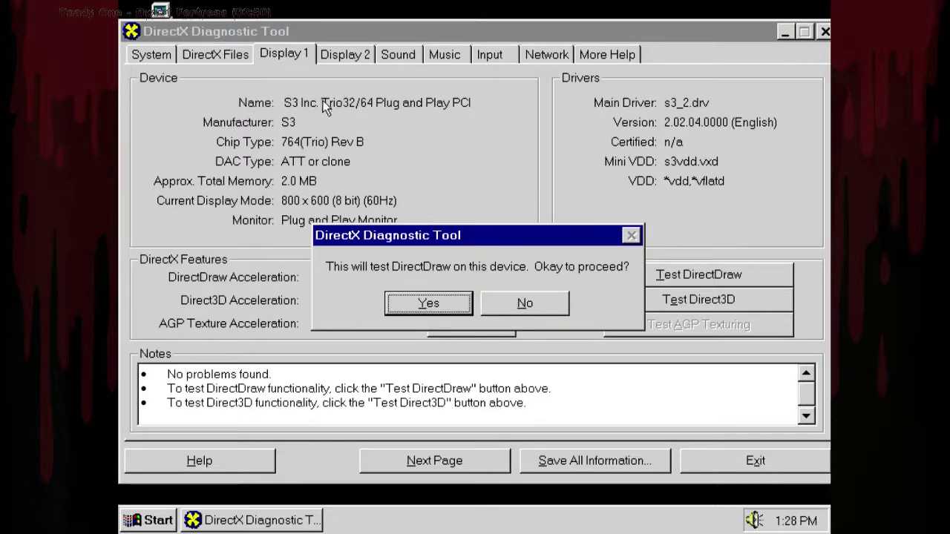
left_click(437, 310)
left_click(431, 317)
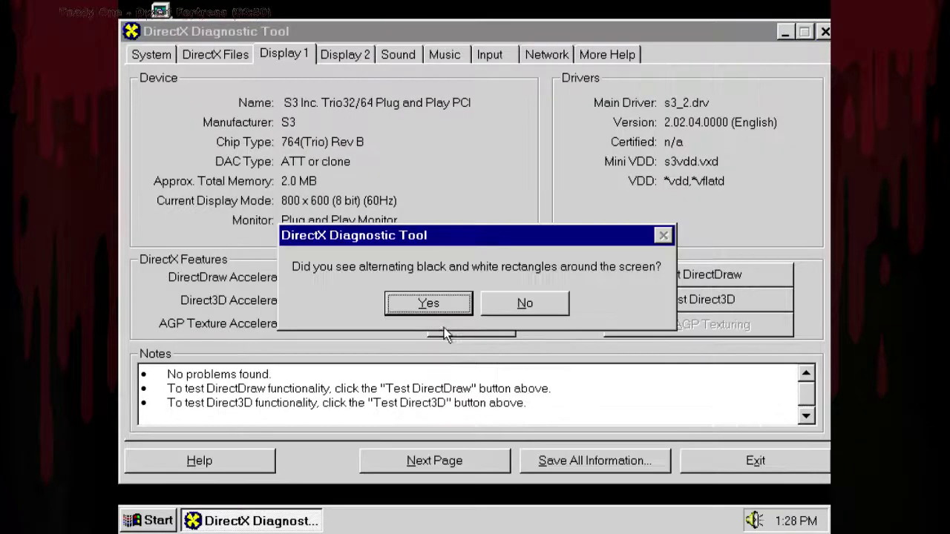
left_click(451, 307)
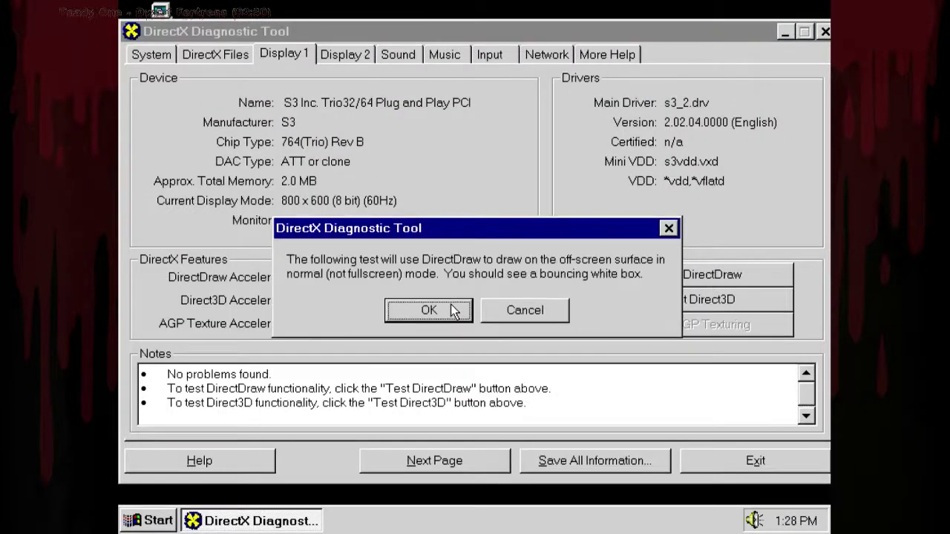
left_click(431, 310)
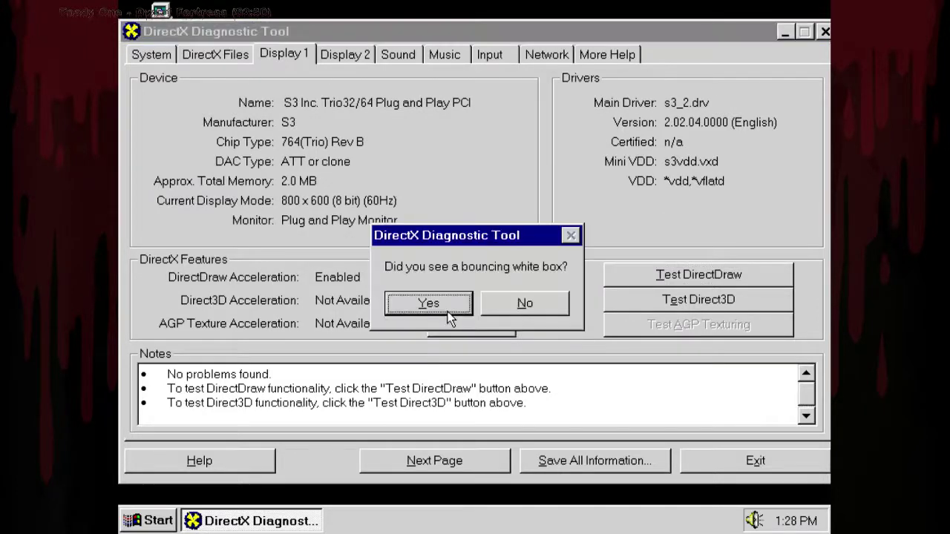
left_click(430, 304)
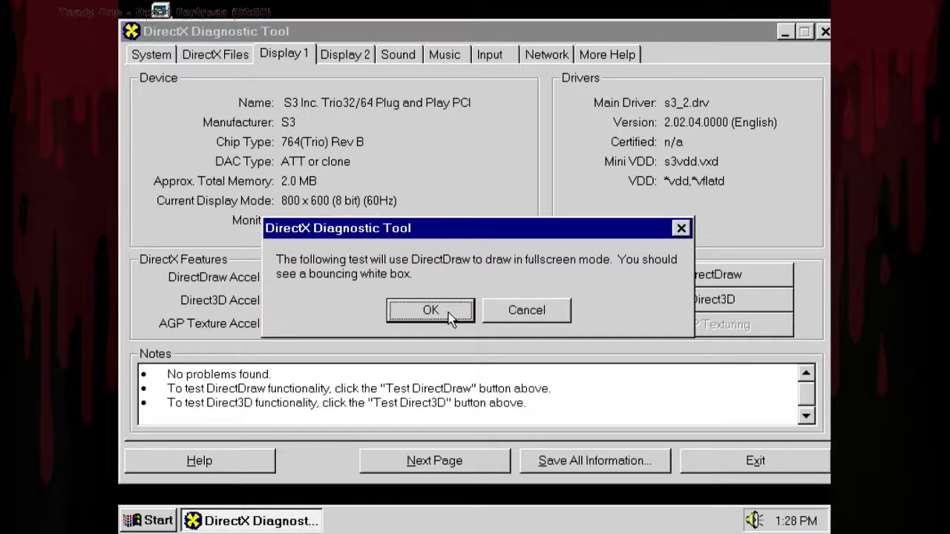
left_click(430, 311)
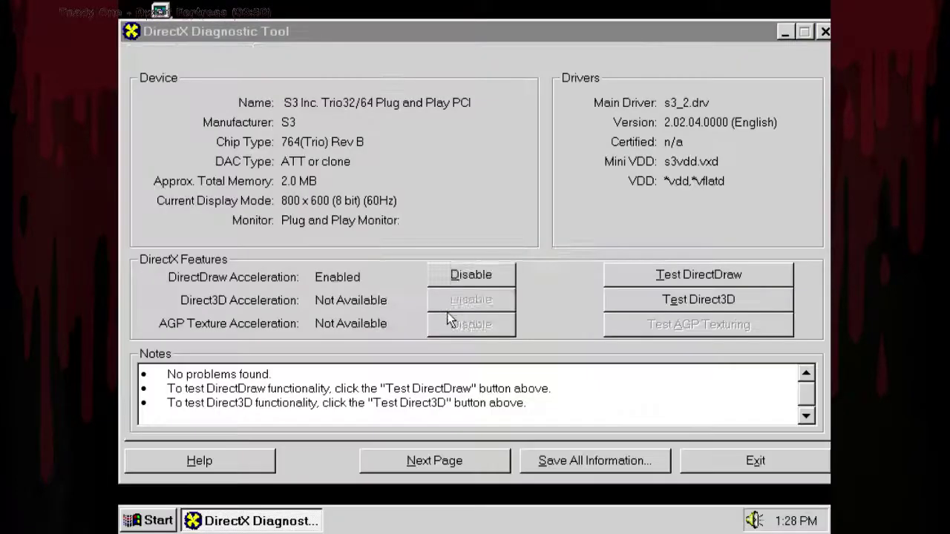
left_click(449, 313)
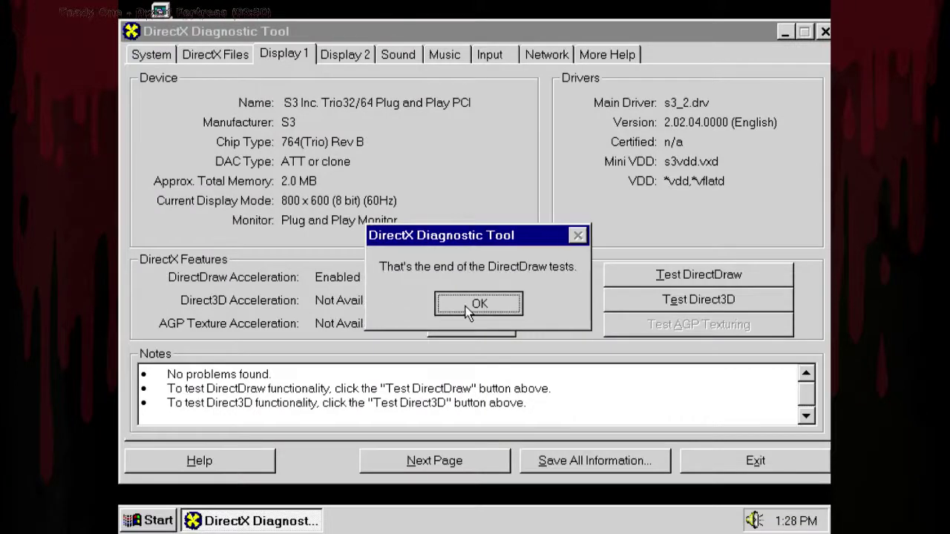
left_click(468, 310)
Run the Direct3D test on the S3 Trio display device and confirm seeing the spinning cube.
left_click(632, 304)
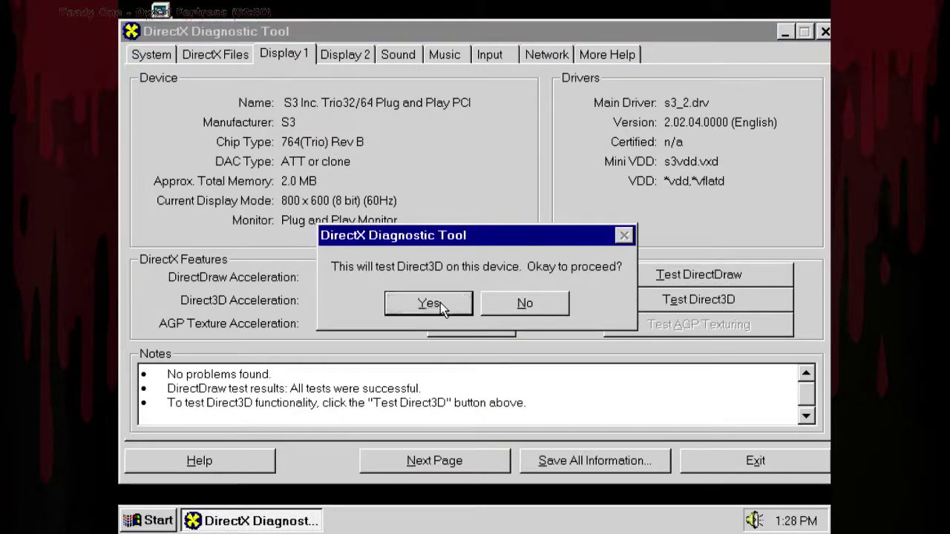
left_click(440, 304)
left_click(444, 306)
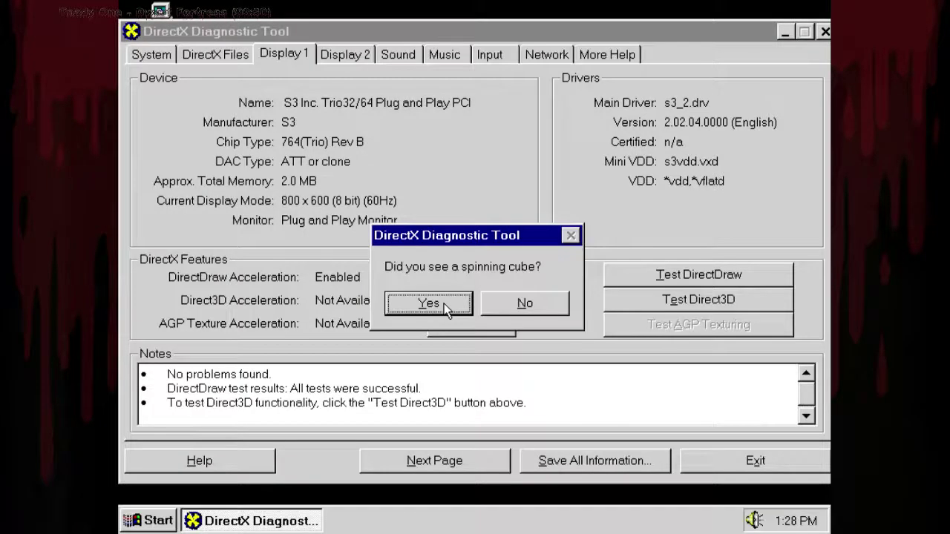
left_click(445, 305)
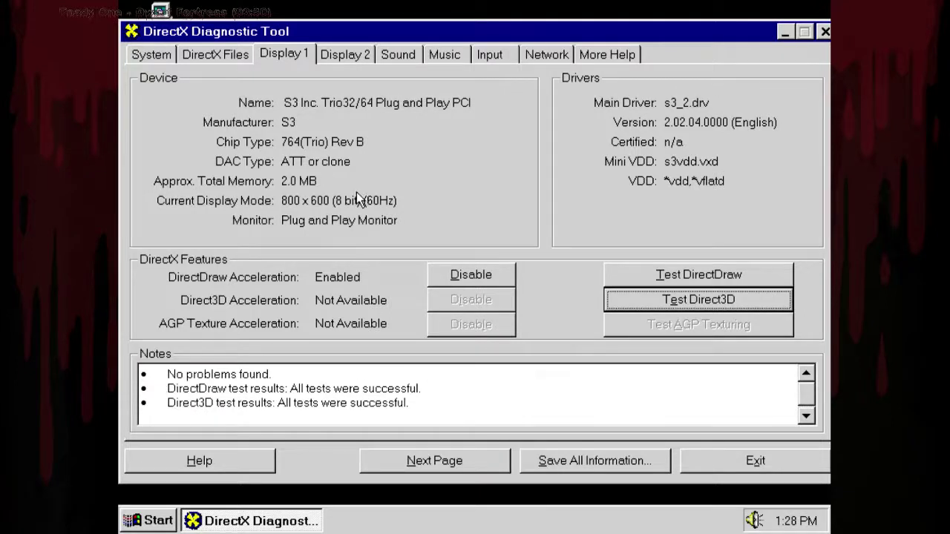
Run the DirectDraw test on the 3Dfx display device, skipping the windowed tests and confirming the fullscreen bouncing box.
left_click(347, 56)
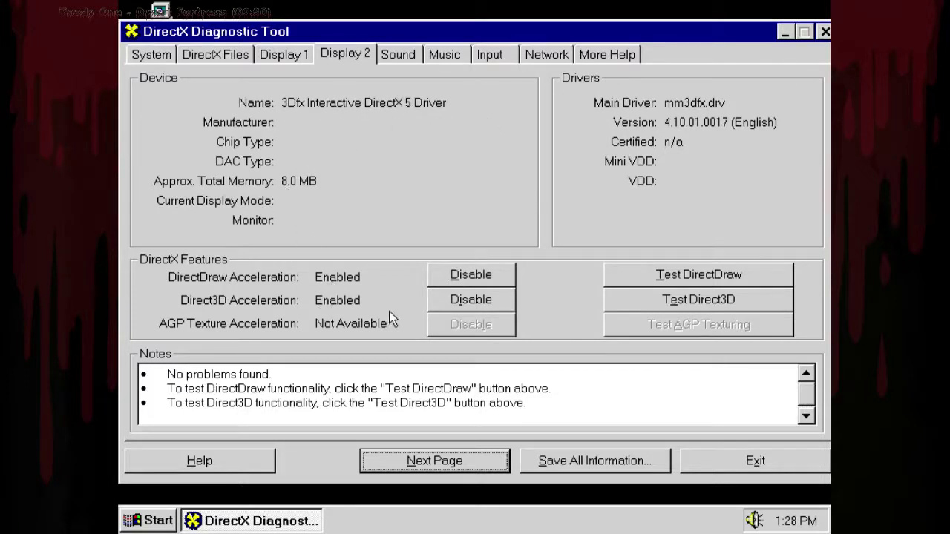
left_click(668, 279)
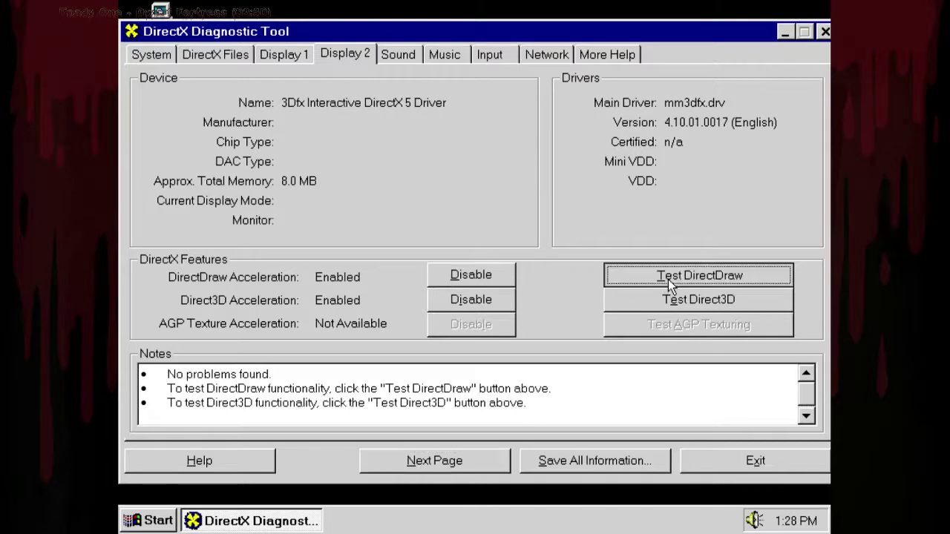
left_click(462, 305)
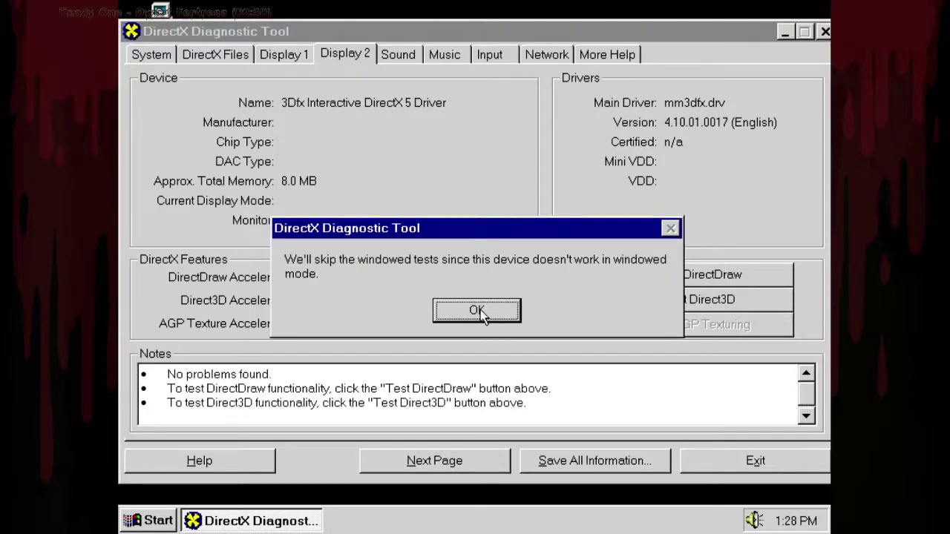
left_click(480, 310)
left_click(504, 310)
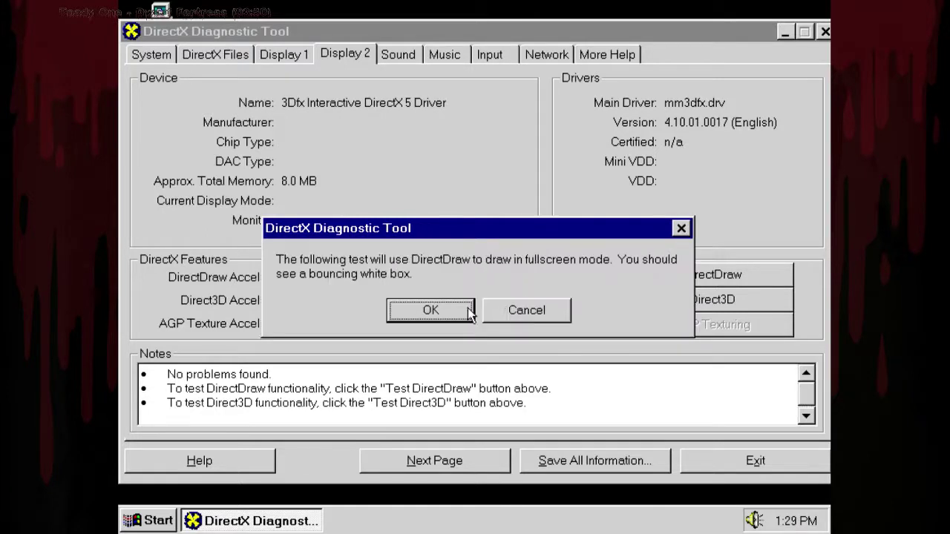
left_click(430, 310)
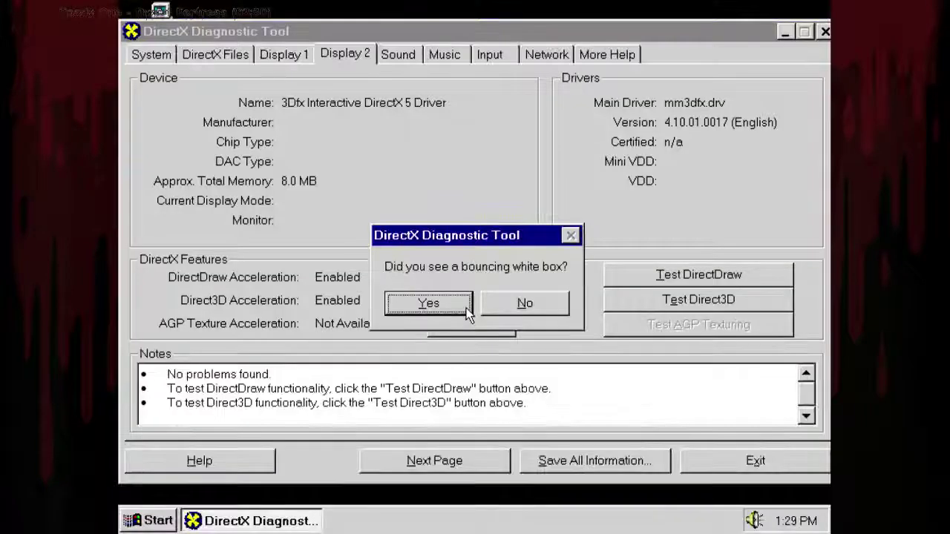
left_click(468, 310)
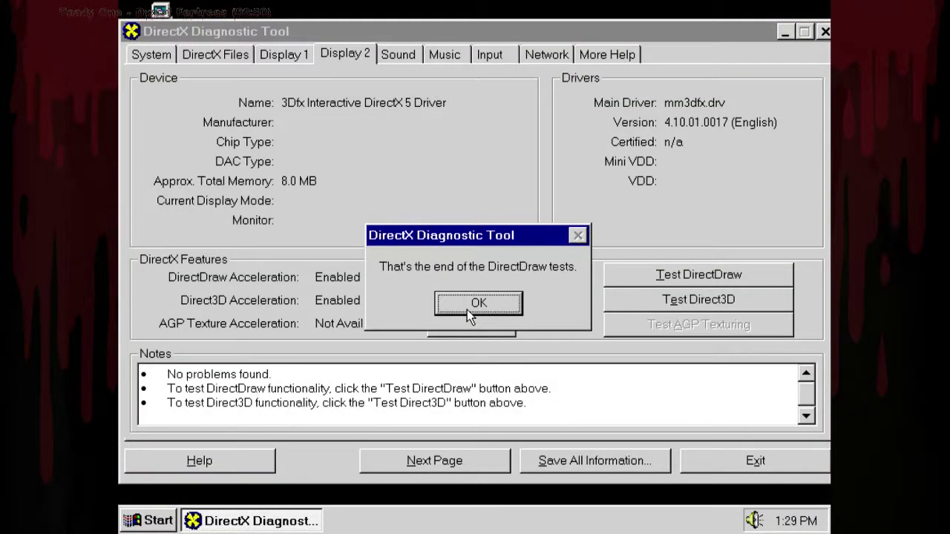
left_click(467, 310)
Run the Direct3D test on the 3Dfx display device, including hardware-accelerated rendering, and confirm seeing the spinning cube each time.
left_click(624, 301)
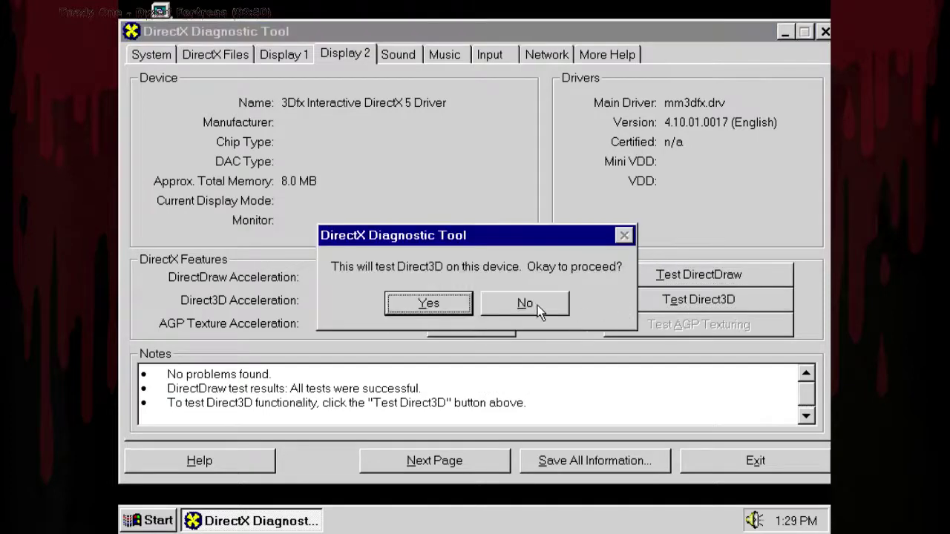
left_click(429, 304)
left_click(427, 304)
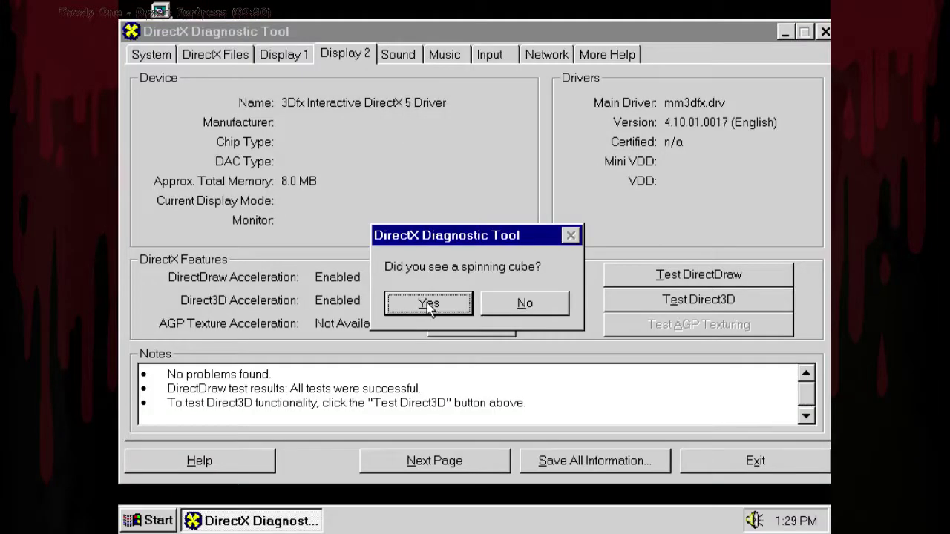
left_click(428, 303)
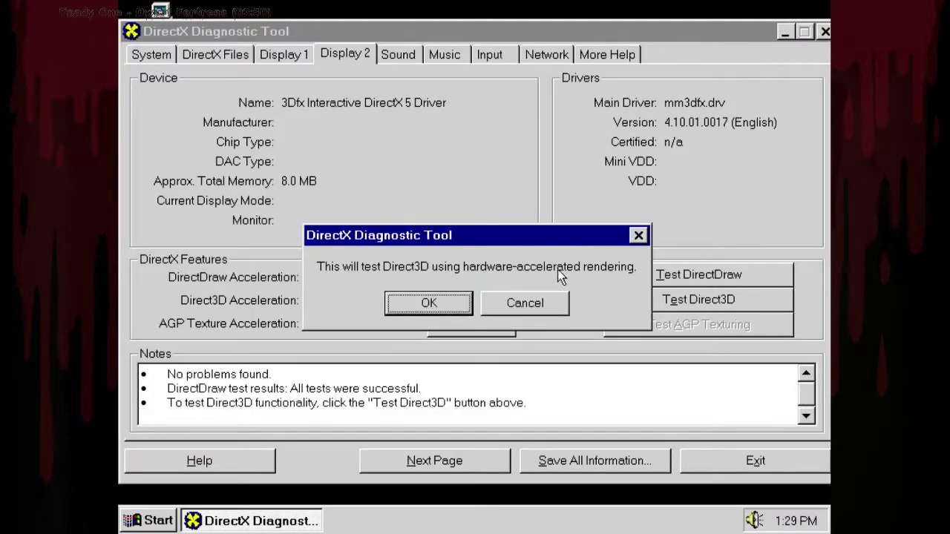
left_click(422, 301)
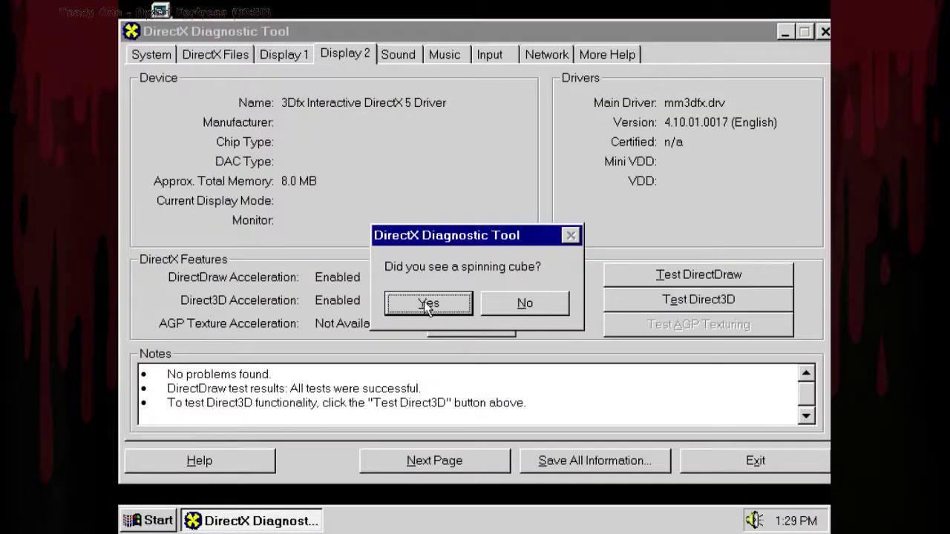
left_click(426, 304)
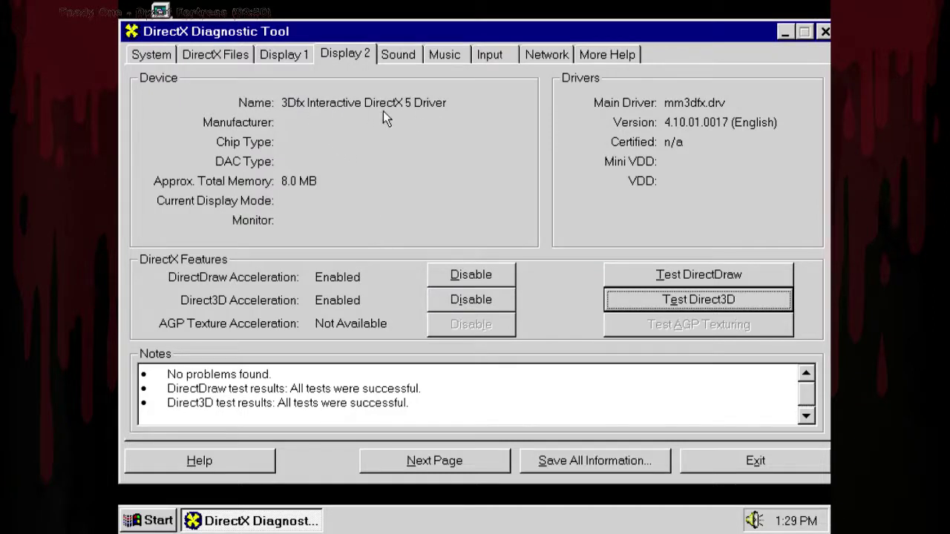
Run the DirectMusic test using the Roland MPU-401 port.
left_click(405, 57)
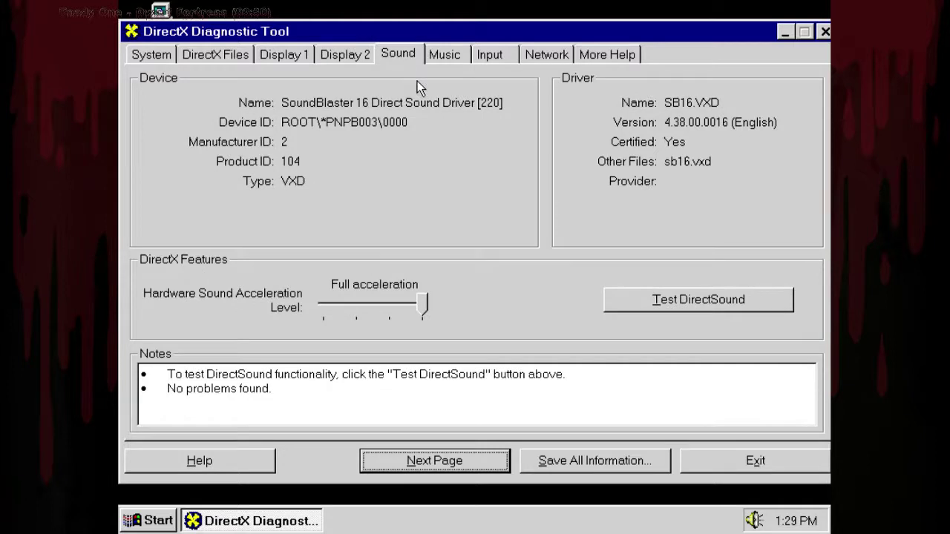
left_click(444, 58)
left_click(709, 316)
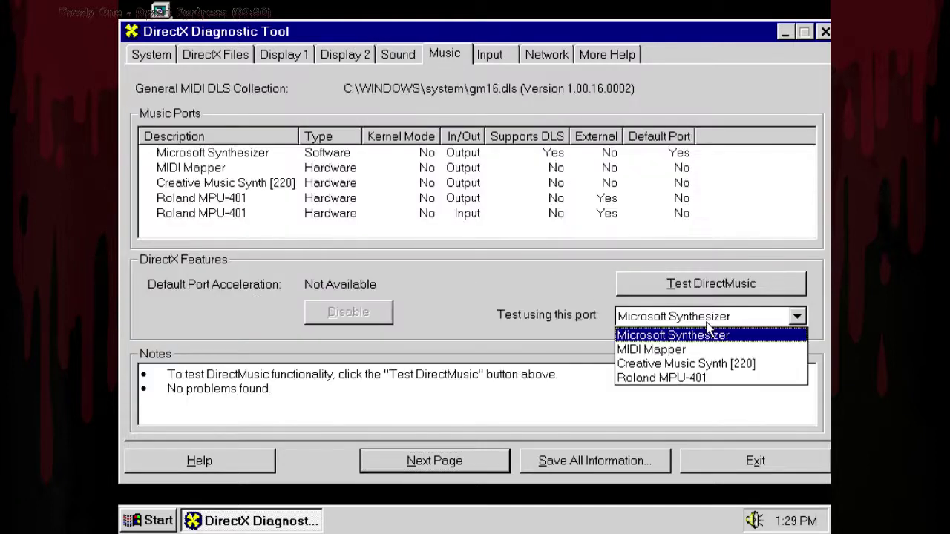
left_click(683, 377)
left_click(678, 285)
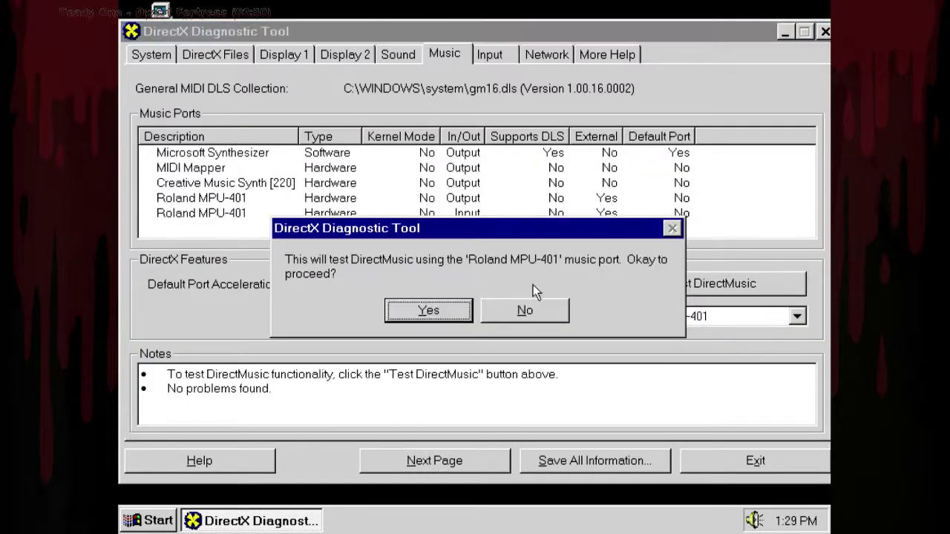
left_click(441, 310)
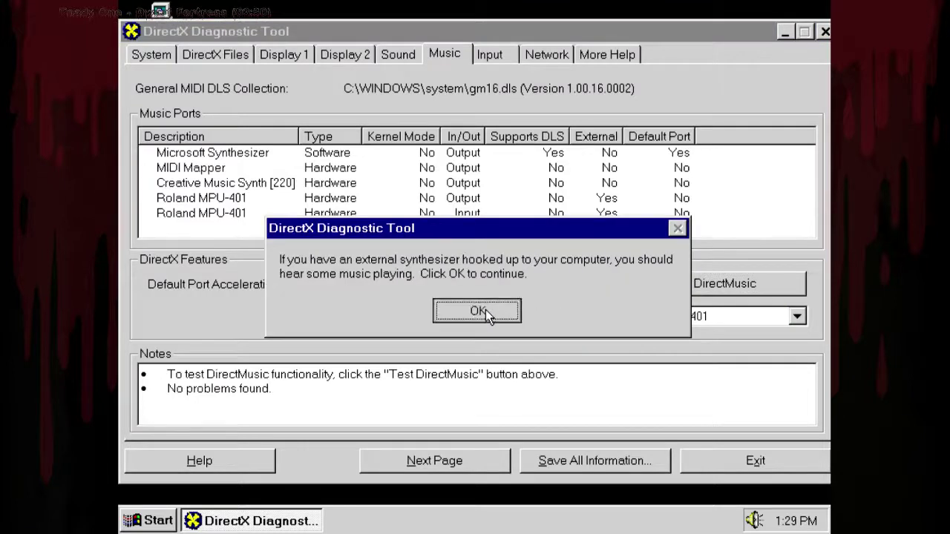
left_click(486, 309)
Run the DirectMusic test using the MIDI Mapper port.
left_click(640, 317)
left_click(639, 346)
left_click(636, 293)
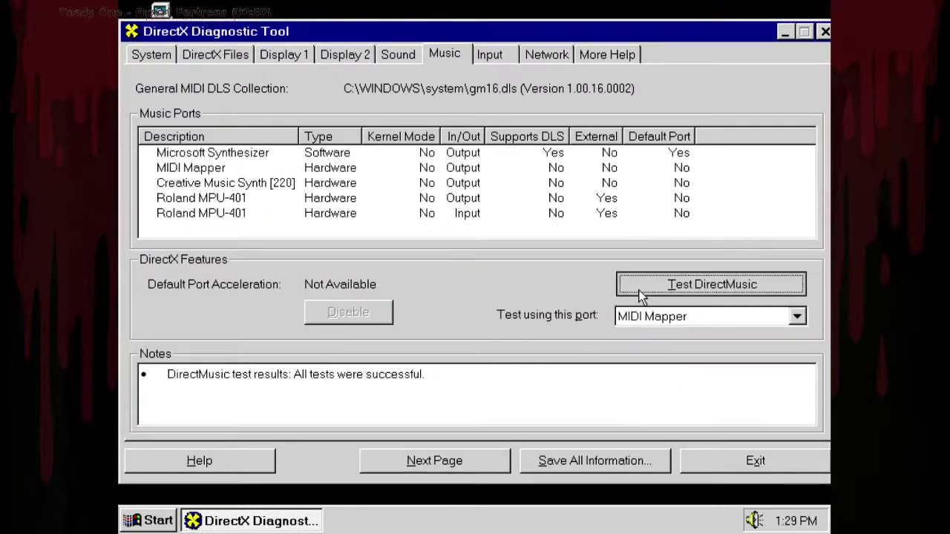
left_click(453, 300)
left_click(474, 305)
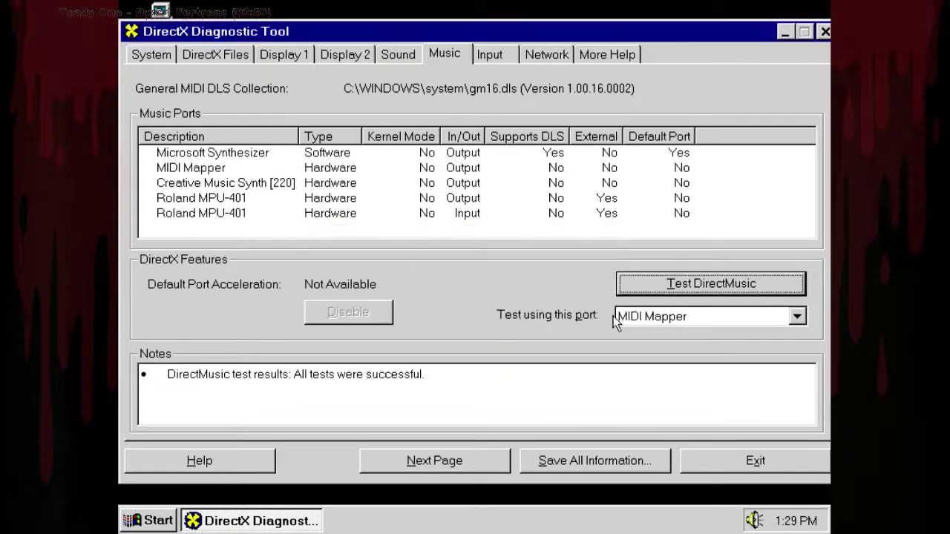
Run the DirectMusic test using the Creative Music Synth [220] port.
left_click(642, 318)
left_click(646, 363)
left_click(642, 288)
left_click(419, 310)
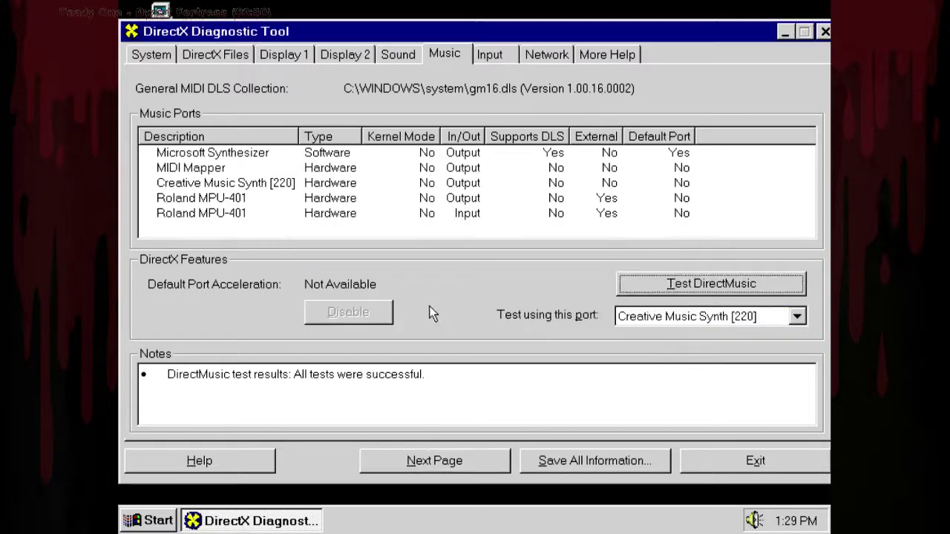
left_click(474, 304)
Run the DirectMusic test using the Microsoft Synthesizer port.
left_click(642, 317)
left_click(640, 332)
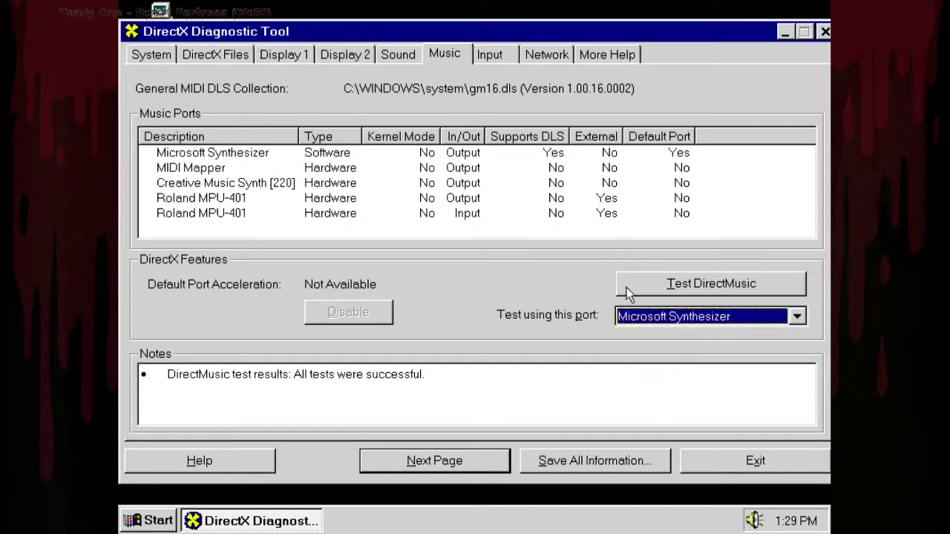
left_click(631, 288)
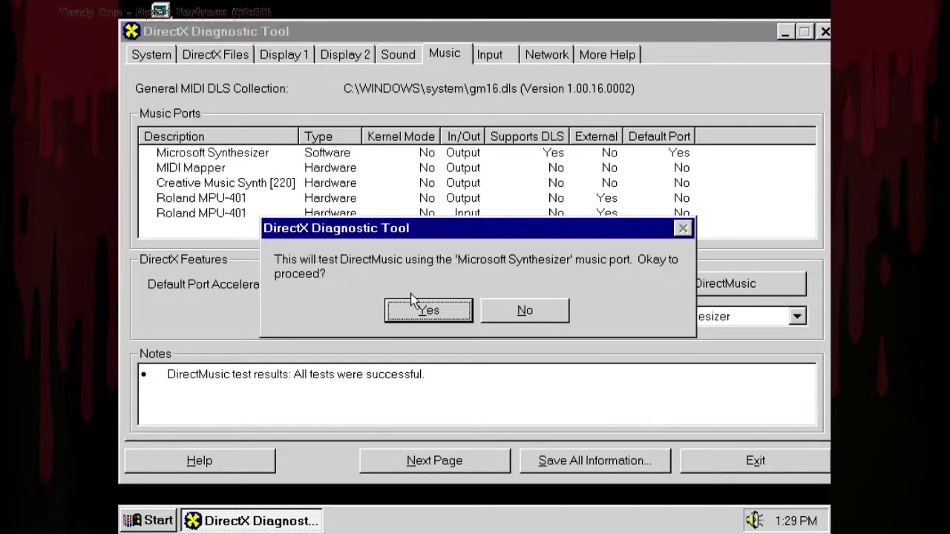
left_click(455, 314)
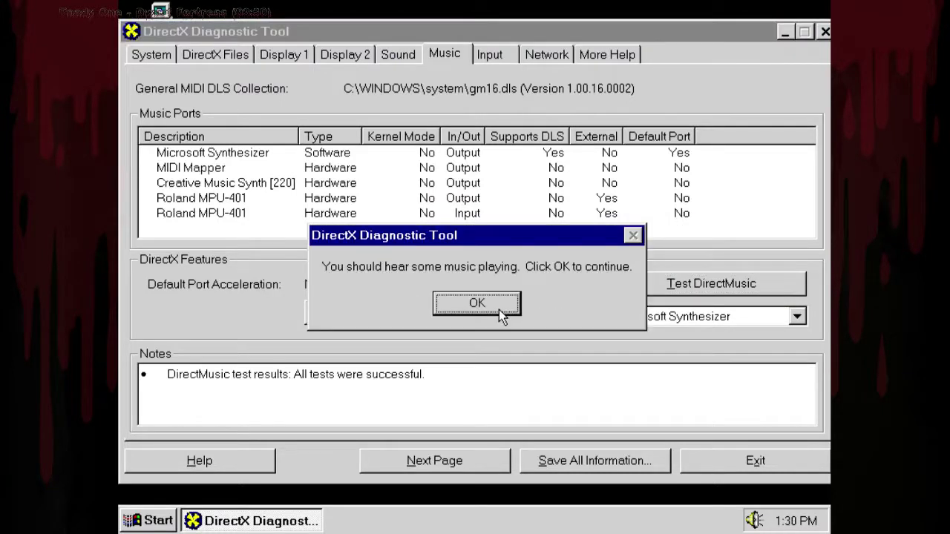
left_click(498, 310)
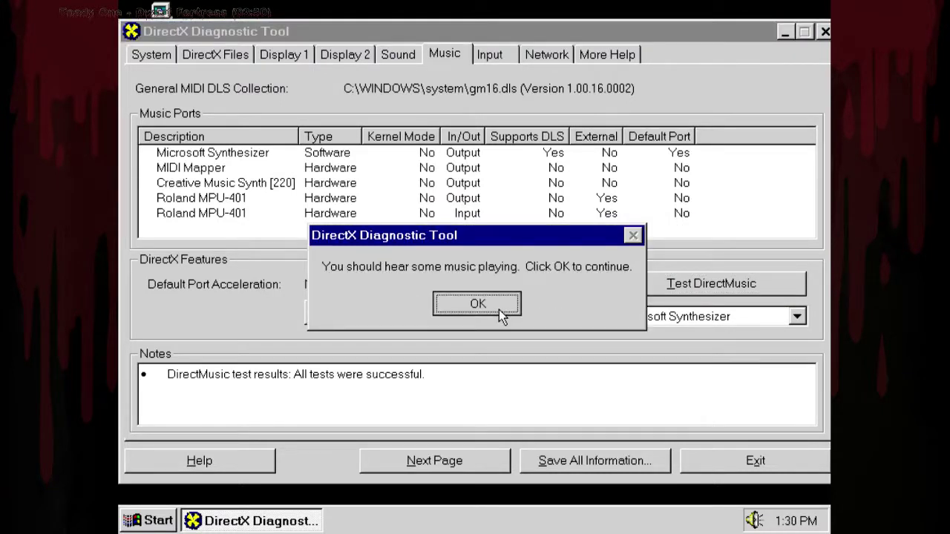
Repeat the DirectMusic test using the Roland MPU-401 port.
left_click(638, 316)
left_click(638, 378)
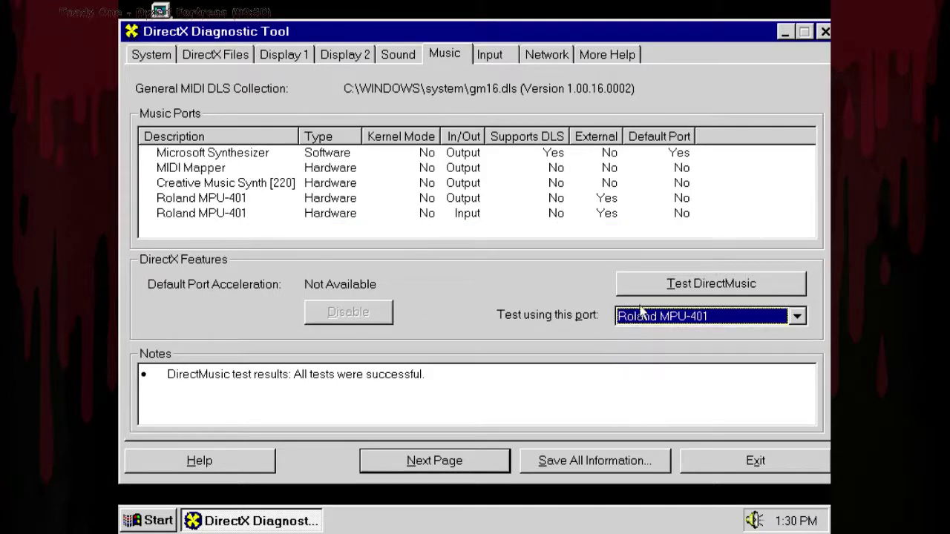
left_click(711, 284)
left_click(441, 310)
left_click(479, 310)
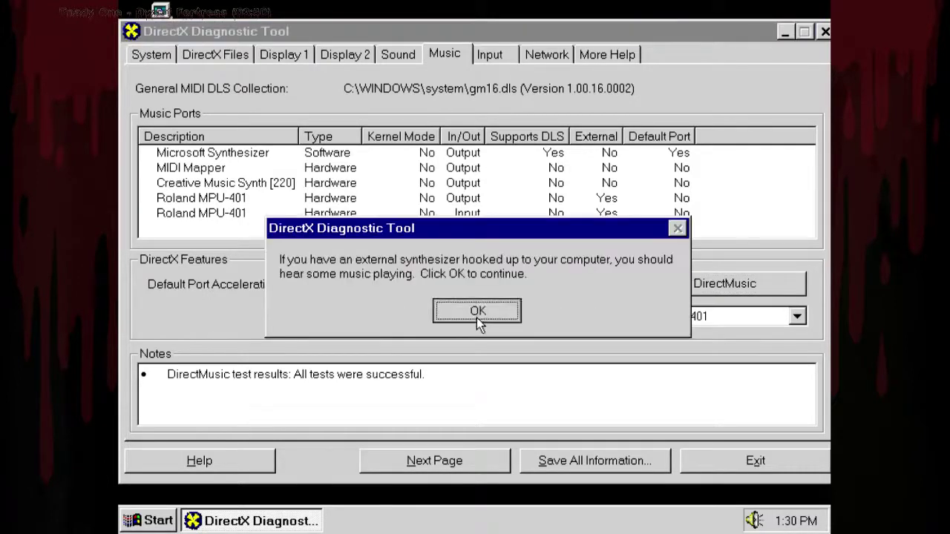
Run the DirectSound test on the SoundBlaster 16 device and answer that the sound was not heard.
left_click(643, 300)
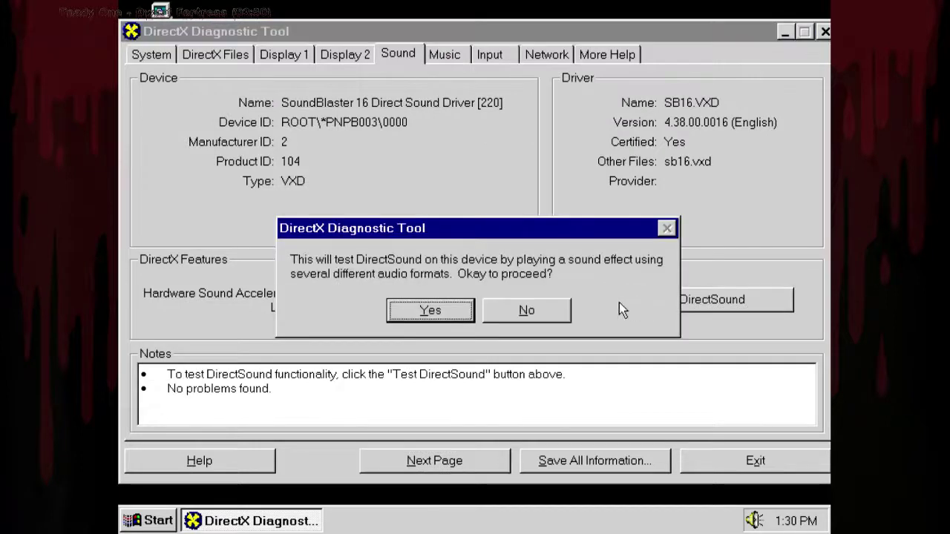
left_click(468, 312)
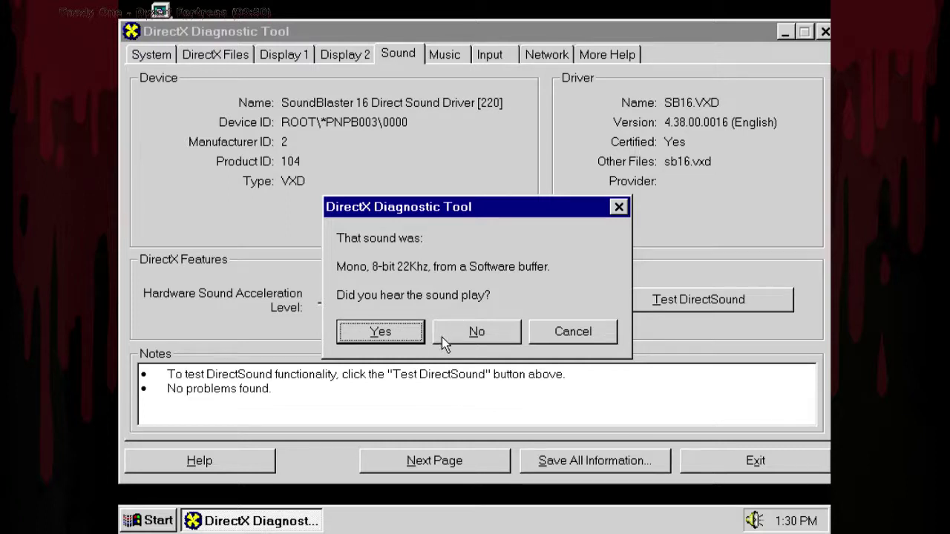
left_click(442, 337)
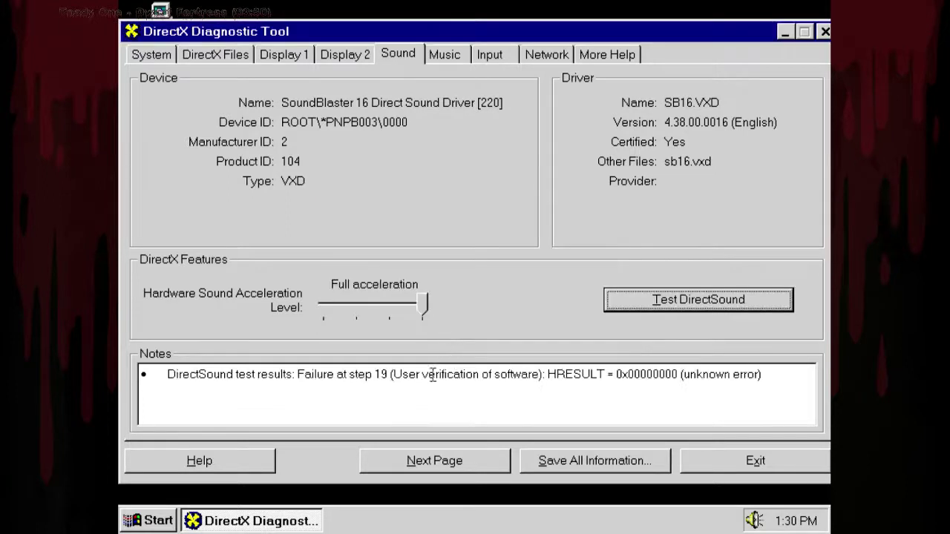
Look through the input, network, additional help and DirectX file information, and exit the DirectX Diagnostic Tool.
left_click(491, 51)
left_click(556, 58)
left_click(587, 59)
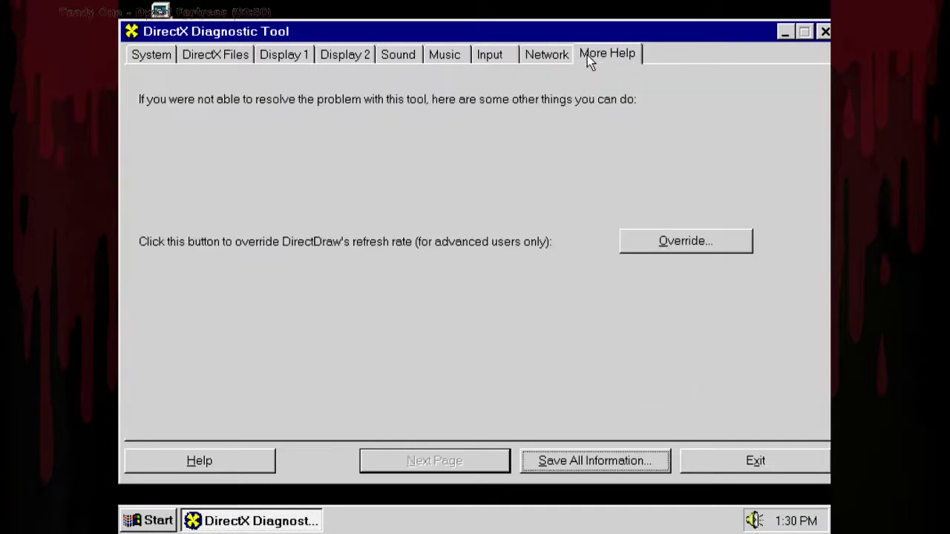
left_click(245, 55)
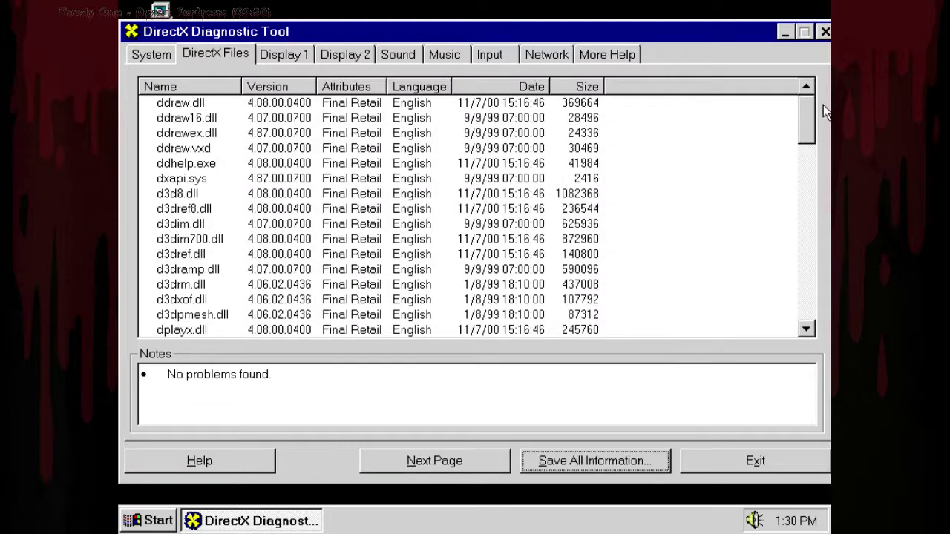
left_click_drag(809, 106, 780, 100)
left_click(720, 467)
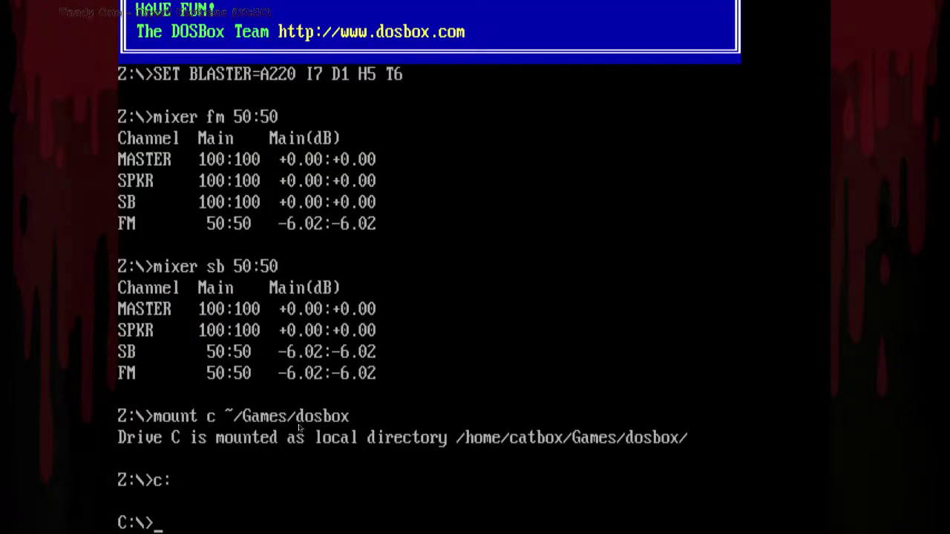
Run the w95p script from the C: prompt and continue past its pause to boot Windows 95.
type("w95p")
key("Tab")
key("Return")
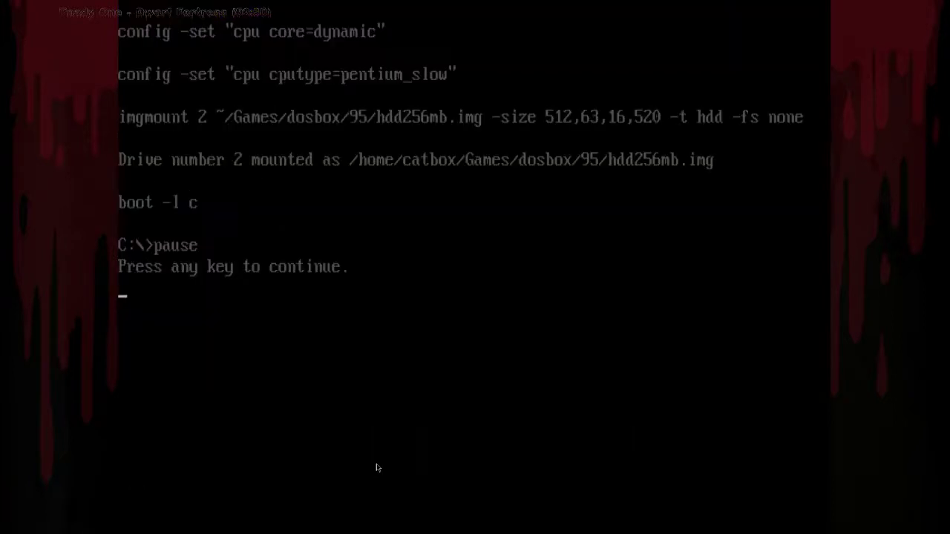
key("Return")
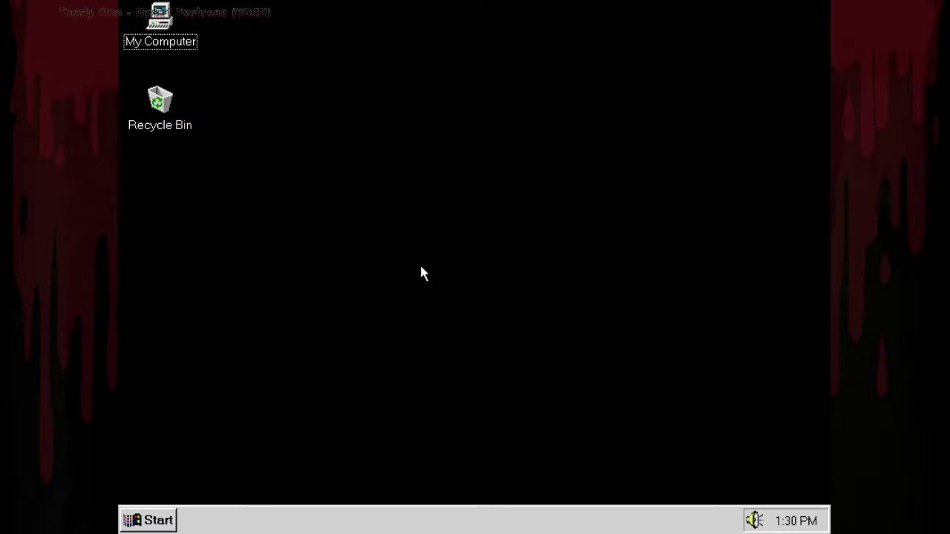
Launch dxdiag from the System folder inside Windows on drive C: using Windows Explorer.
left_click(136, 522)
mouse_move(258, 320)
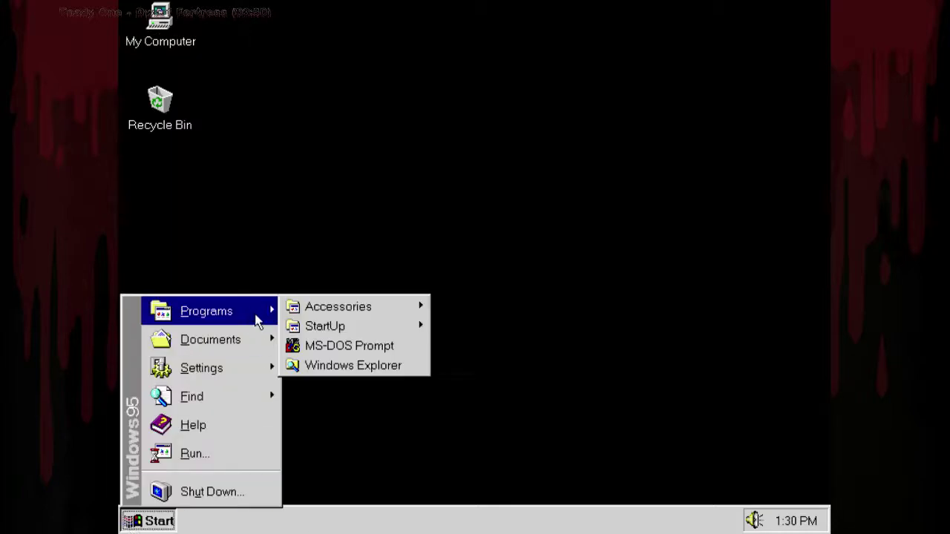
left_click(310, 365)
double_click(348, 88)
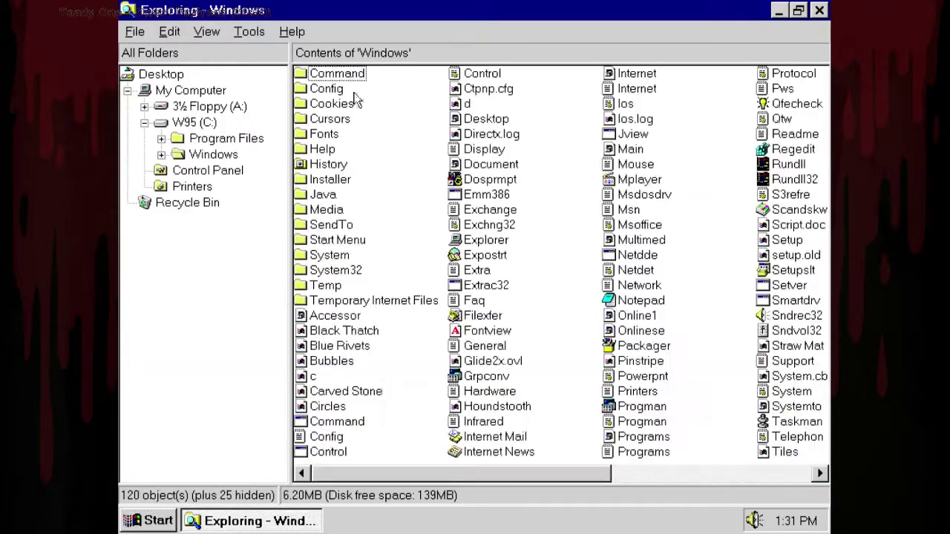
double_click(355, 256)
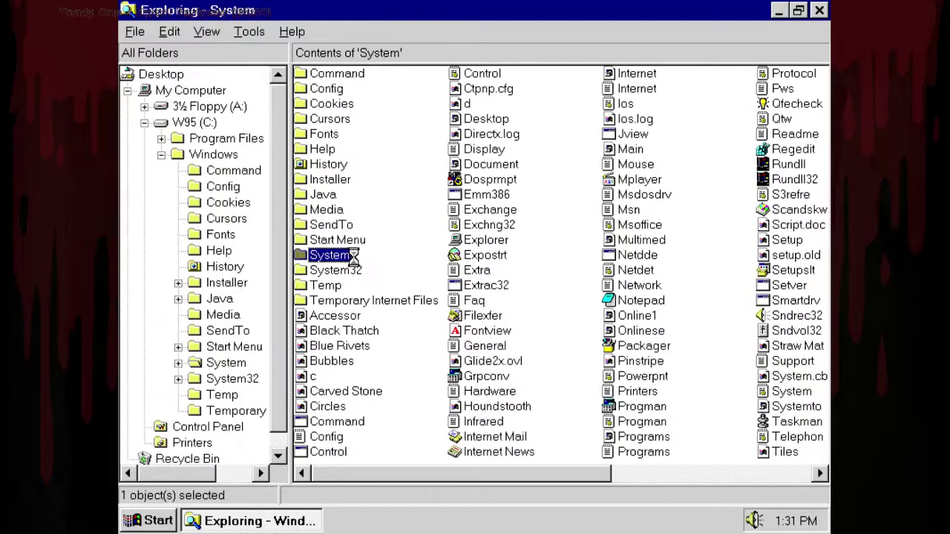
double_click(454, 150)
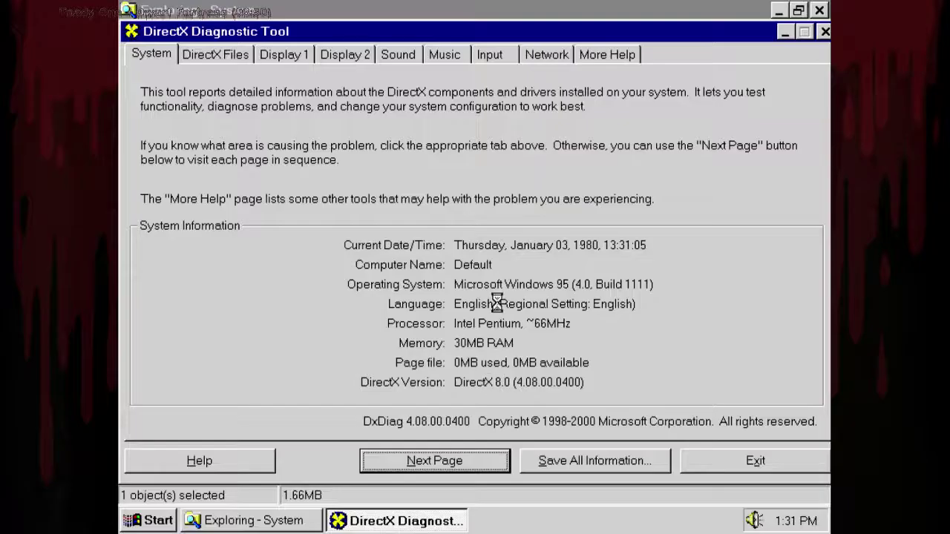
Start the DirectSound test on the SoundBlaster 16 device and cancel it at the mono 8-bit 22Khz software buffer question.
left_click(415, 57)
left_click(626, 304)
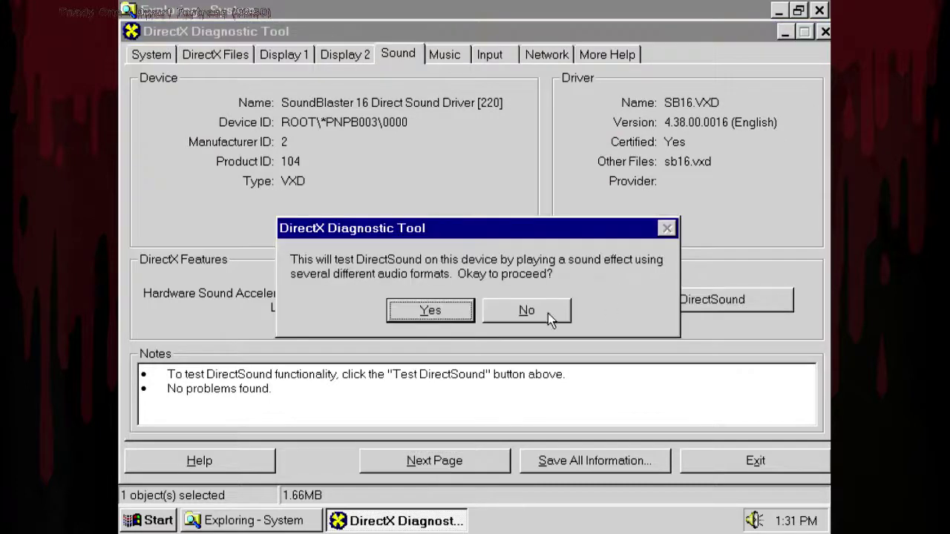
left_click(549, 315)
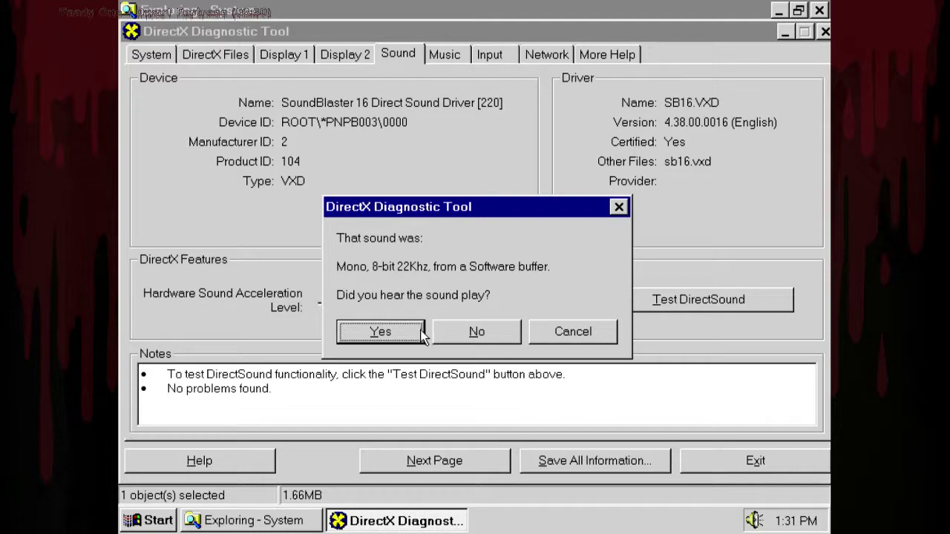
left_click(575, 331)
Test DirectMusic on the Microsoft Synthesizer port and continue past the music playback prompt.
left_click(453, 59)
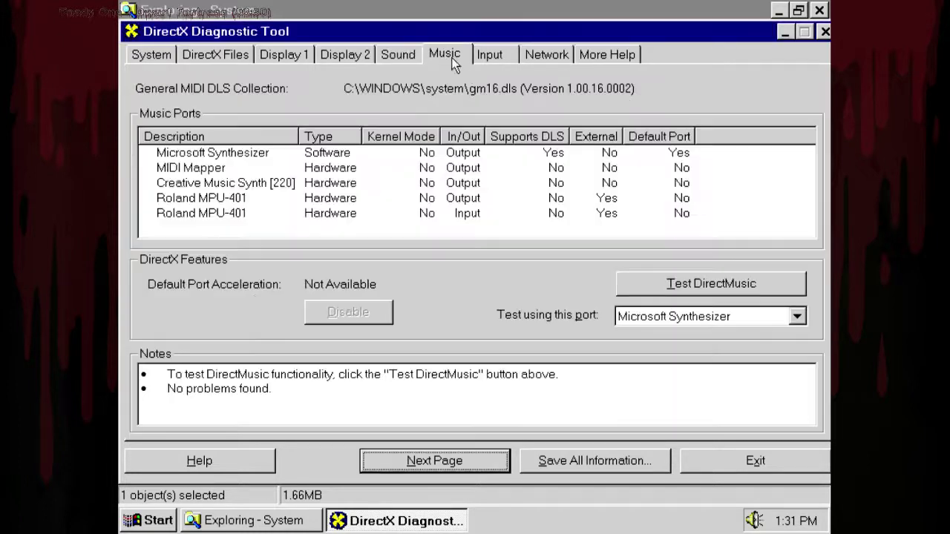
left_click(656, 315)
left_click(656, 331)
left_click(659, 290)
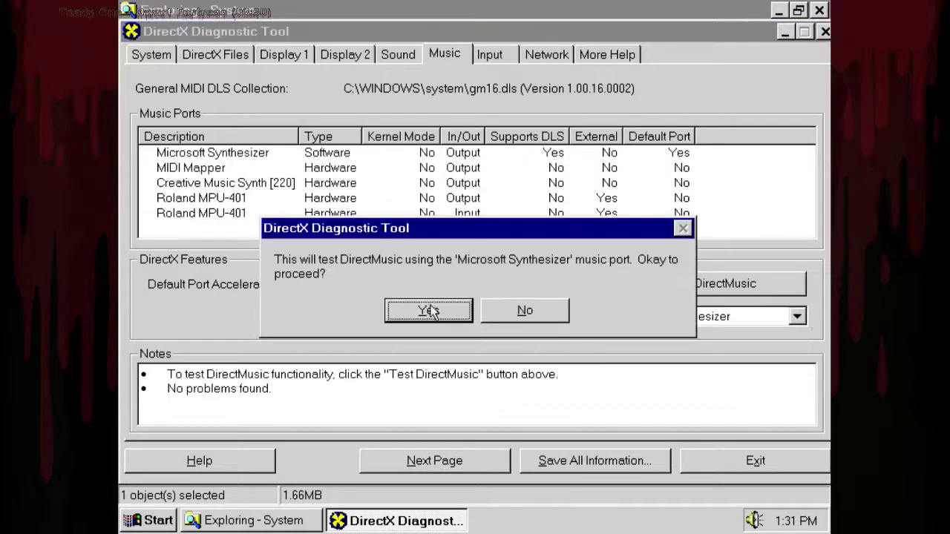
left_click(429, 310)
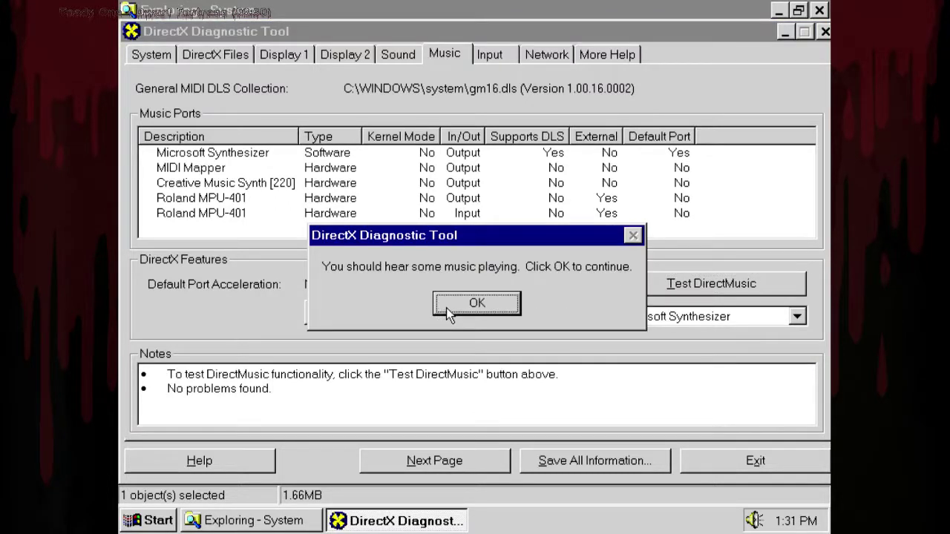
left_click(447, 308)
Test DirectMusic on the Roland MPU-401 port, acknowledge the external synthesizer prompt, and exit the DirectX Diagnostic Tool.
left_click(671, 317)
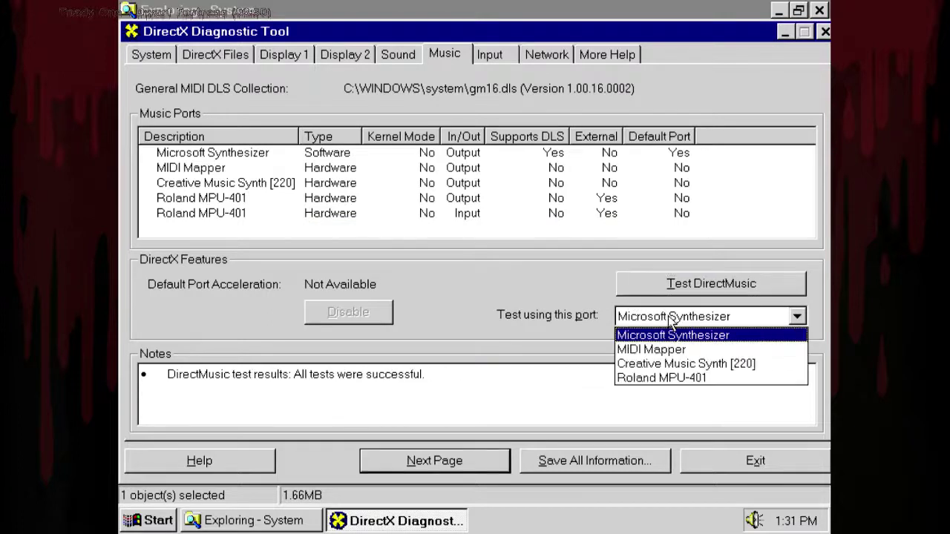
left_click(661, 378)
left_click(633, 281)
left_click(416, 310)
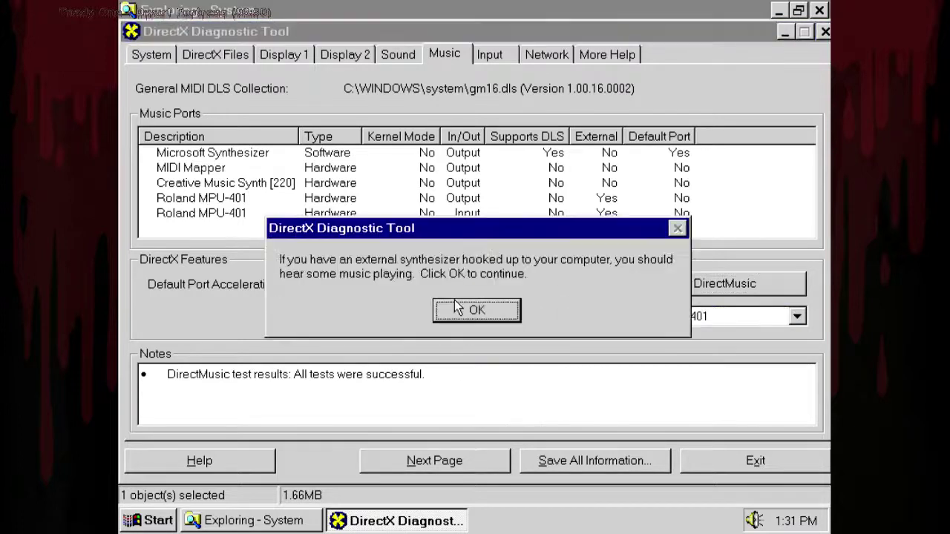
left_click(457, 308)
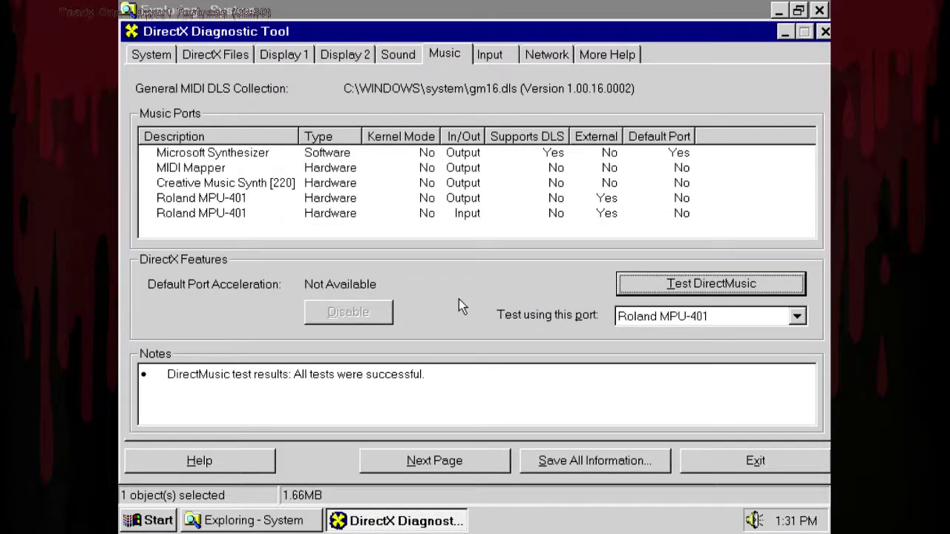
left_click(688, 456)
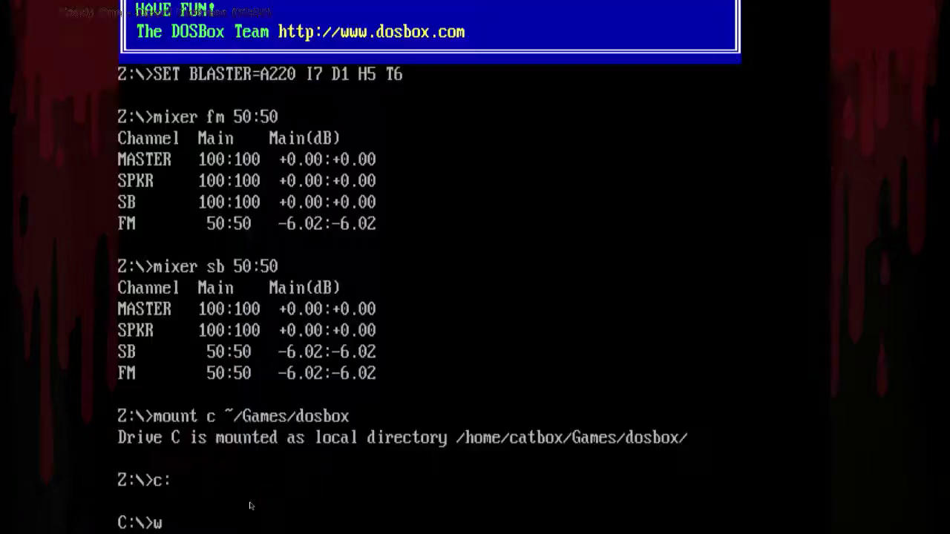
Run the w95 boot script from the C: prompt in DOSBox and continue past its pause to start Windows 95.
type("95")
key("Tab")
key("Return")
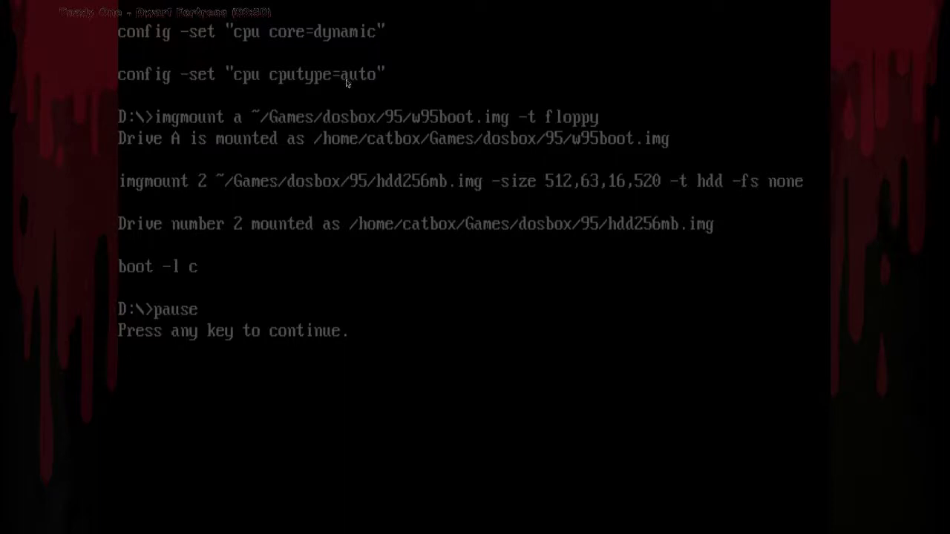
key("Return")
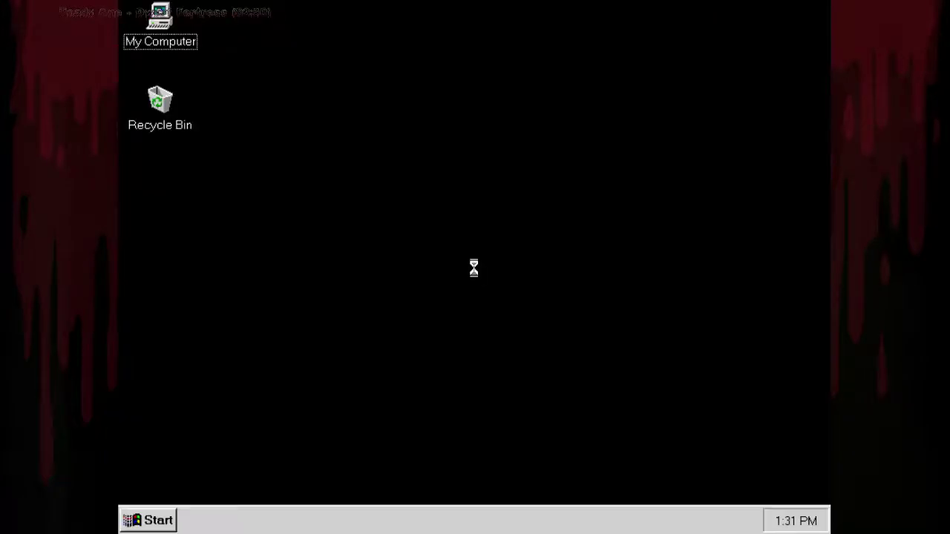
Open the Display Properties of the Windows 95 desktop.
right_click(354, 404)
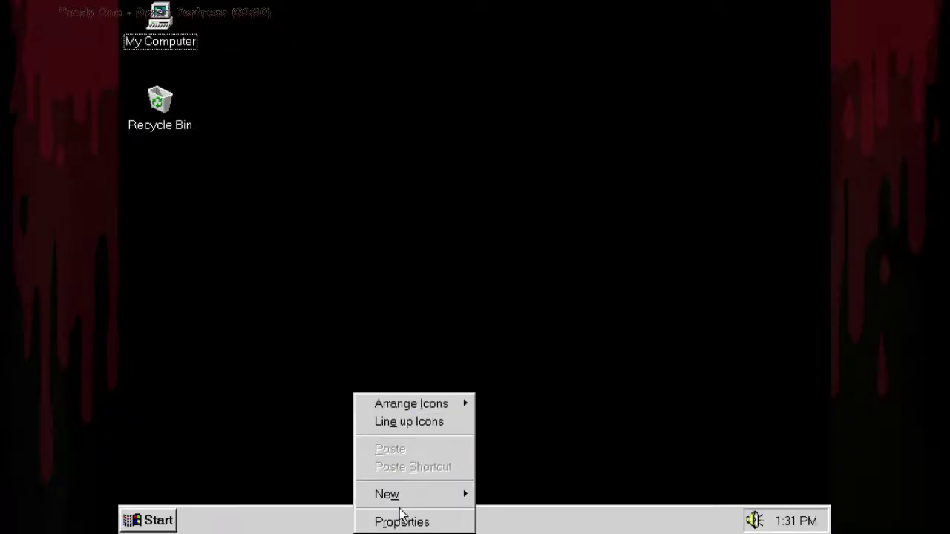
left_click(395, 517)
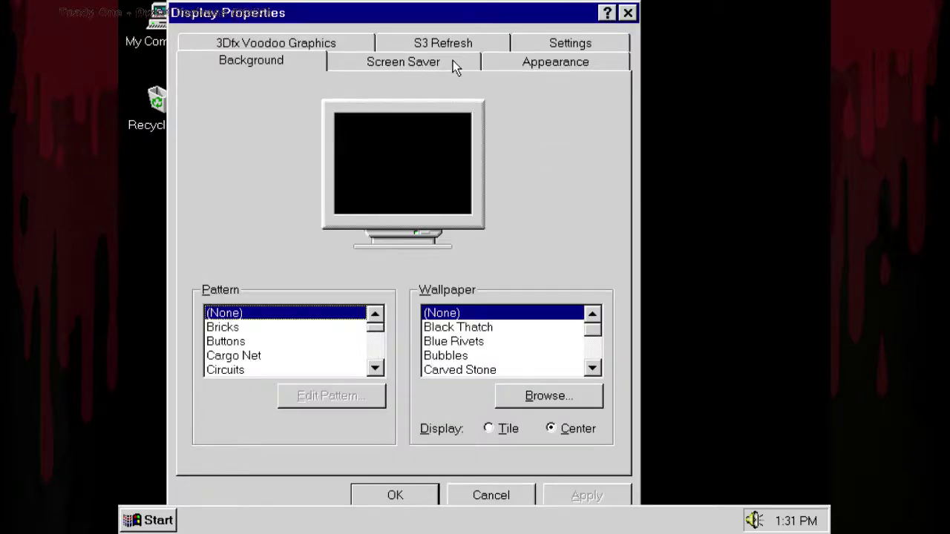